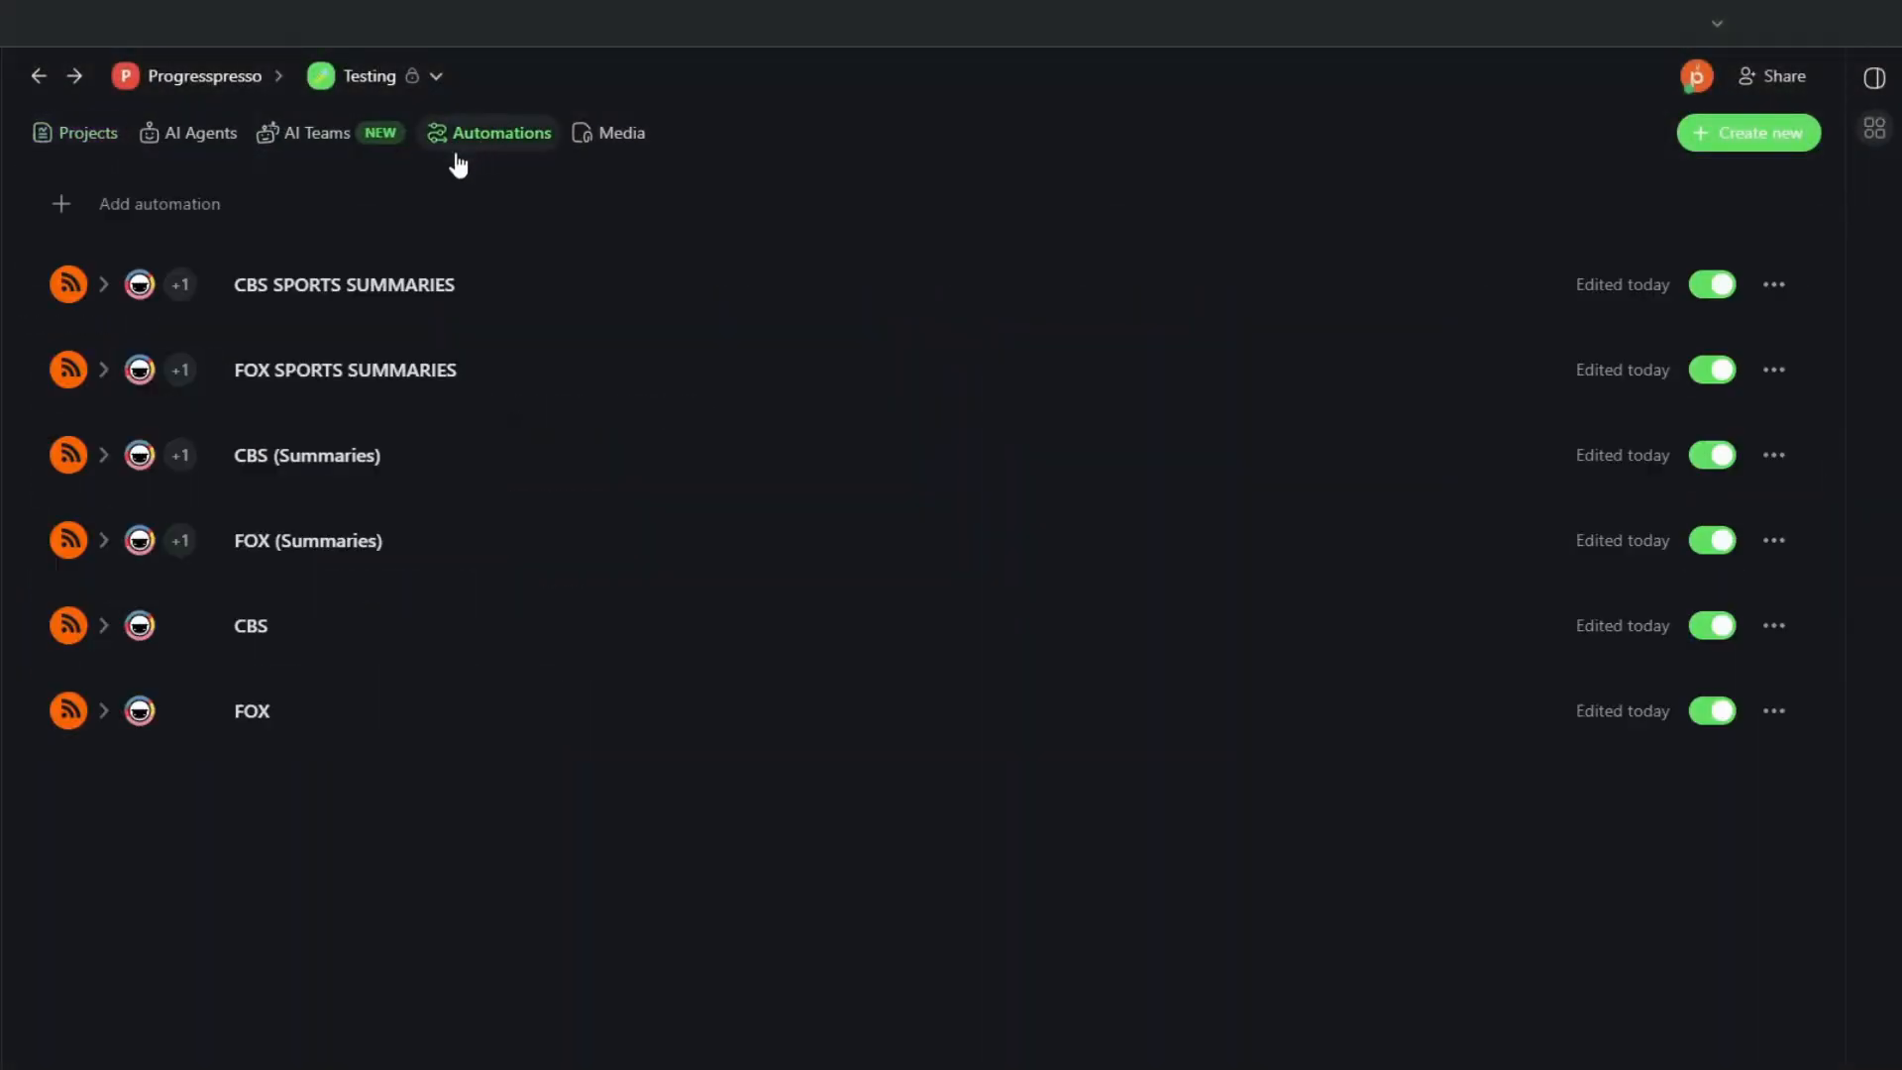
# Step: Start a new automation from scratch in the Testing folder and add an RSS trigger to it
pyautogui.click(440, 198)
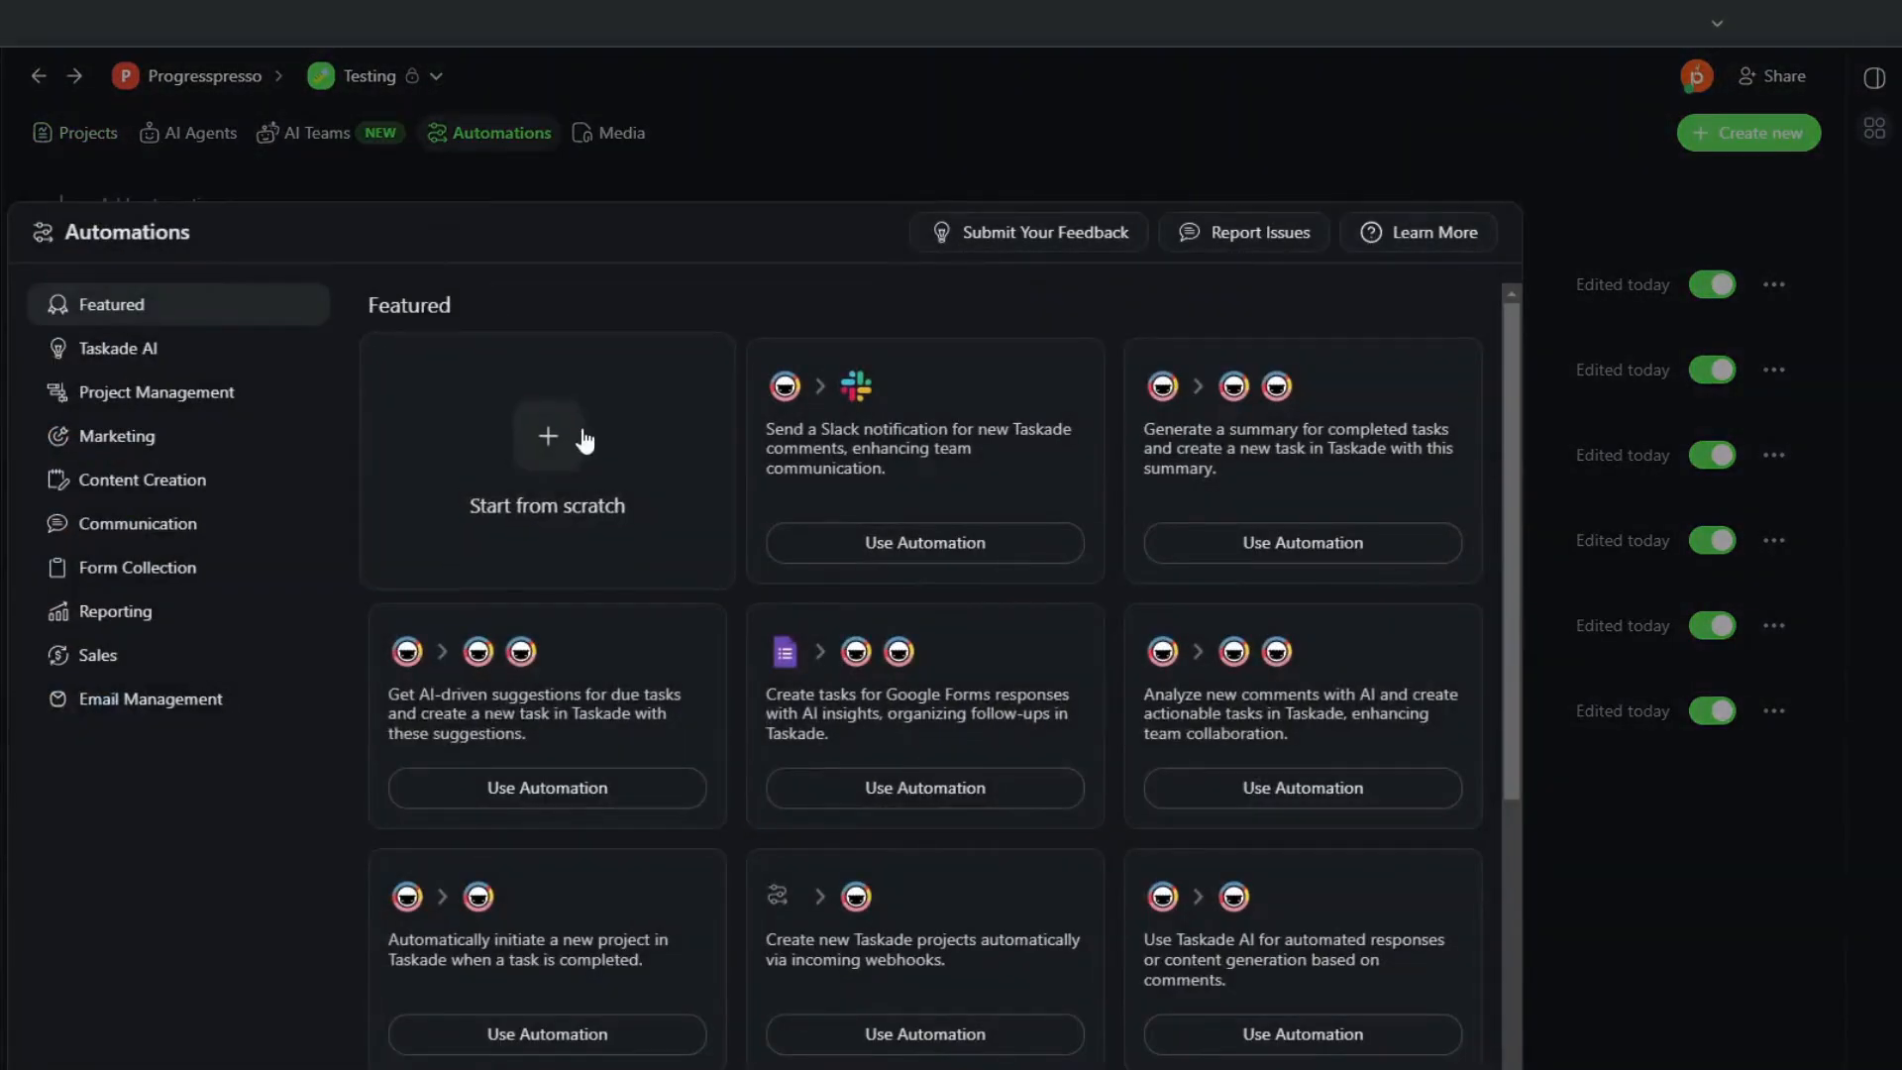
pyautogui.click(586, 440)
pyautogui.click(836, 592)
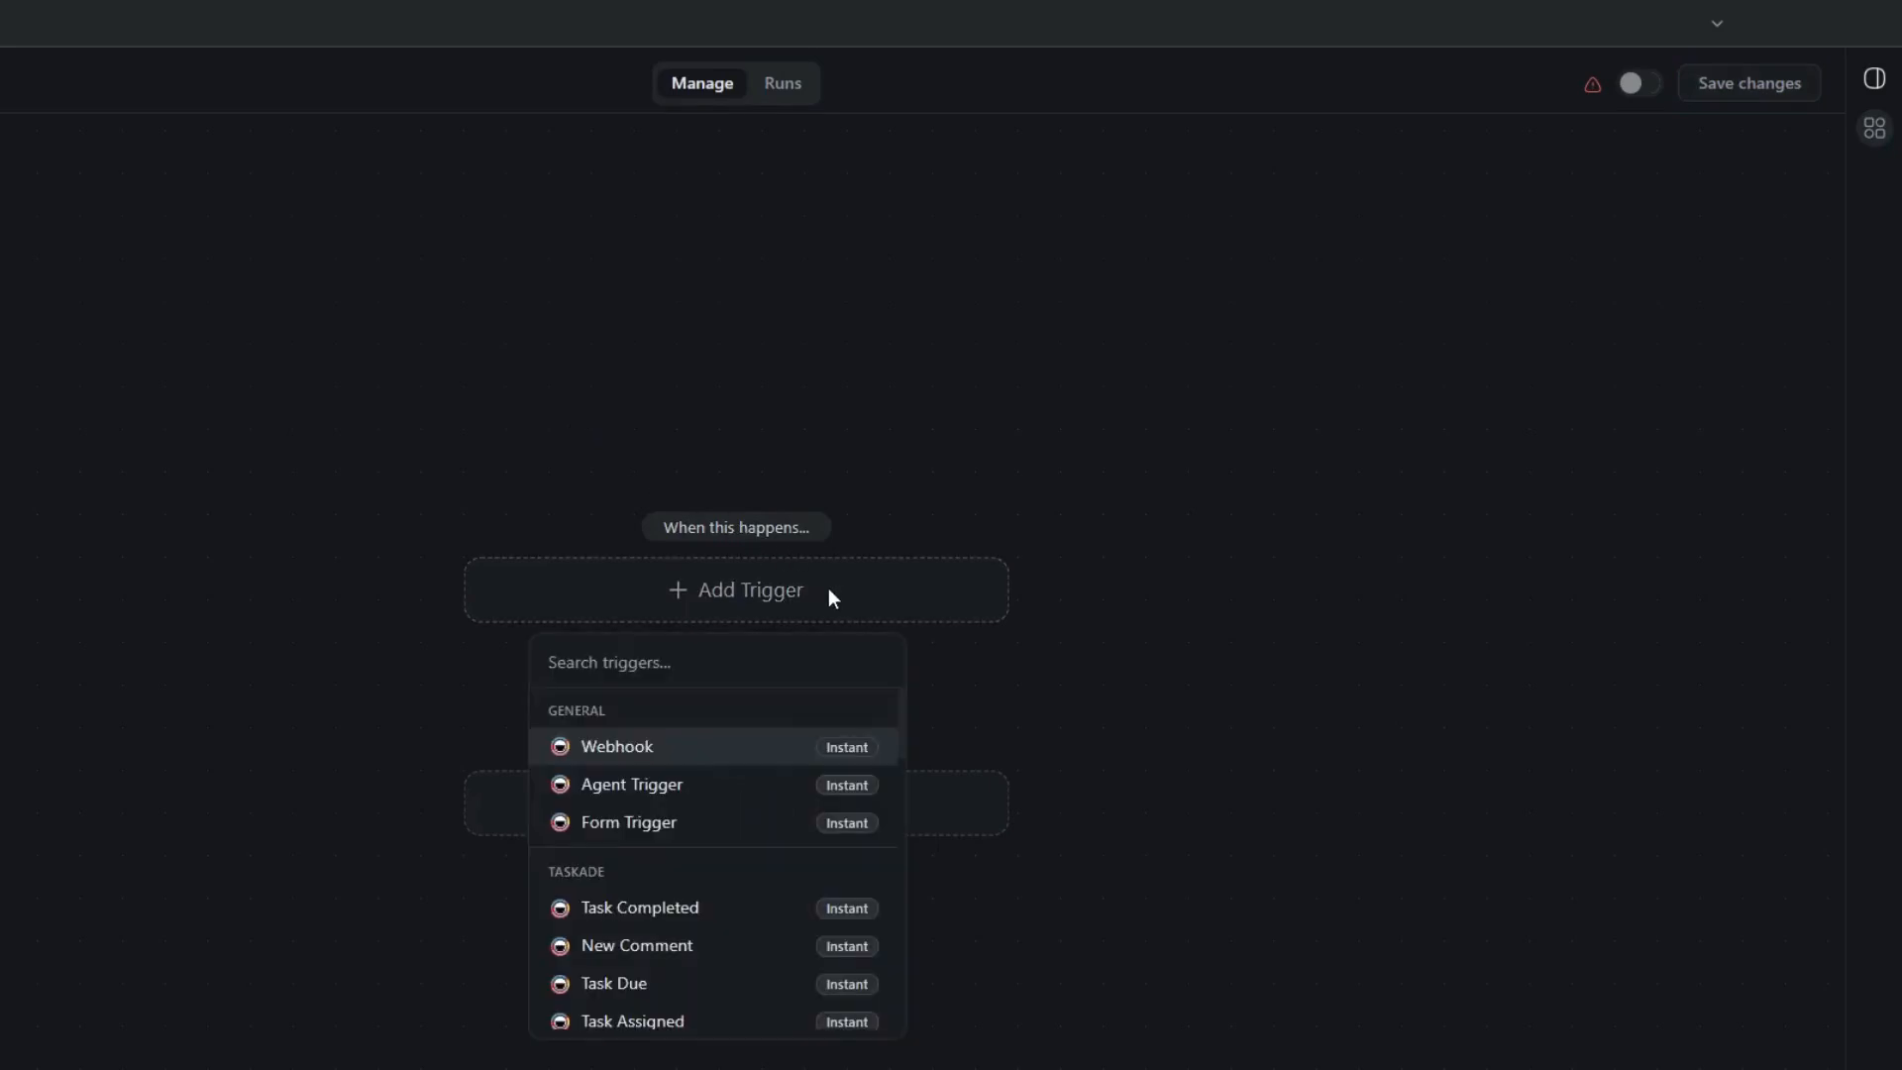
pyautogui.write('rss')
pyautogui.click(705, 741)
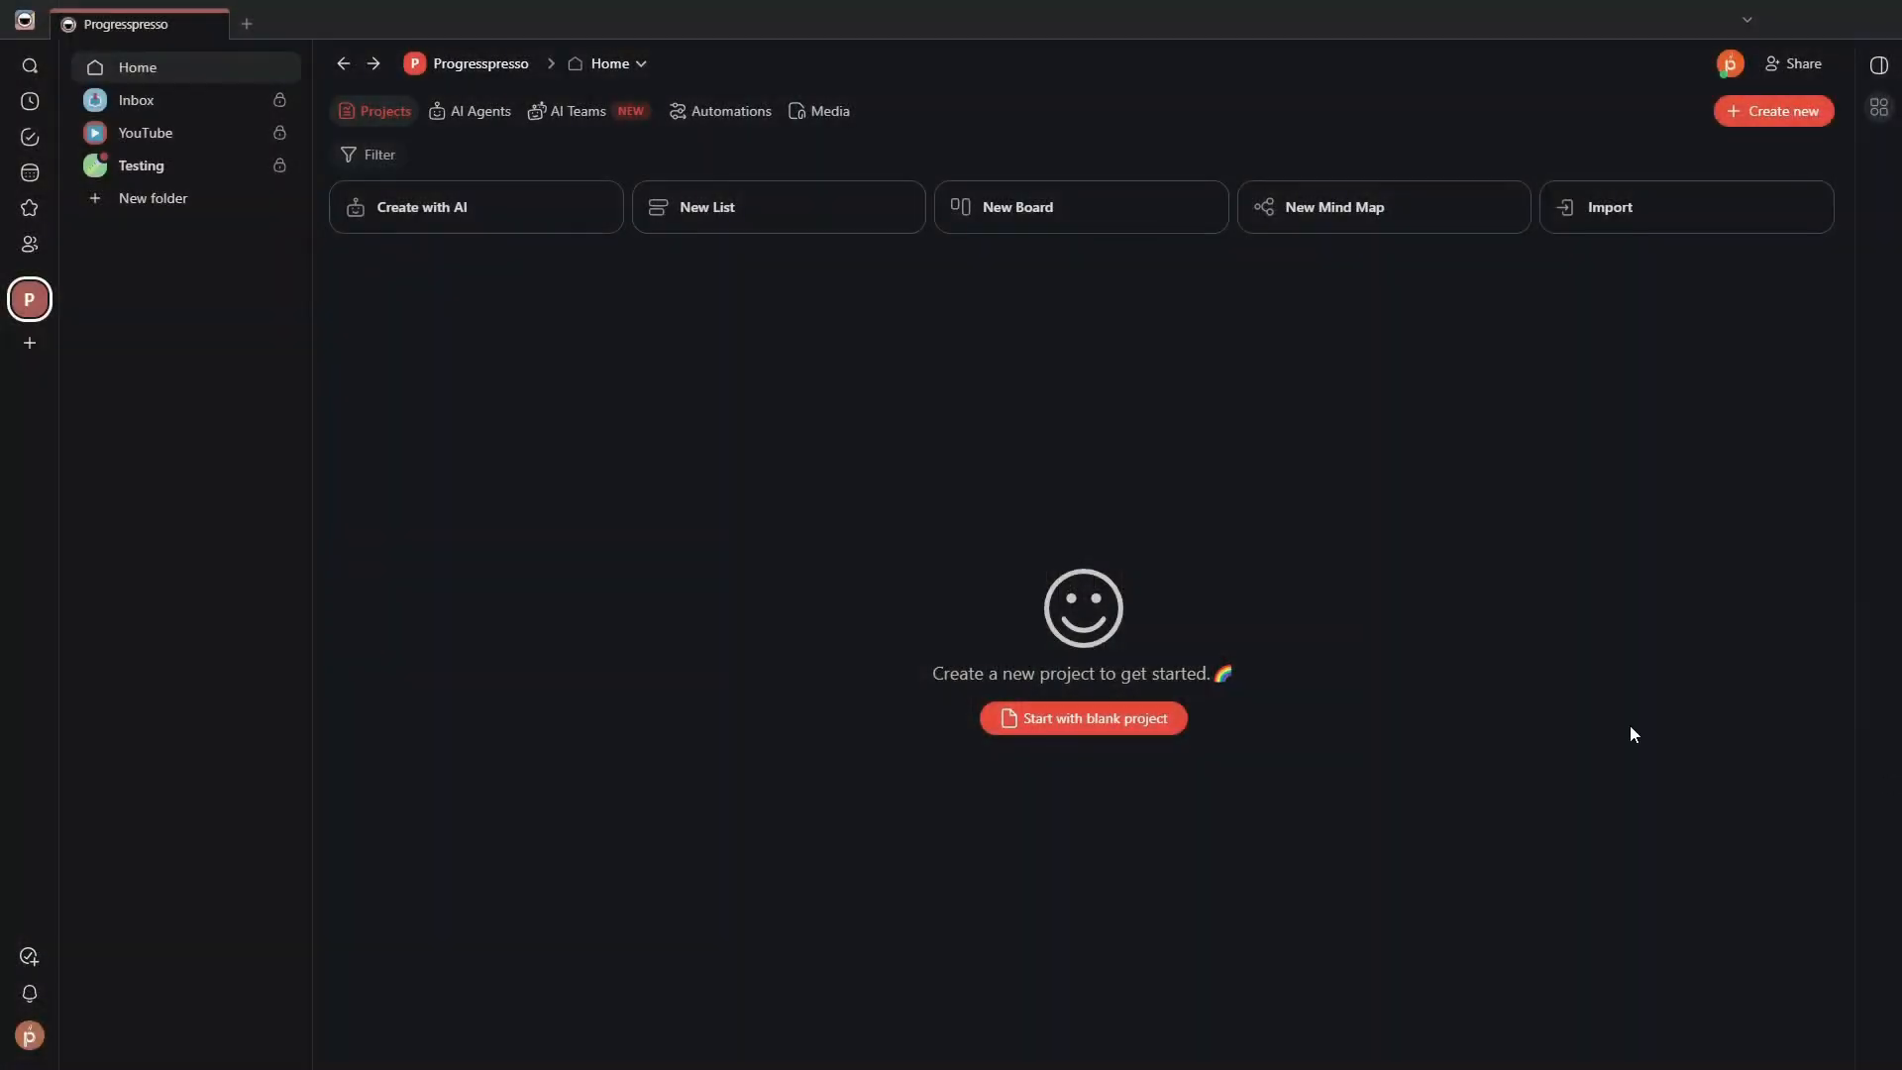
# Step: Look through the NFL Headlines project in the Testing folder, and open the NFL Summaries project
pyautogui.click(197, 171)
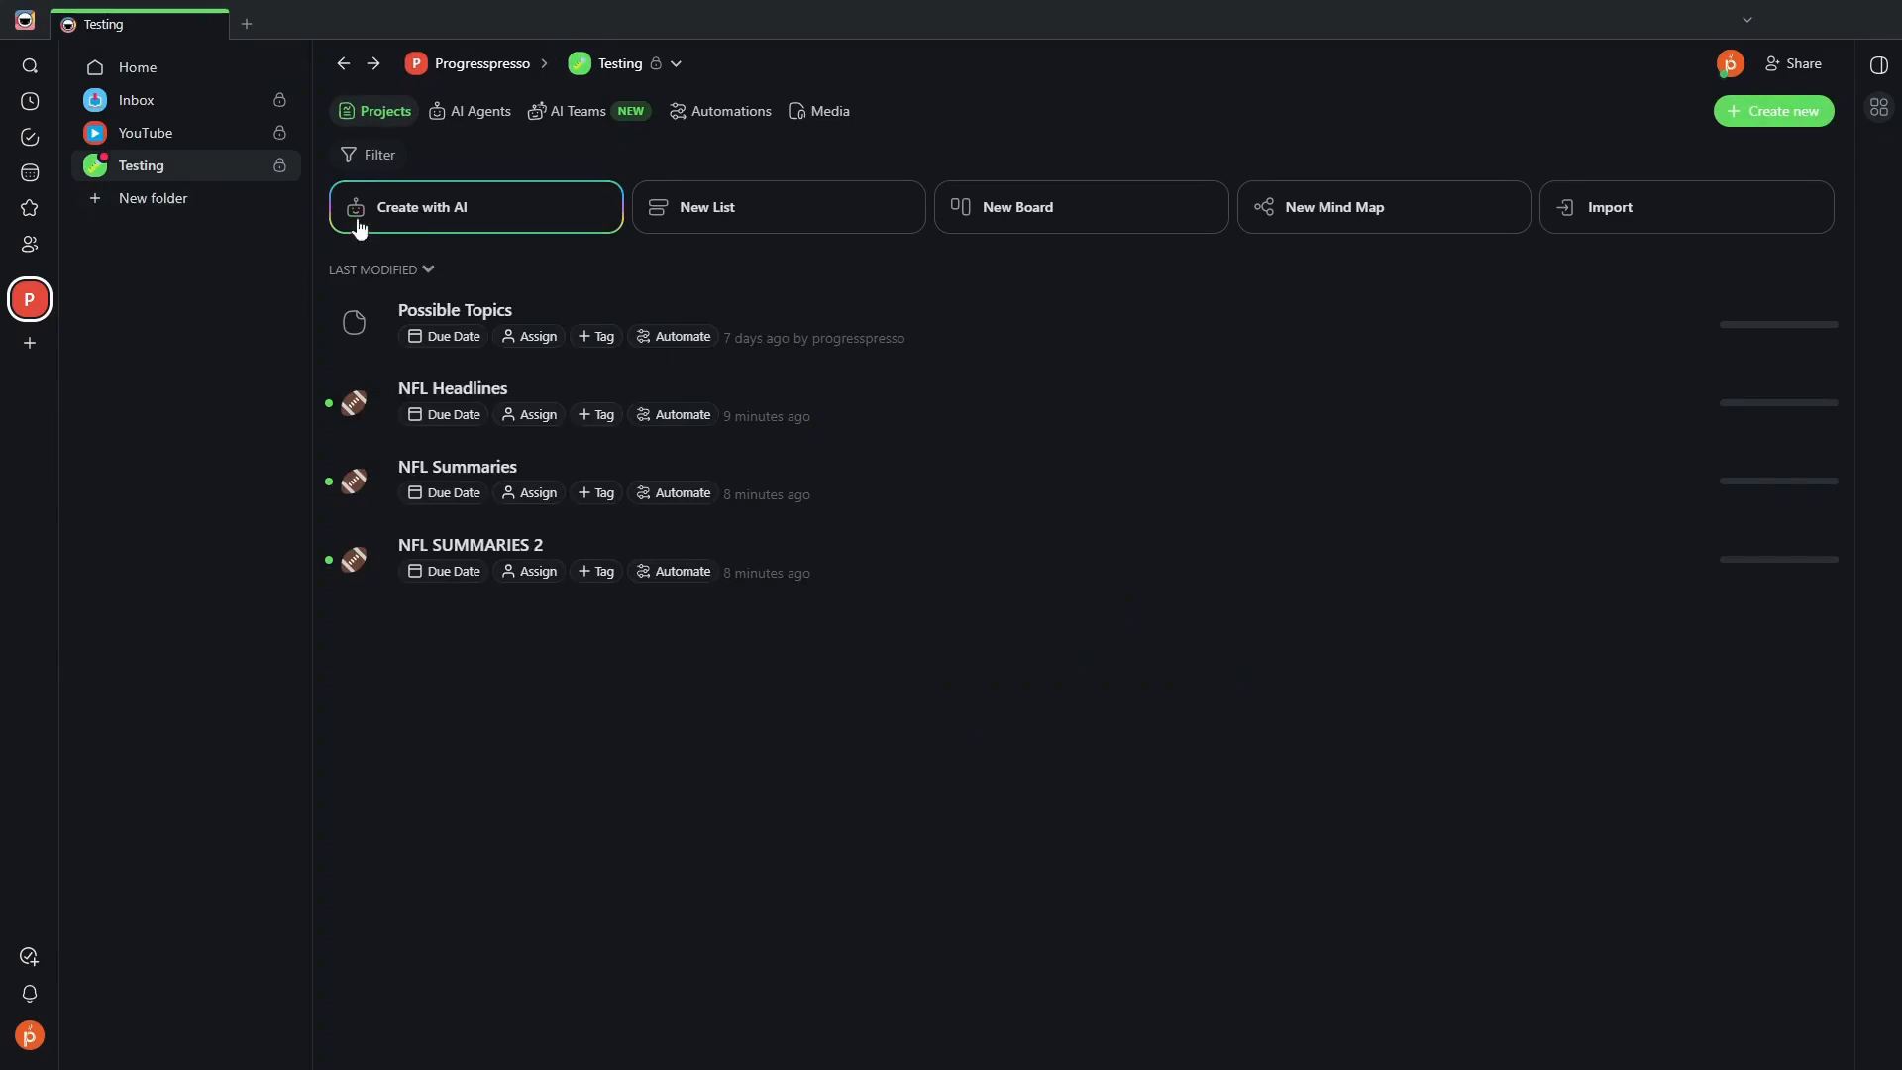
pyautogui.click(939, 429)
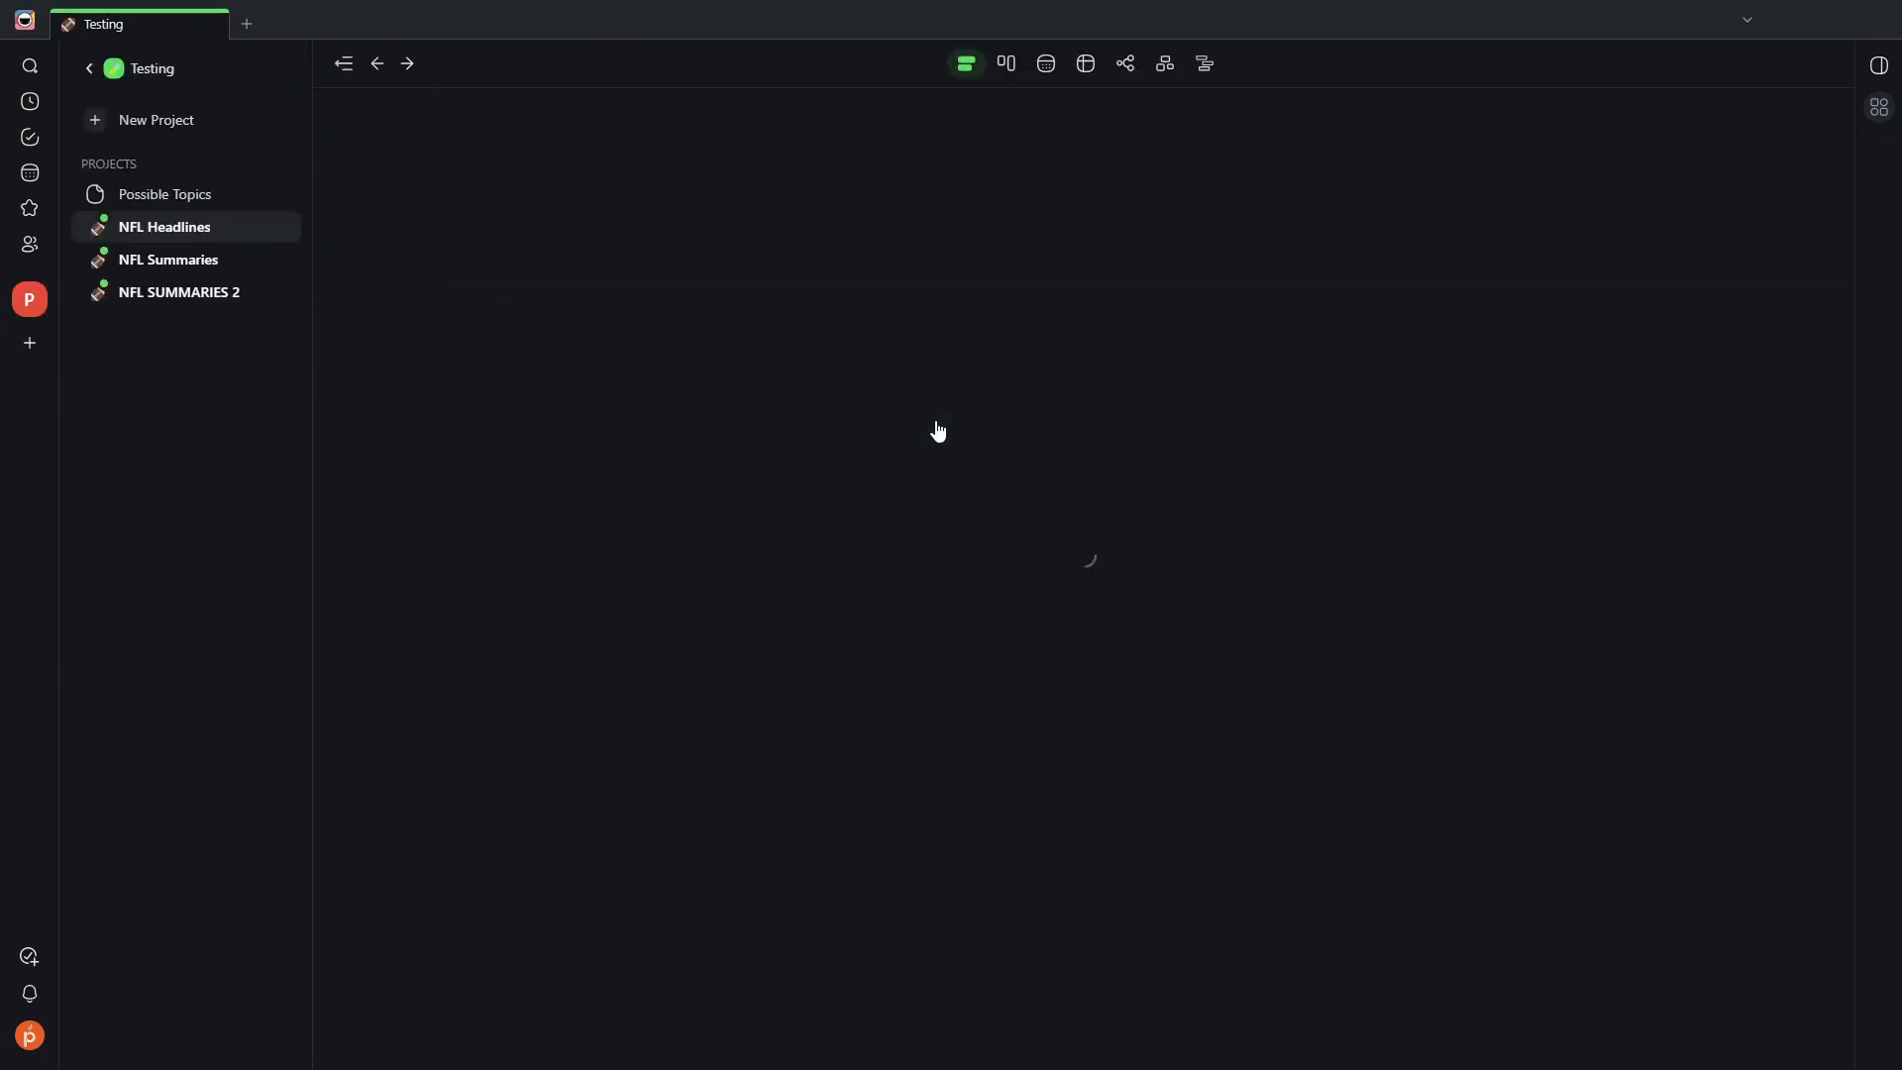
pyautogui.scroll(-1, 939, 421)
pyautogui.scroll(-3, 939, 421)
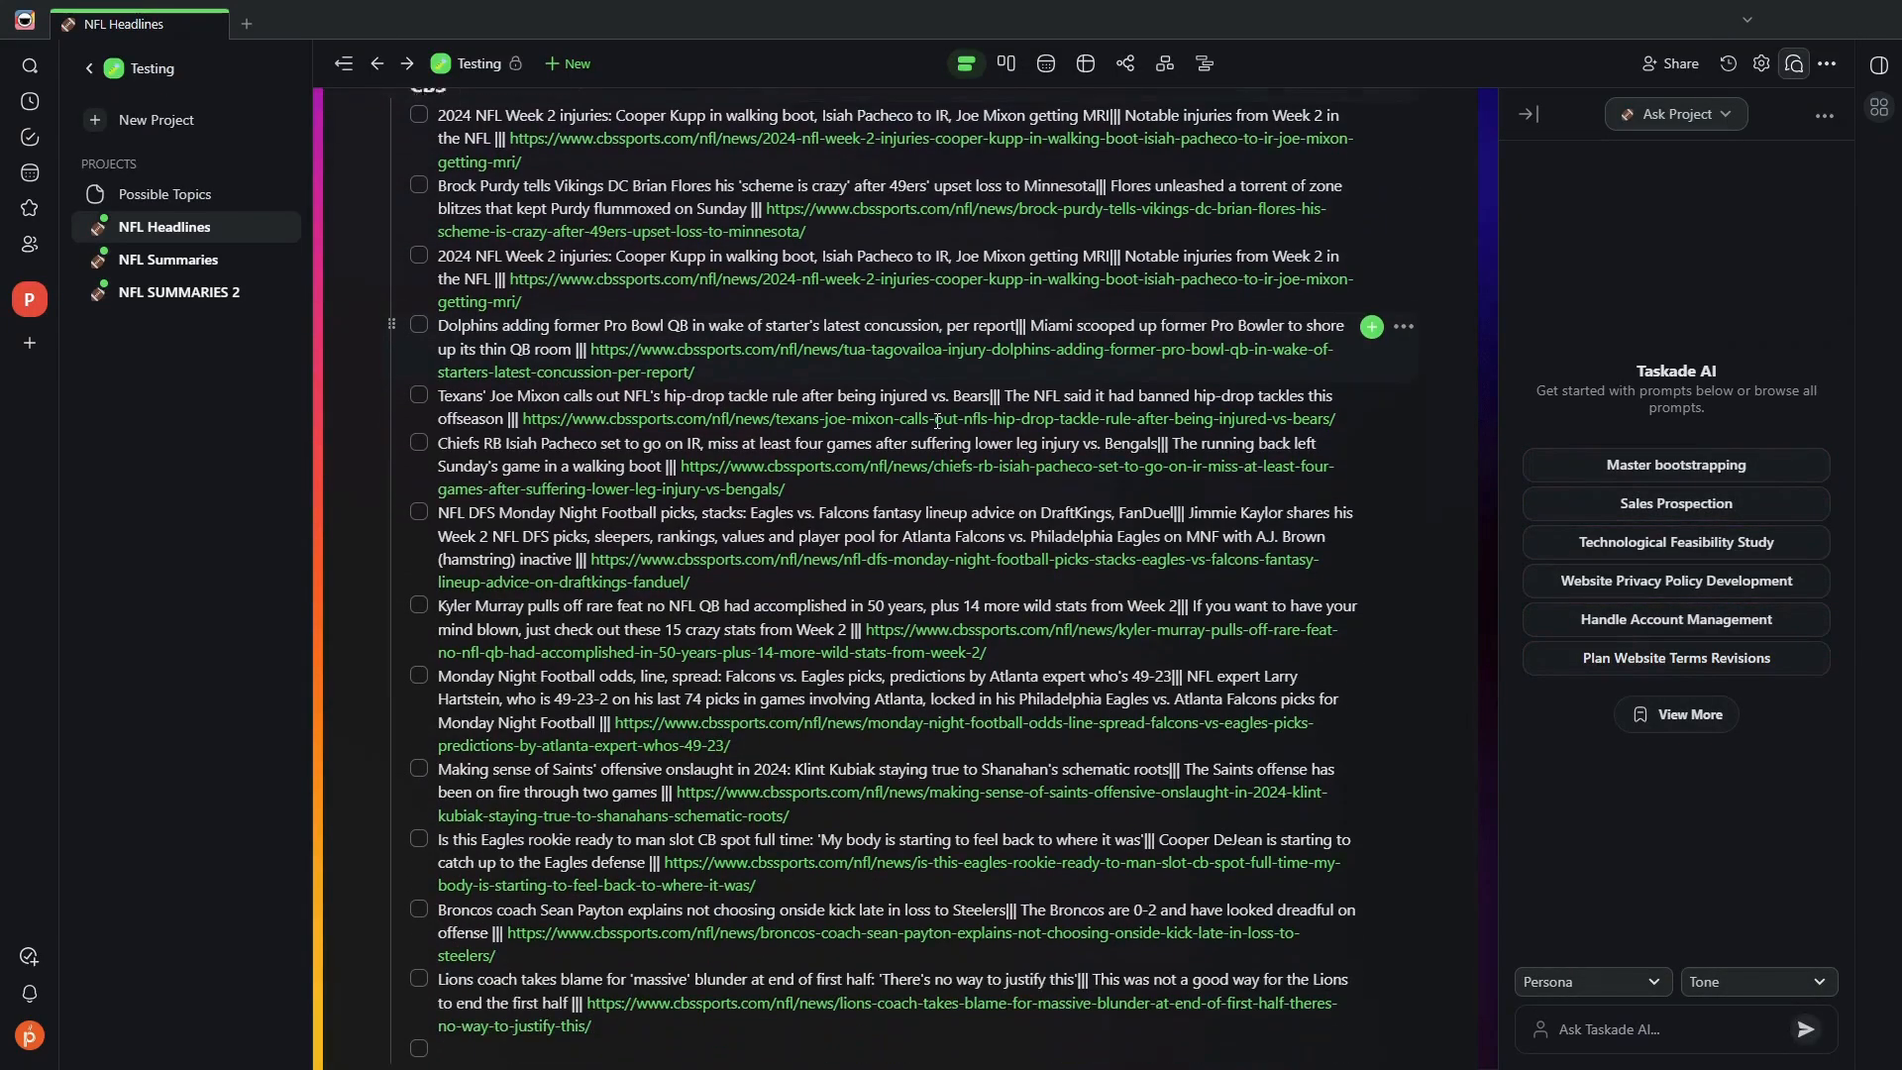
pyautogui.scroll(-2, 937, 421)
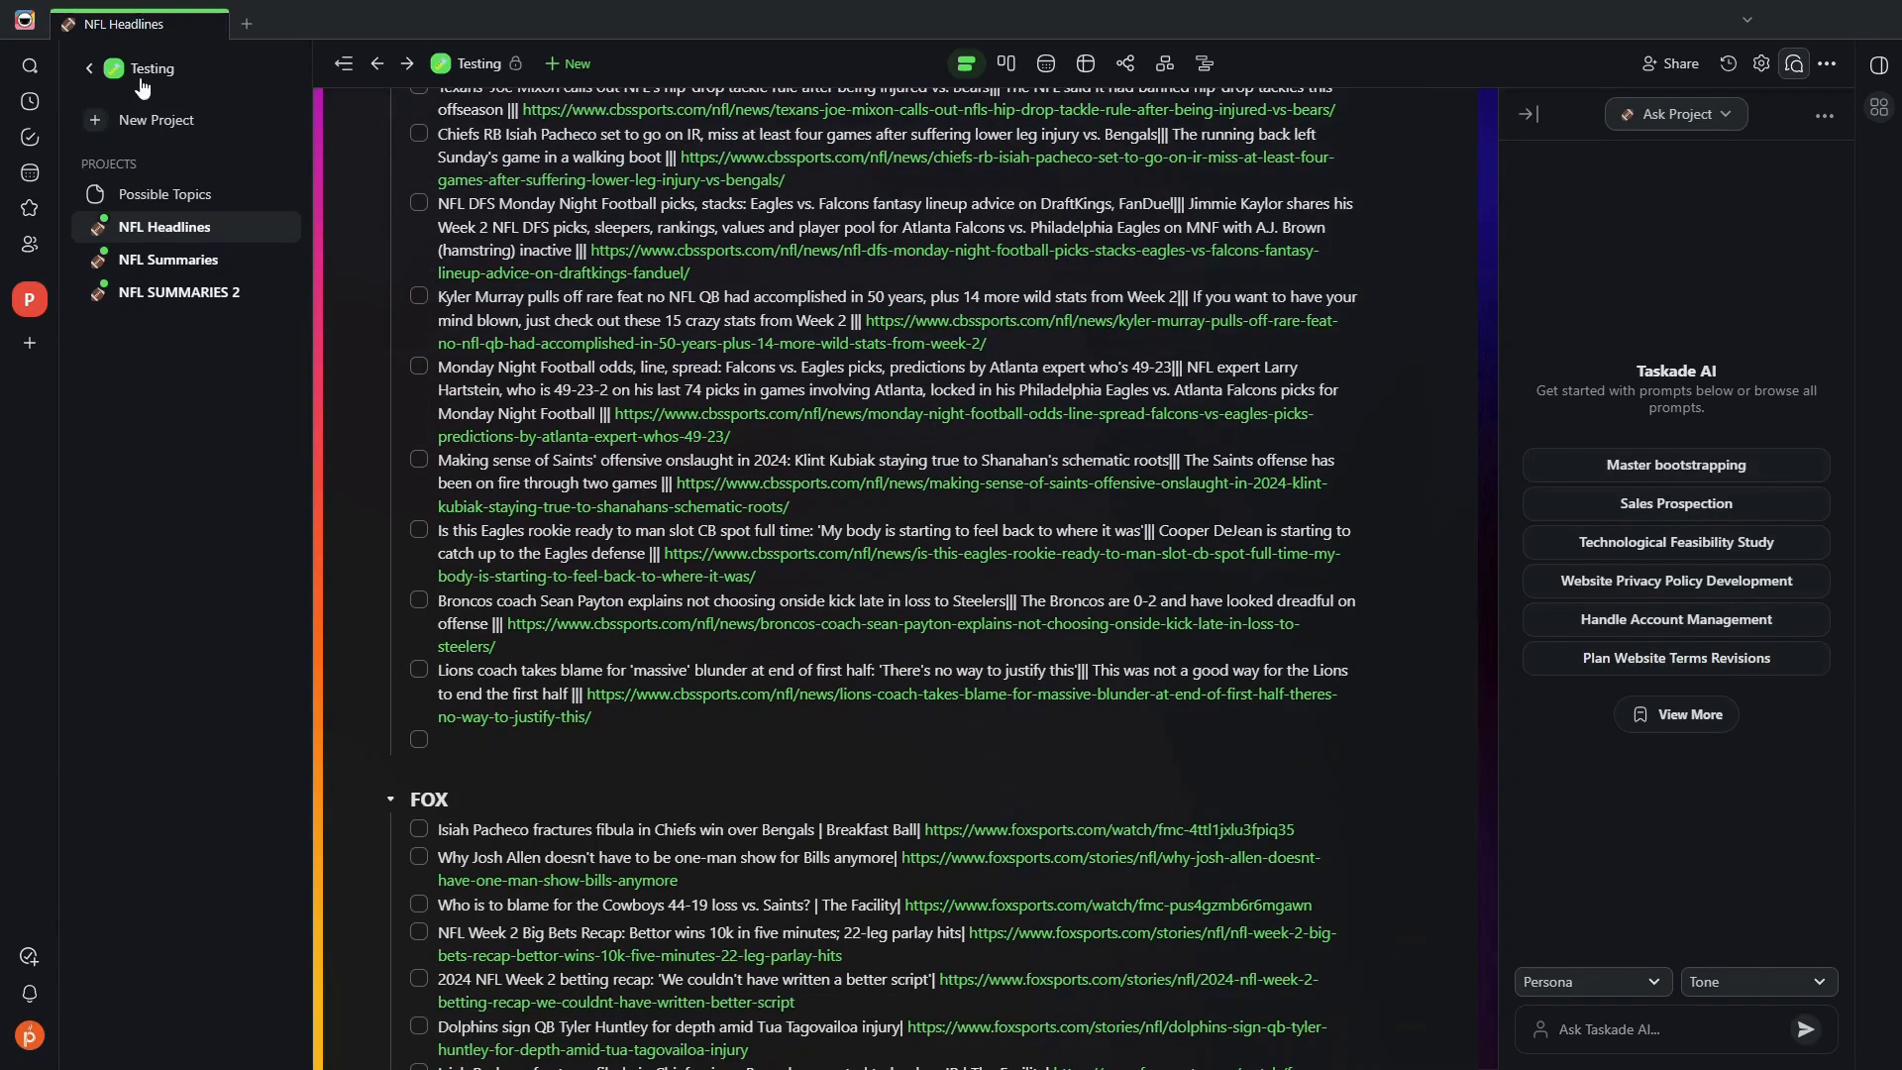
pyautogui.click(144, 75)
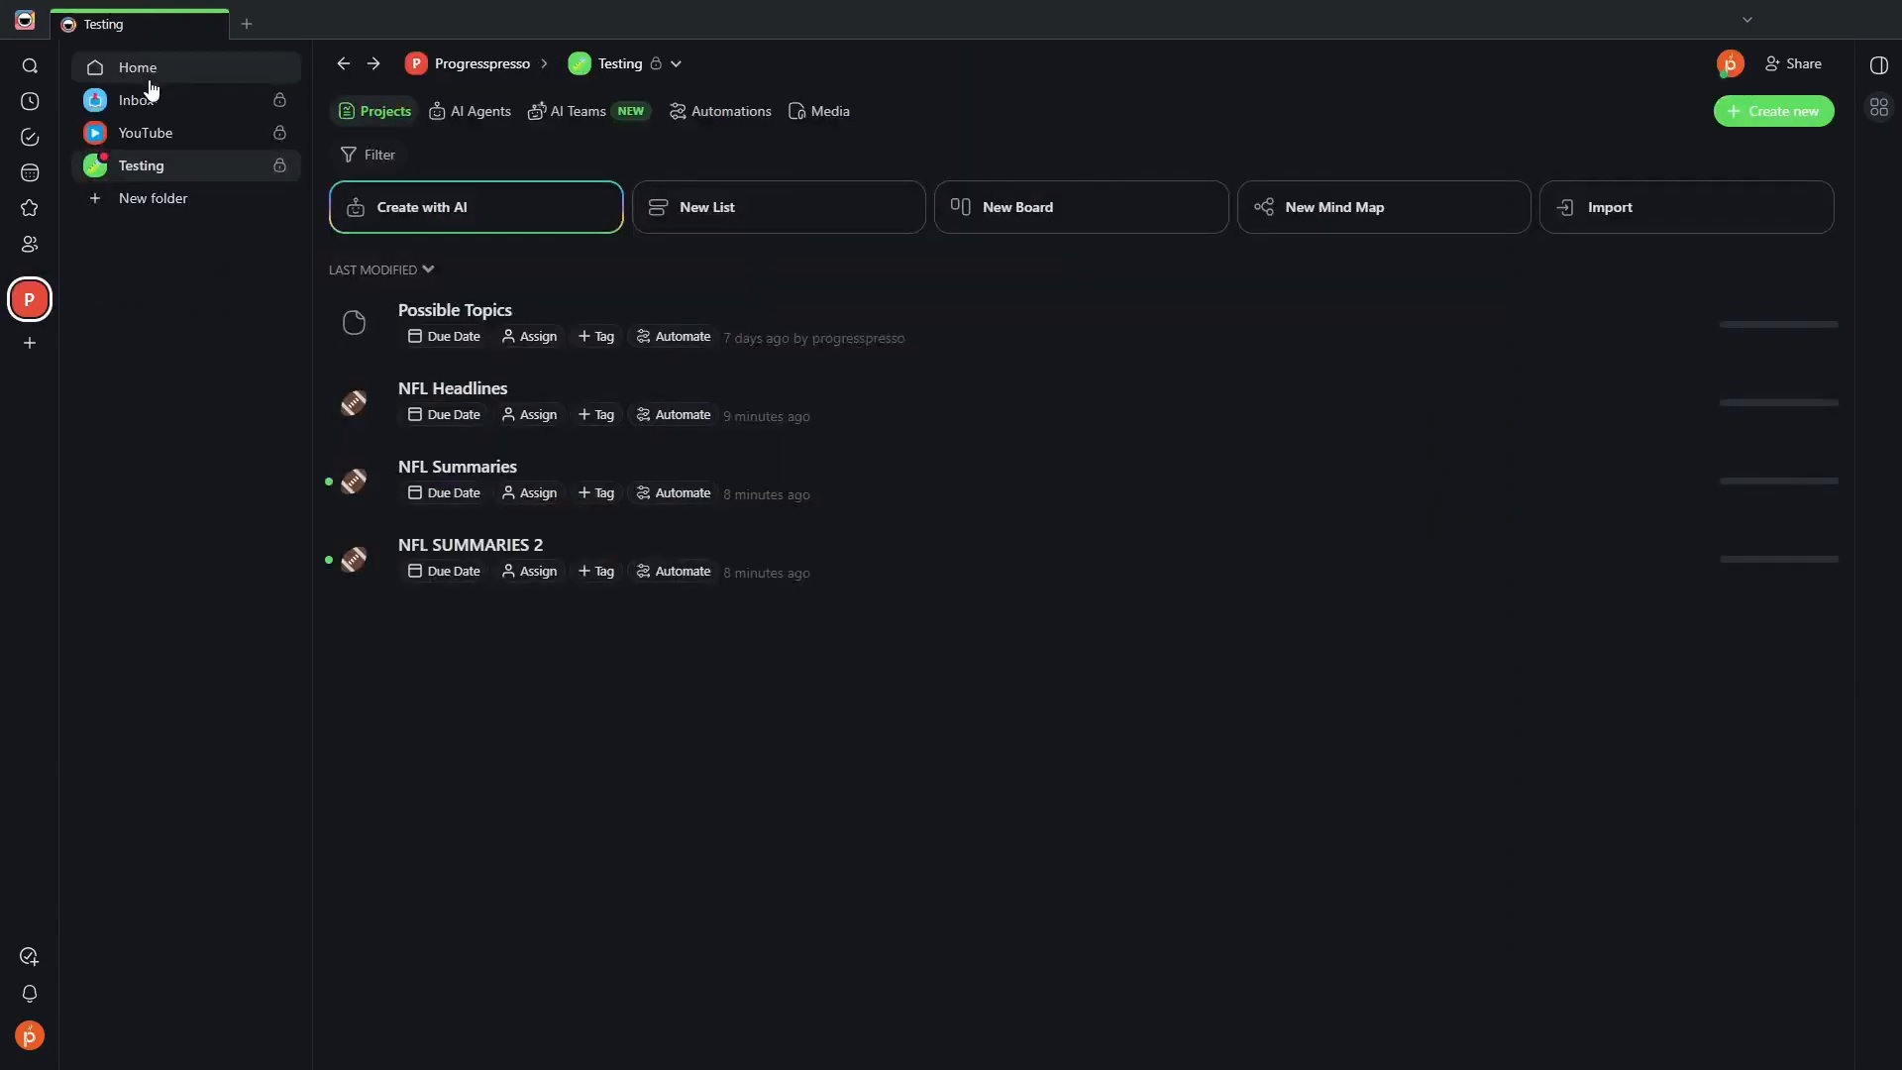
pyautogui.click(1180, 503)
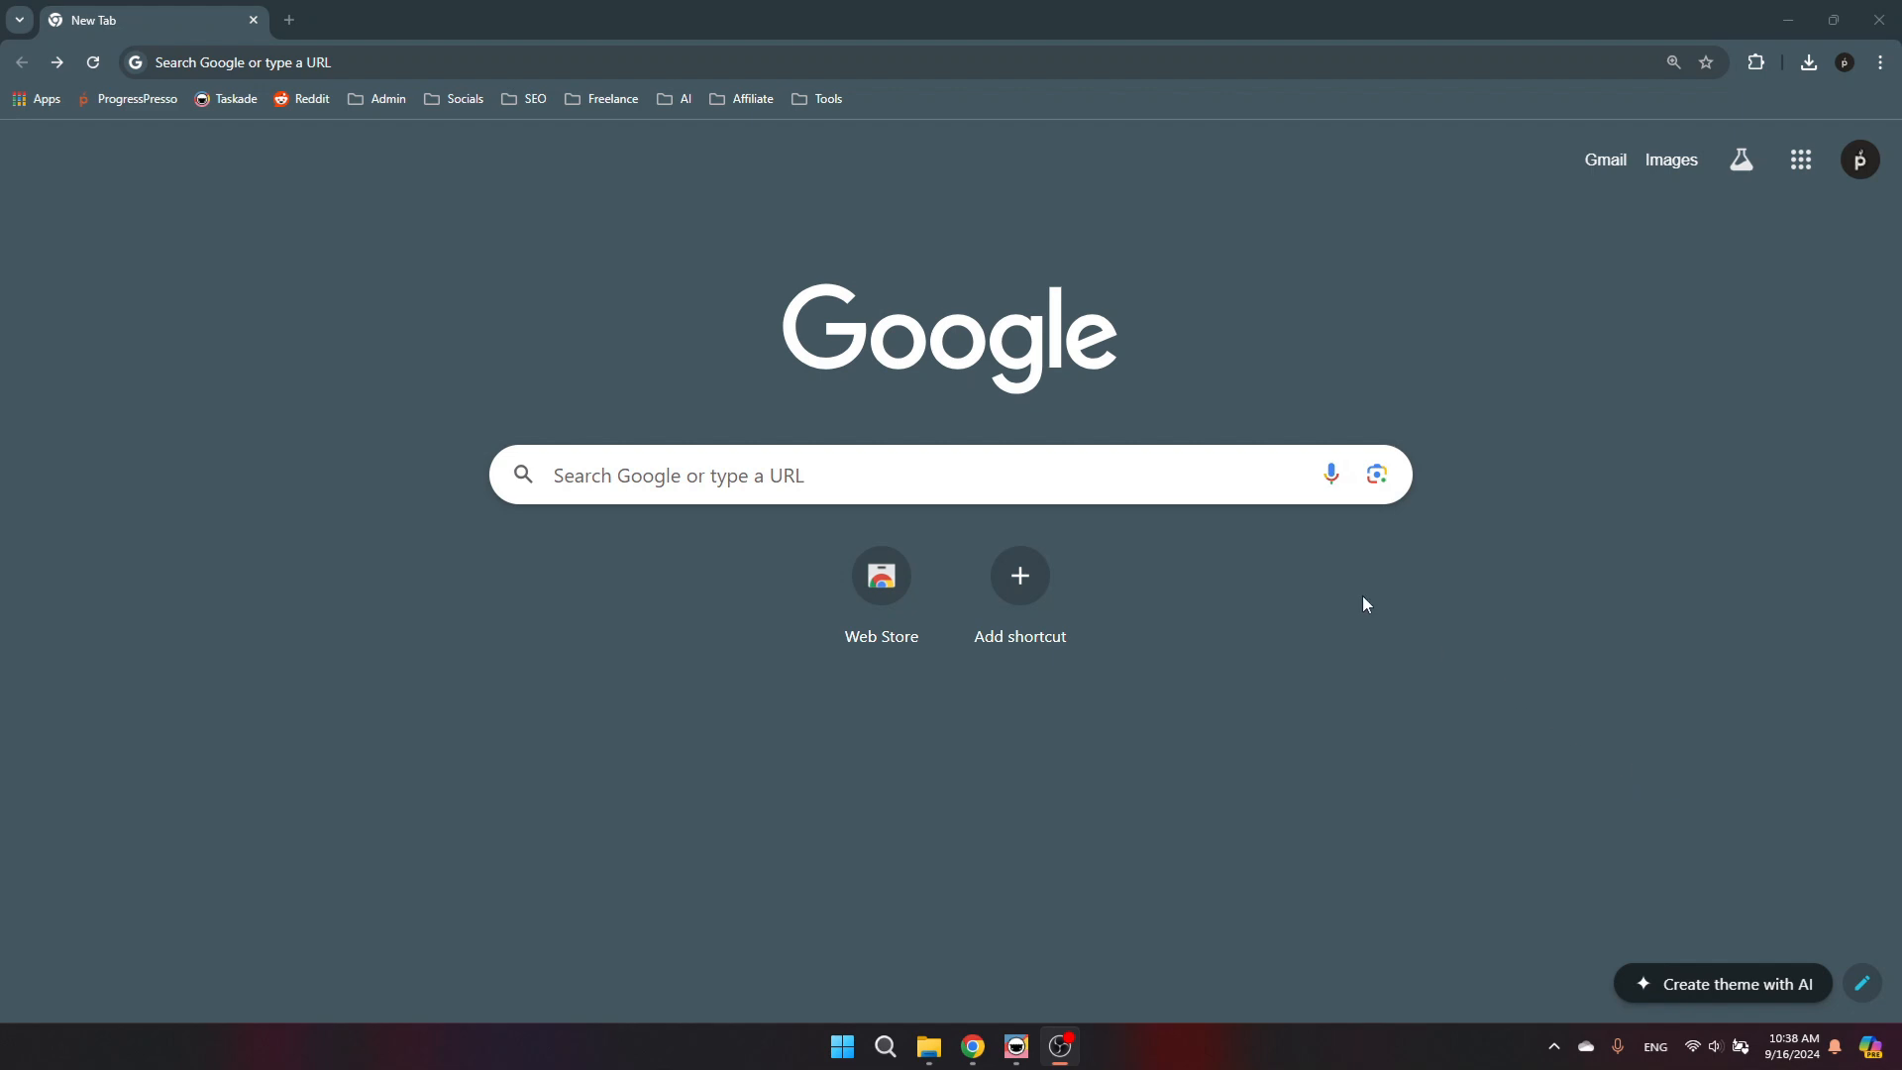
# Step: In Chrome, search Google for "rss feed cbs nfl" and open the NFL feed listed on the CBS Sports RSS News Feeds page
pyautogui.click(1128, 463)
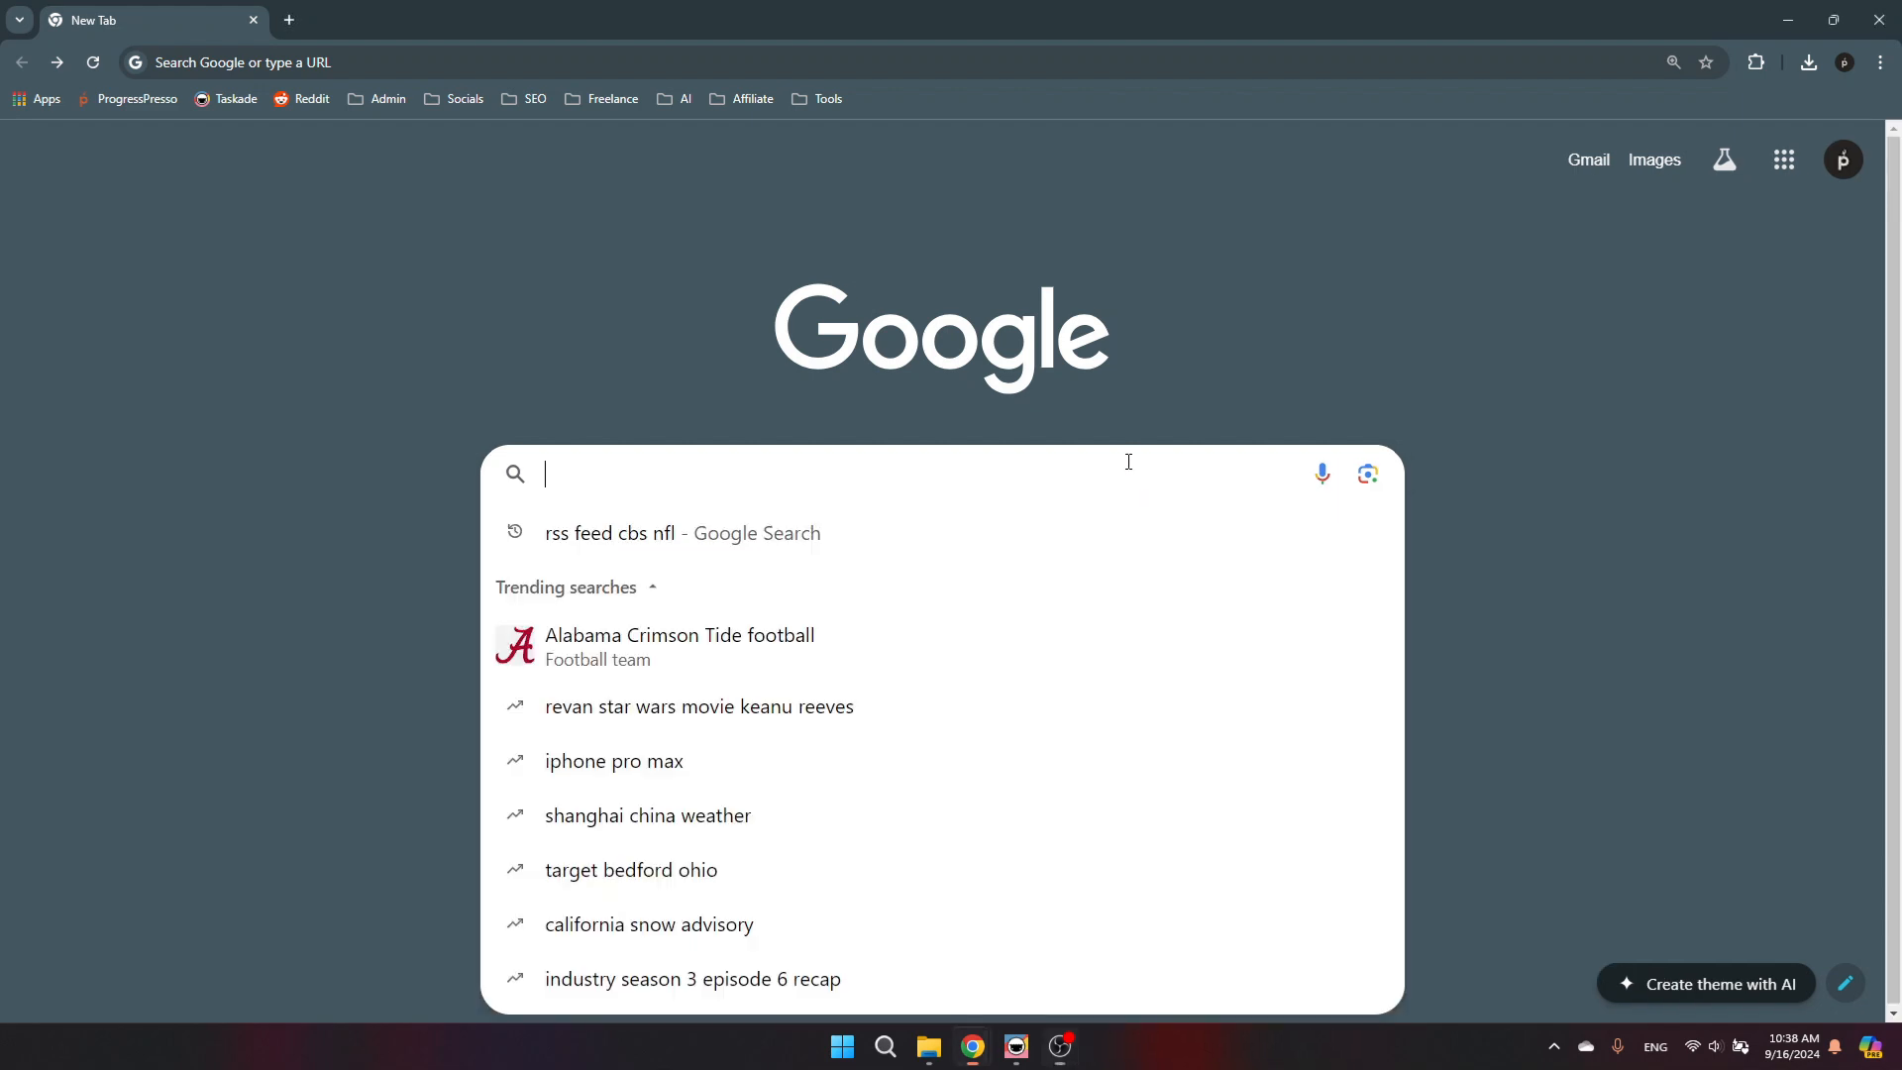
pyautogui.click(783, 535)
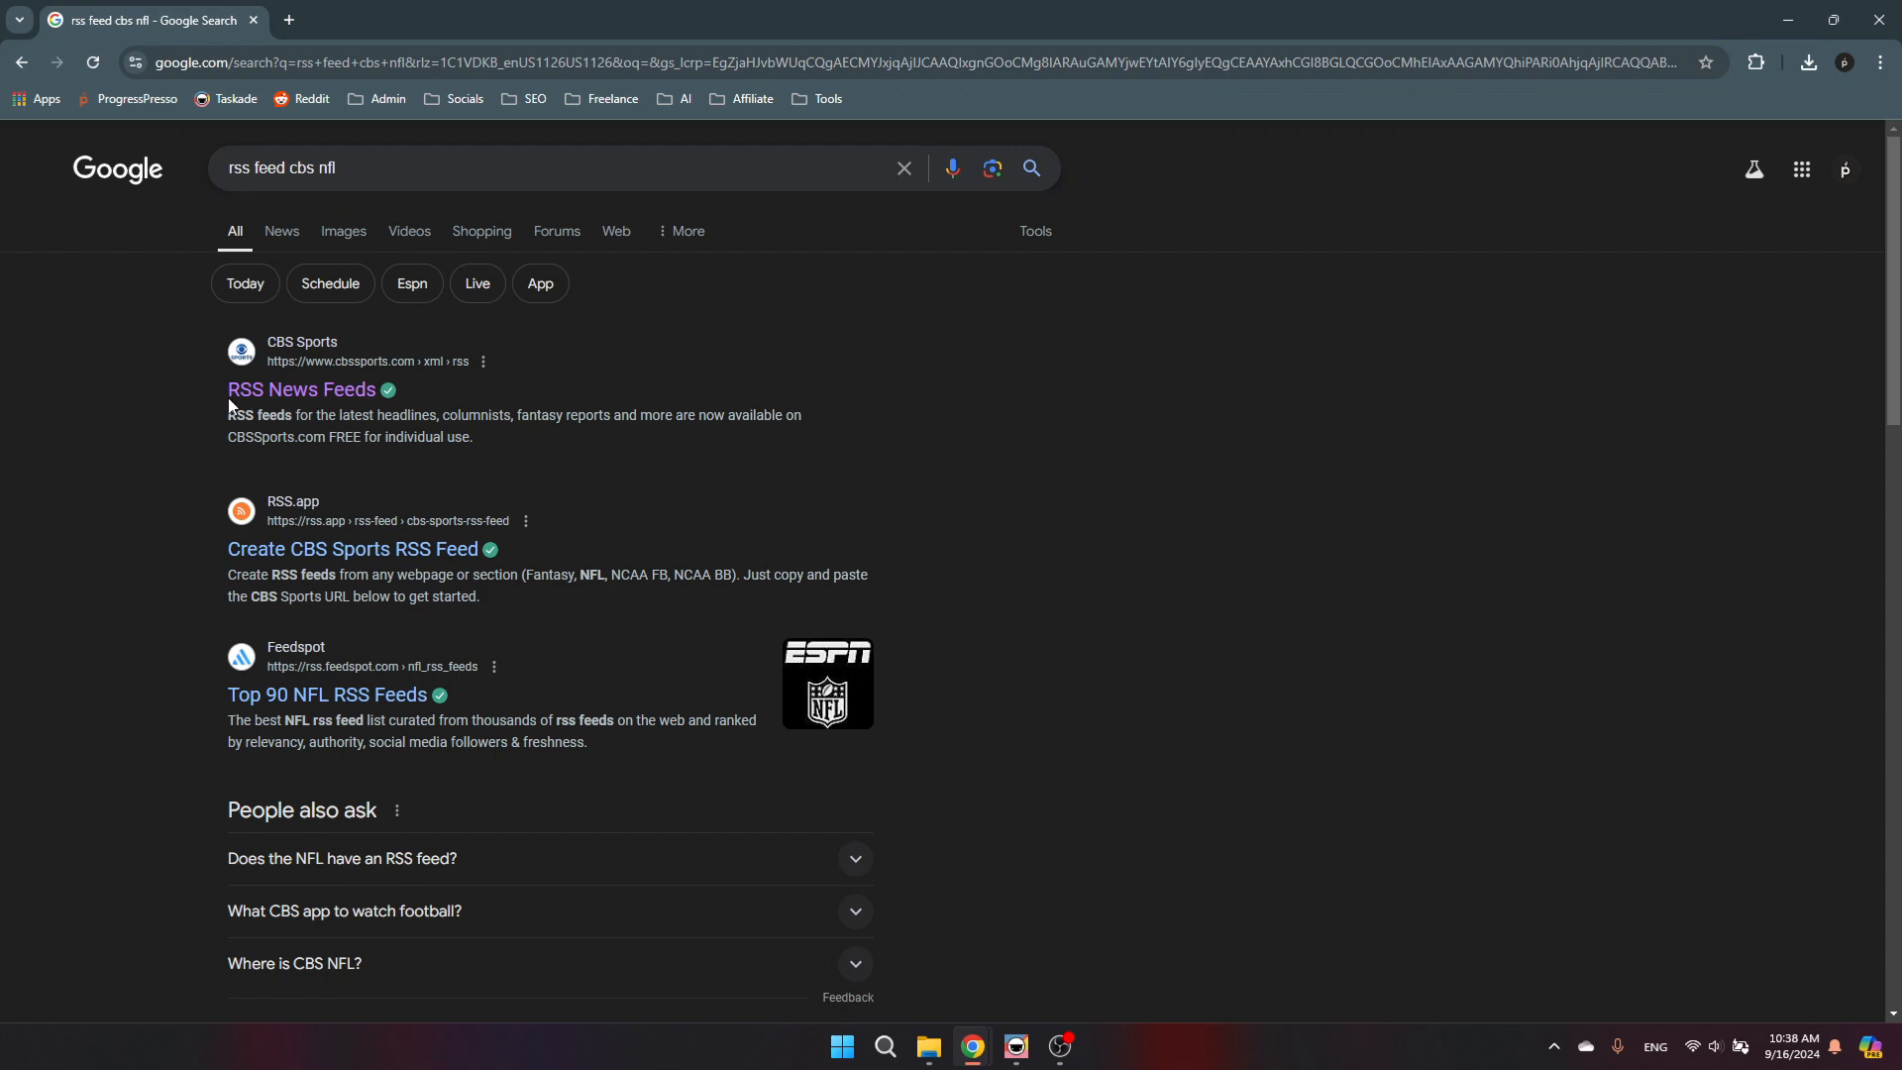
pyautogui.click(351, 392)
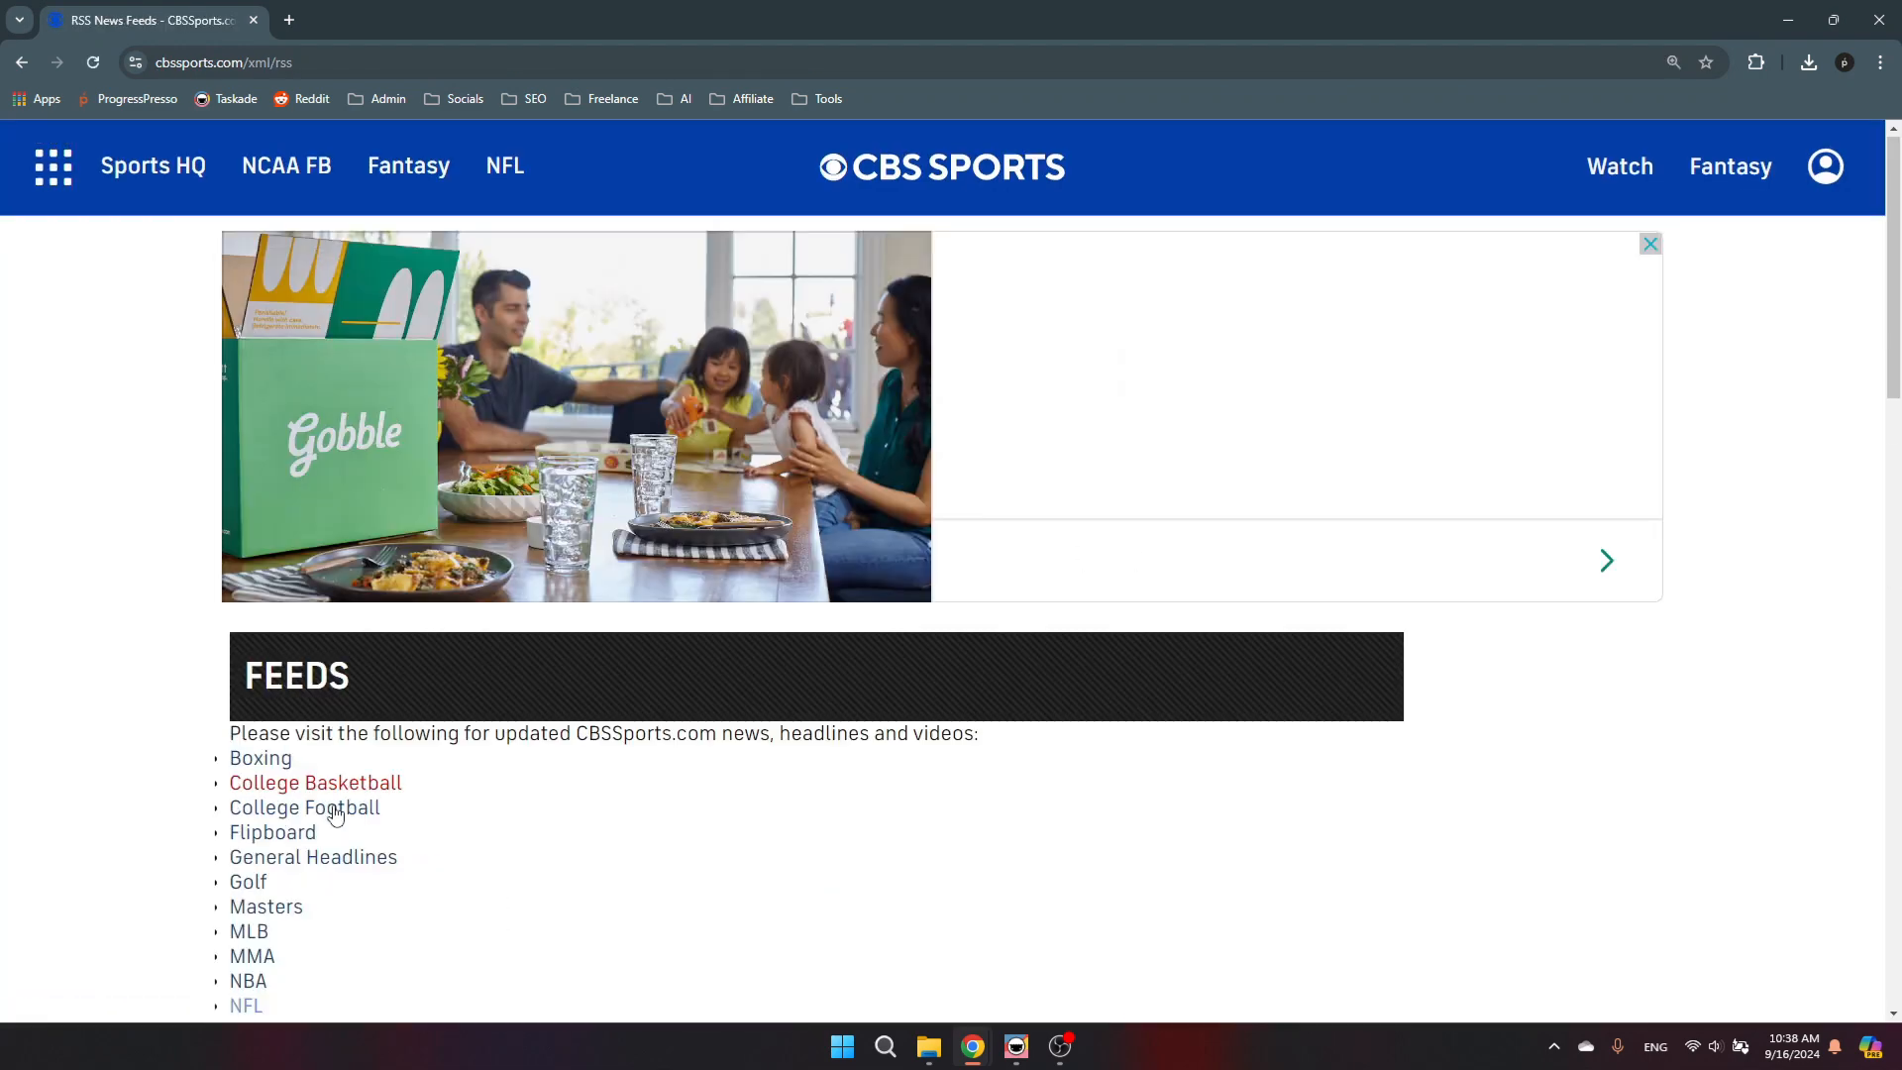
pyautogui.scroll(-3, 337, 693)
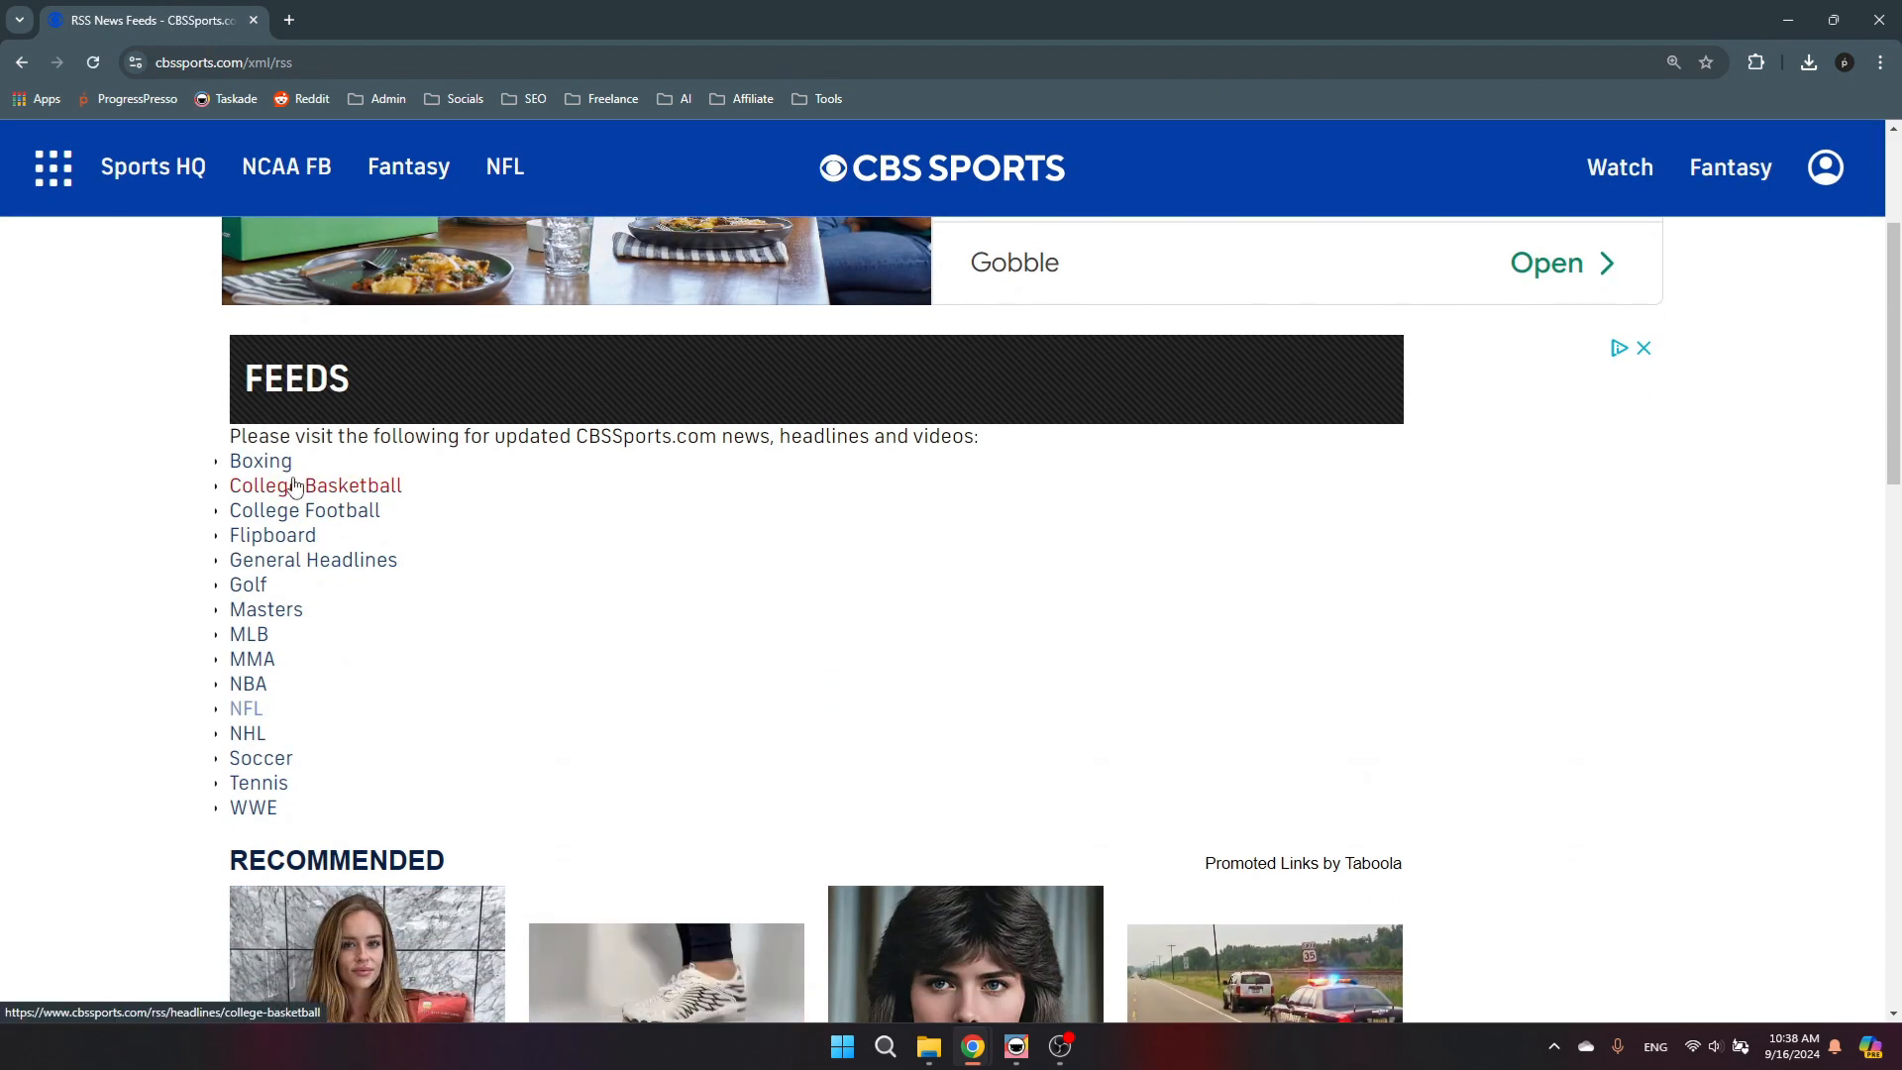
pyautogui.click(249, 712)
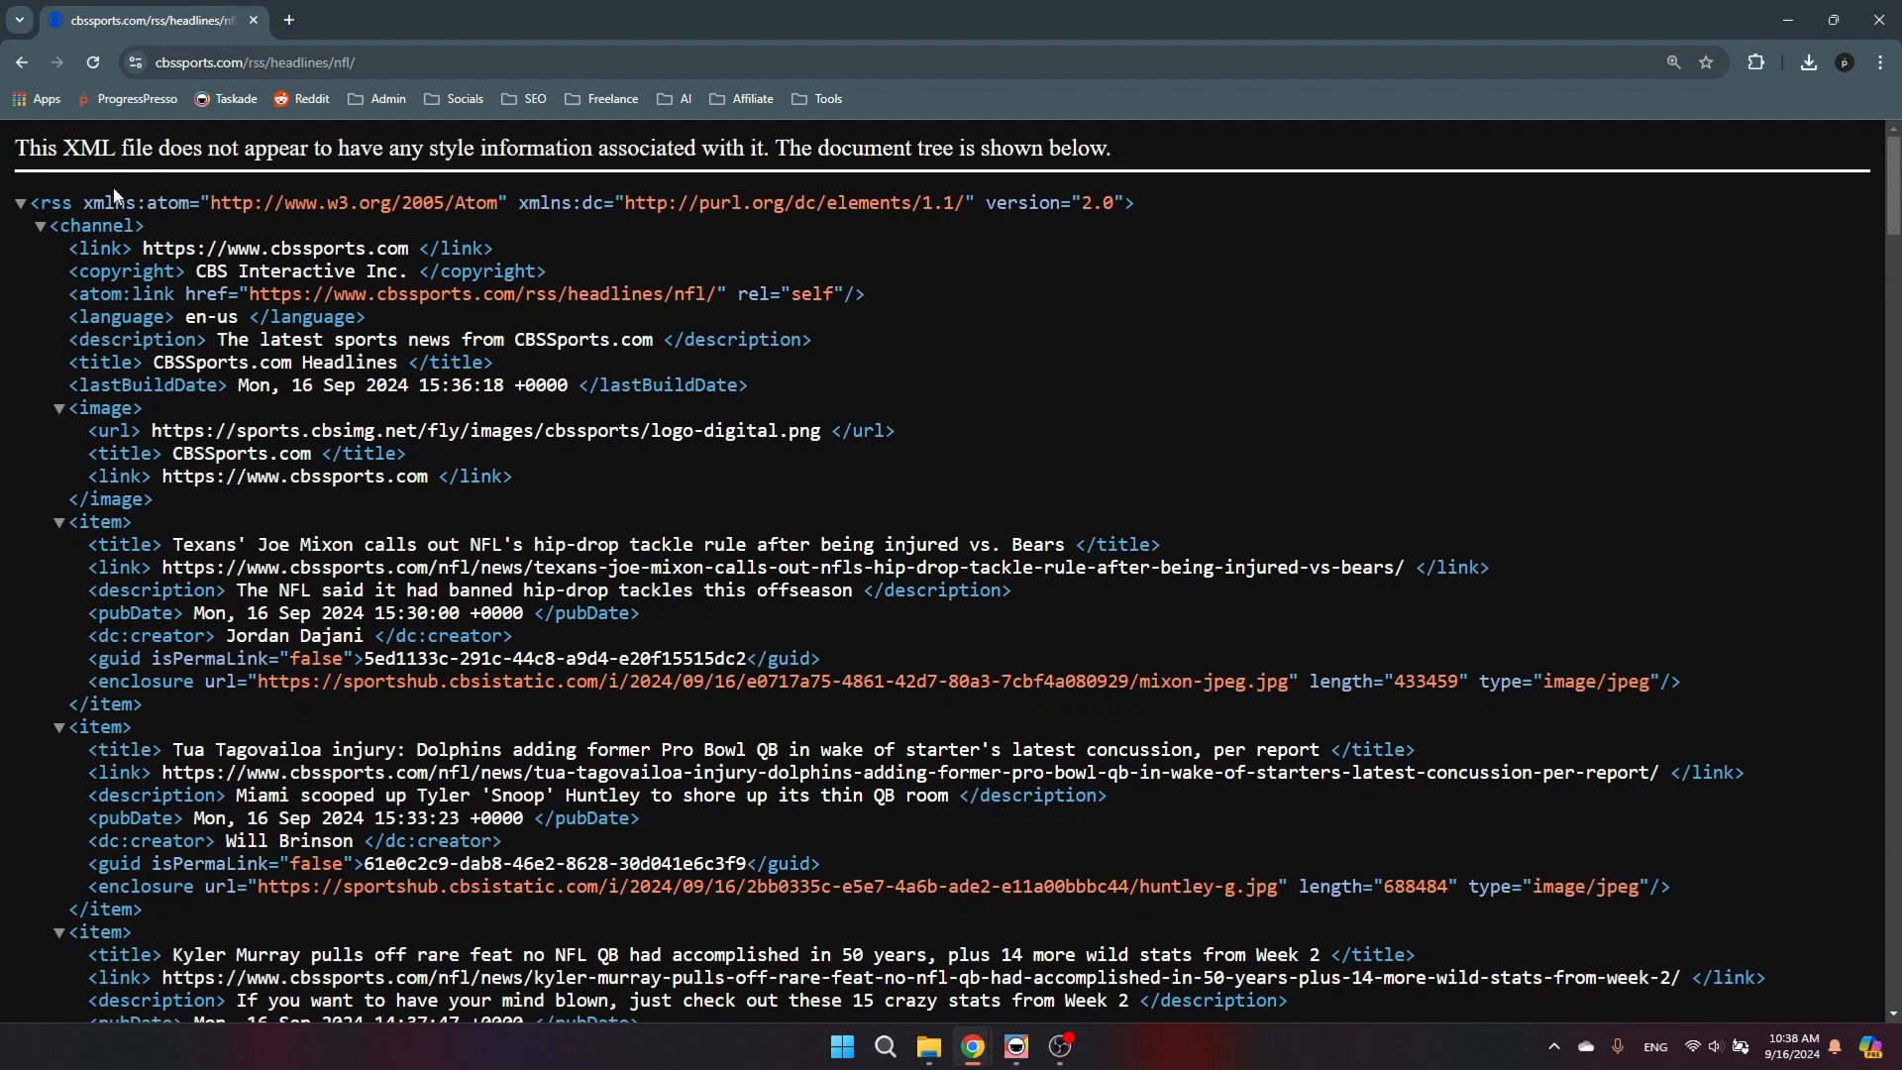
# Step: Look over the CBS Sports NFL feed and copy its web address
pyautogui.scroll(-5, 551, 597)
pyautogui.scroll(5, 551, 597)
pyautogui.click(439, 62)
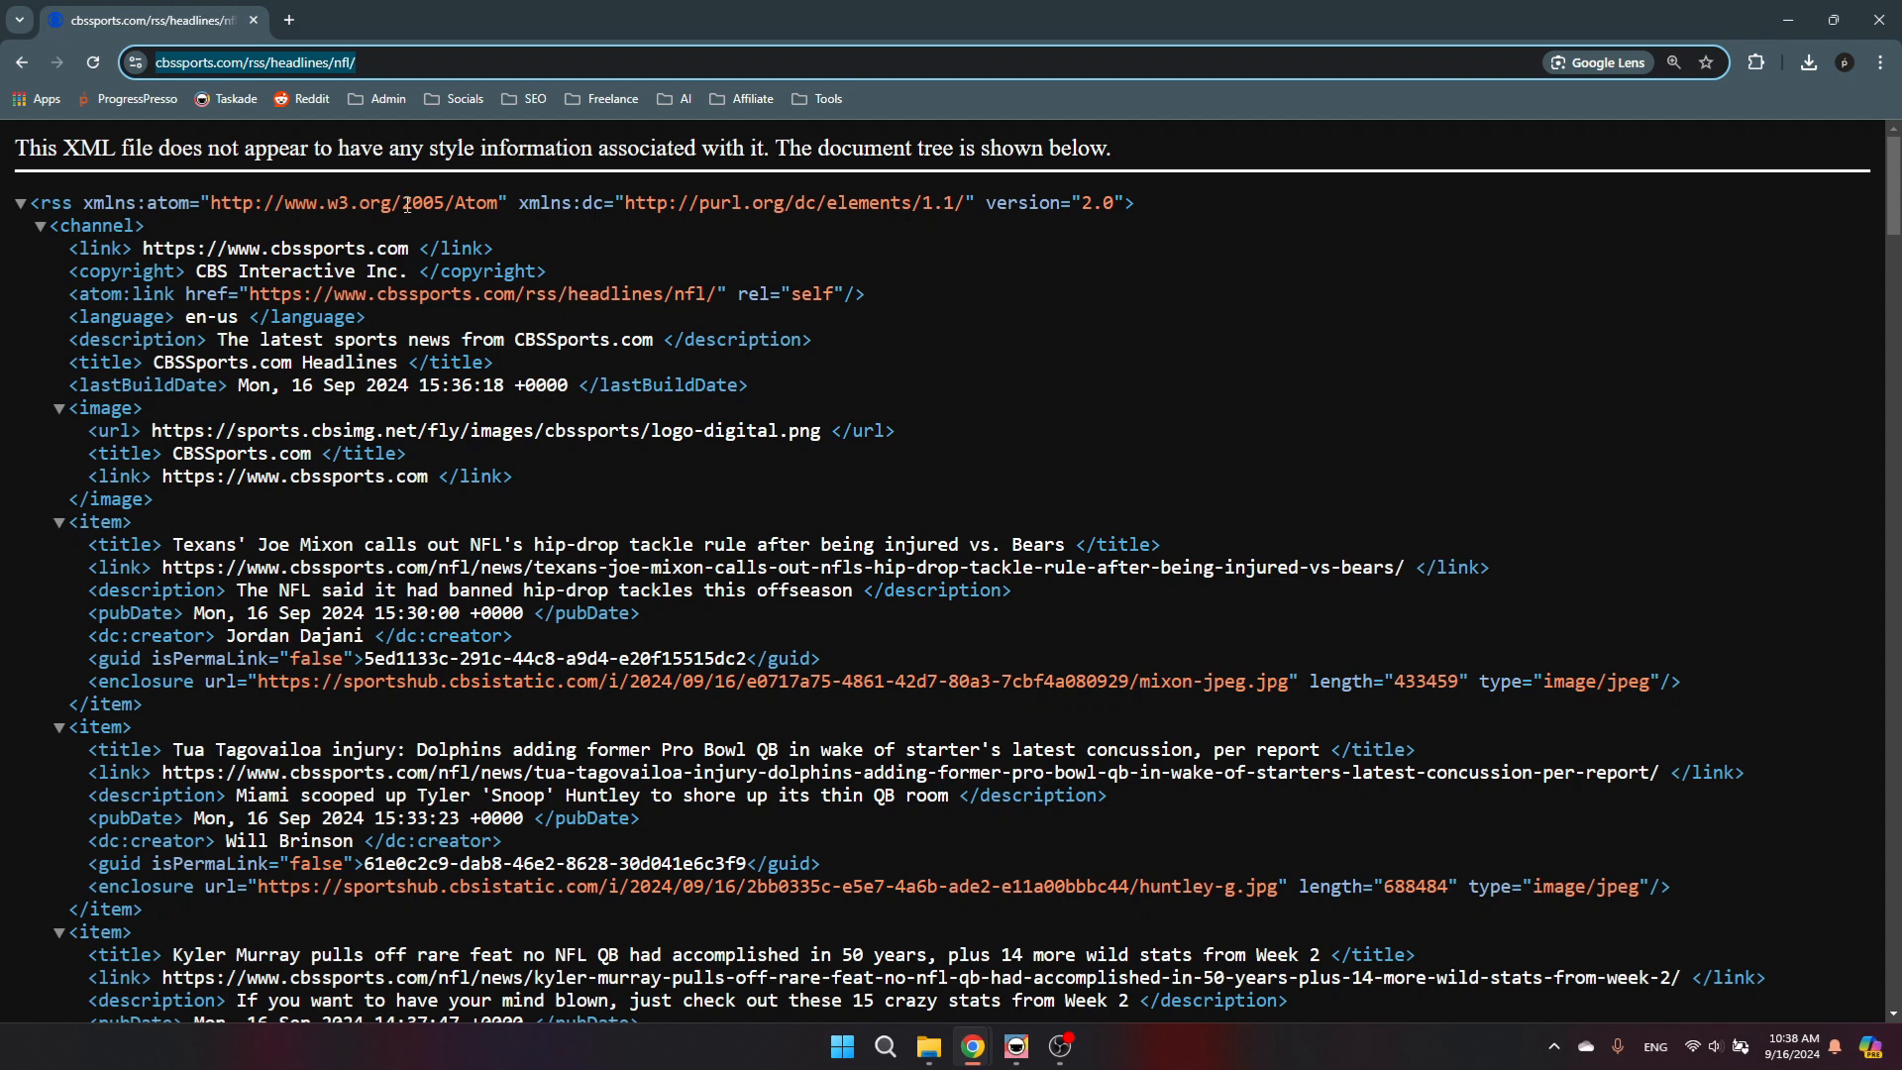
pyautogui.rightClick(338, 67)
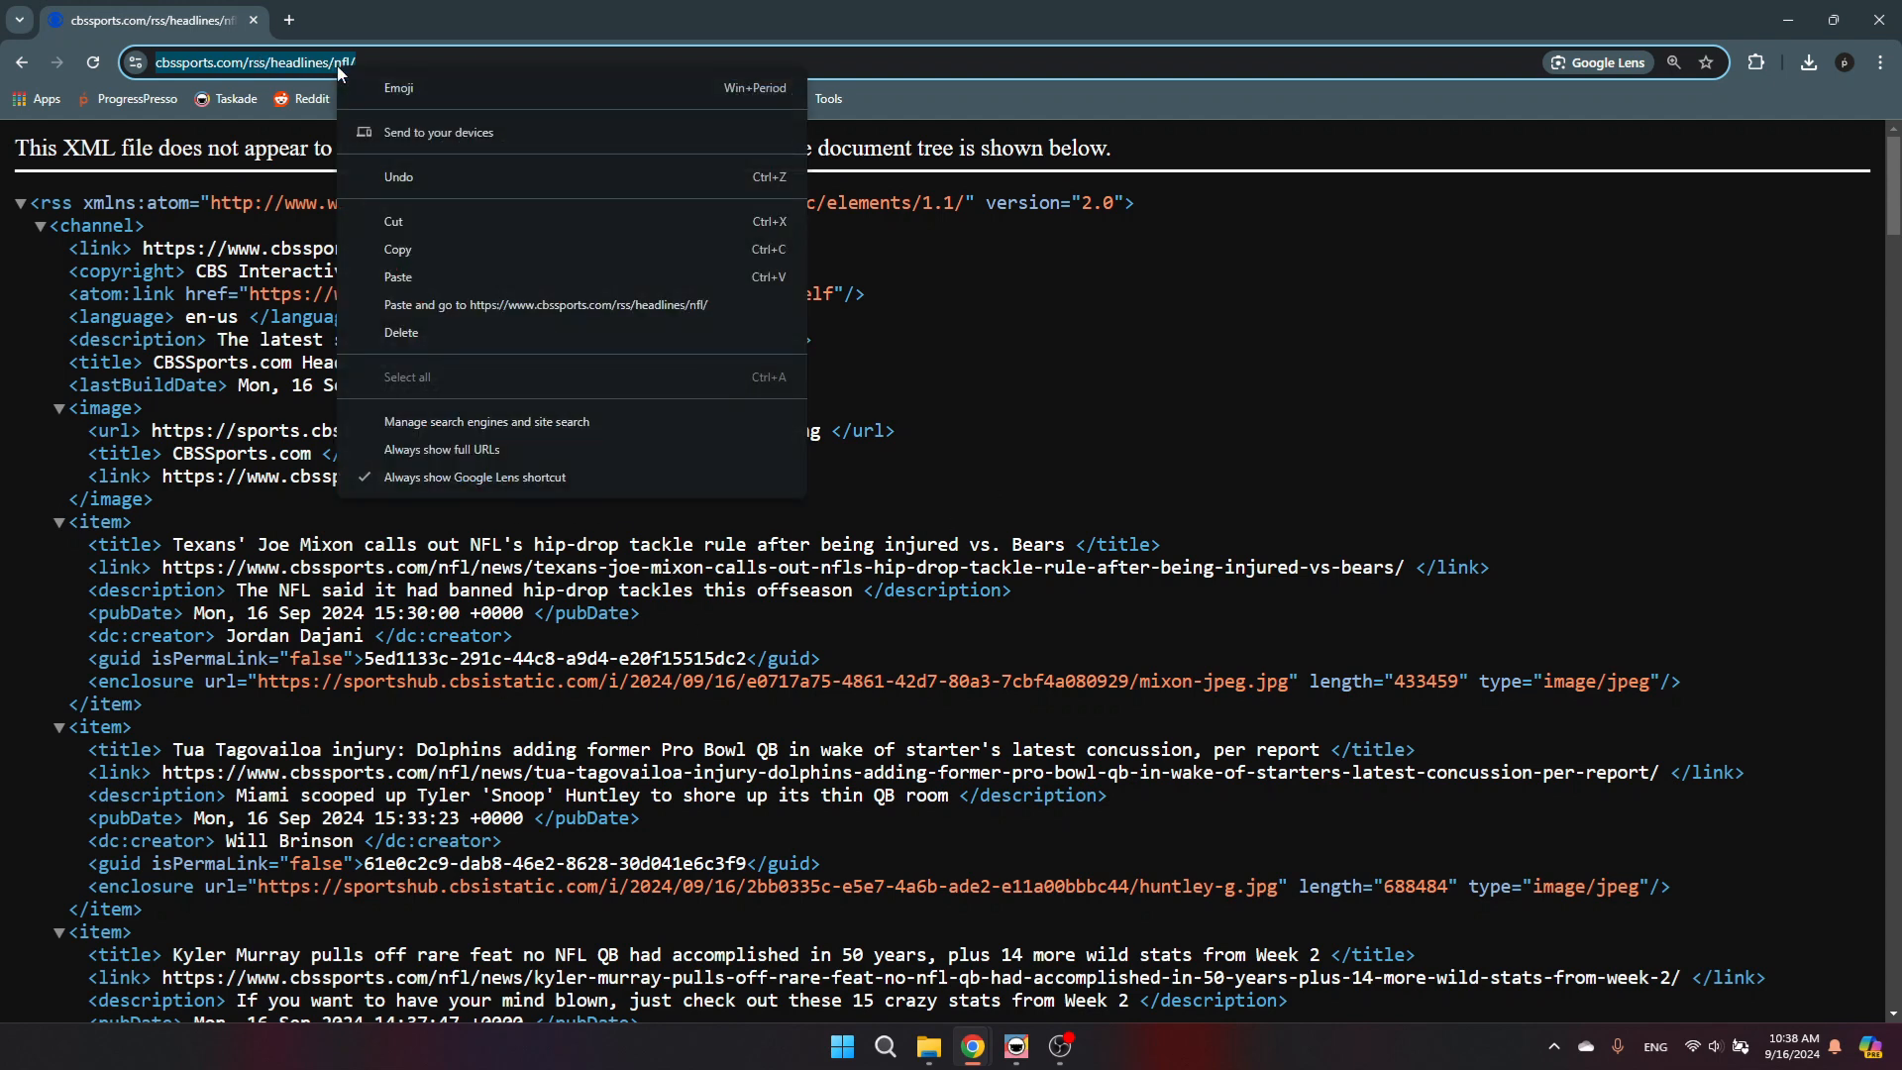
pyautogui.click(451, 249)
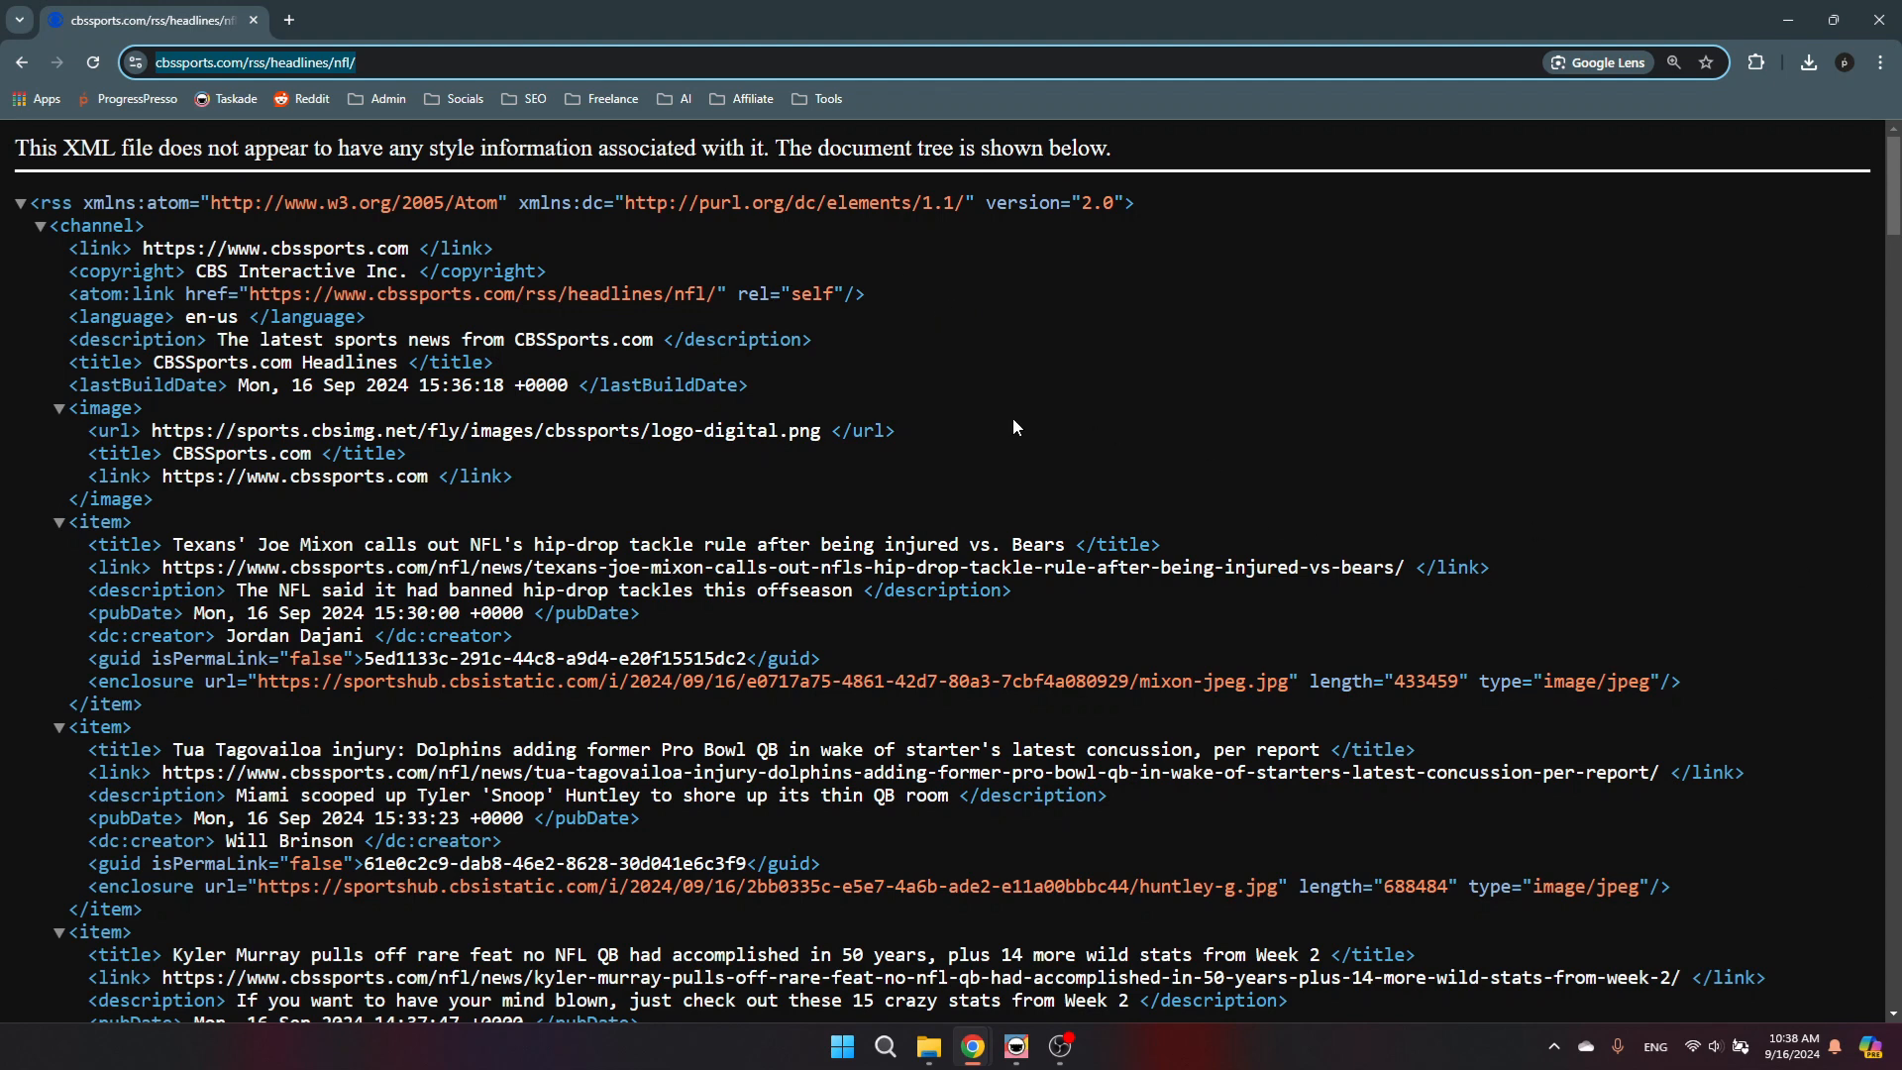
# Step: Return to the Google results and change the search to "rss feed fox nfl"
pyautogui.click(22, 65)
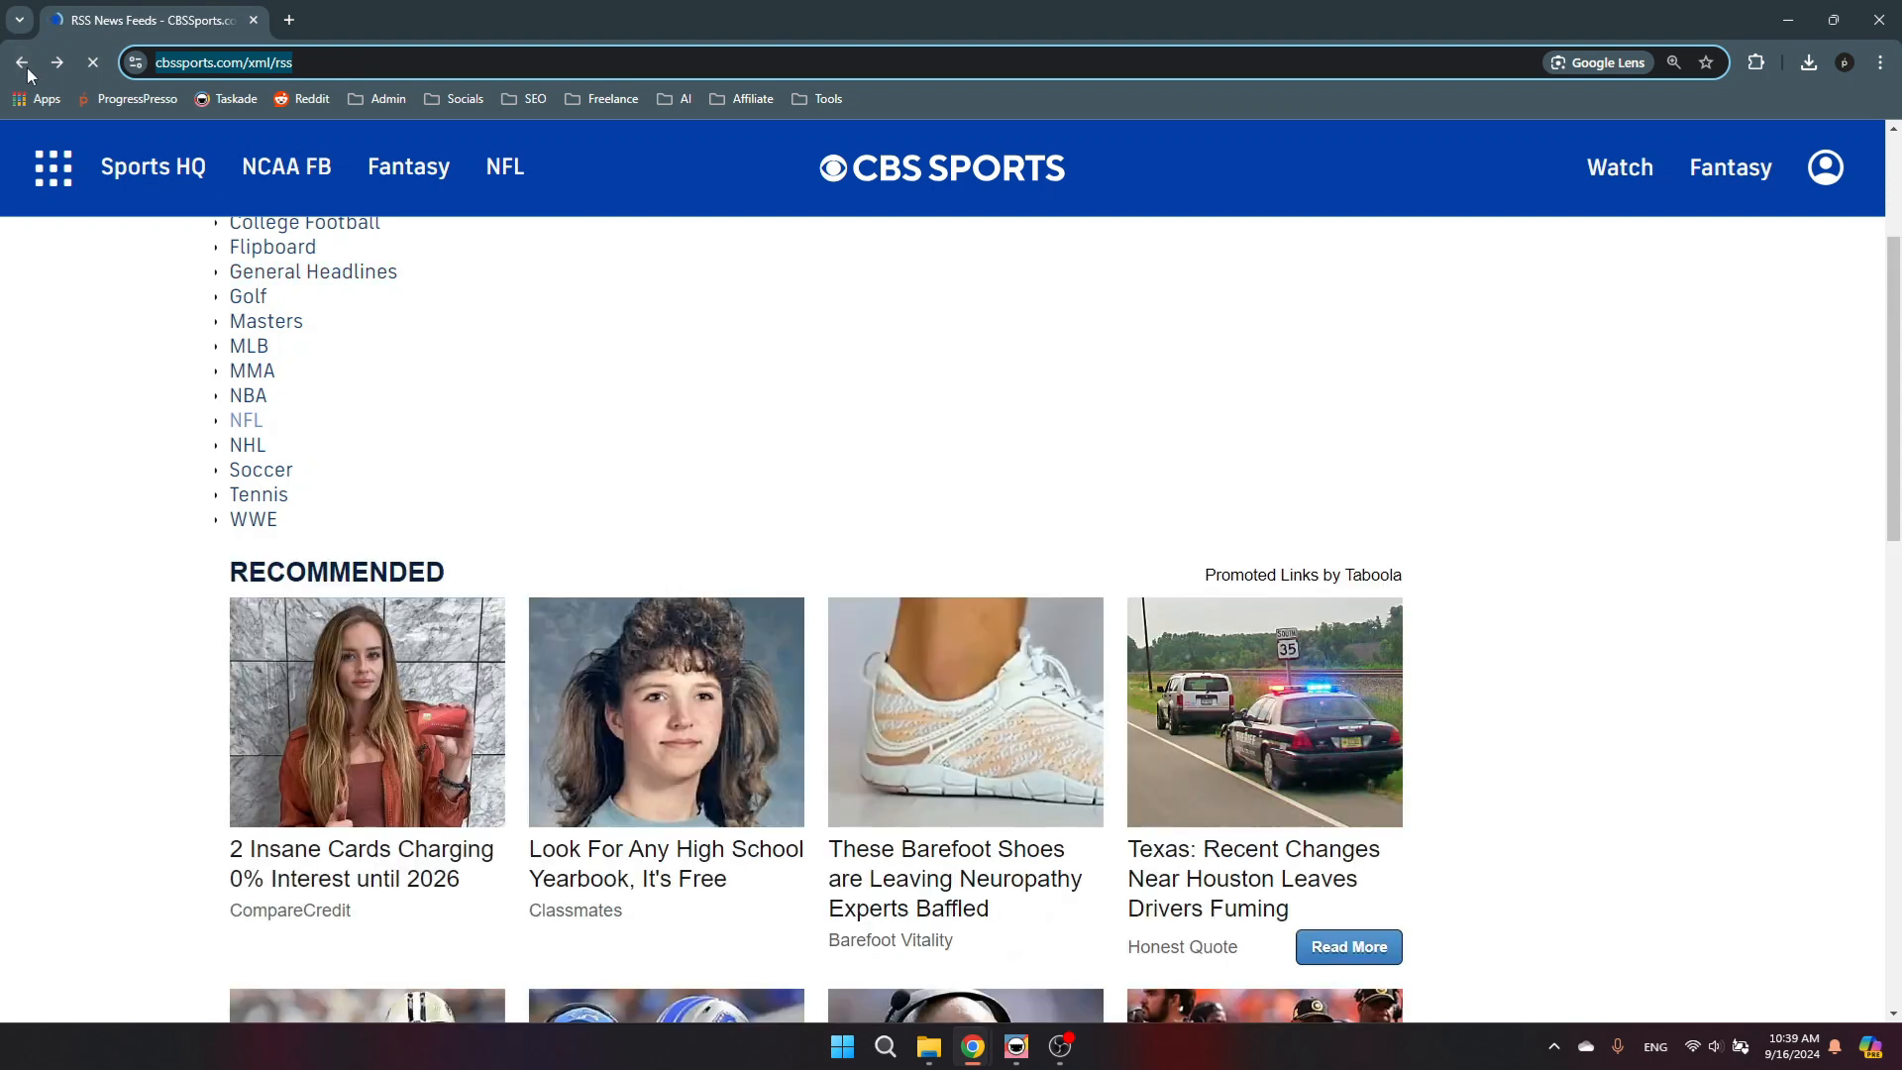
pyautogui.click(22, 64)
pyautogui.click(369, 184)
pyautogui.doubleClick(302, 169)
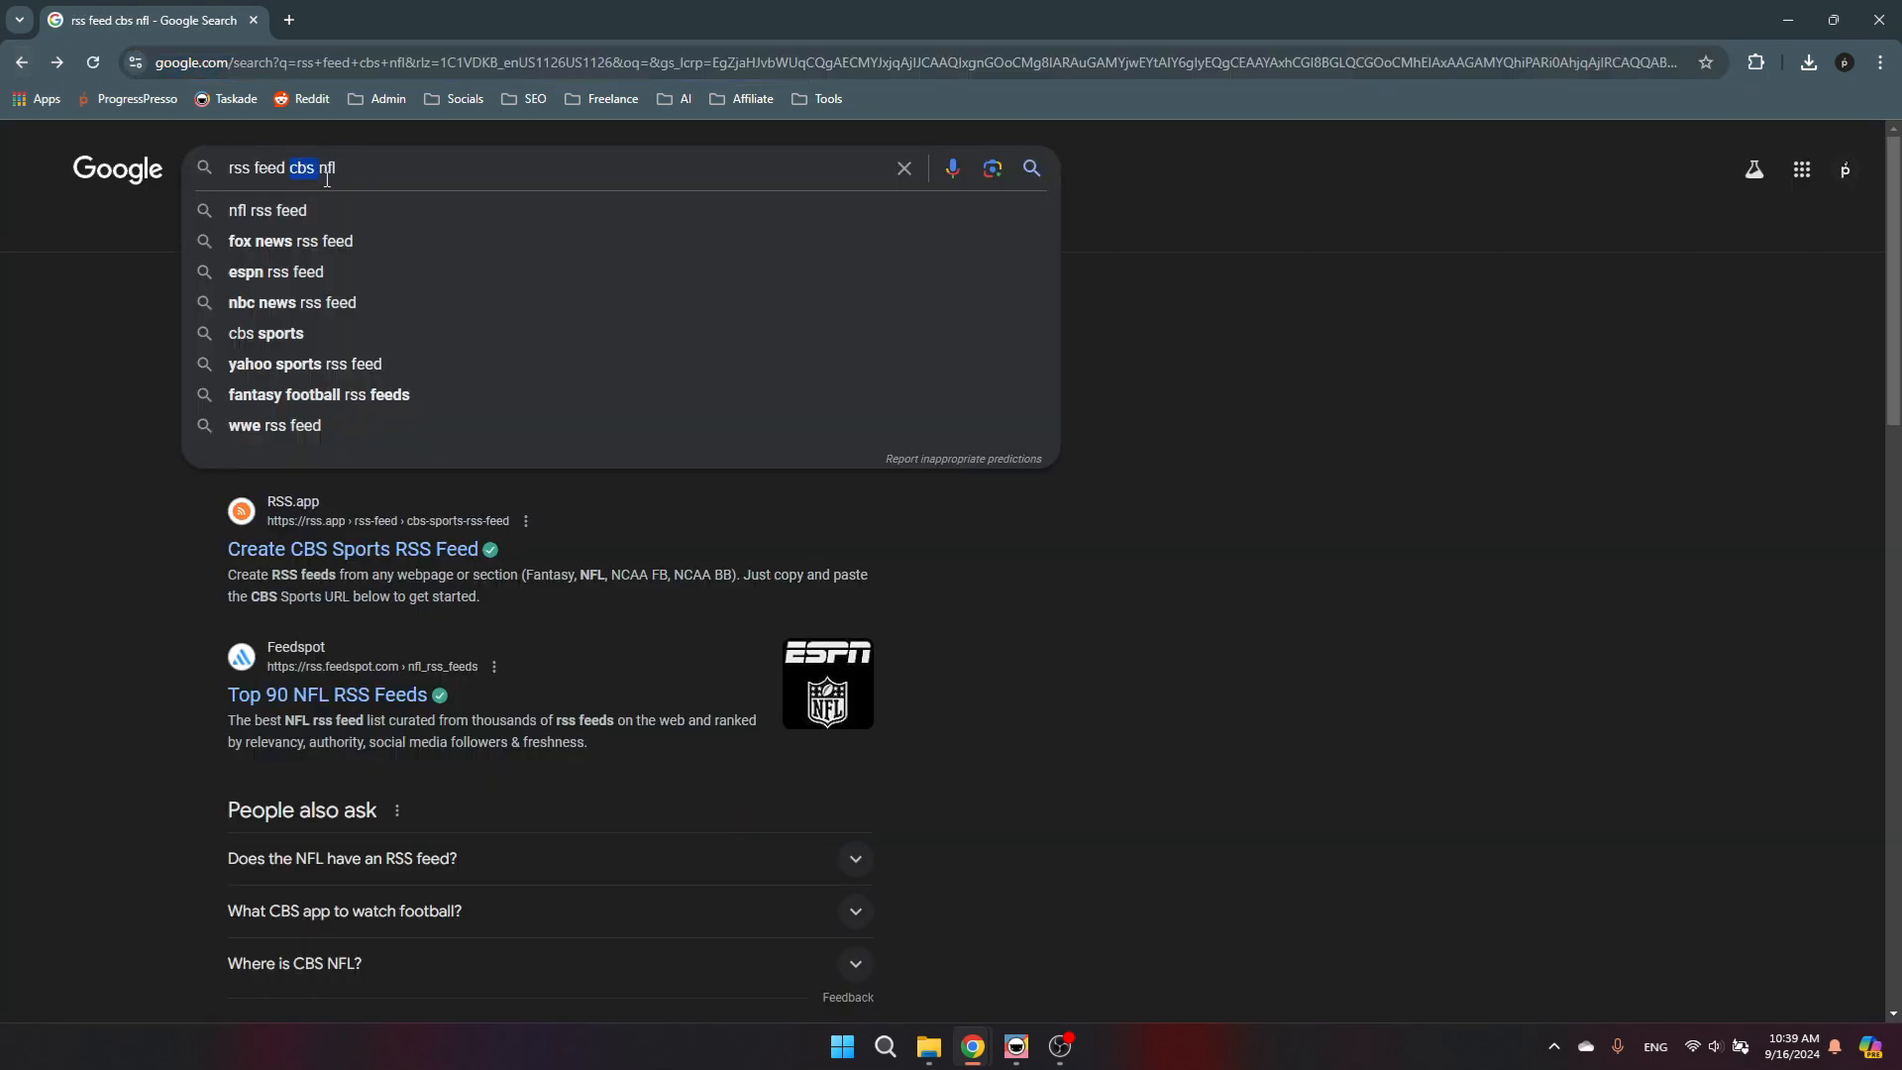
pyautogui.write('fox')
pyautogui.press('Return')
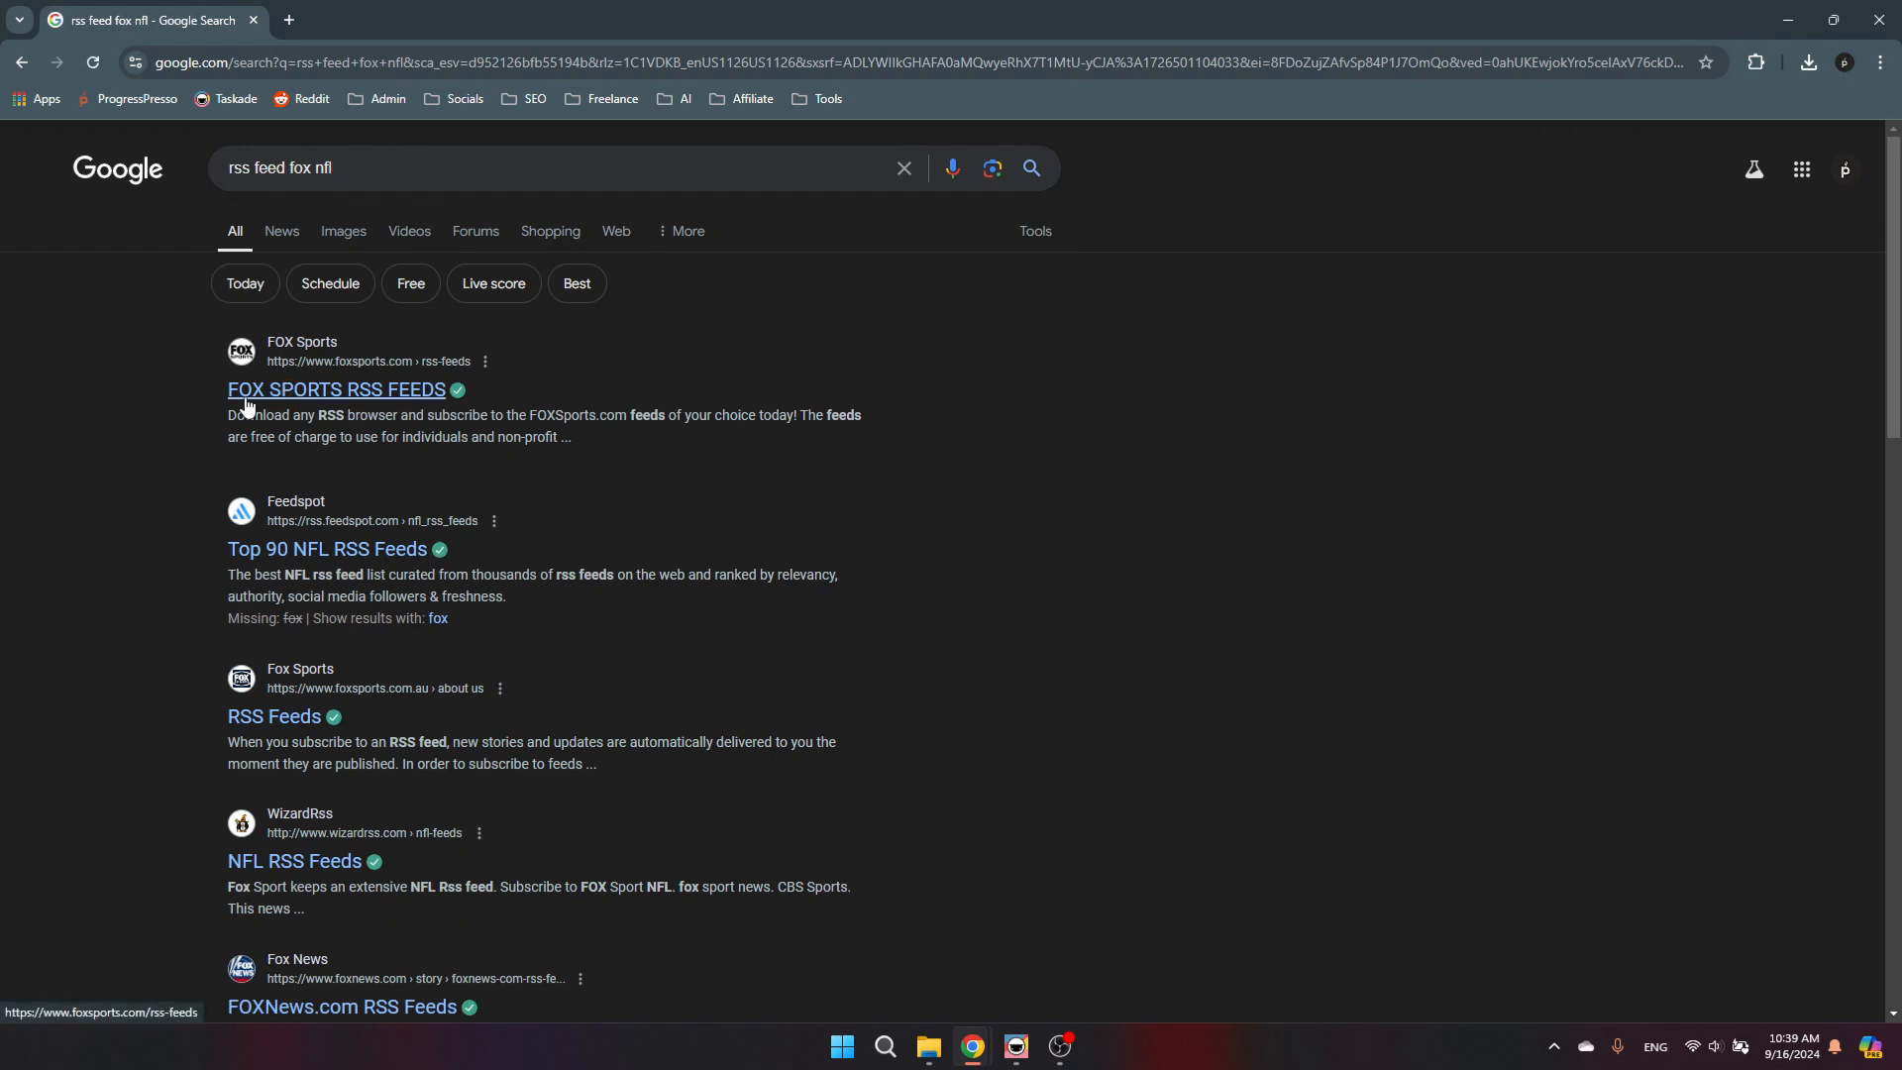
# Step: Open the NFL feed from the FOX Sports RSS Feeds page and copy its web address
pyautogui.click(300, 392)
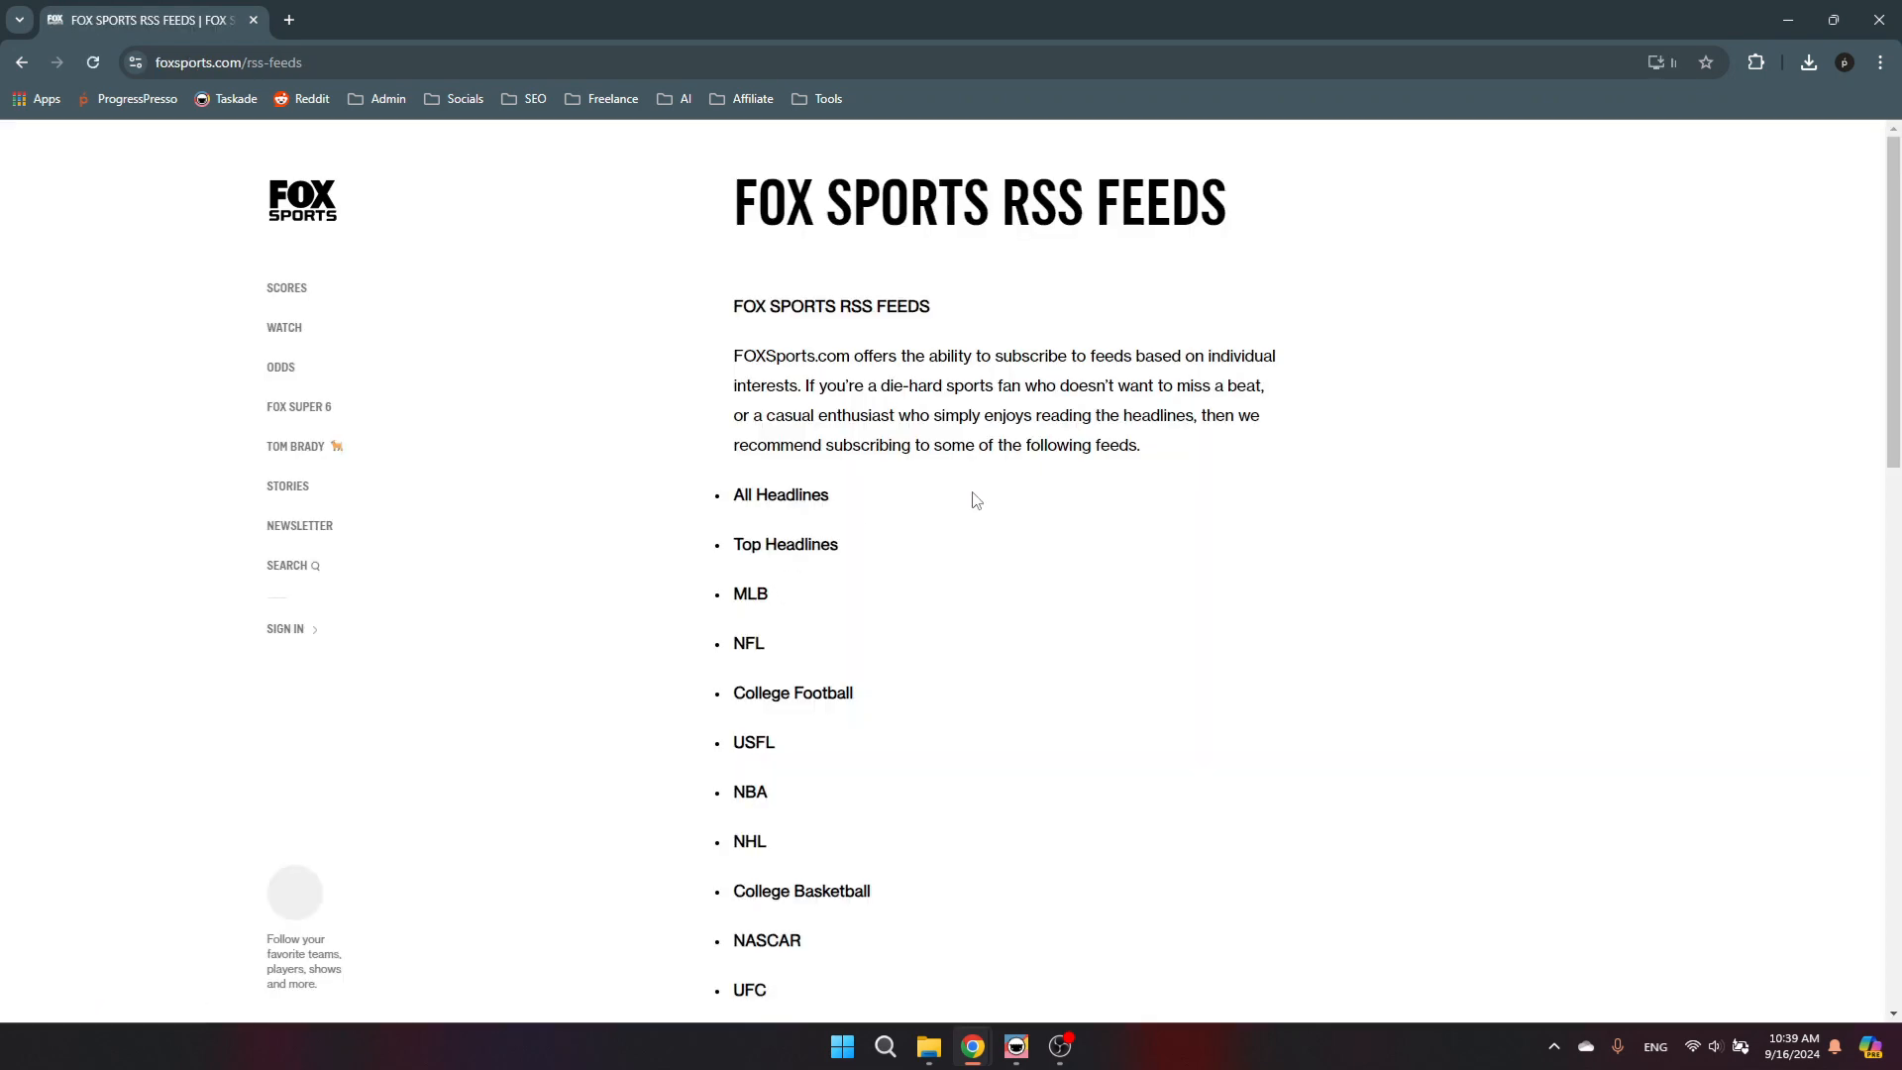
pyautogui.scroll(-1, 836, 539)
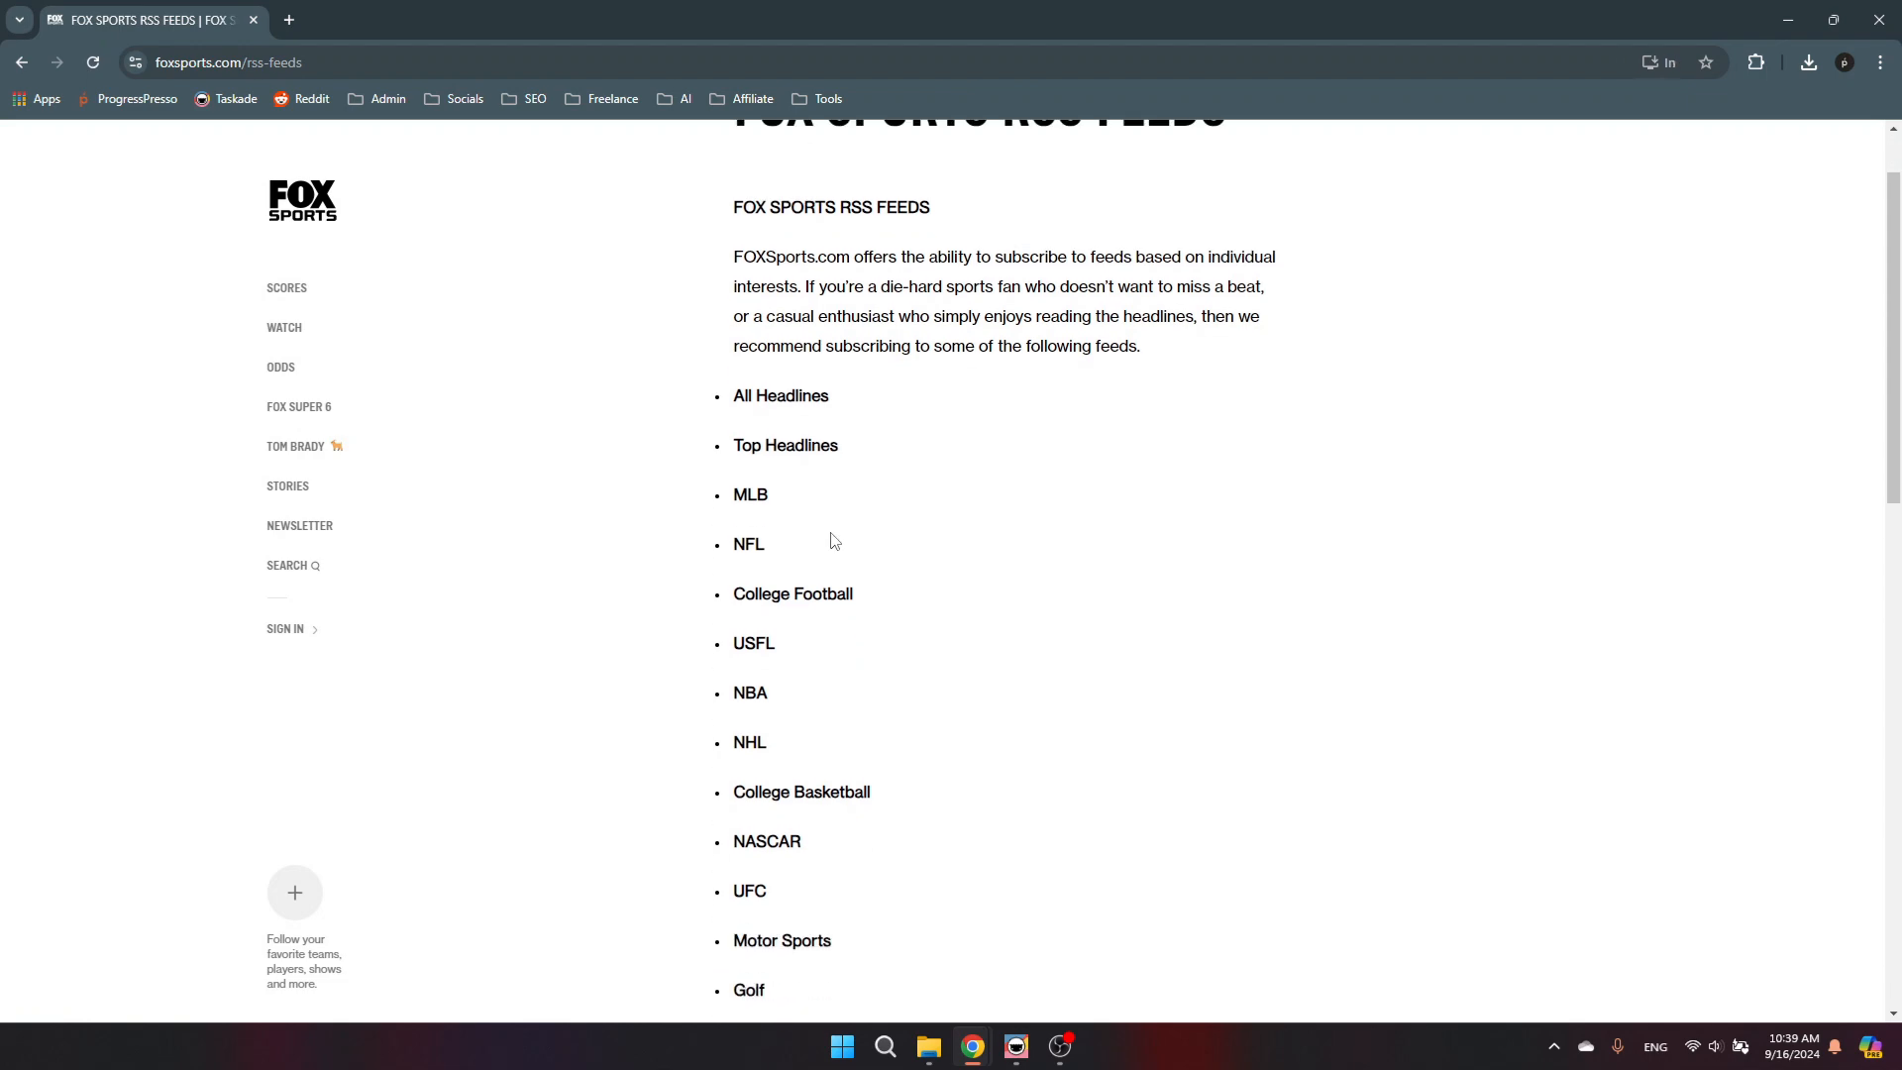
pyautogui.click(750, 551)
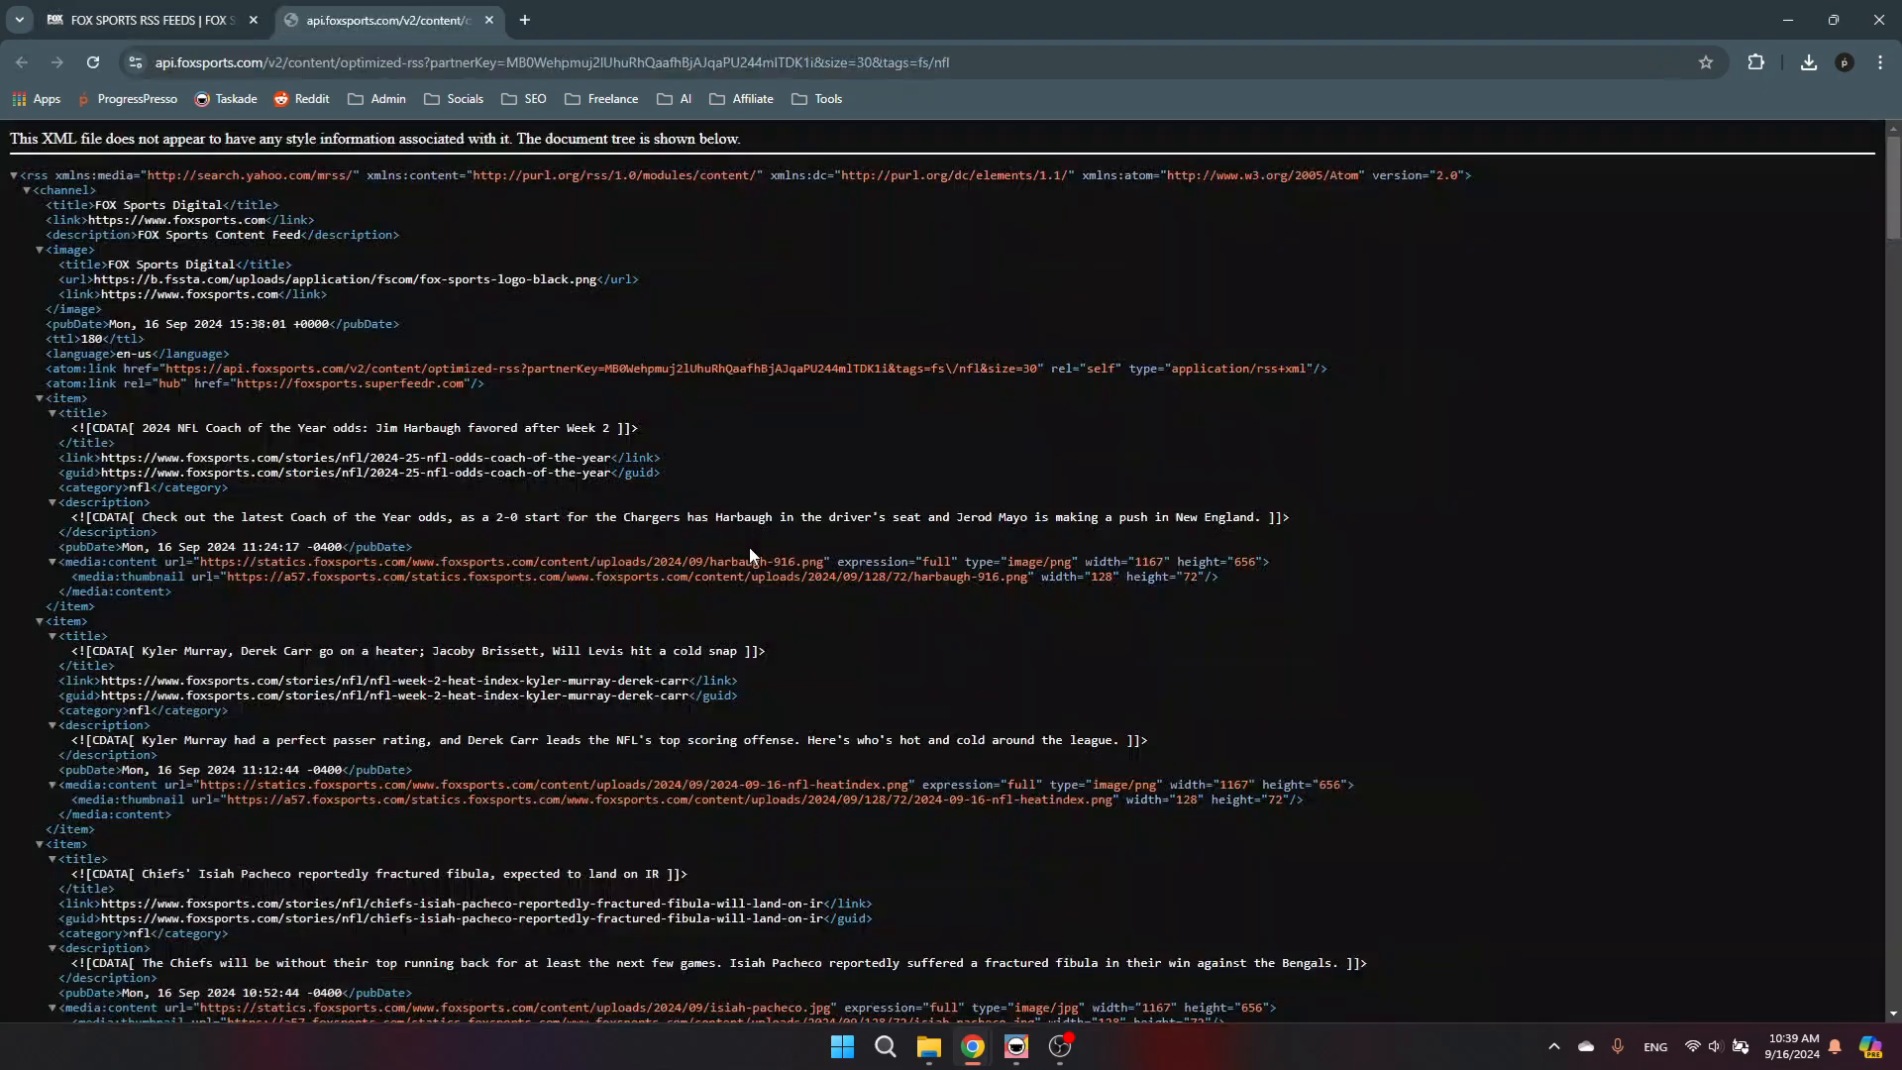
pyautogui.click(364, 63)
pyautogui.rightClick(763, 60)
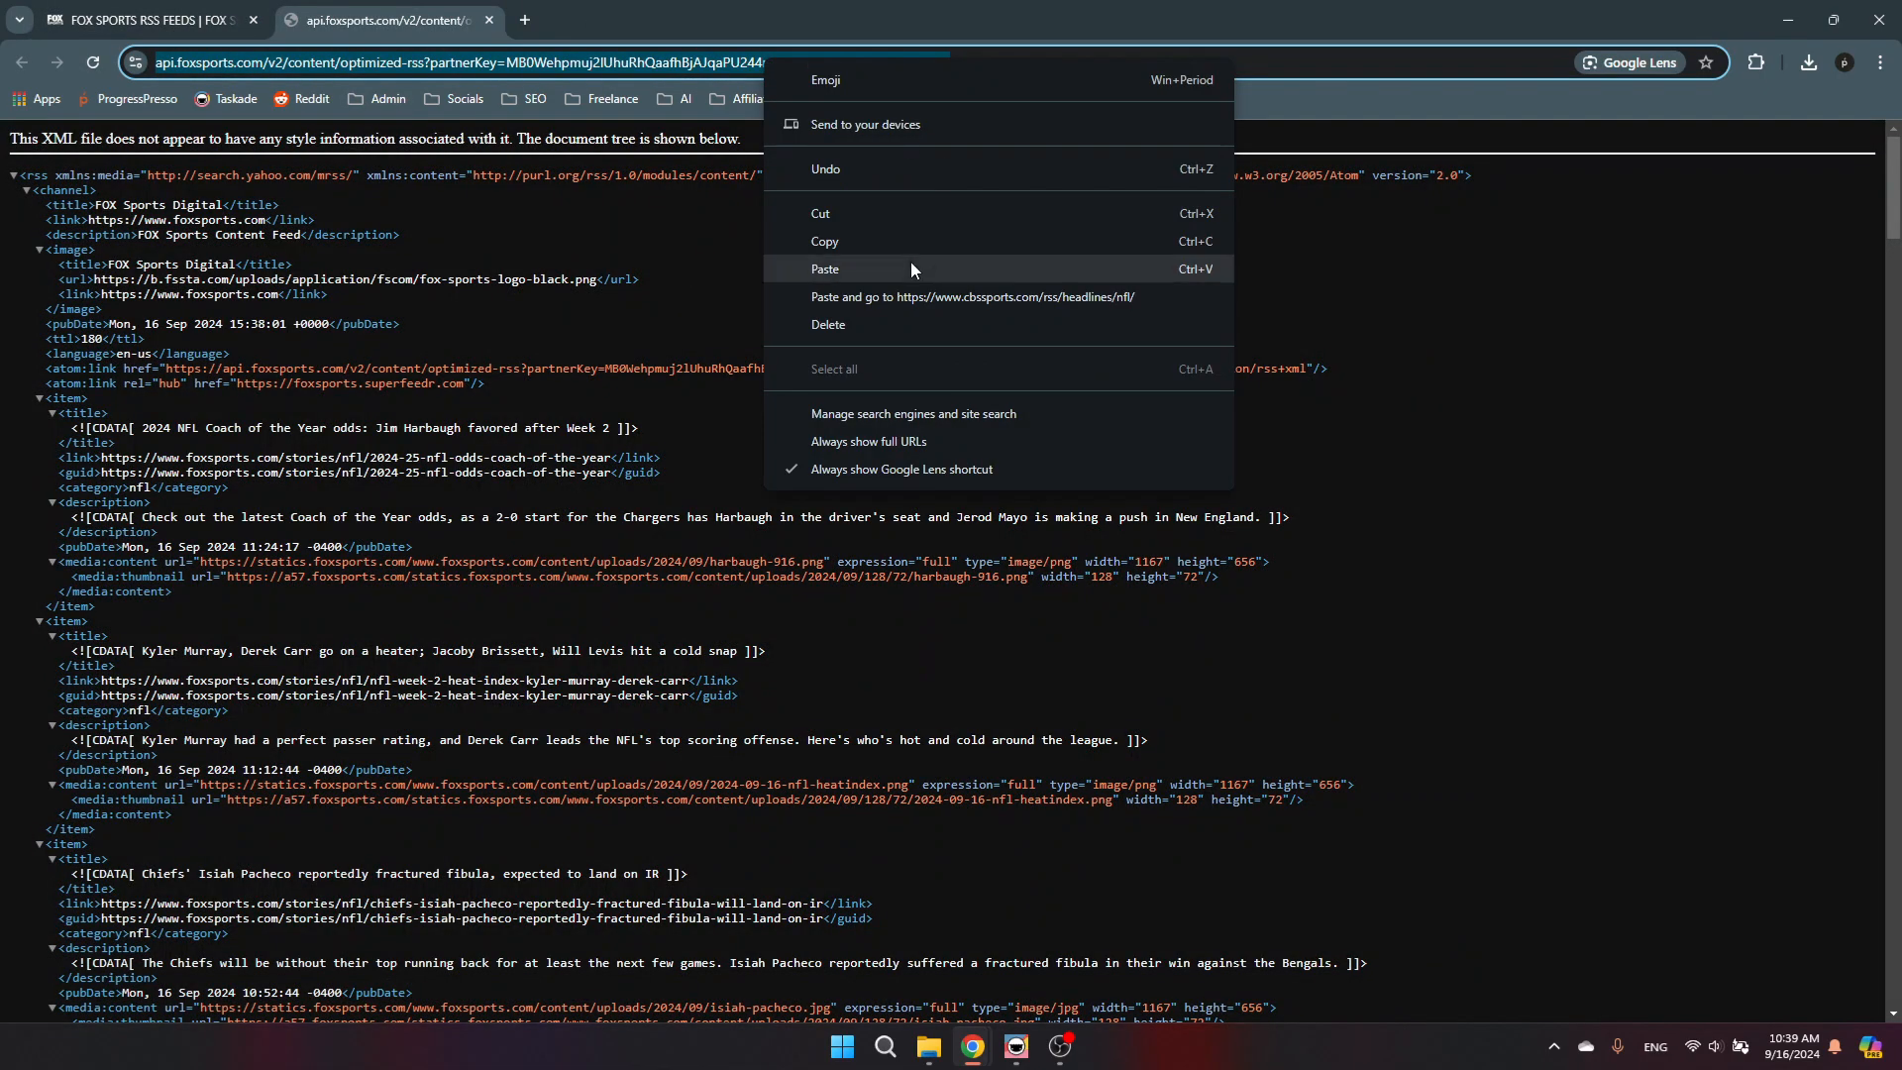
pyautogui.click(881, 246)
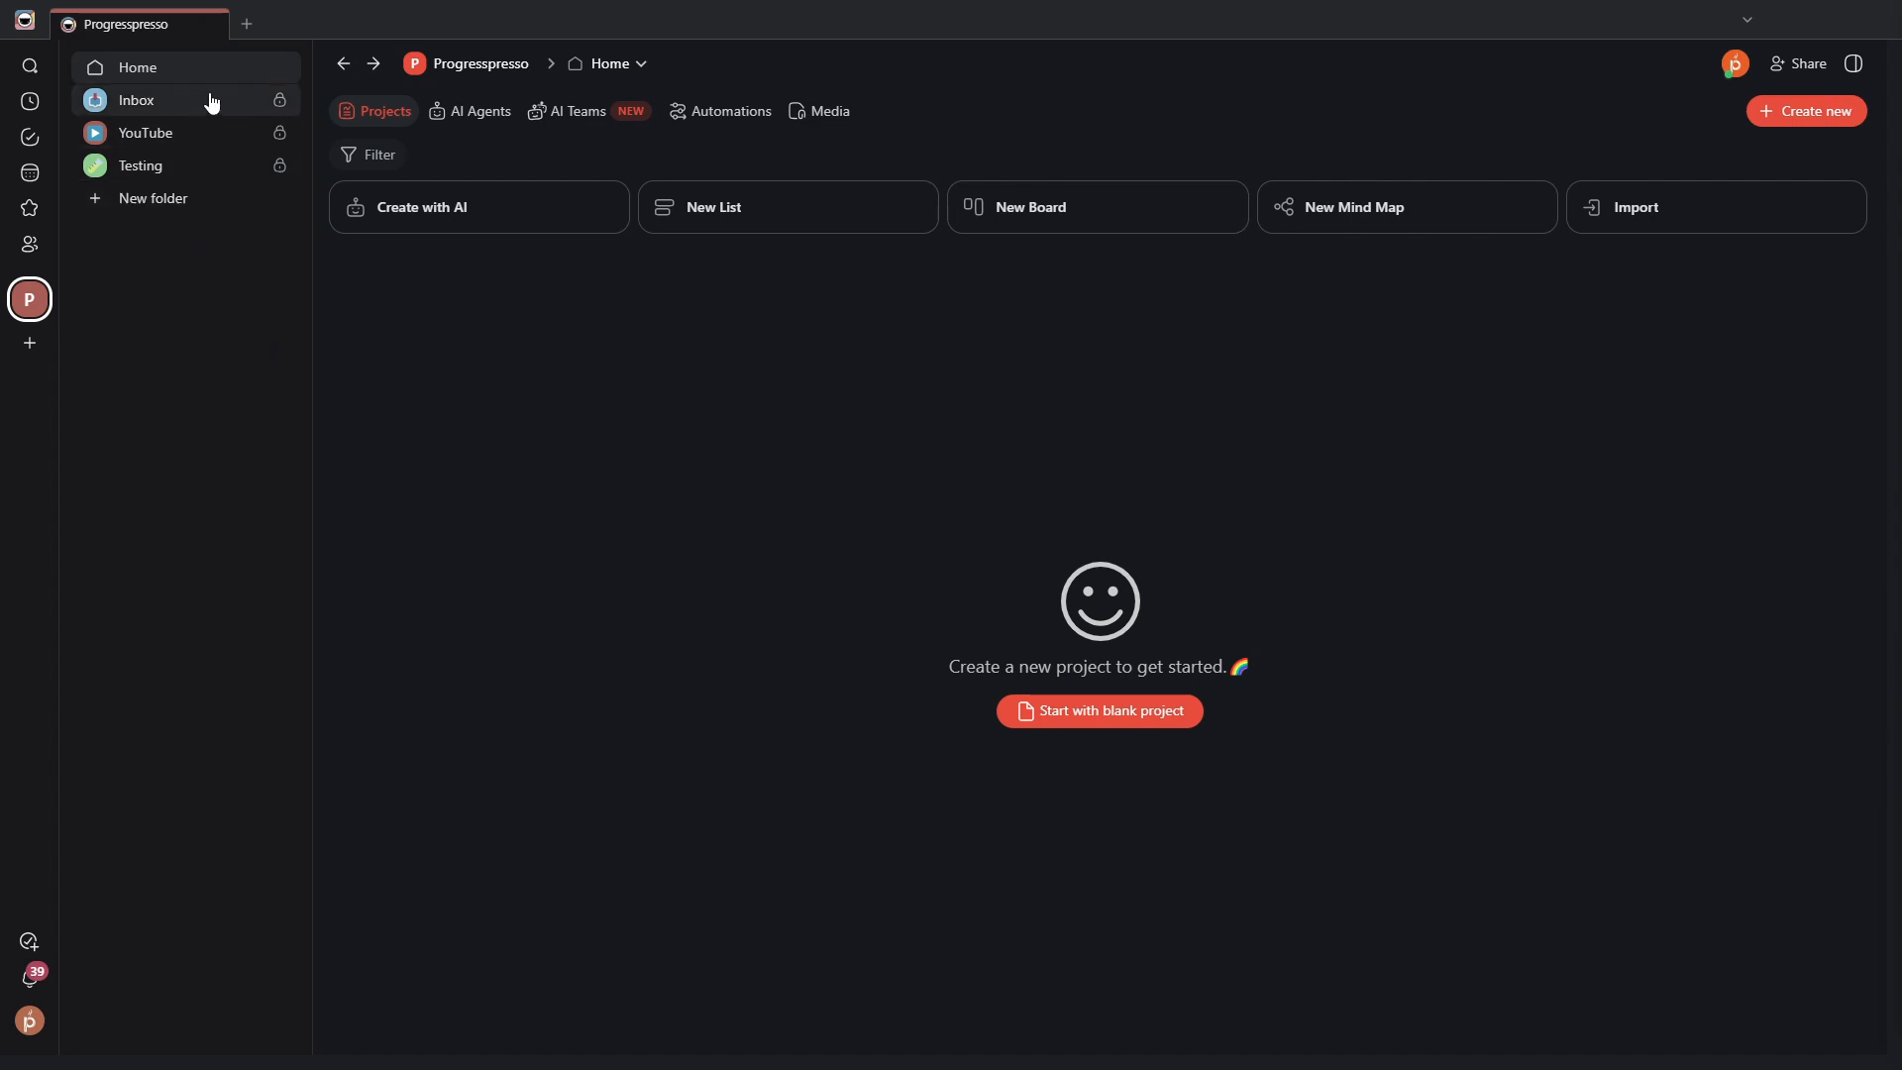
# Step: In Taskade, open the NFL Headlines project in the Testing folder and examine its CBS and FOX headline sections
pyautogui.click(239, 173)
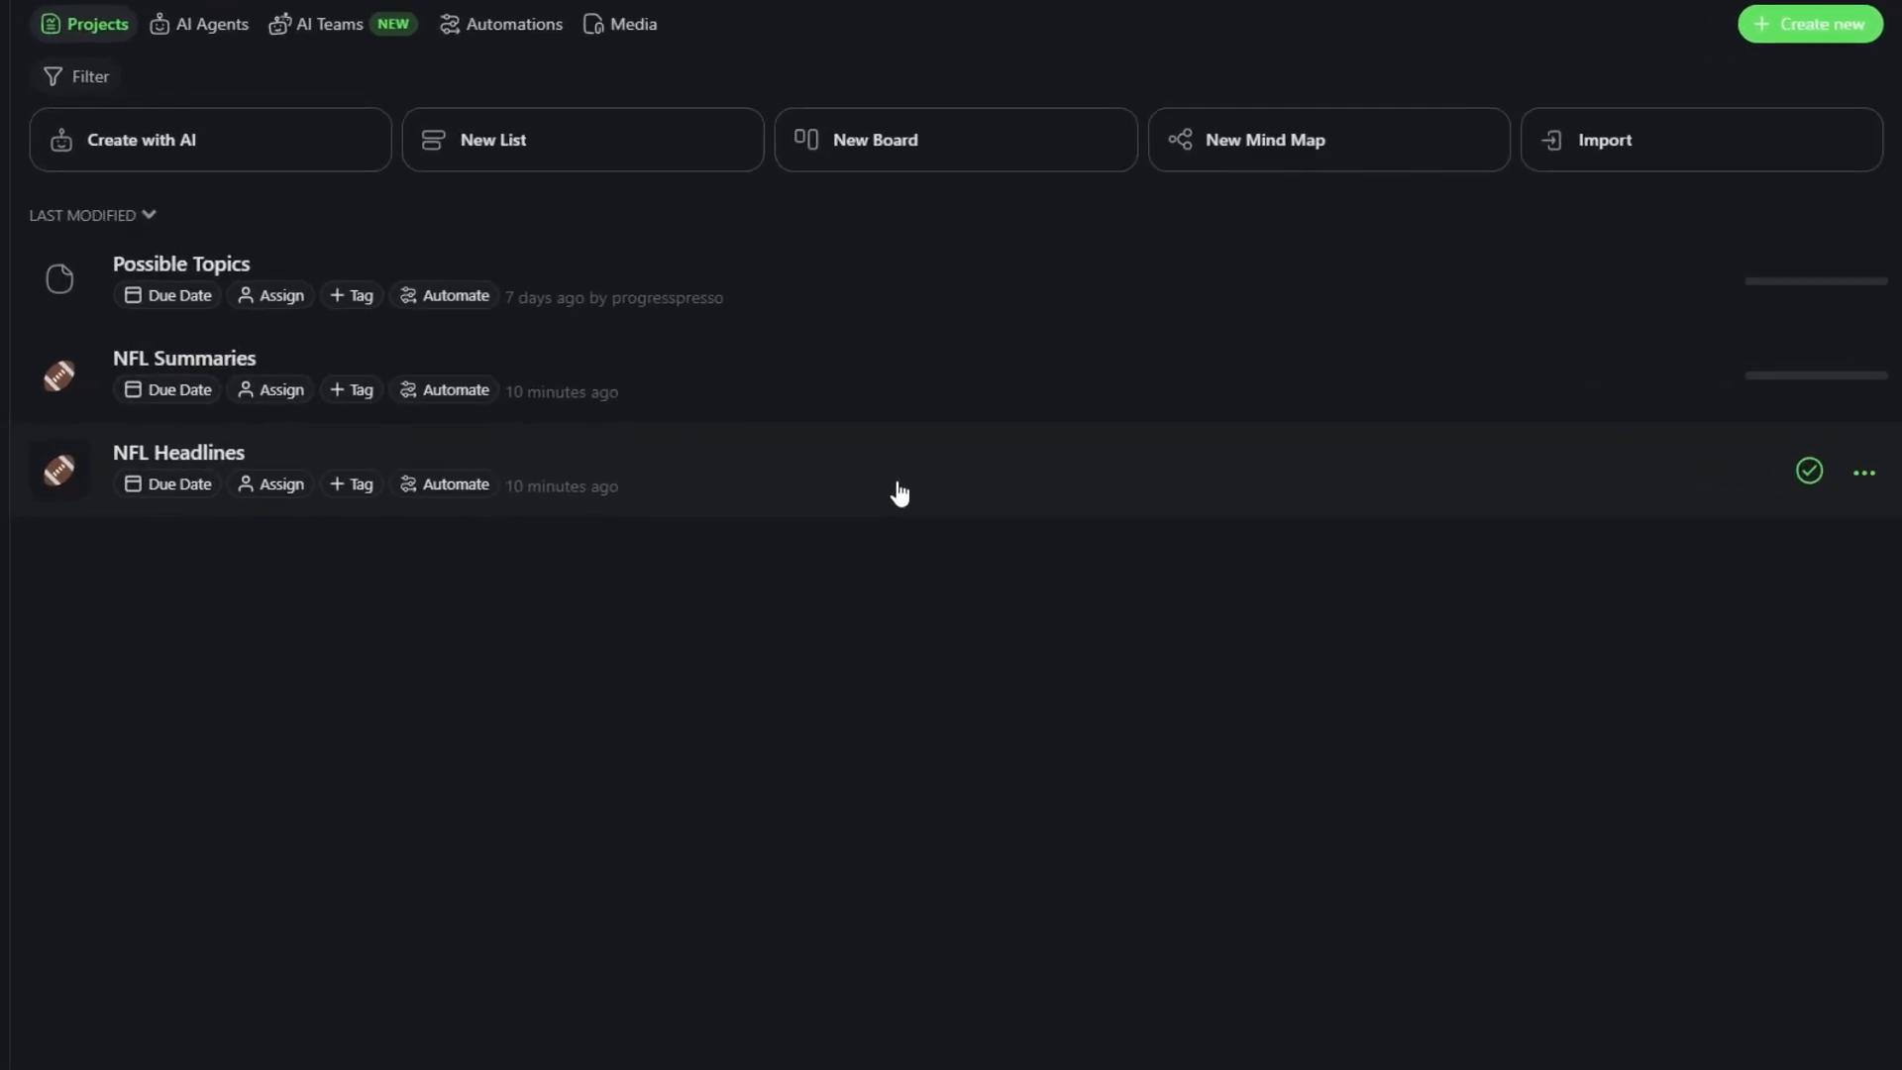
pyautogui.click(899, 492)
pyautogui.scroll(-2, 987, 672)
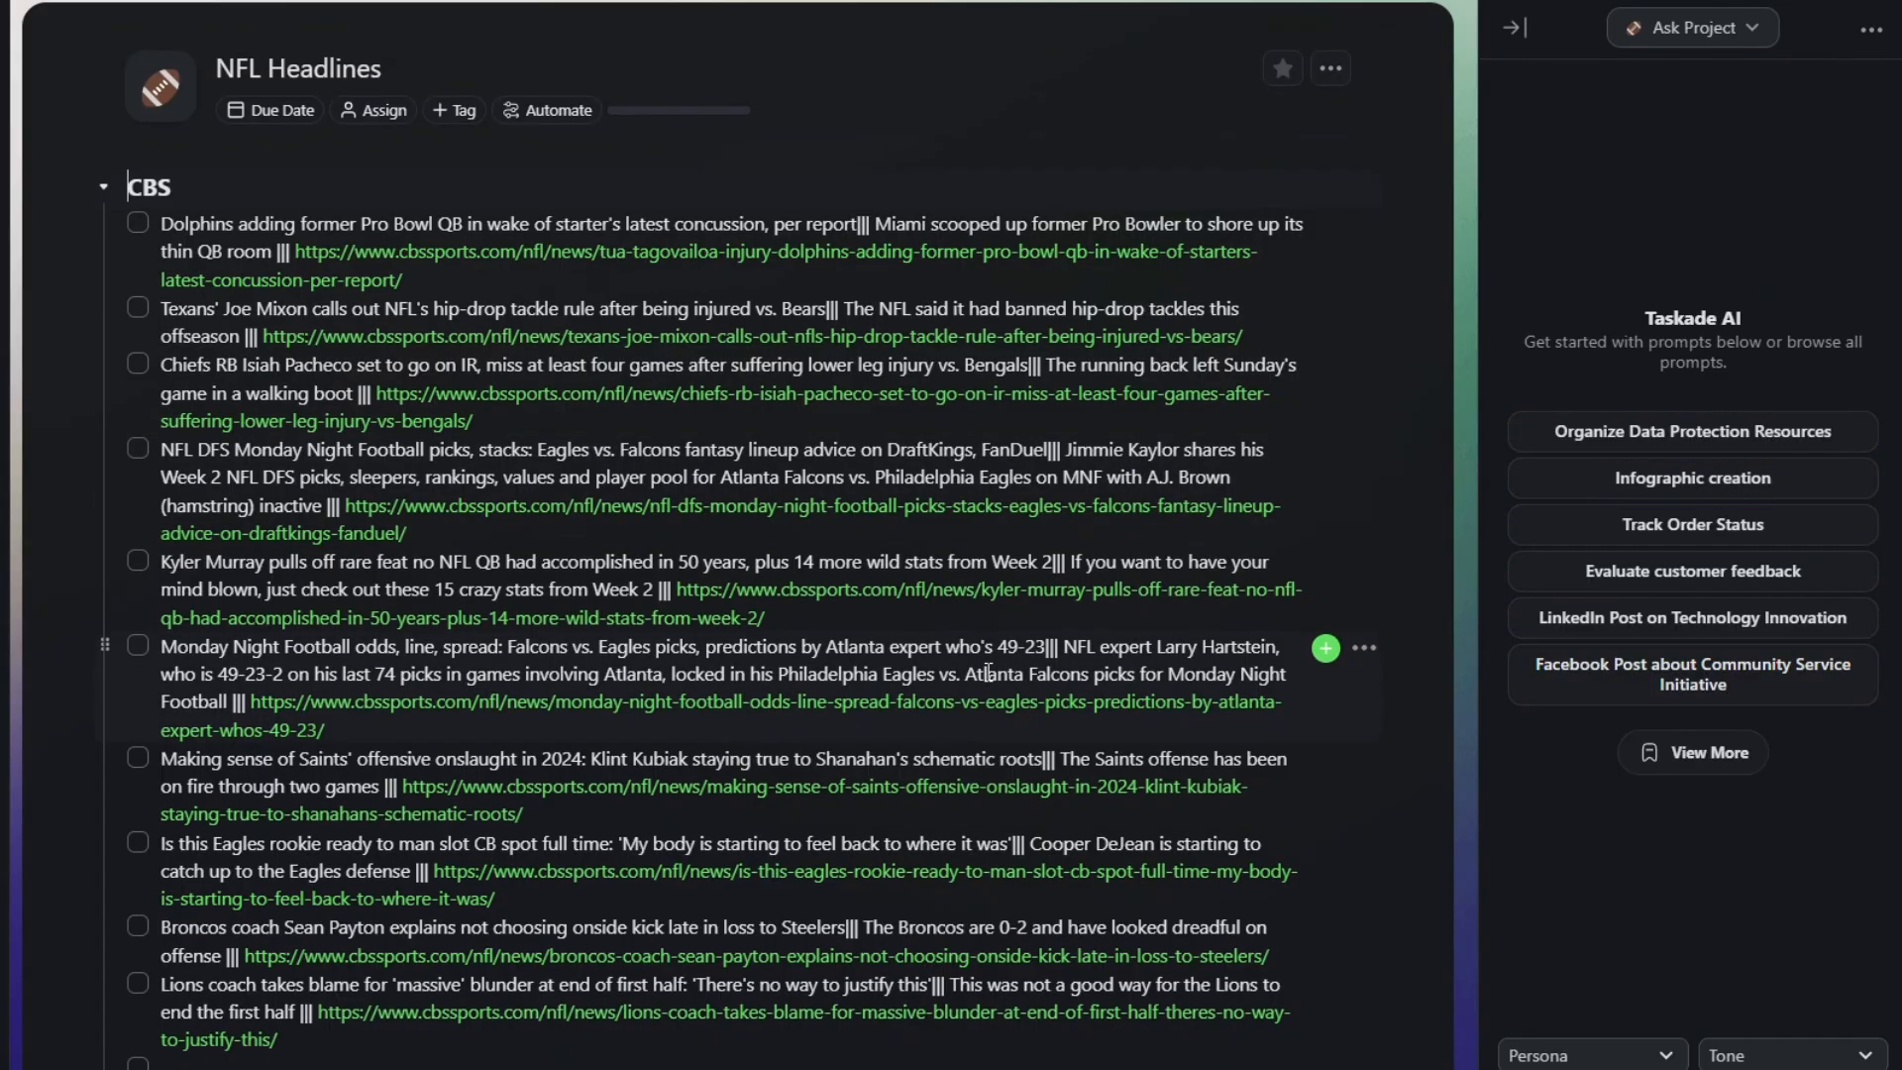
pyautogui.scroll(2, 987, 672)
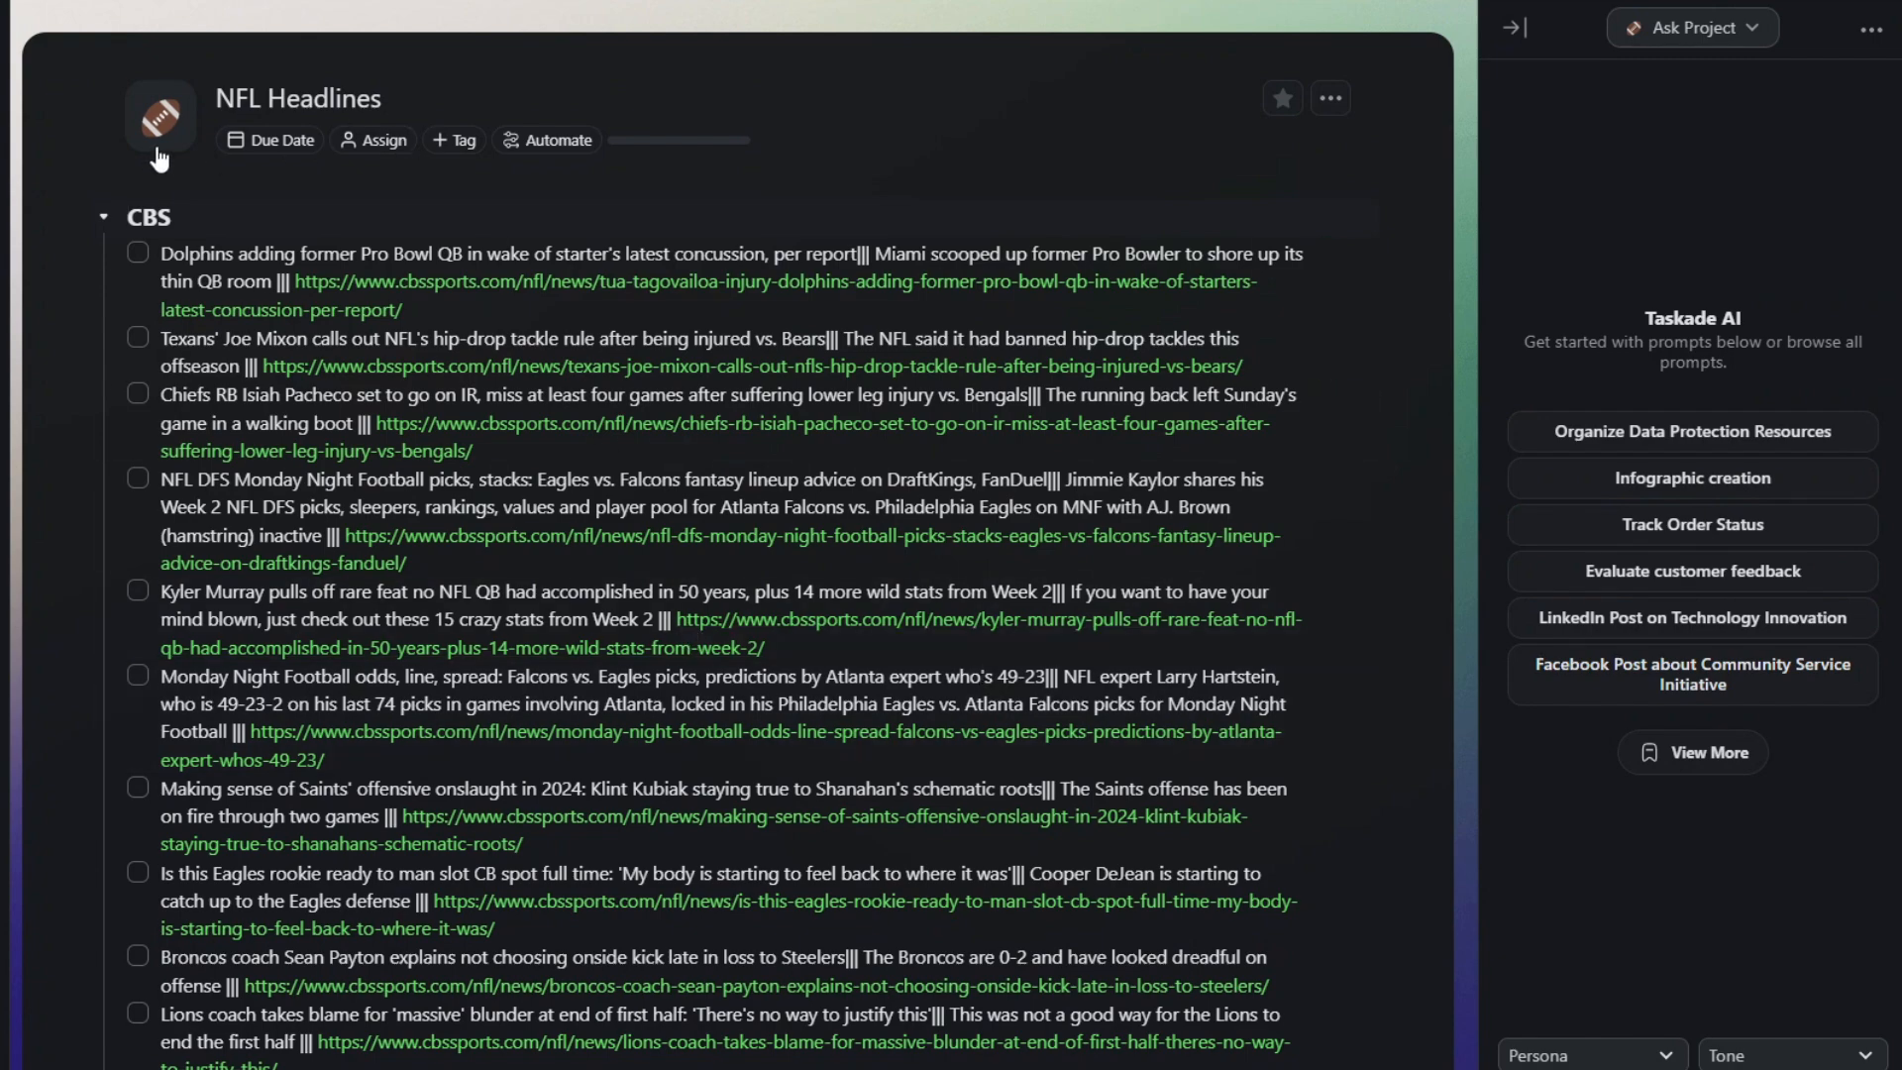
pyautogui.scroll(-8, 203, 693)
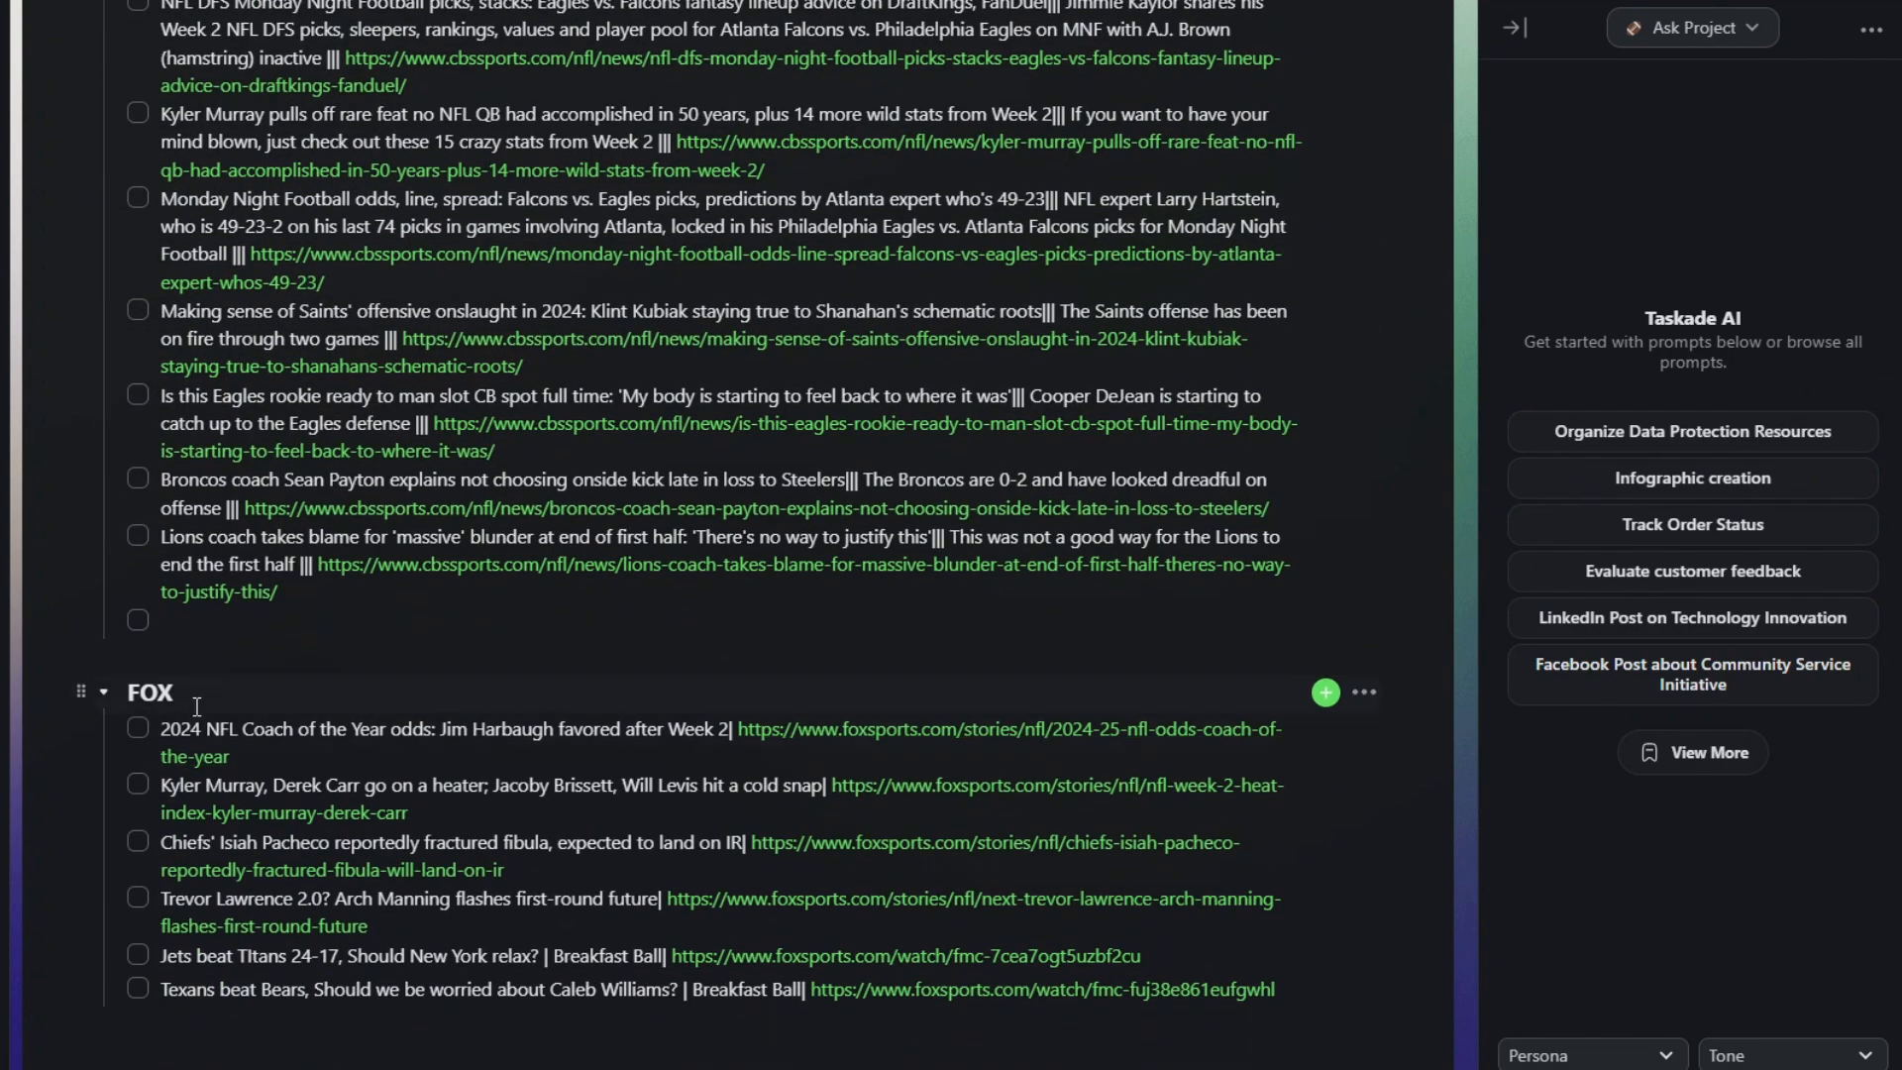
pyautogui.click(214, 690)
pyautogui.scroll(8, 218, 694)
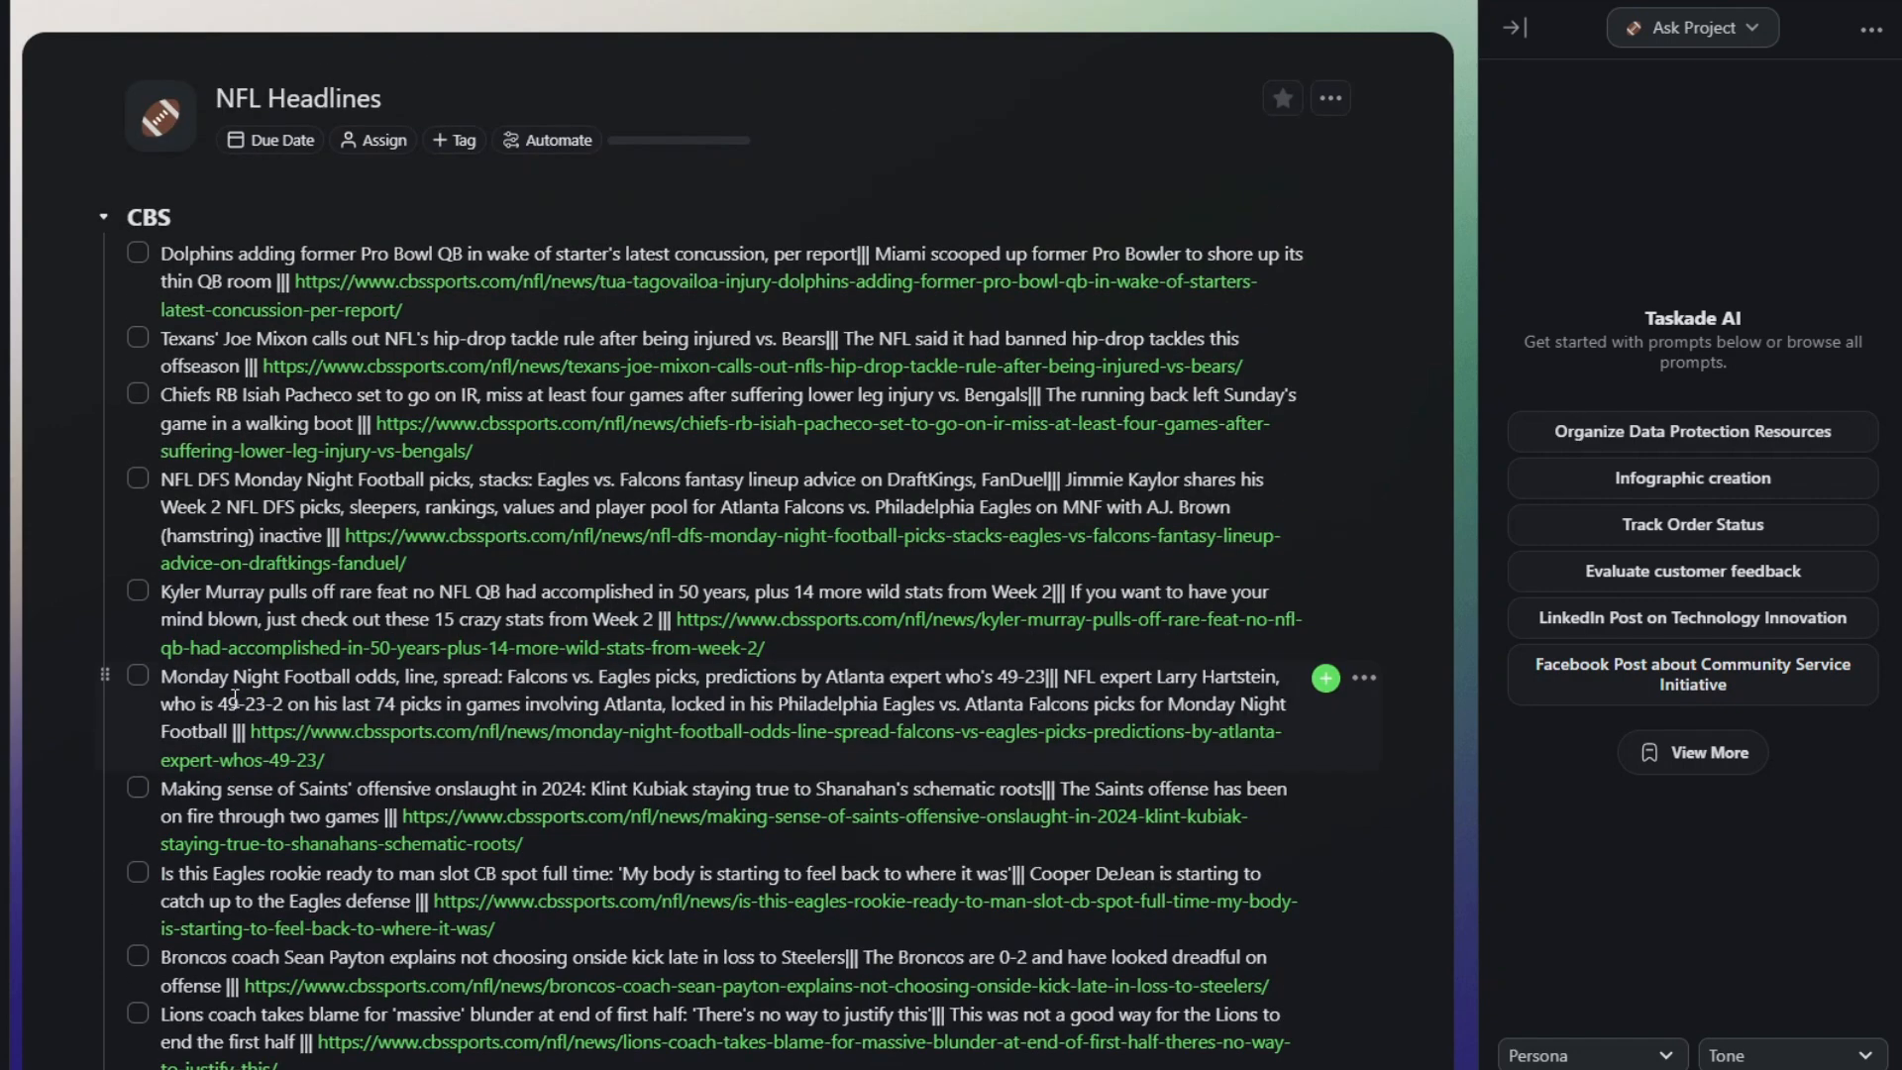
pyautogui.scroll(-5, 1018, 546)
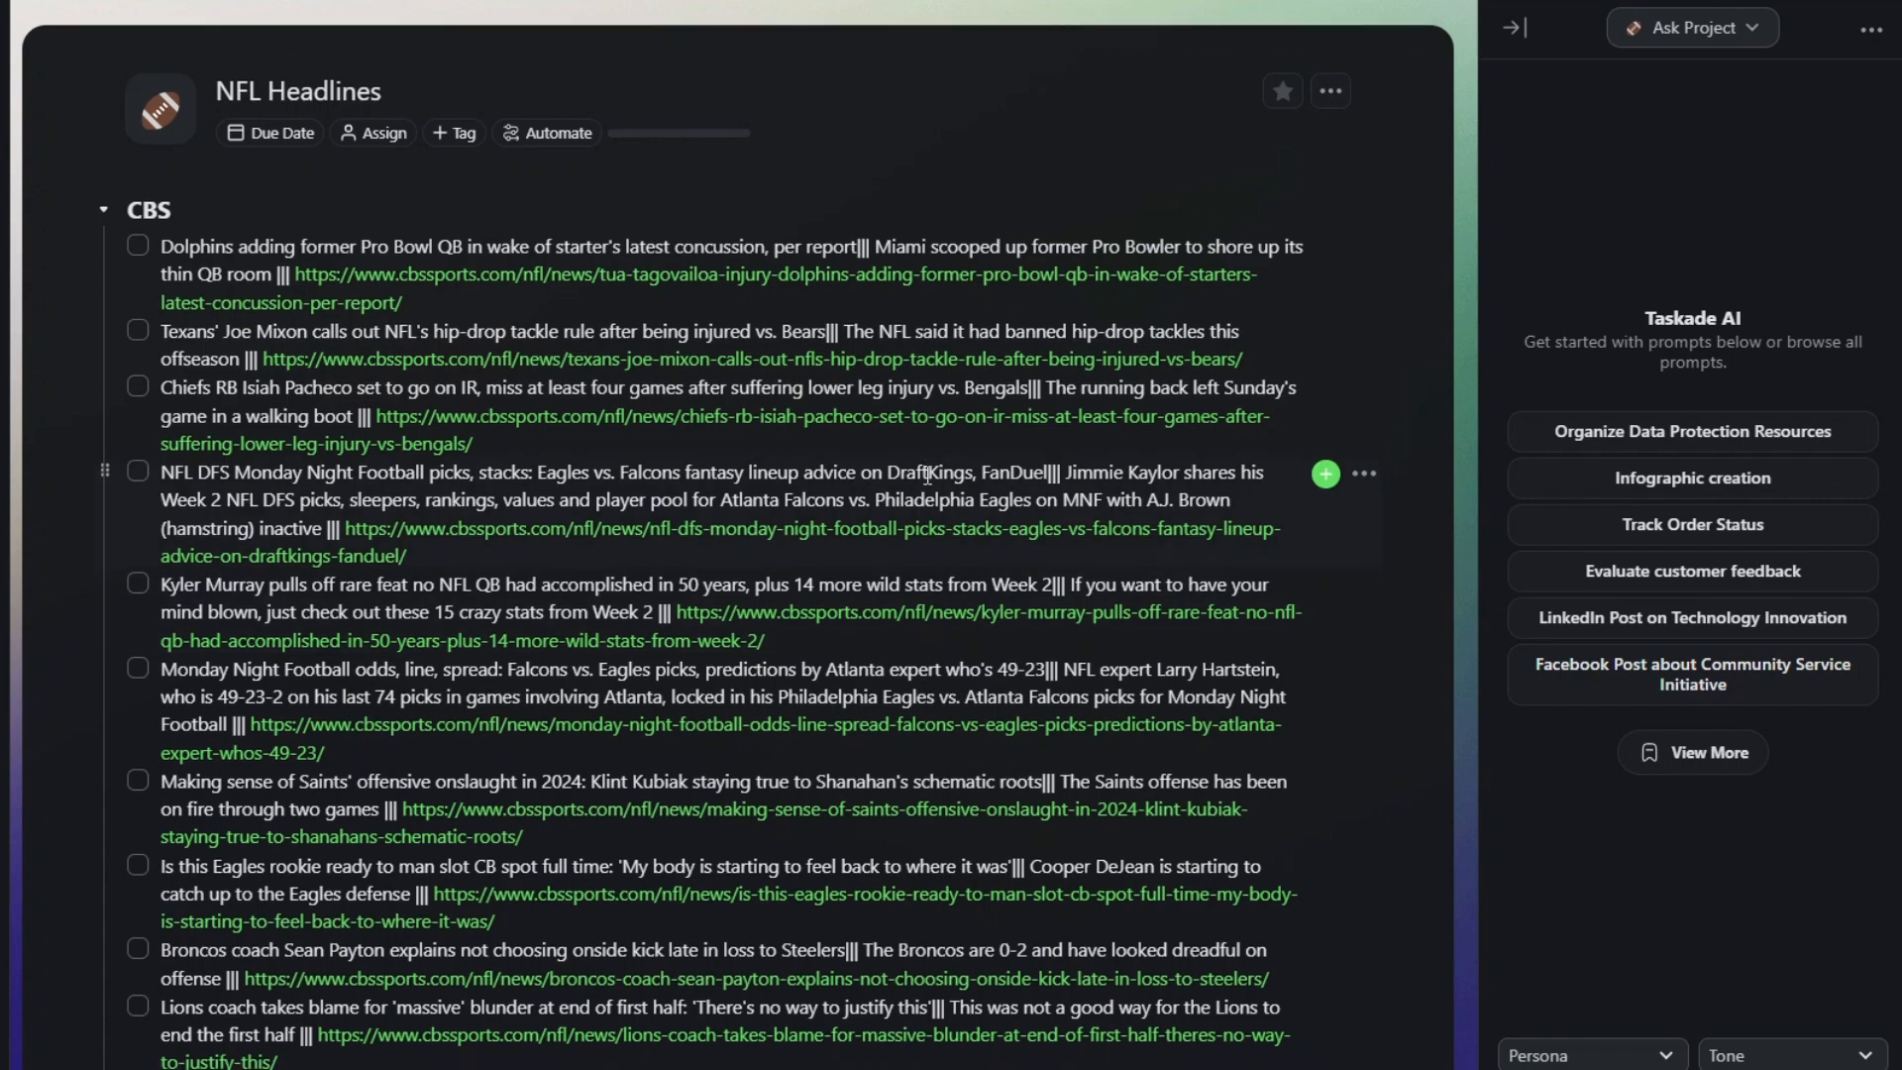
pyautogui.scroll(5, 743, 733)
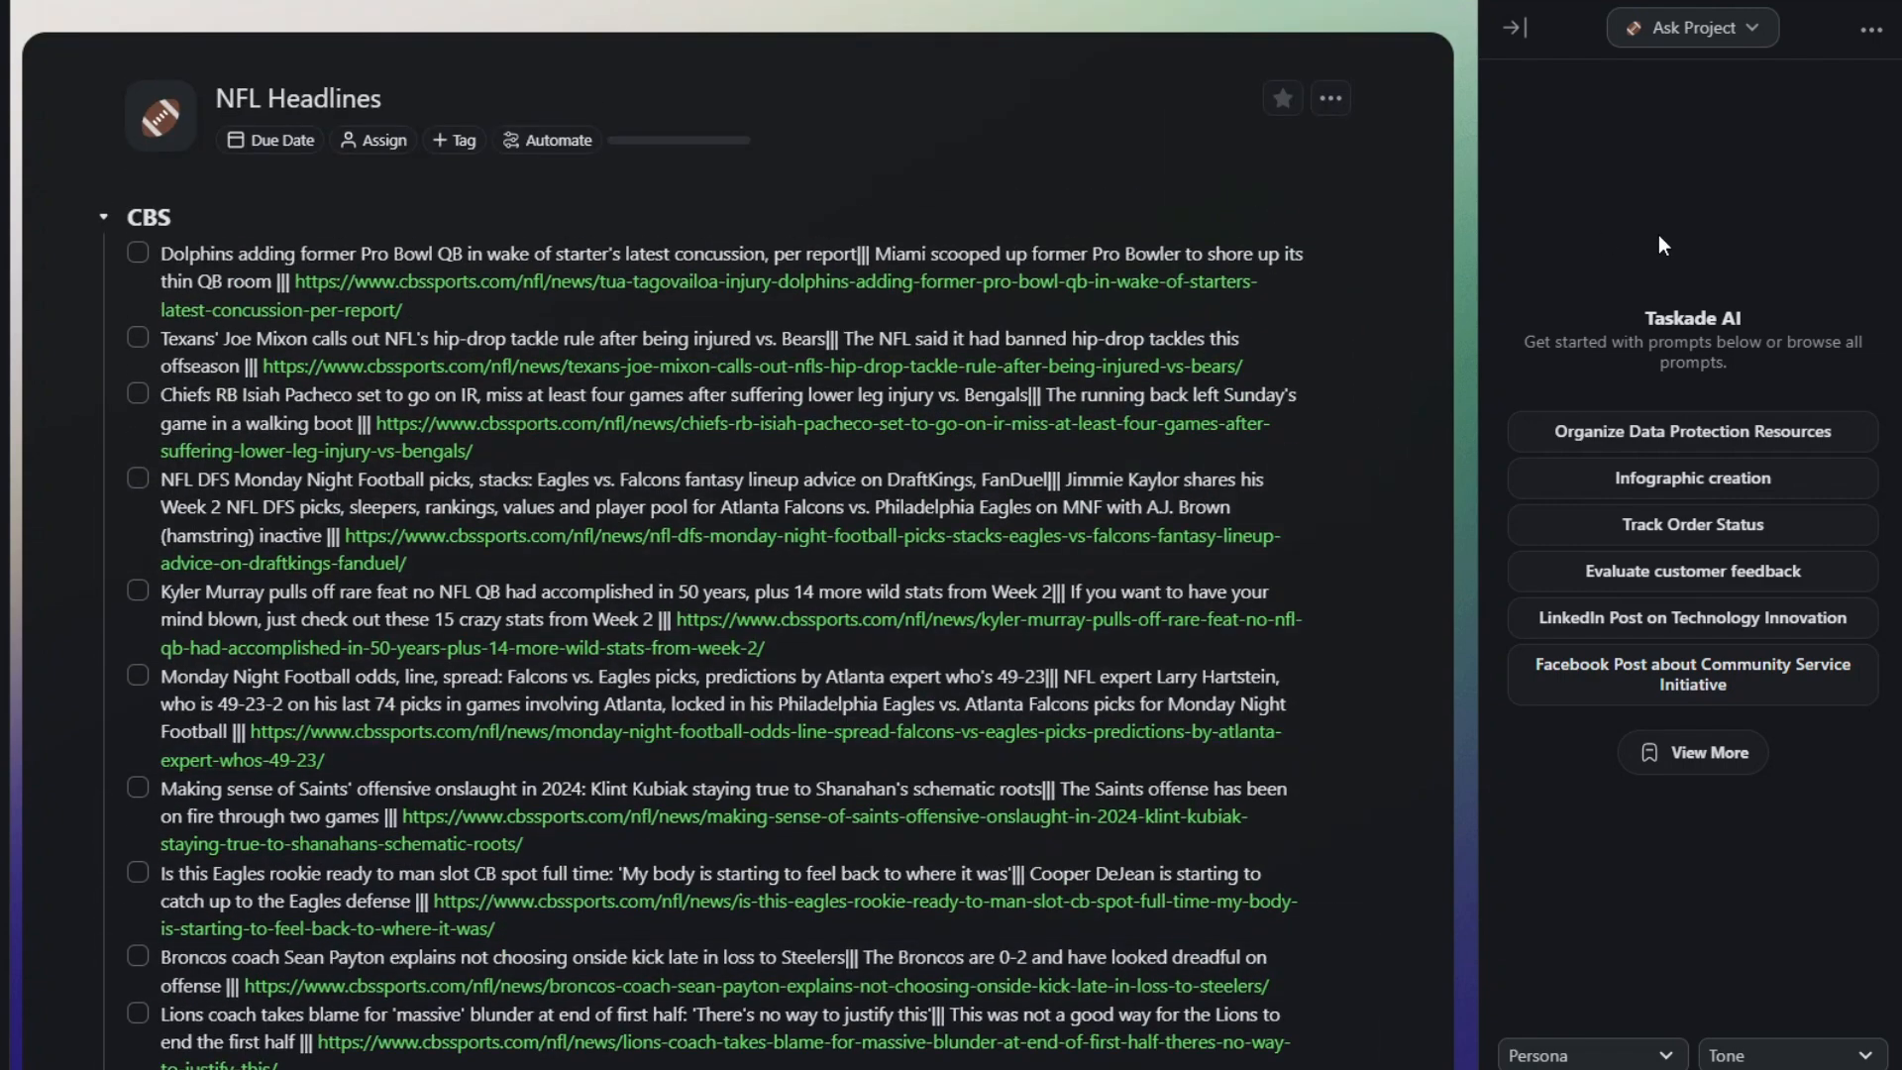
# Step: Examine the title, description and article link that make up the first entry under the CBS heading
pyautogui.moveTo(166, 254); pyautogui.dragTo(1303, 254)
pyautogui.click(854, 254)
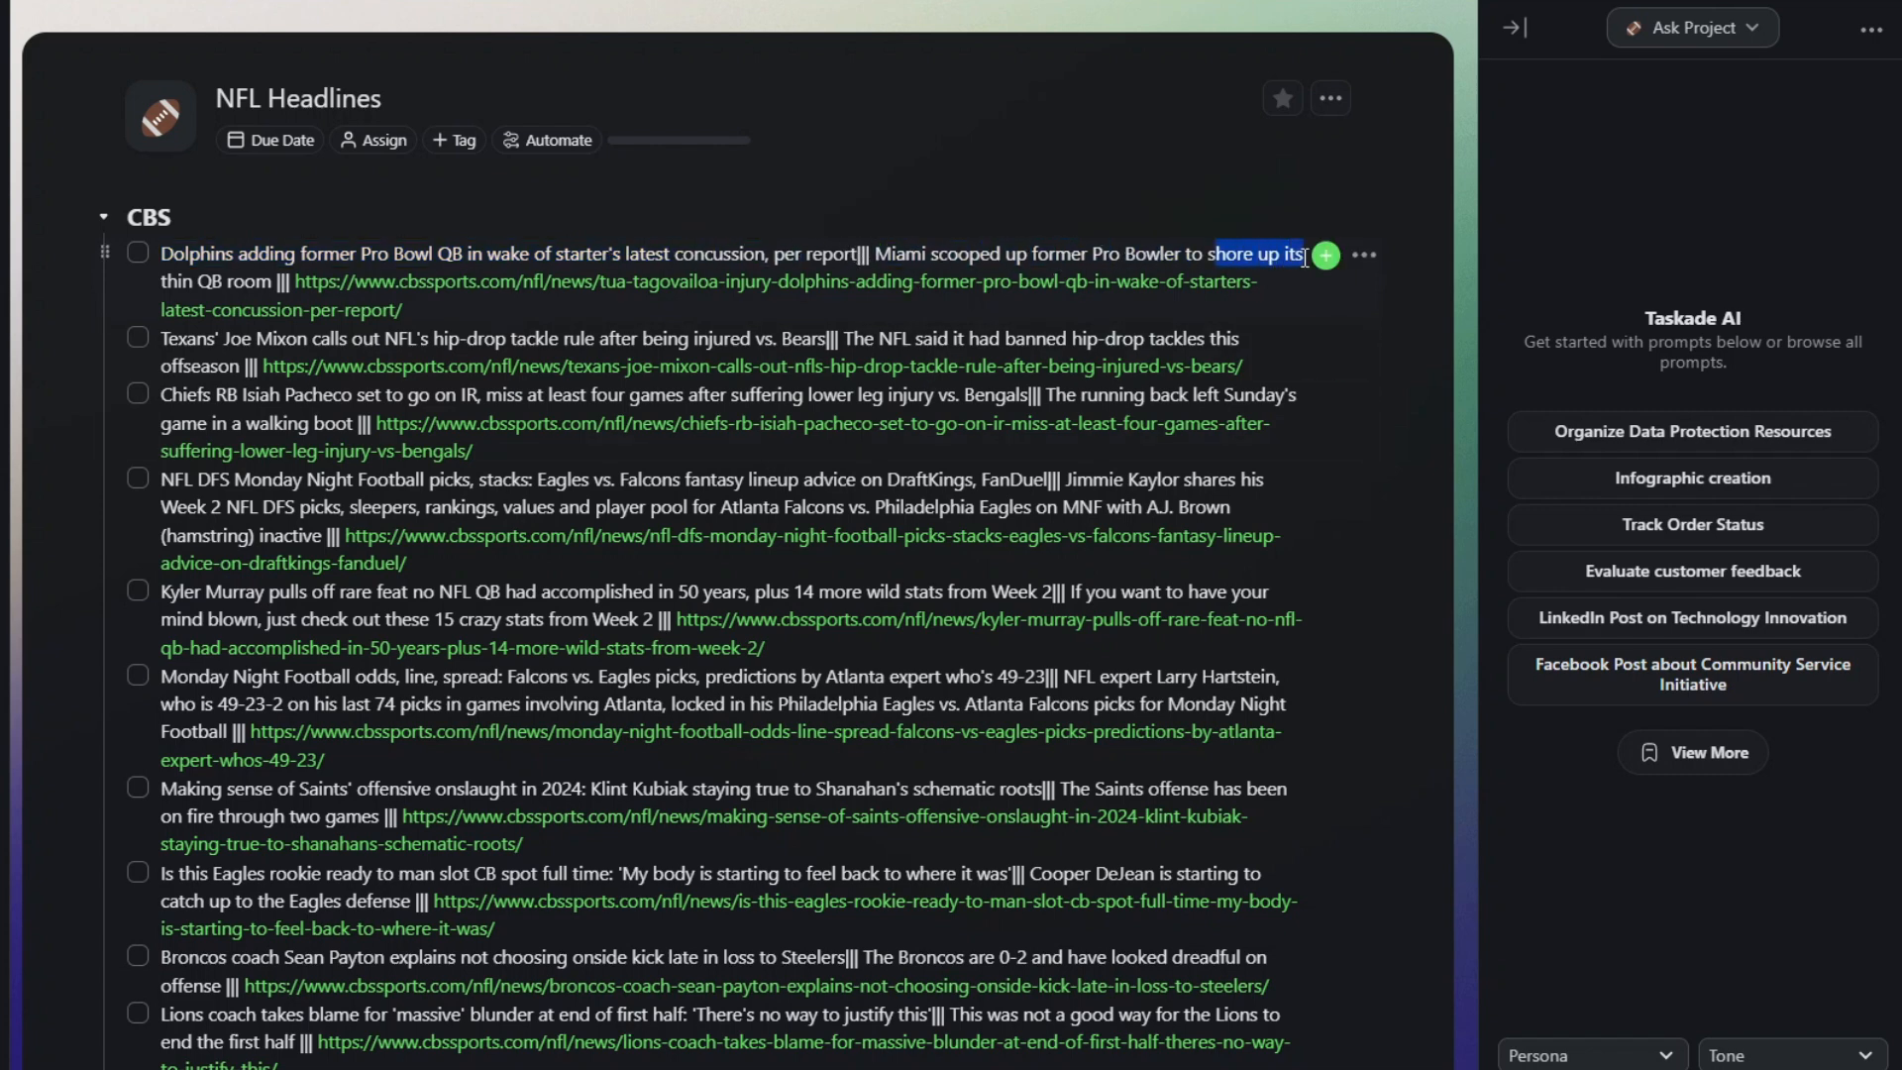
pyautogui.moveTo(278, 283); pyautogui.dragTo(793, 230)
pyautogui.click(823, 234)
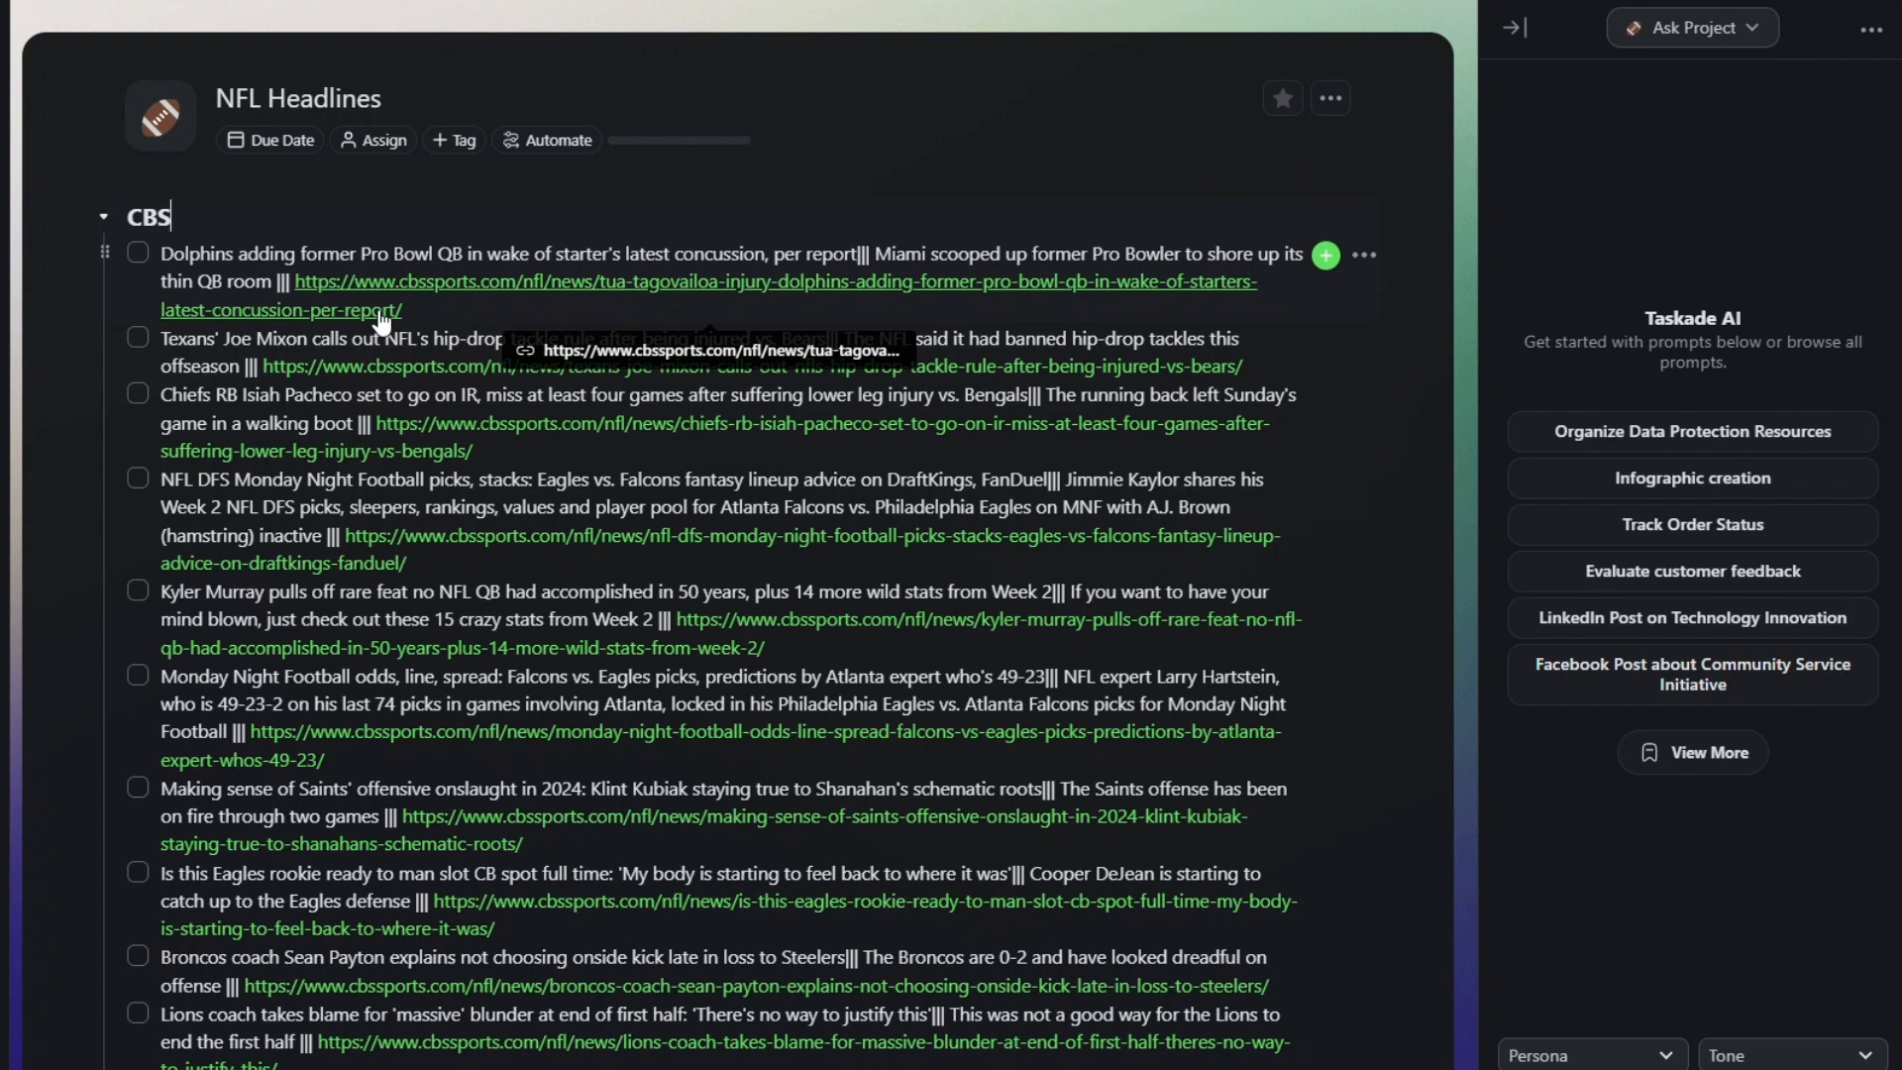
pyautogui.scroll(-2, 600, 716)
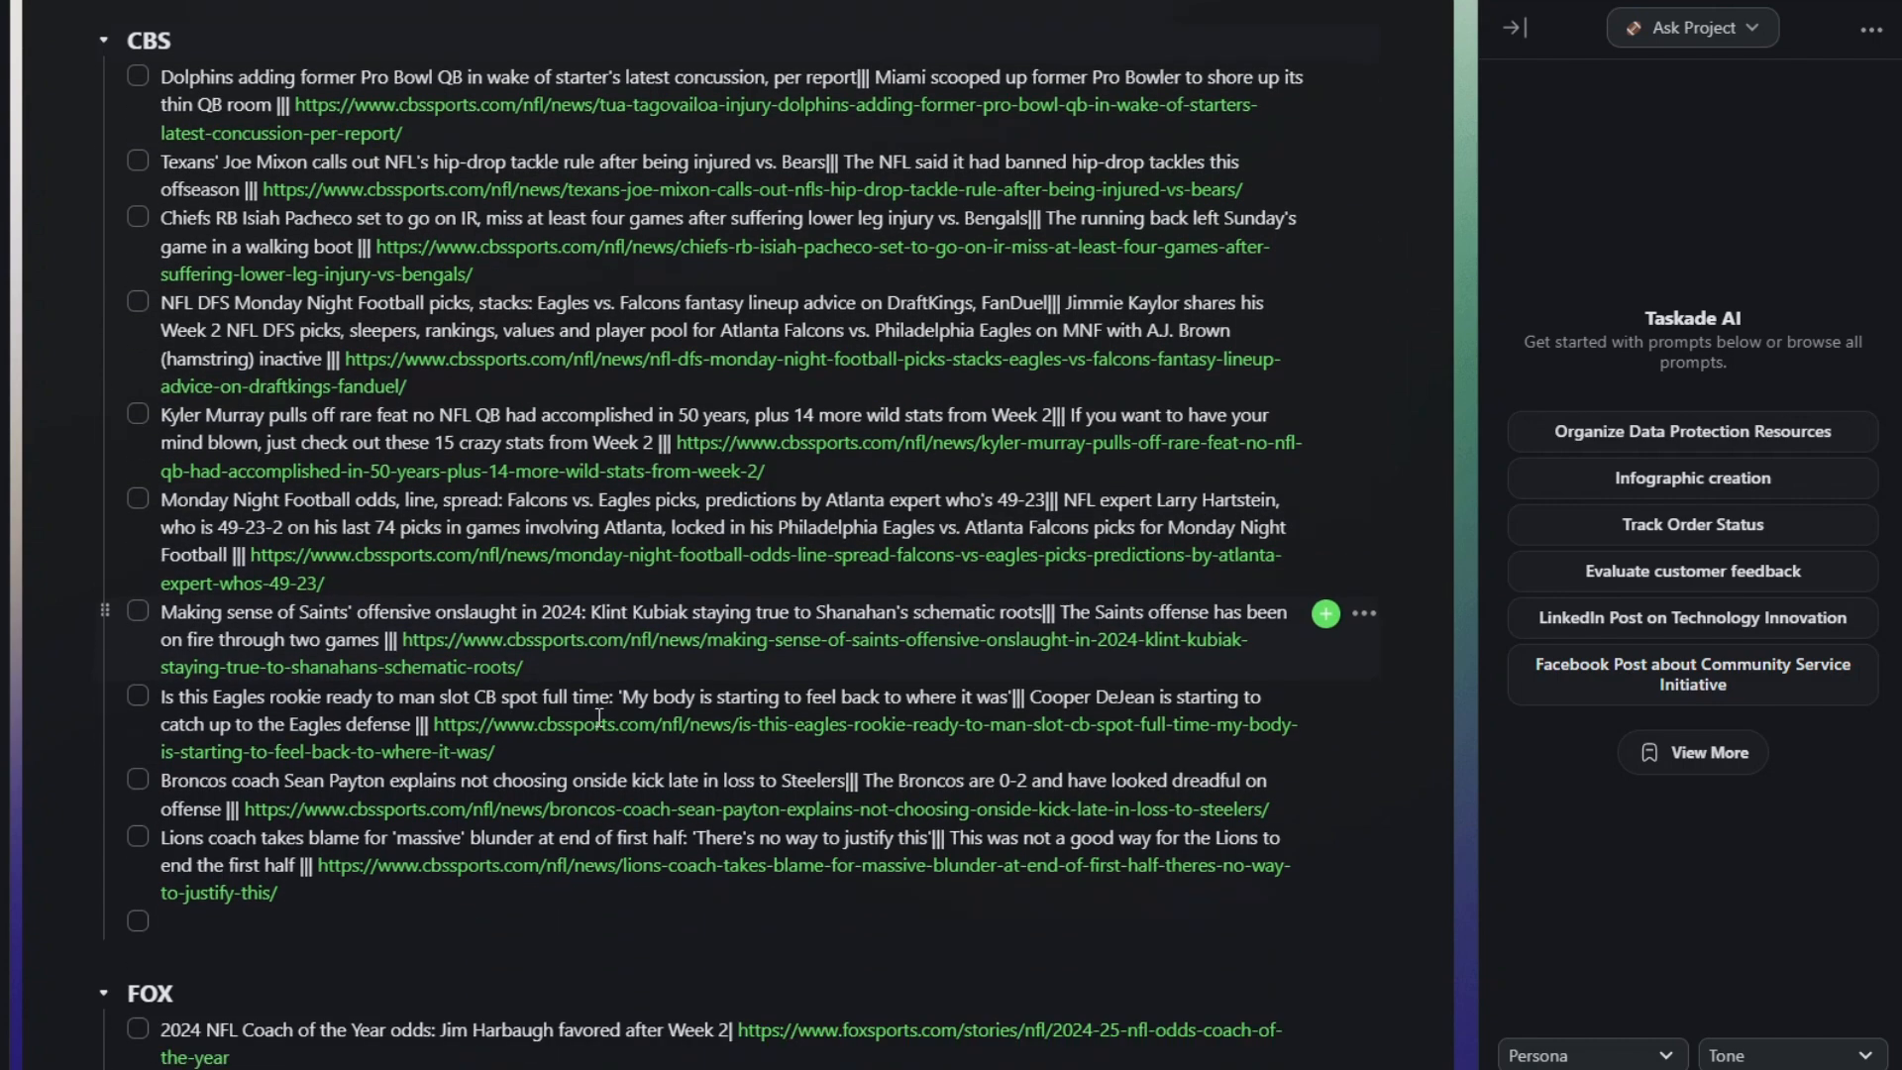
# Step: Examine the headline entries and article links under the CBS and FOX headings of the NFL Headlines project
pyautogui.scroll(-2, 600, 716)
pyautogui.scroll(4, 600, 716)
pyautogui.scroll(-5, 598, 716)
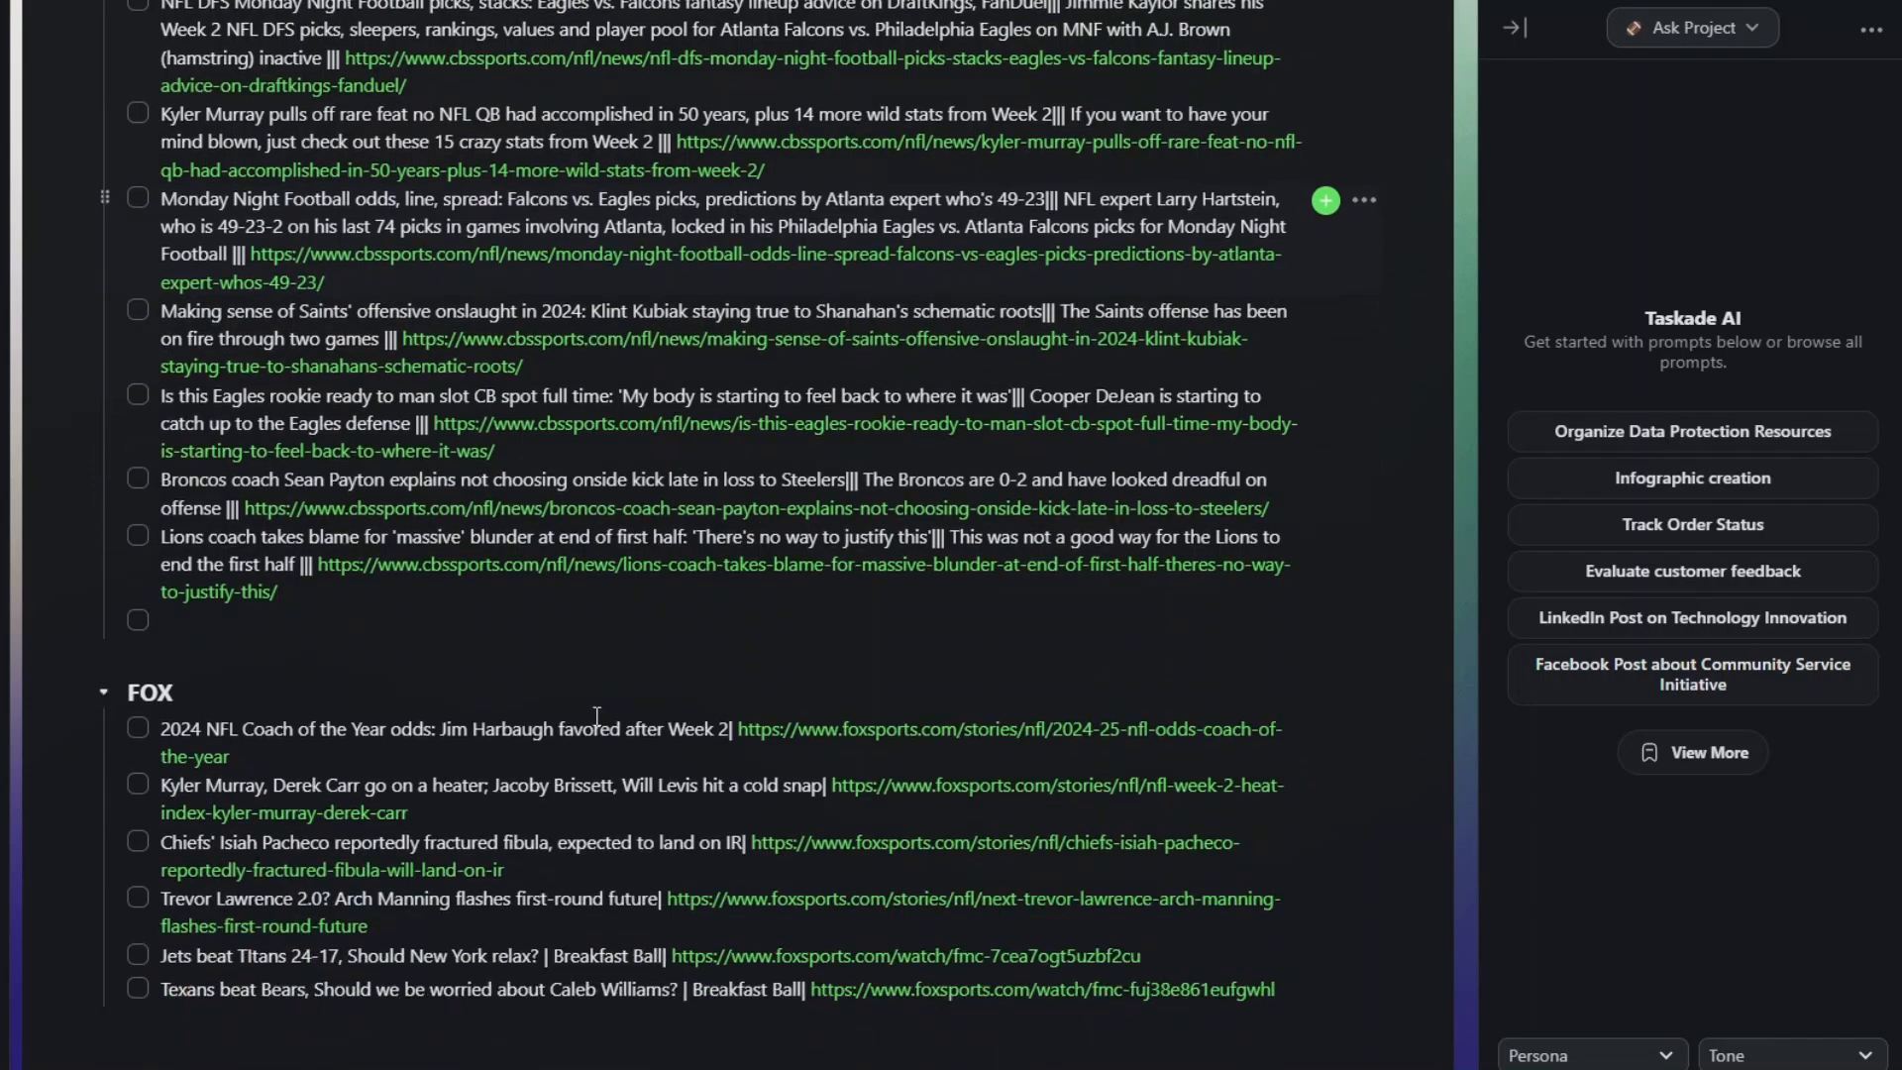
pyautogui.scroll(-2, 596, 715)
pyautogui.scroll(7, 596, 715)
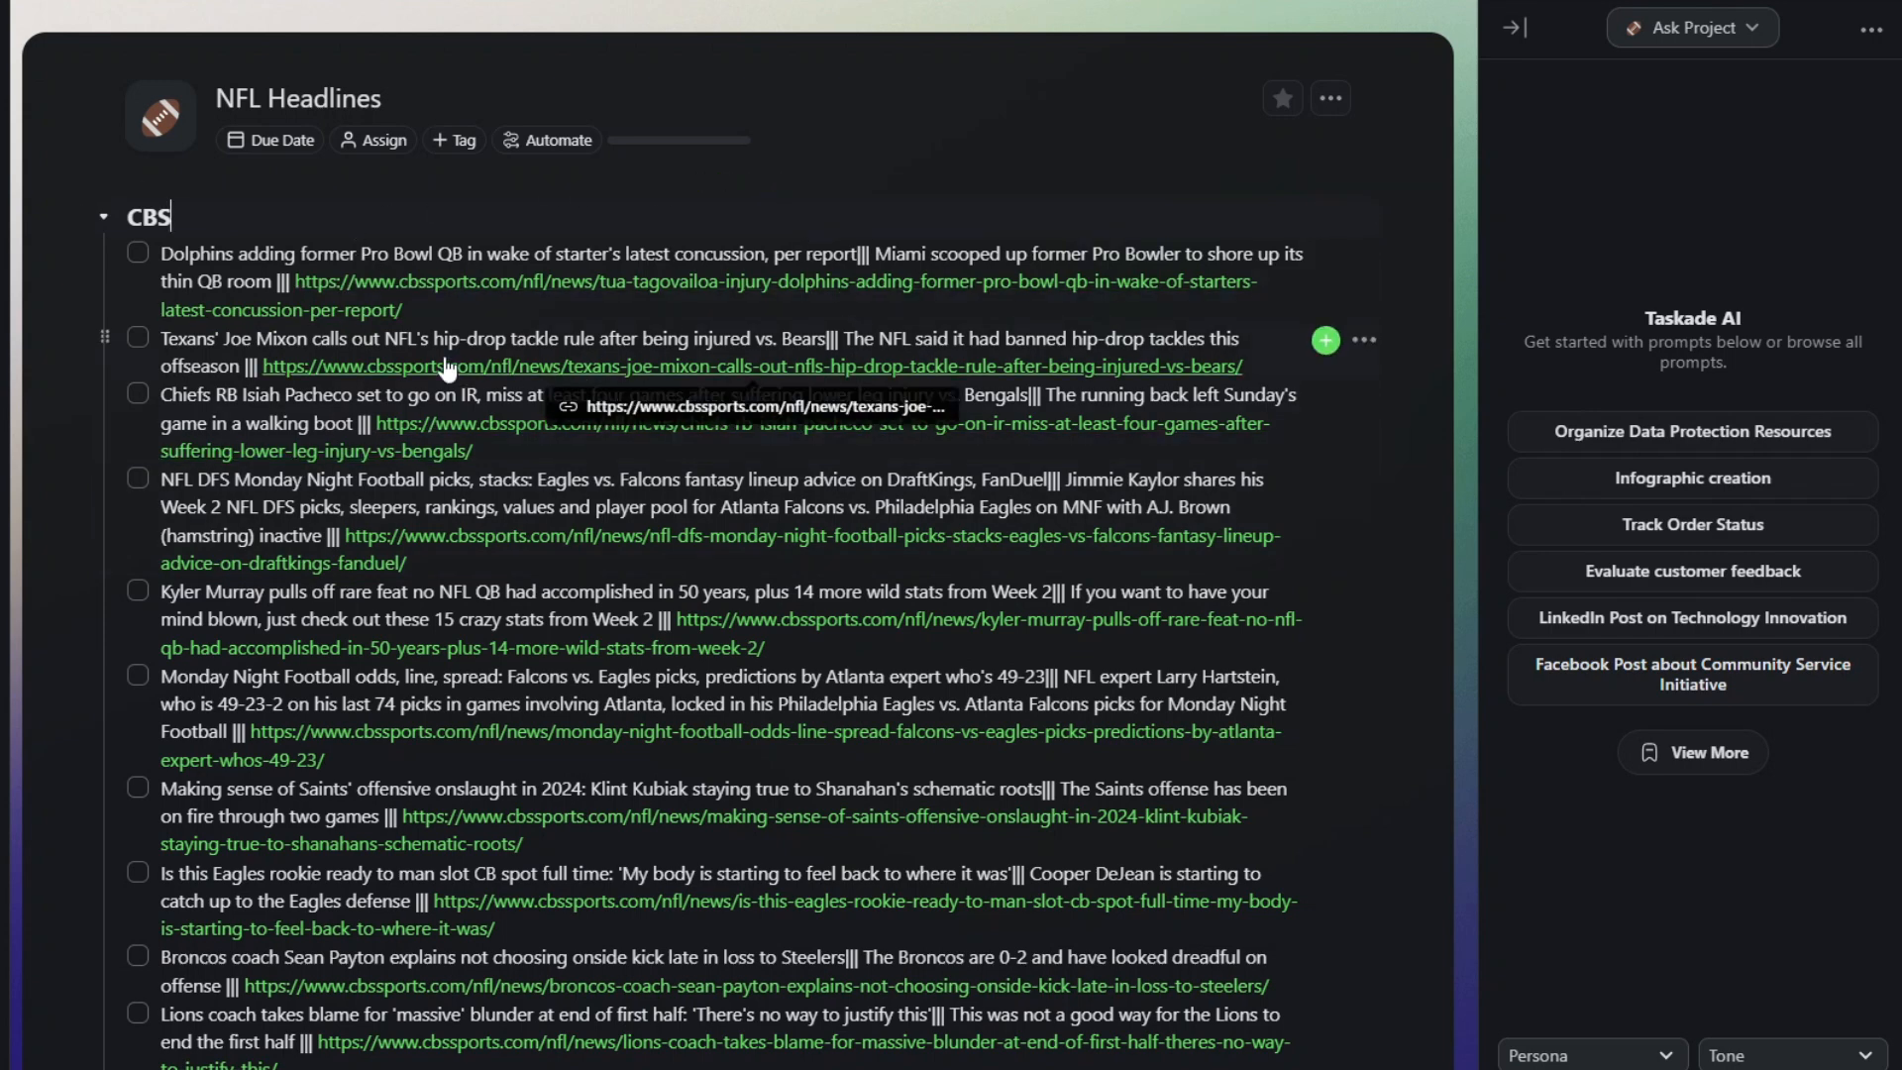
pyautogui.scroll(-2, 470, 550)
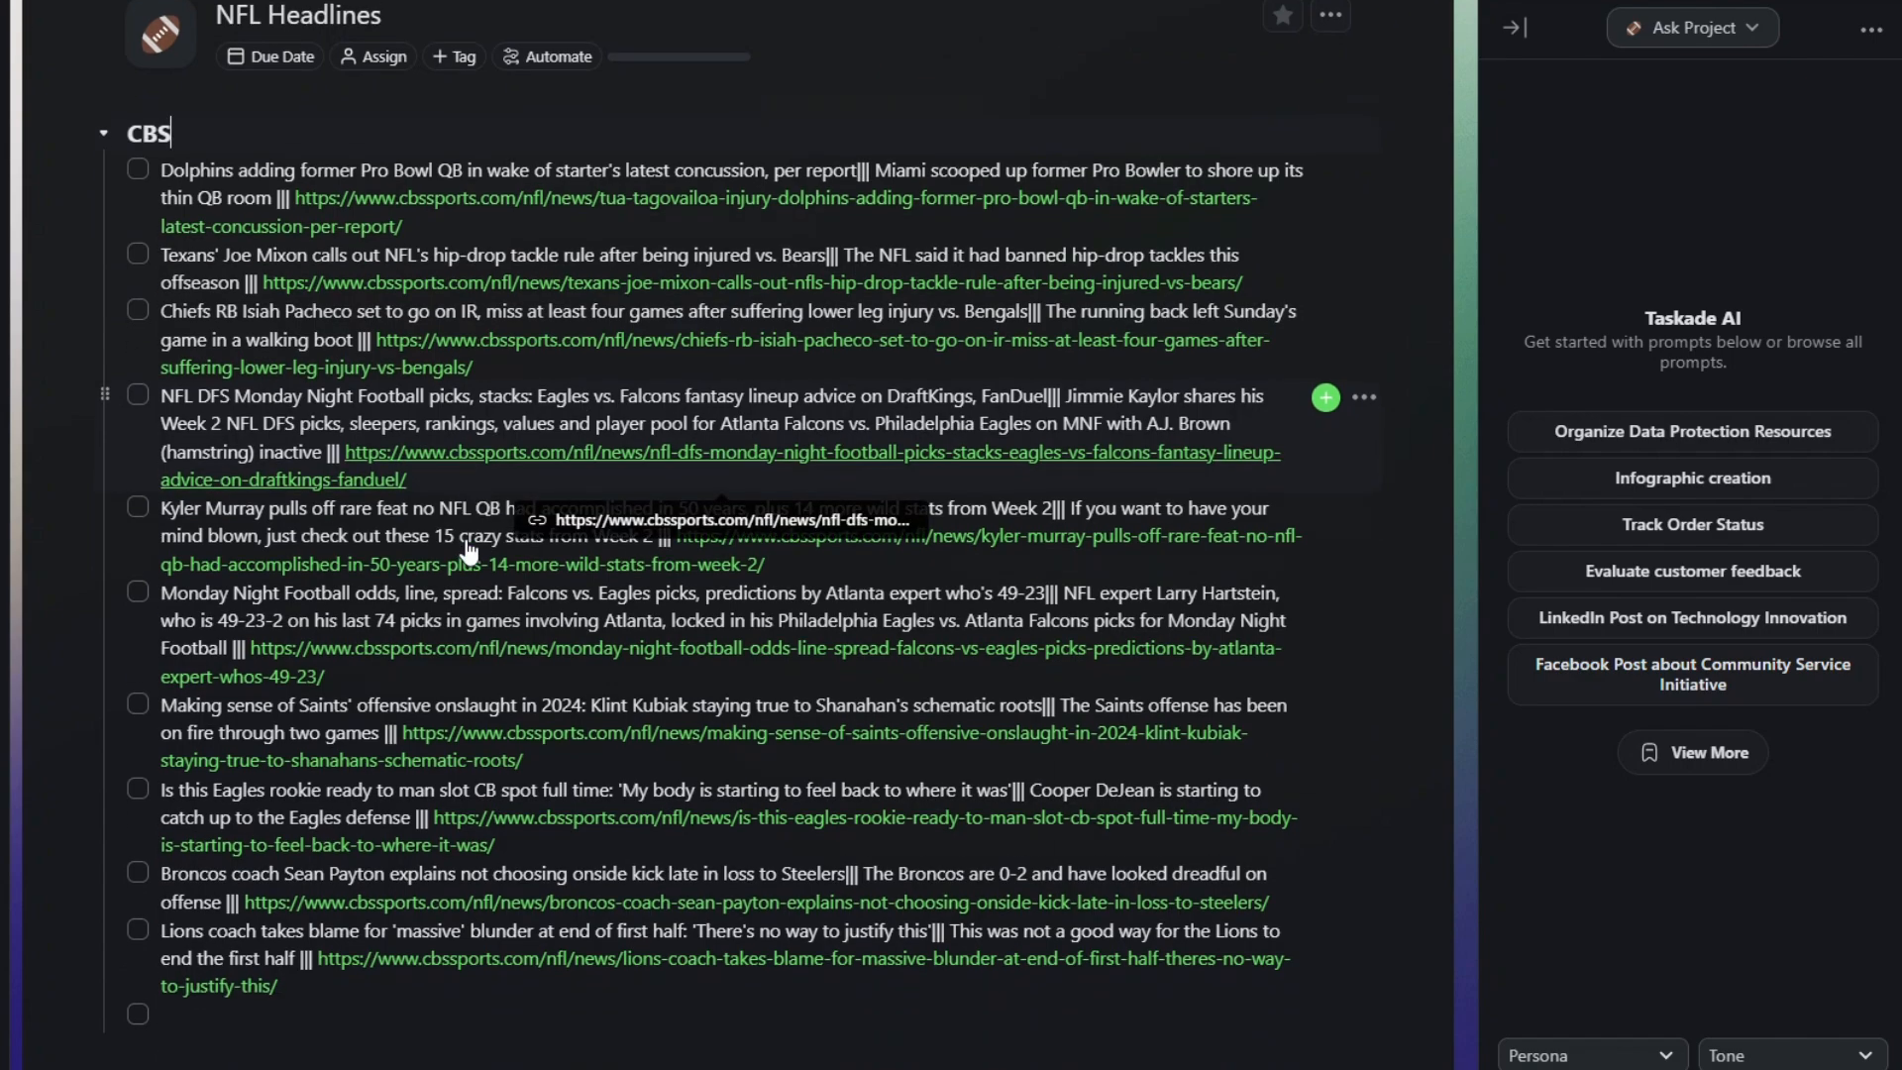
pyautogui.scroll(-5, 469, 550)
pyautogui.scroll(6, 469, 550)
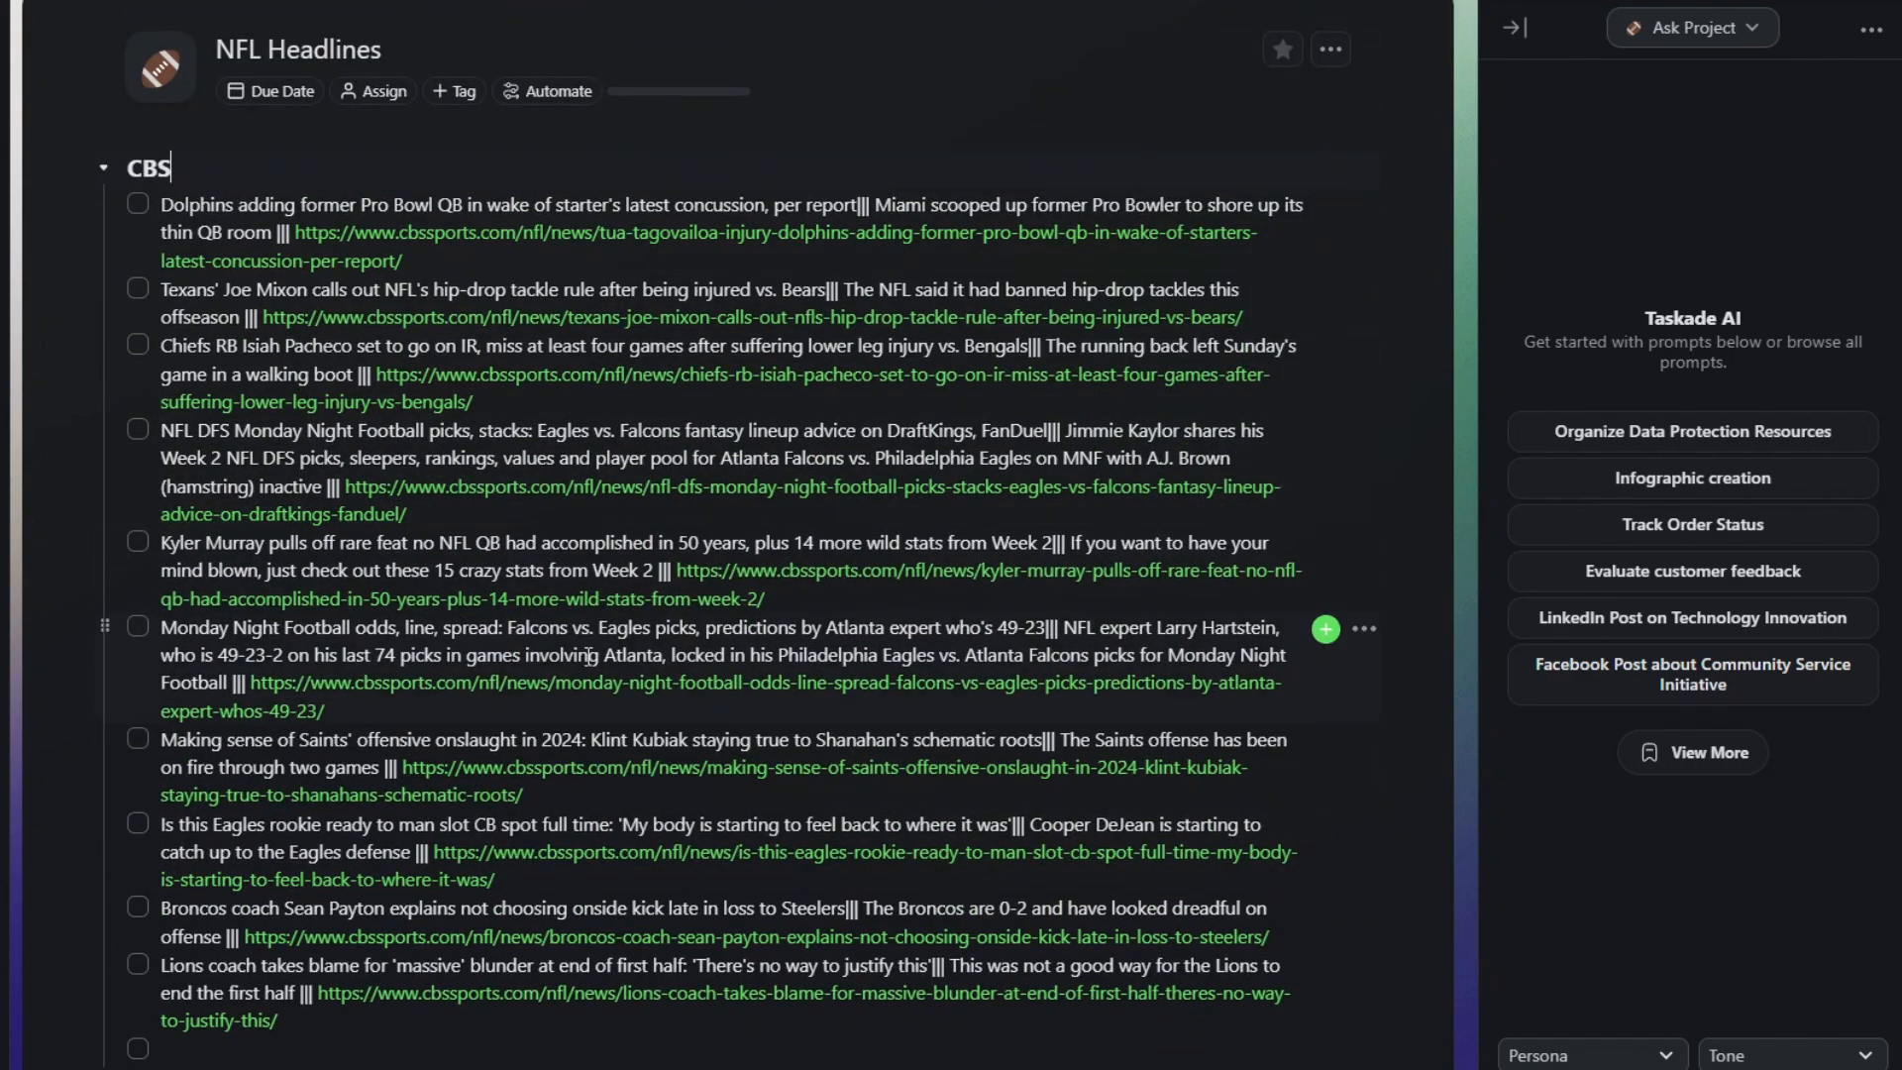
pyautogui.scroll(-3, 829, 835)
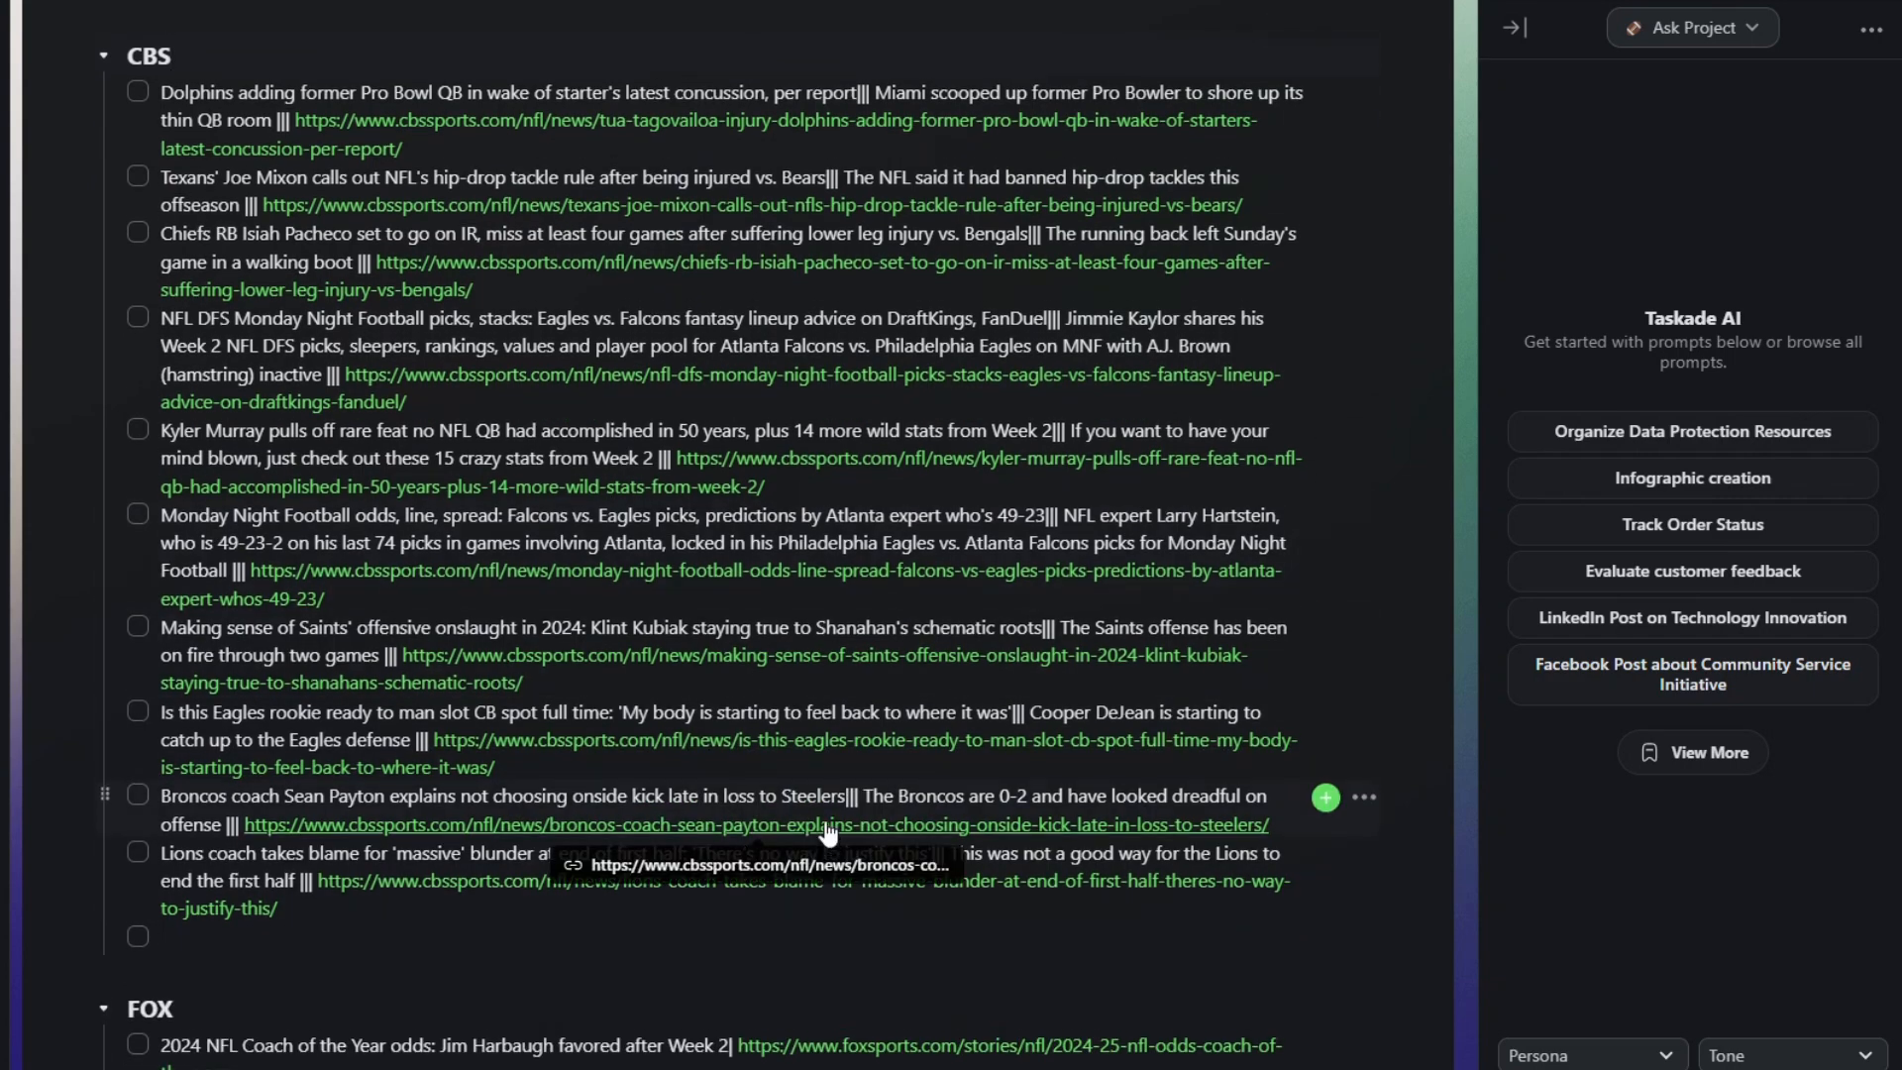
pyautogui.scroll(4, 830, 834)
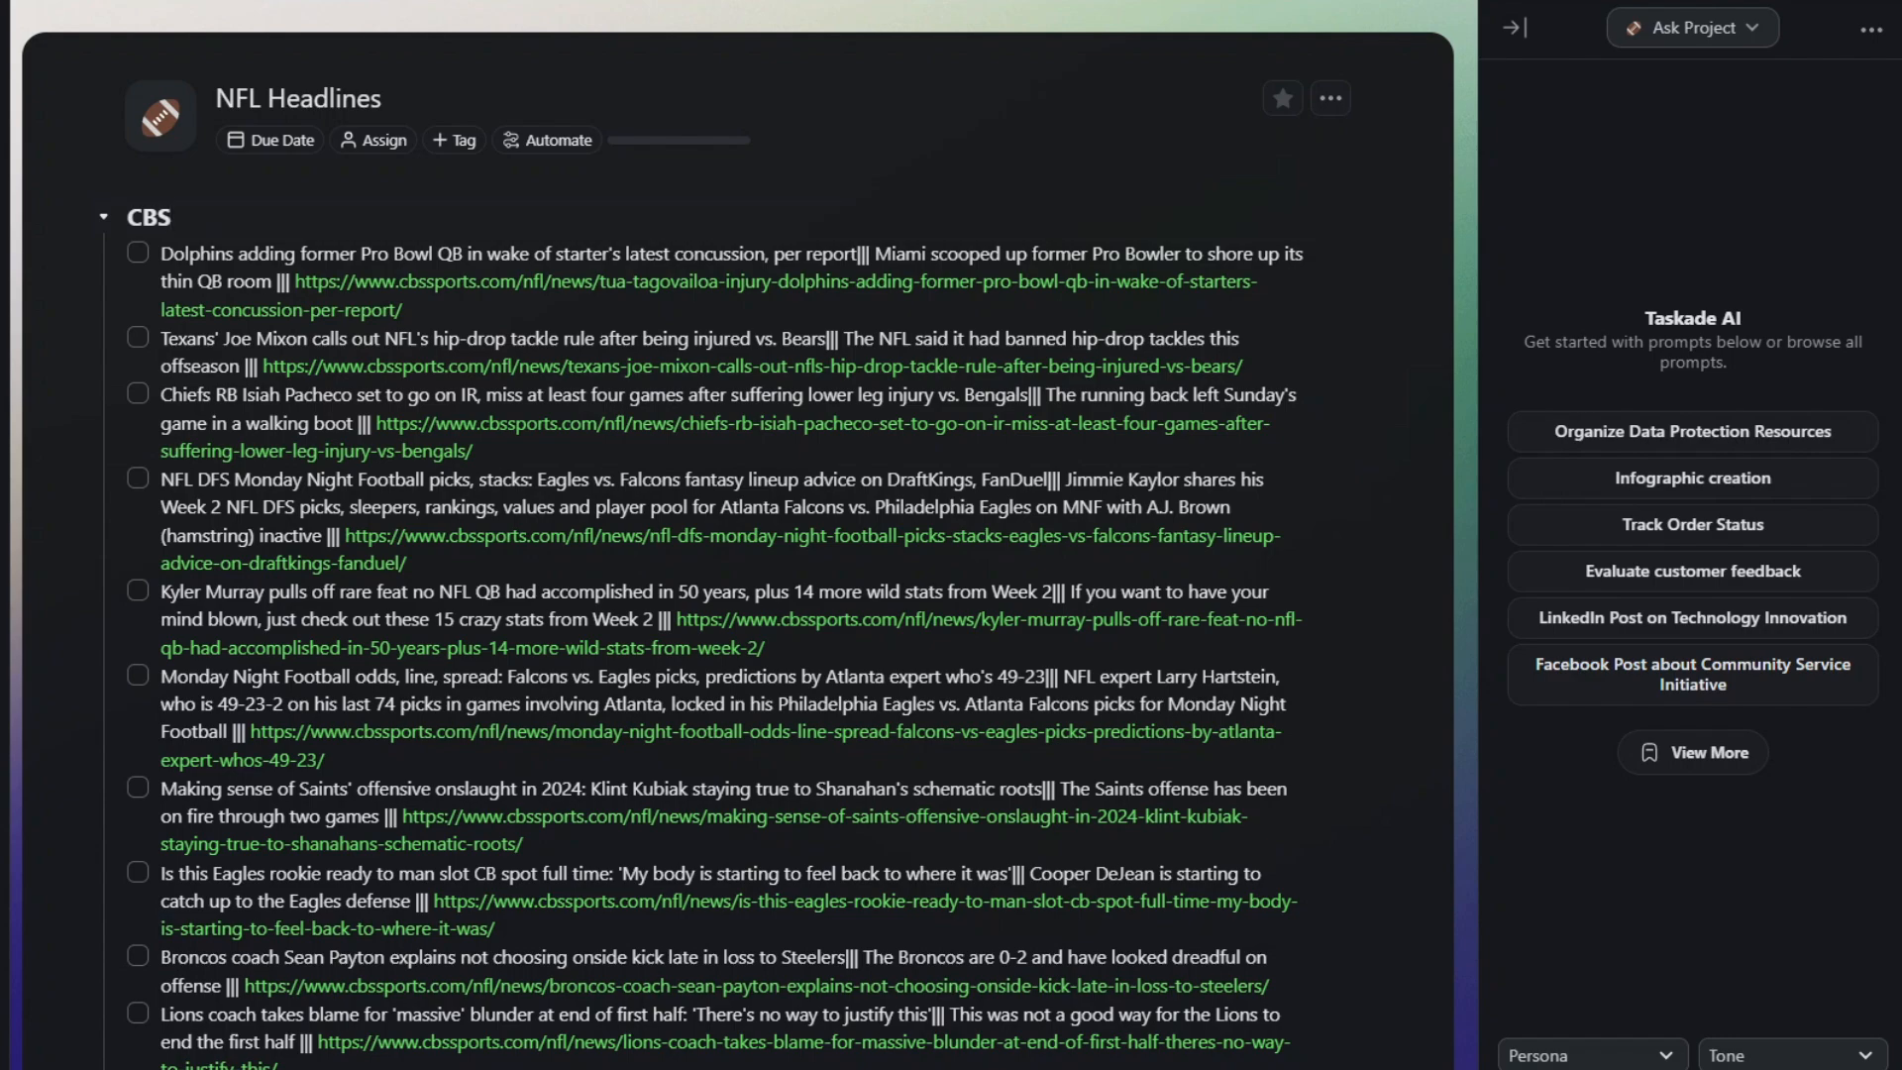
# Step: Return to the Testing folder and open the NFL Summaries project to view its CBS and FOX sections
pyautogui.hotkey('alt', 'Left')
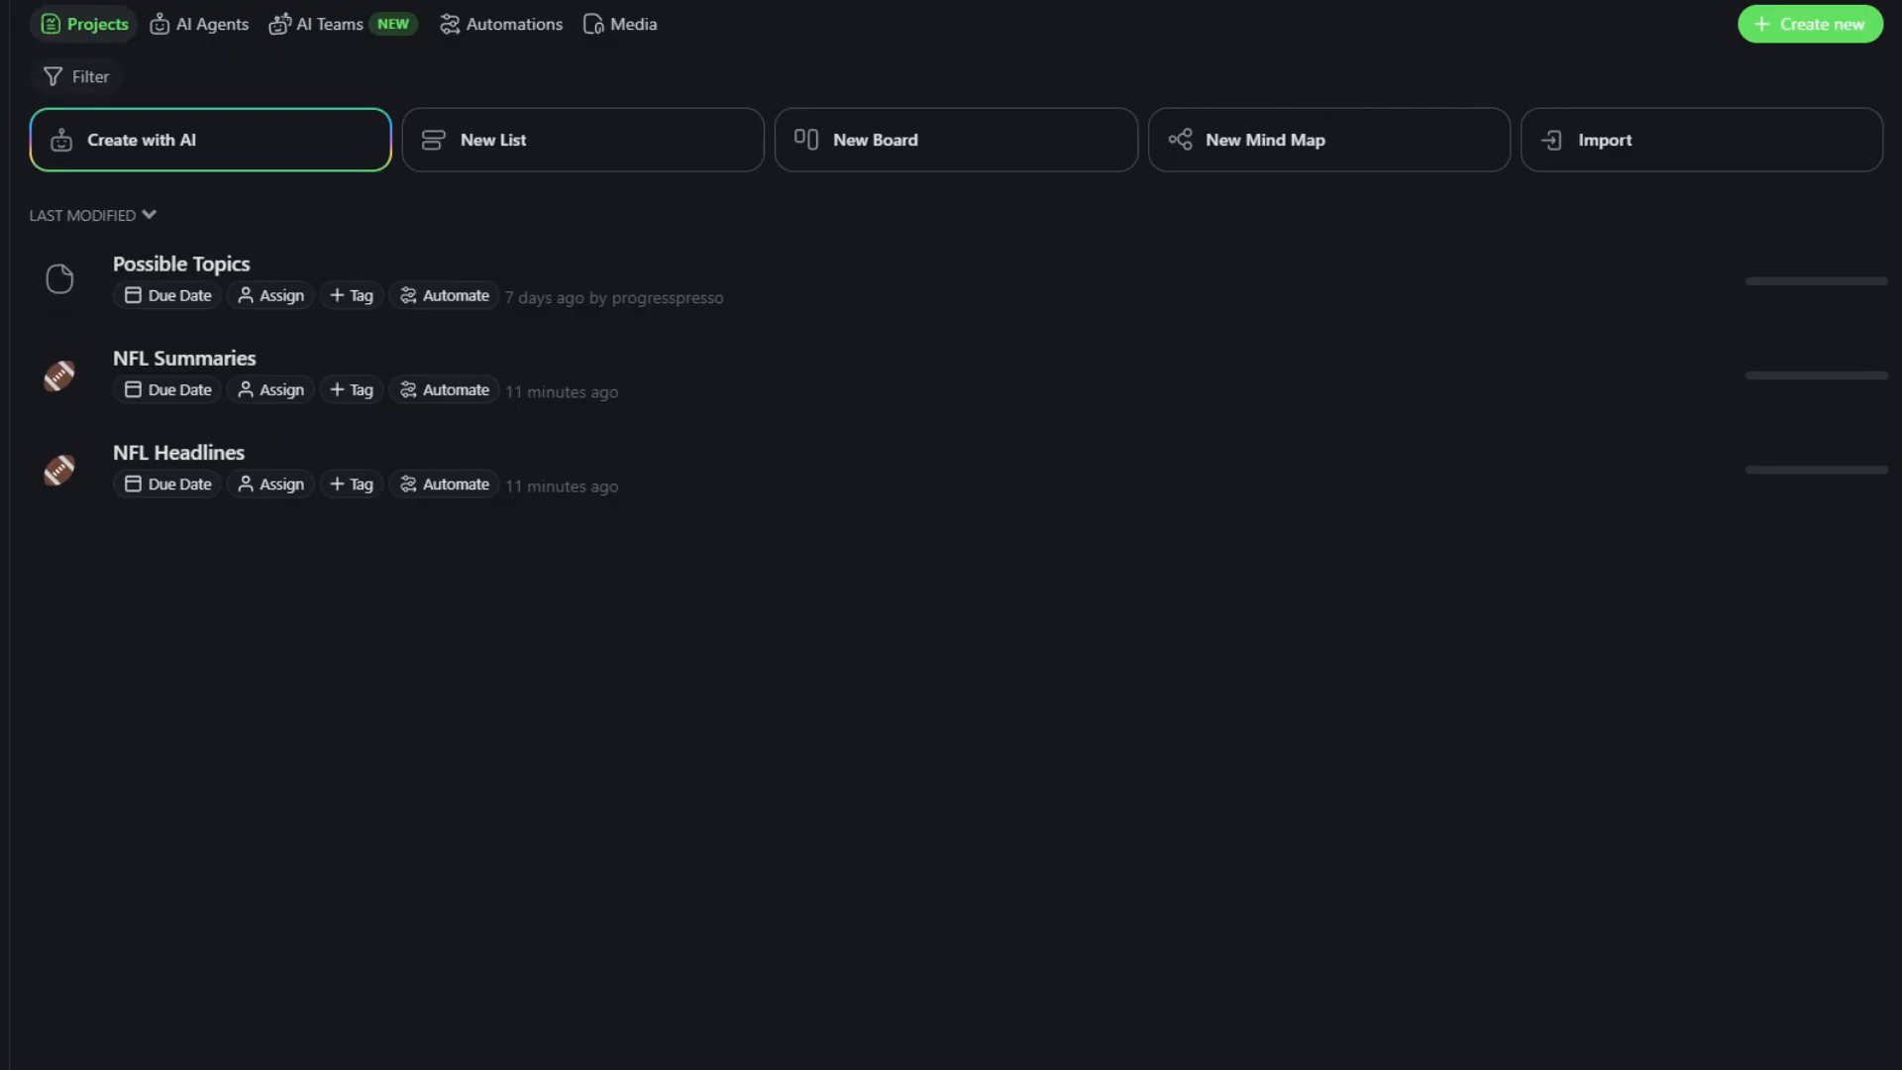
pyautogui.click(670, 398)
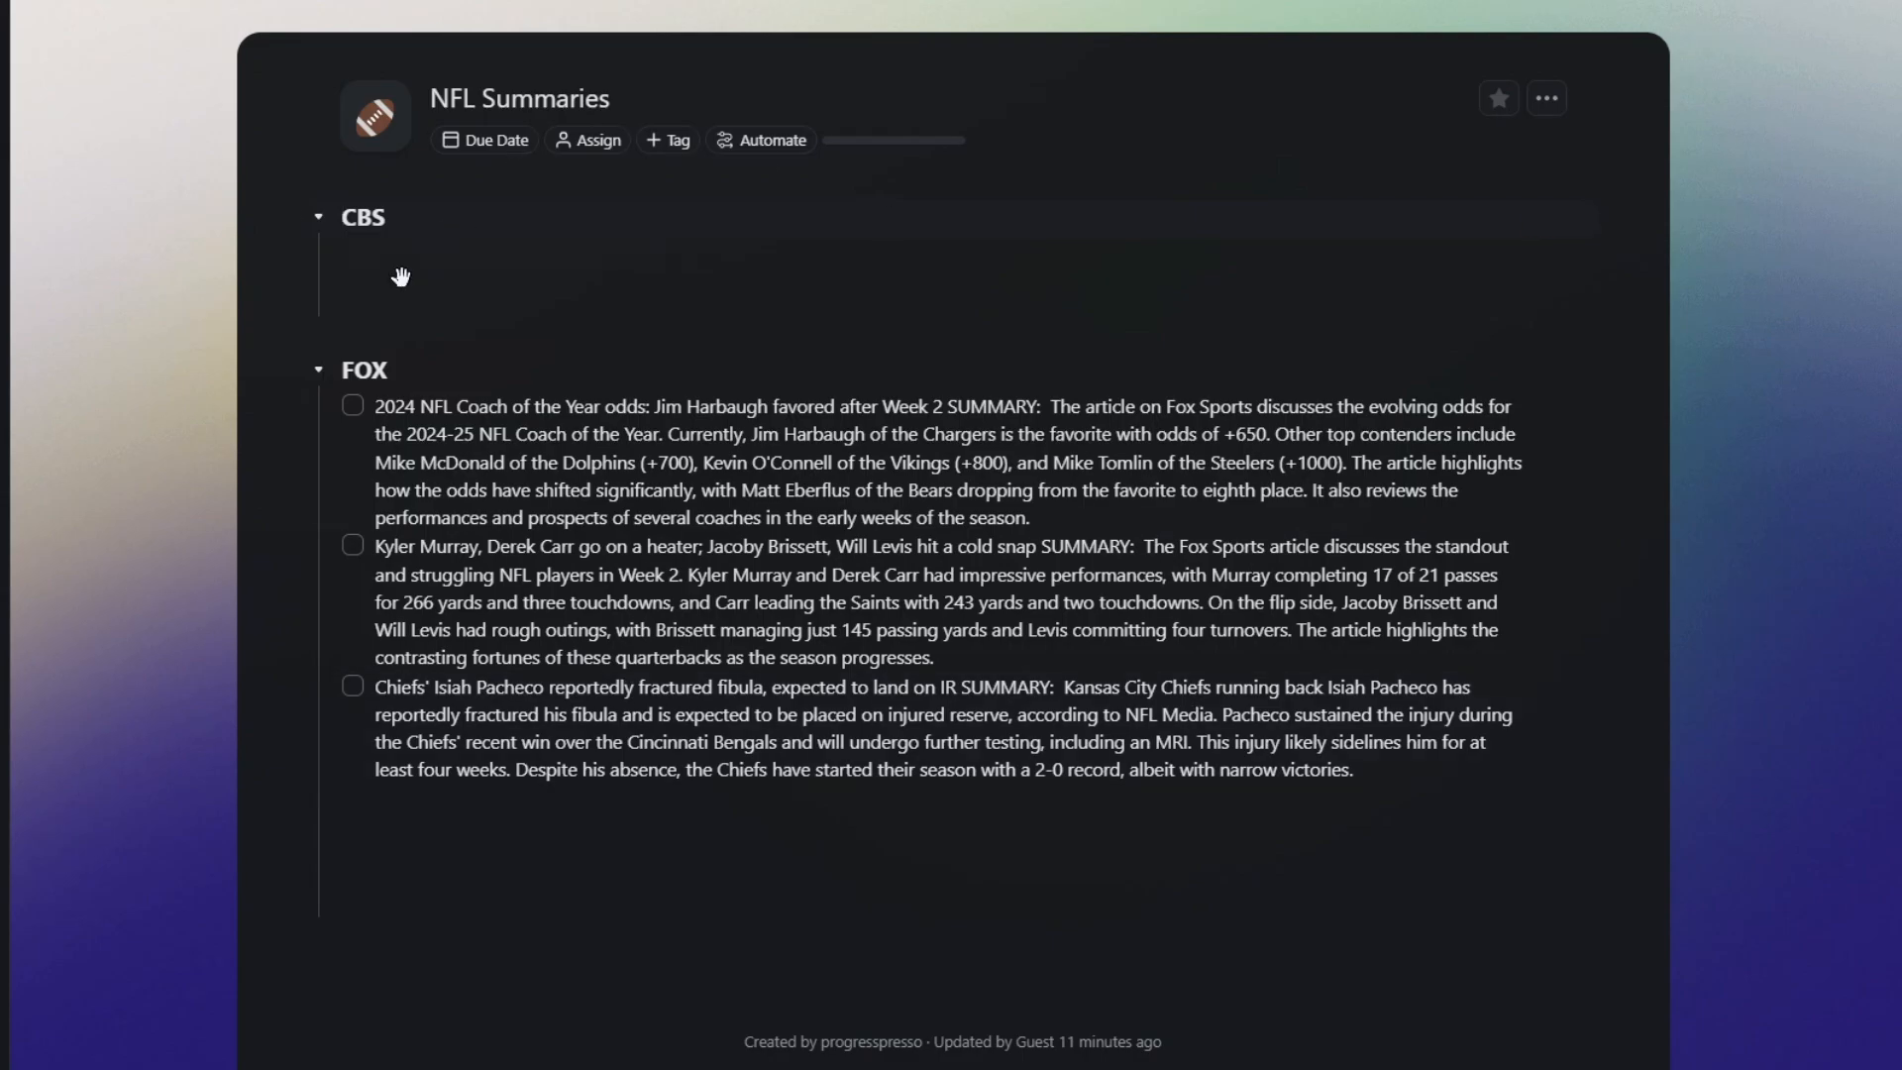
pyautogui.click(408, 261)
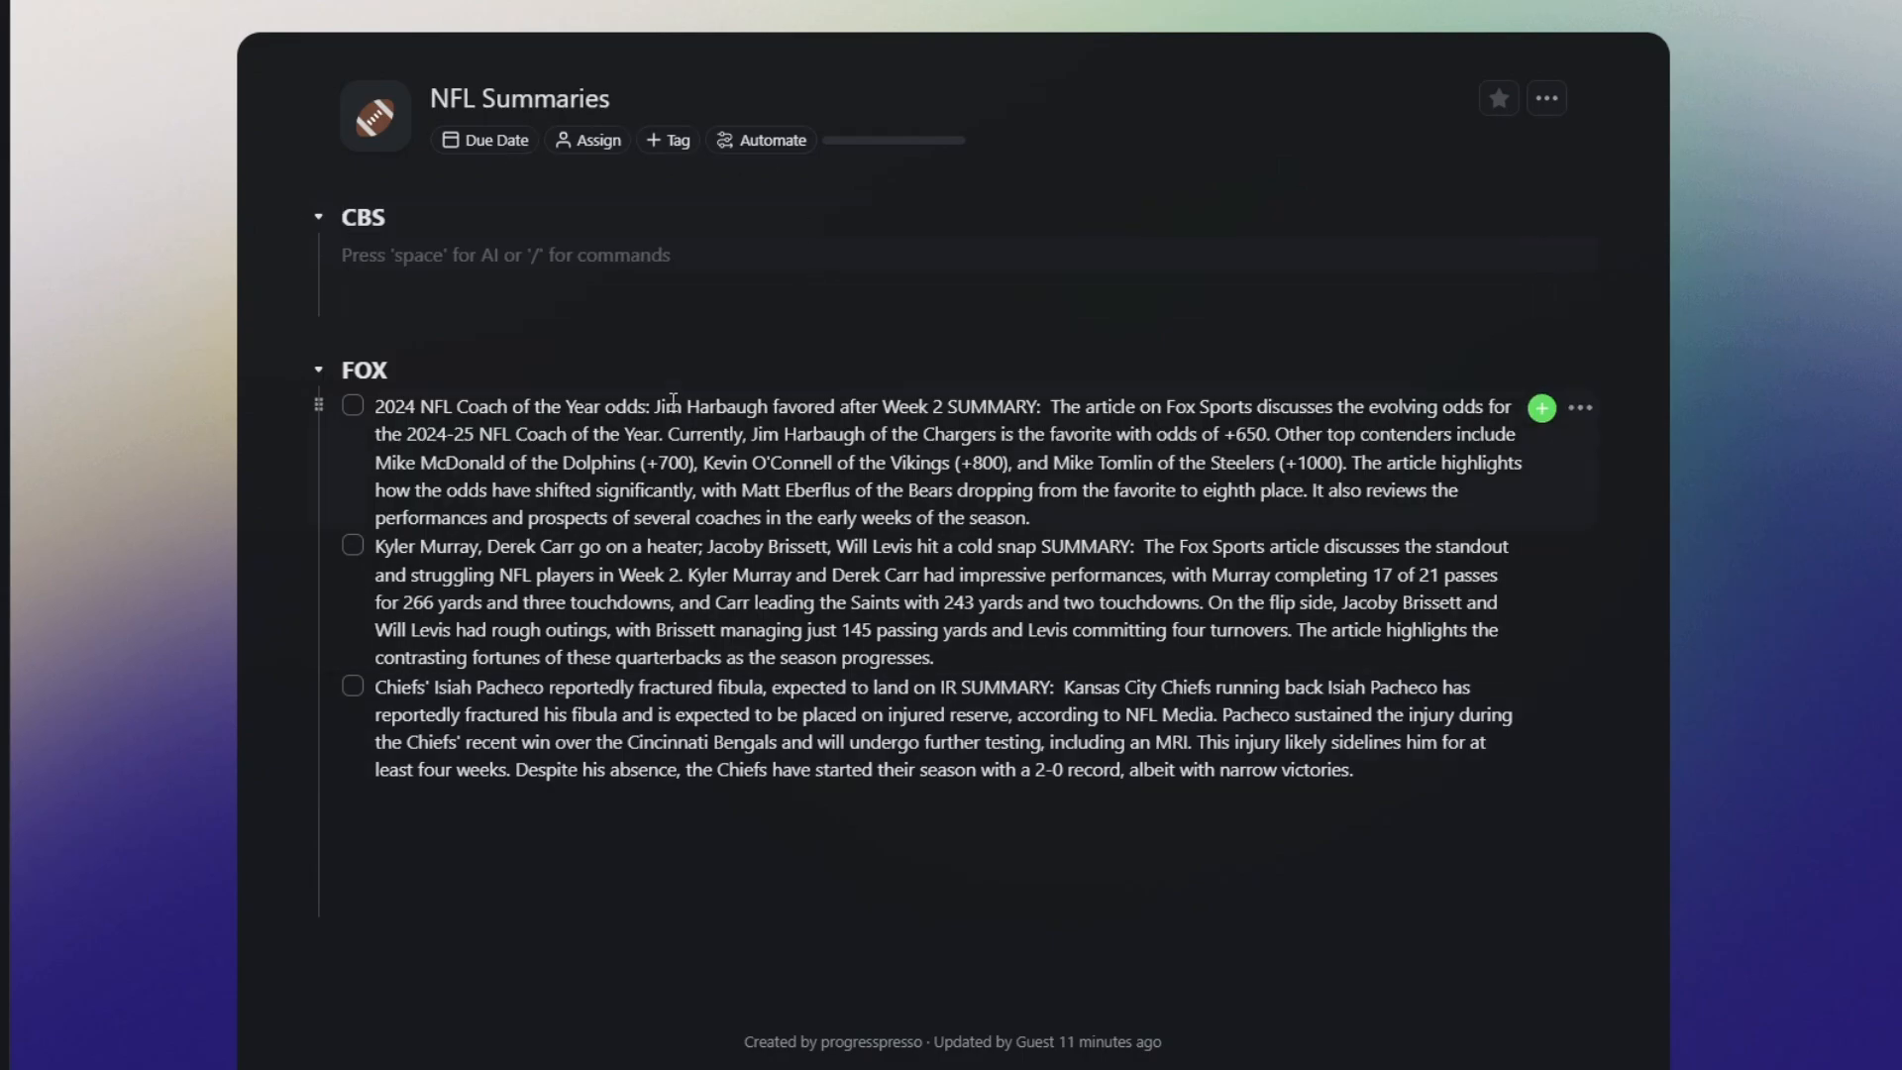
pyautogui.scroll(-1, 474, 263)
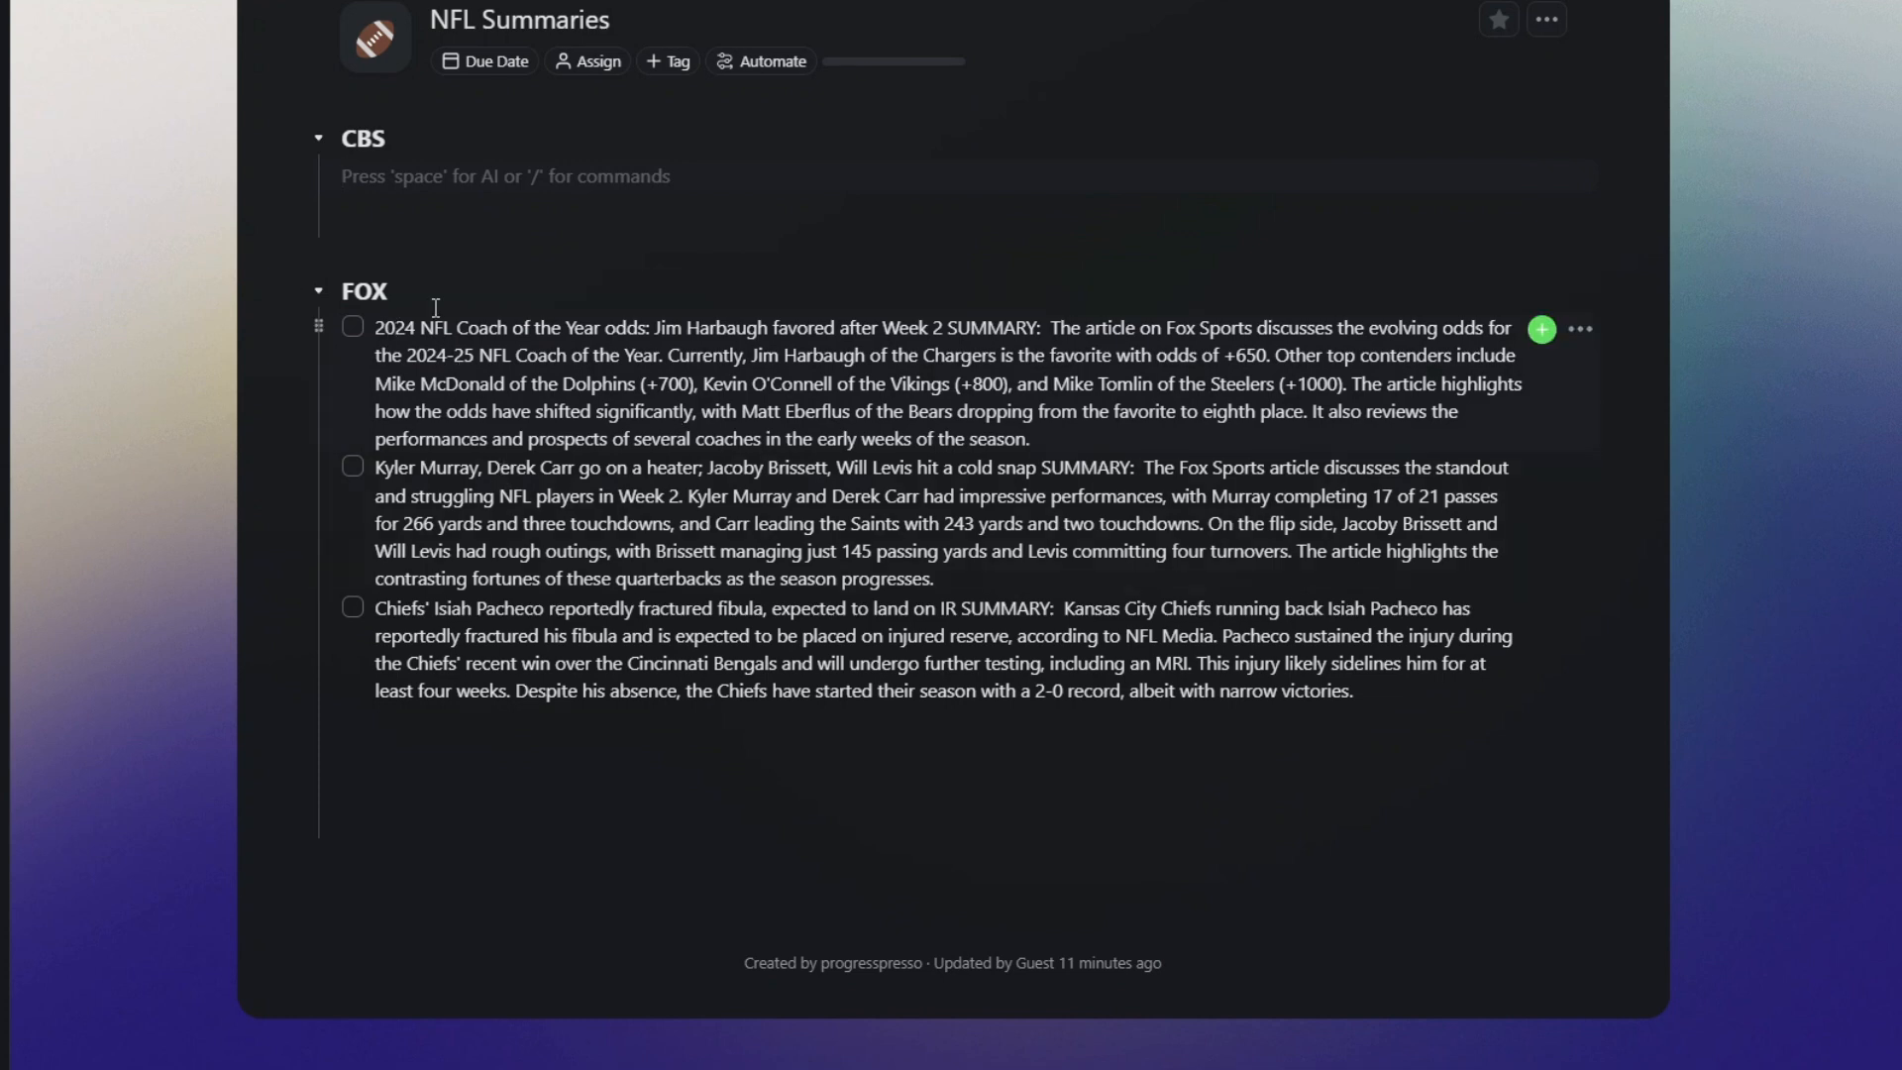
# Step: Examine the headline and the summary text of the first two entries under the FOX heading
pyautogui.moveTo(383, 327); pyautogui.dragTo(943, 331)
pyautogui.click(379, 327)
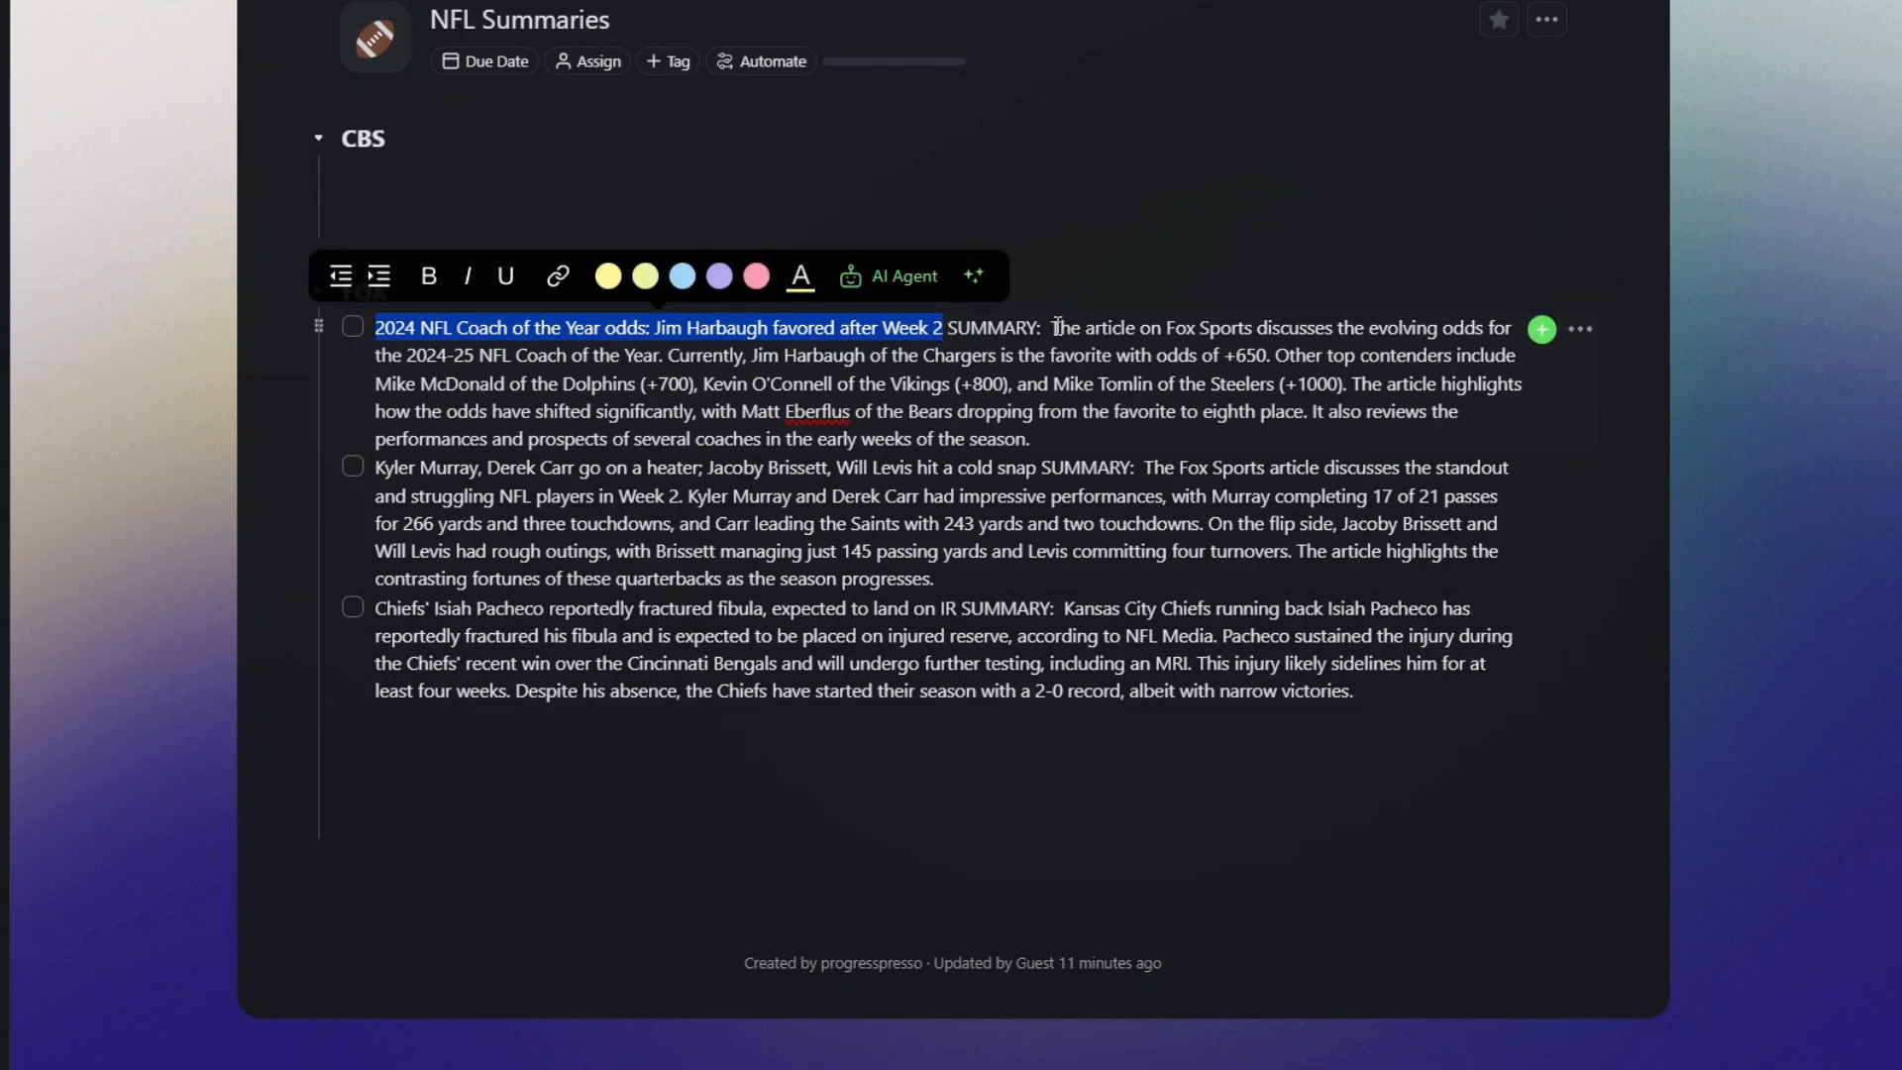
pyautogui.moveTo(1055, 327); pyautogui.dragTo(1091, 443)
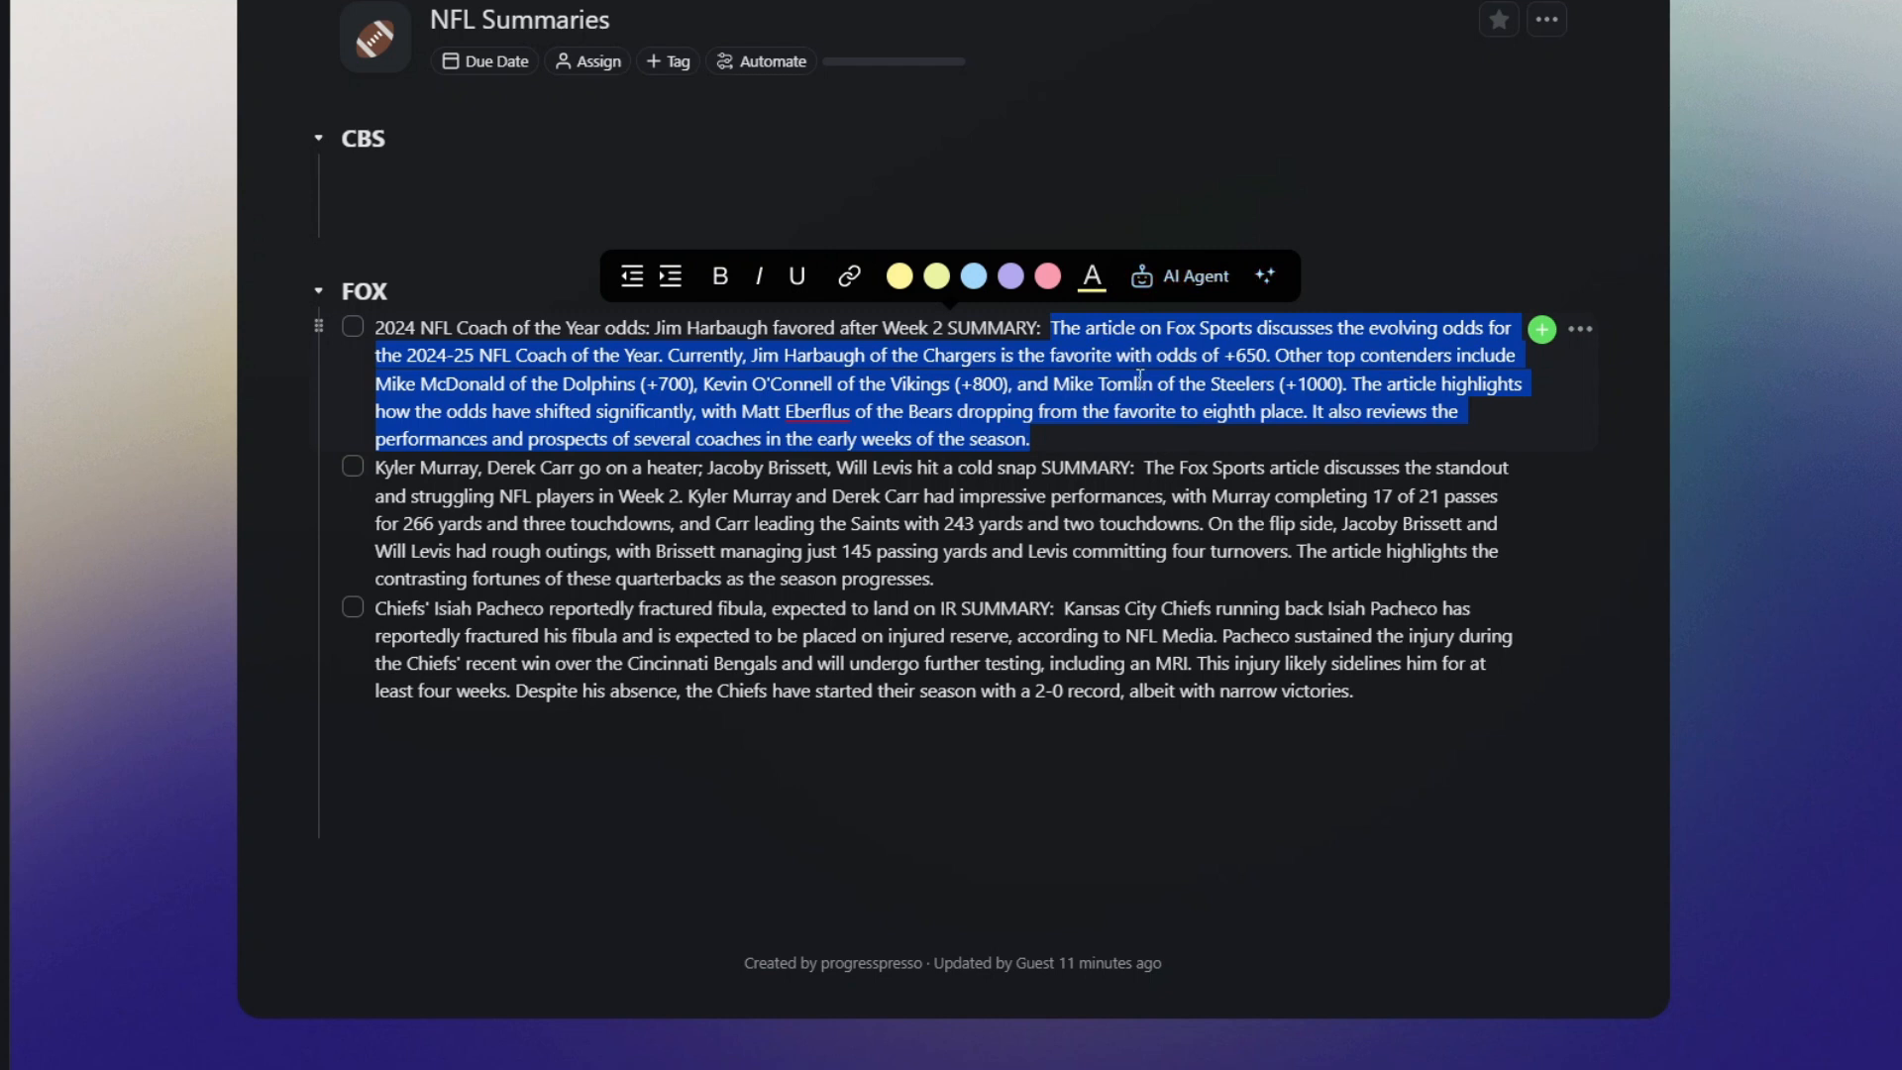
pyautogui.click(1051, 445)
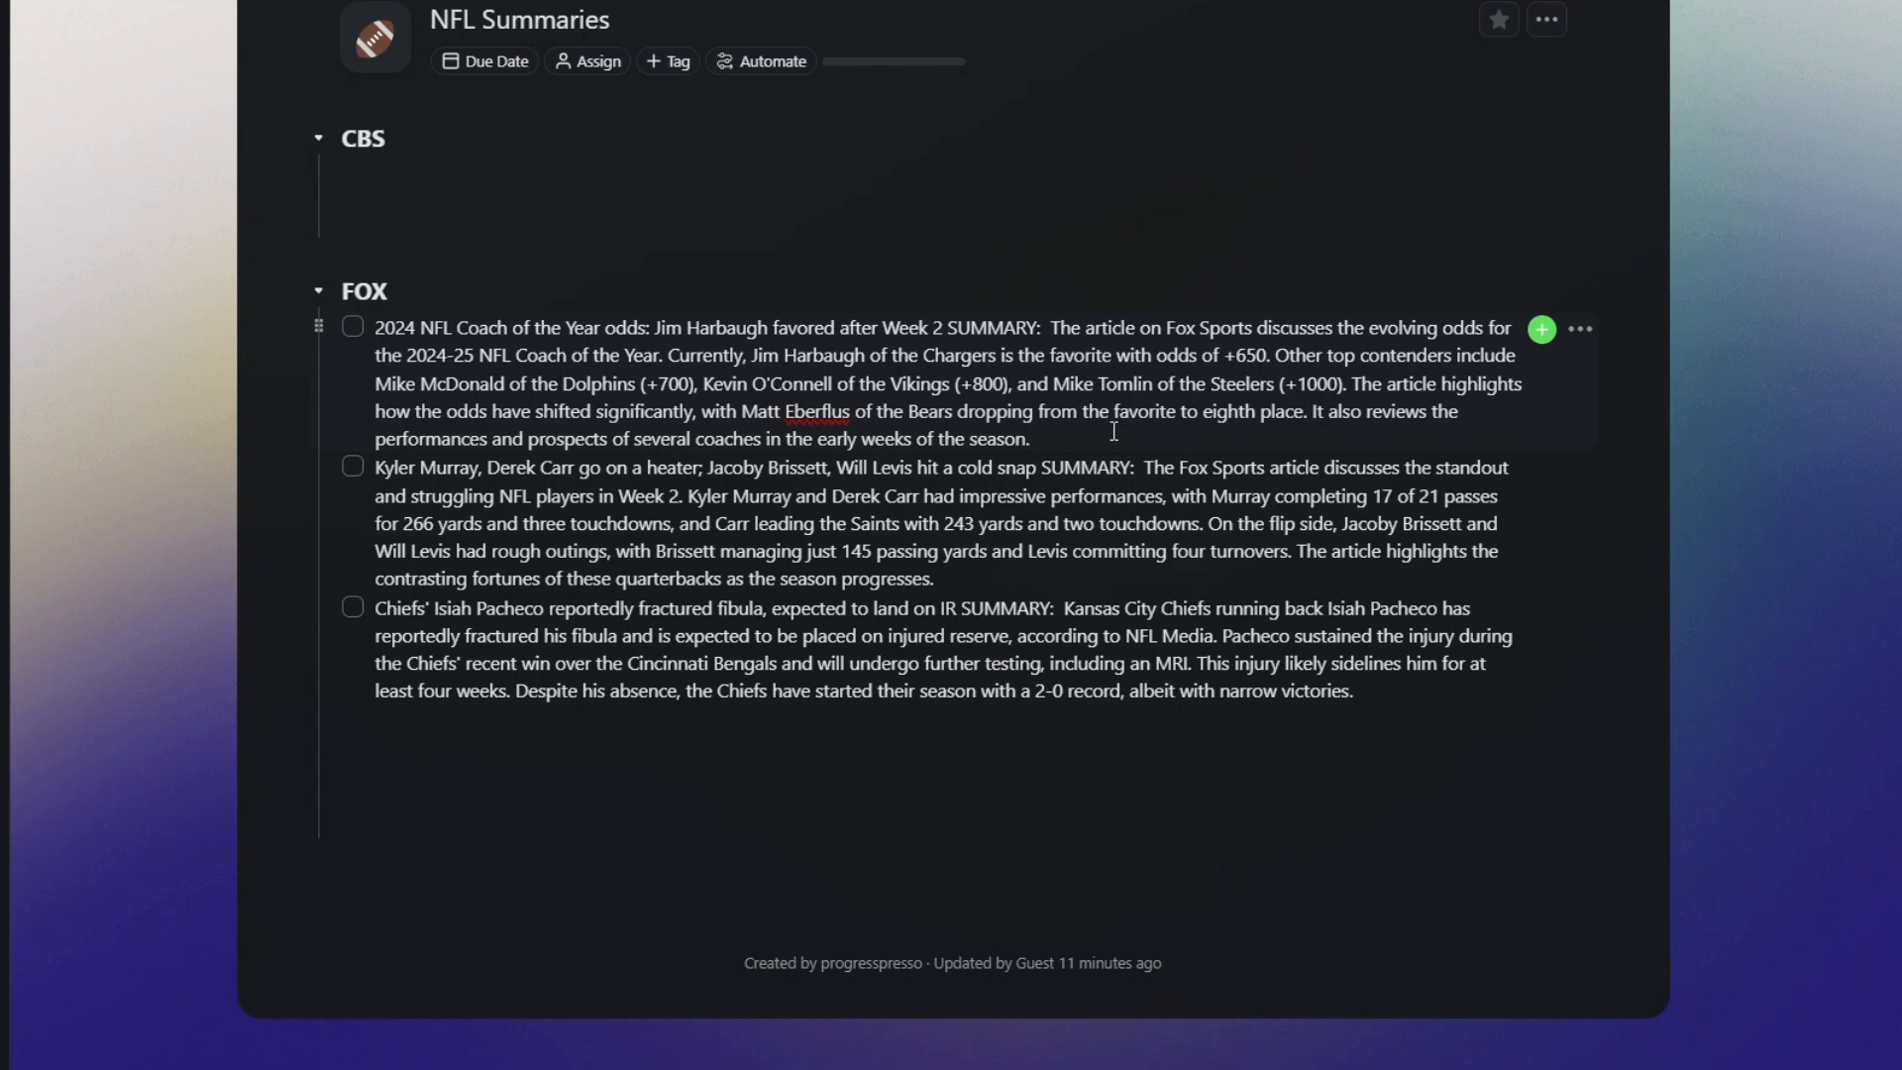
pyautogui.moveTo(1052, 437); pyautogui.dragTo(1051, 328)
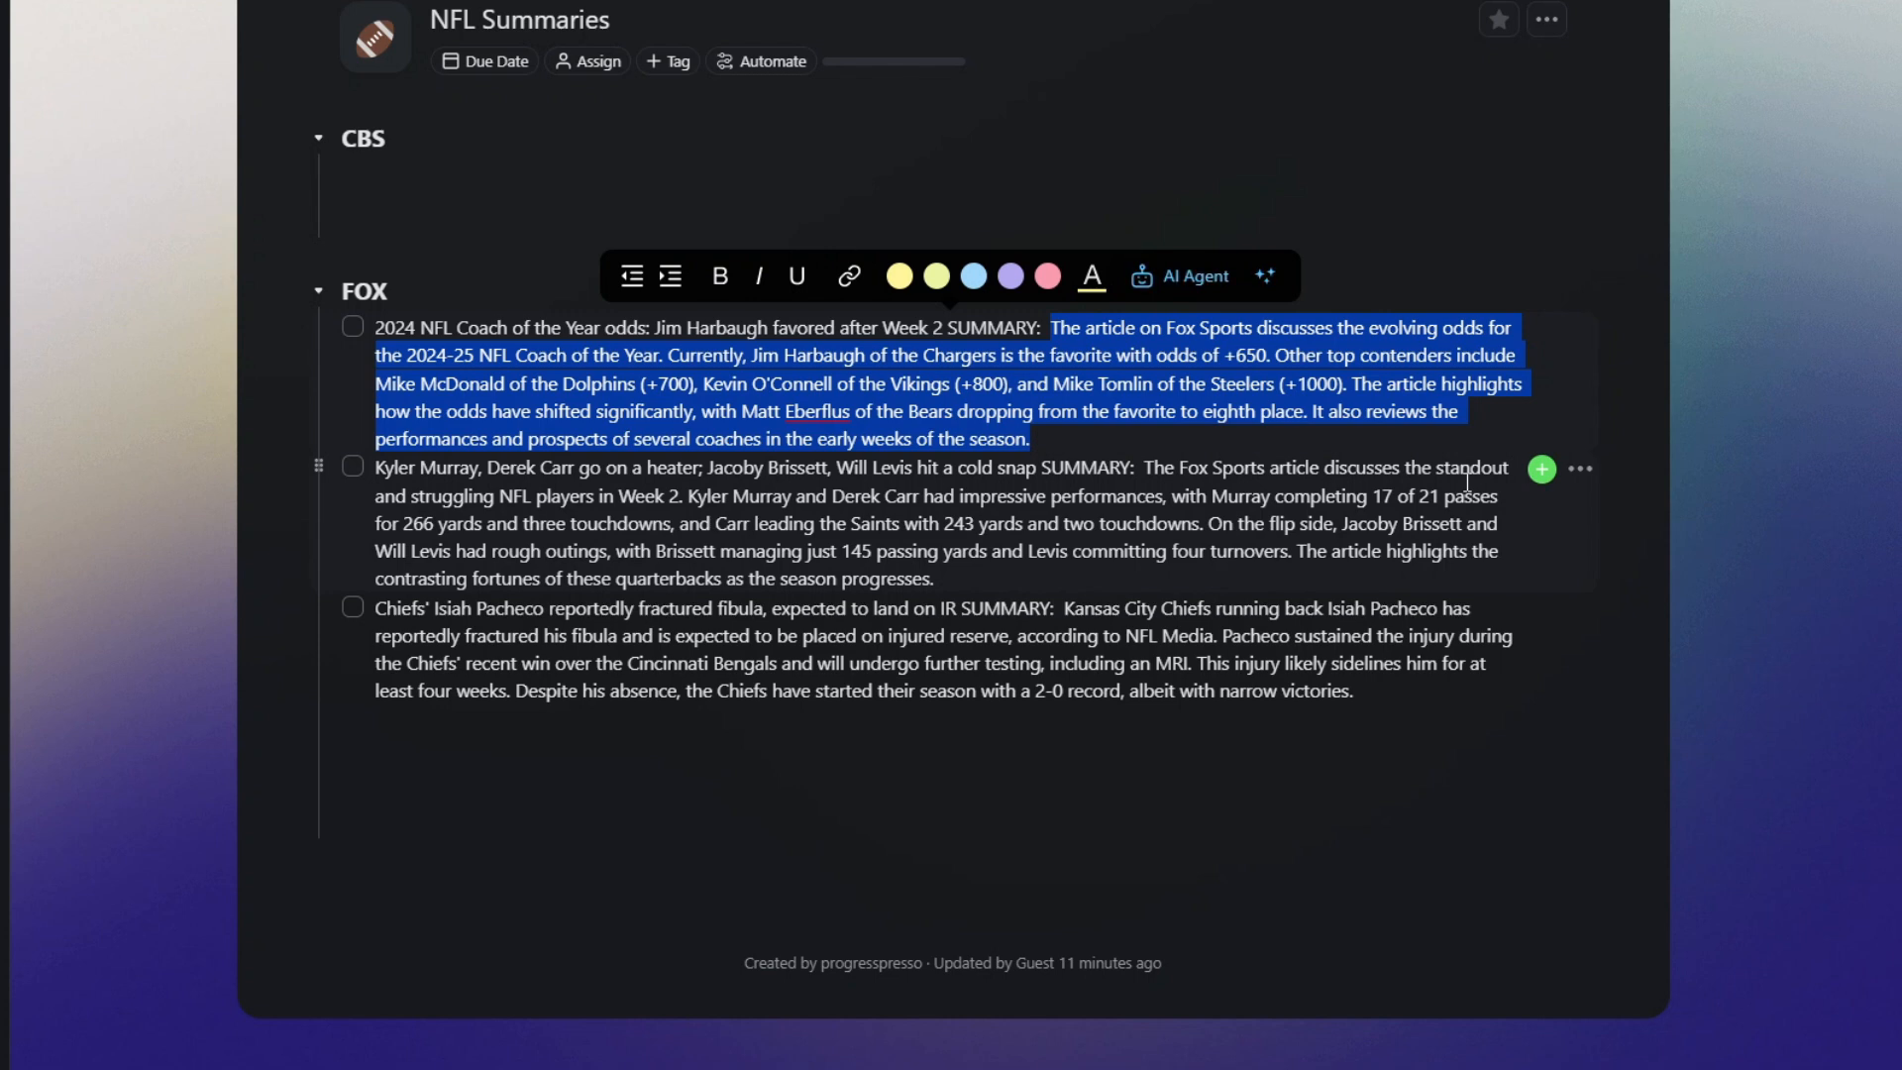
pyautogui.moveTo(1149, 467); pyautogui.dragTo(1231, 545)
pyautogui.click(931, 578)
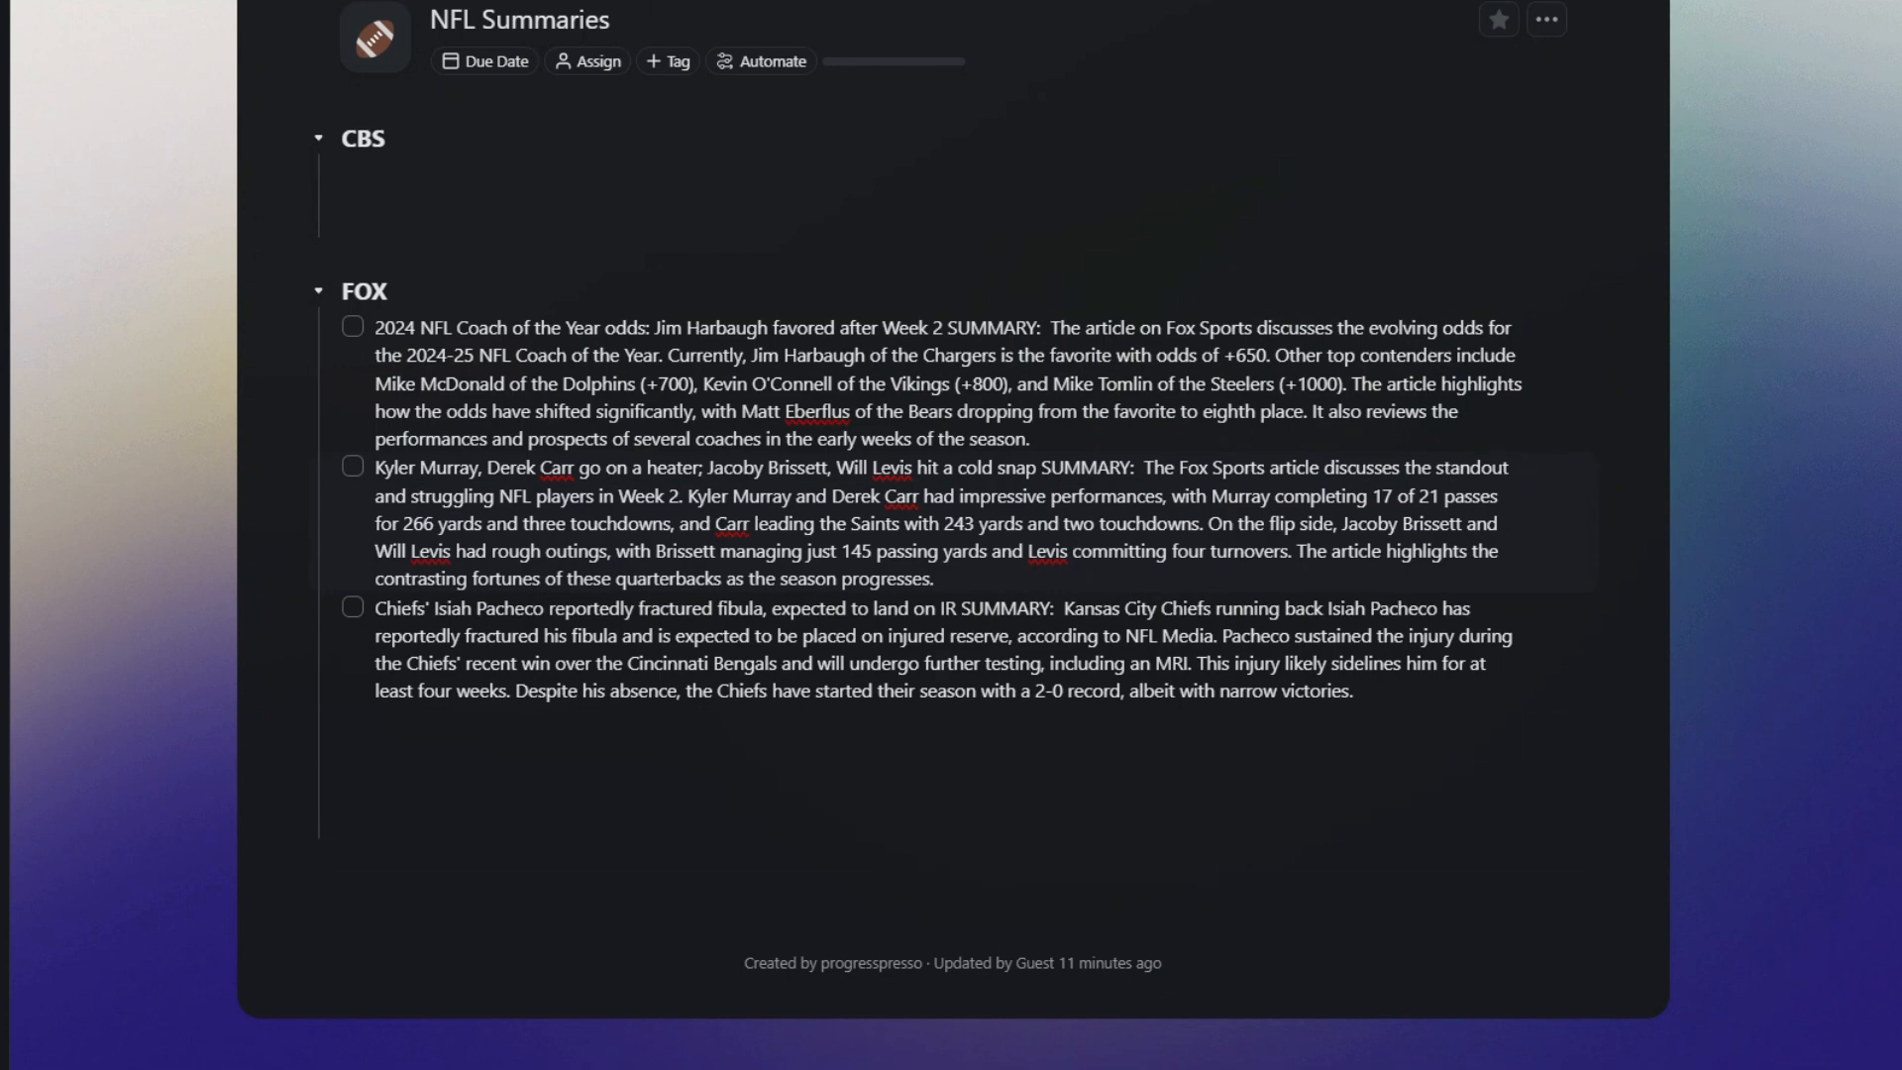
# Step: Go to the Testing folder's AI agents, start a new agent and choose to generate it with AI
pyautogui.click(221, 0)
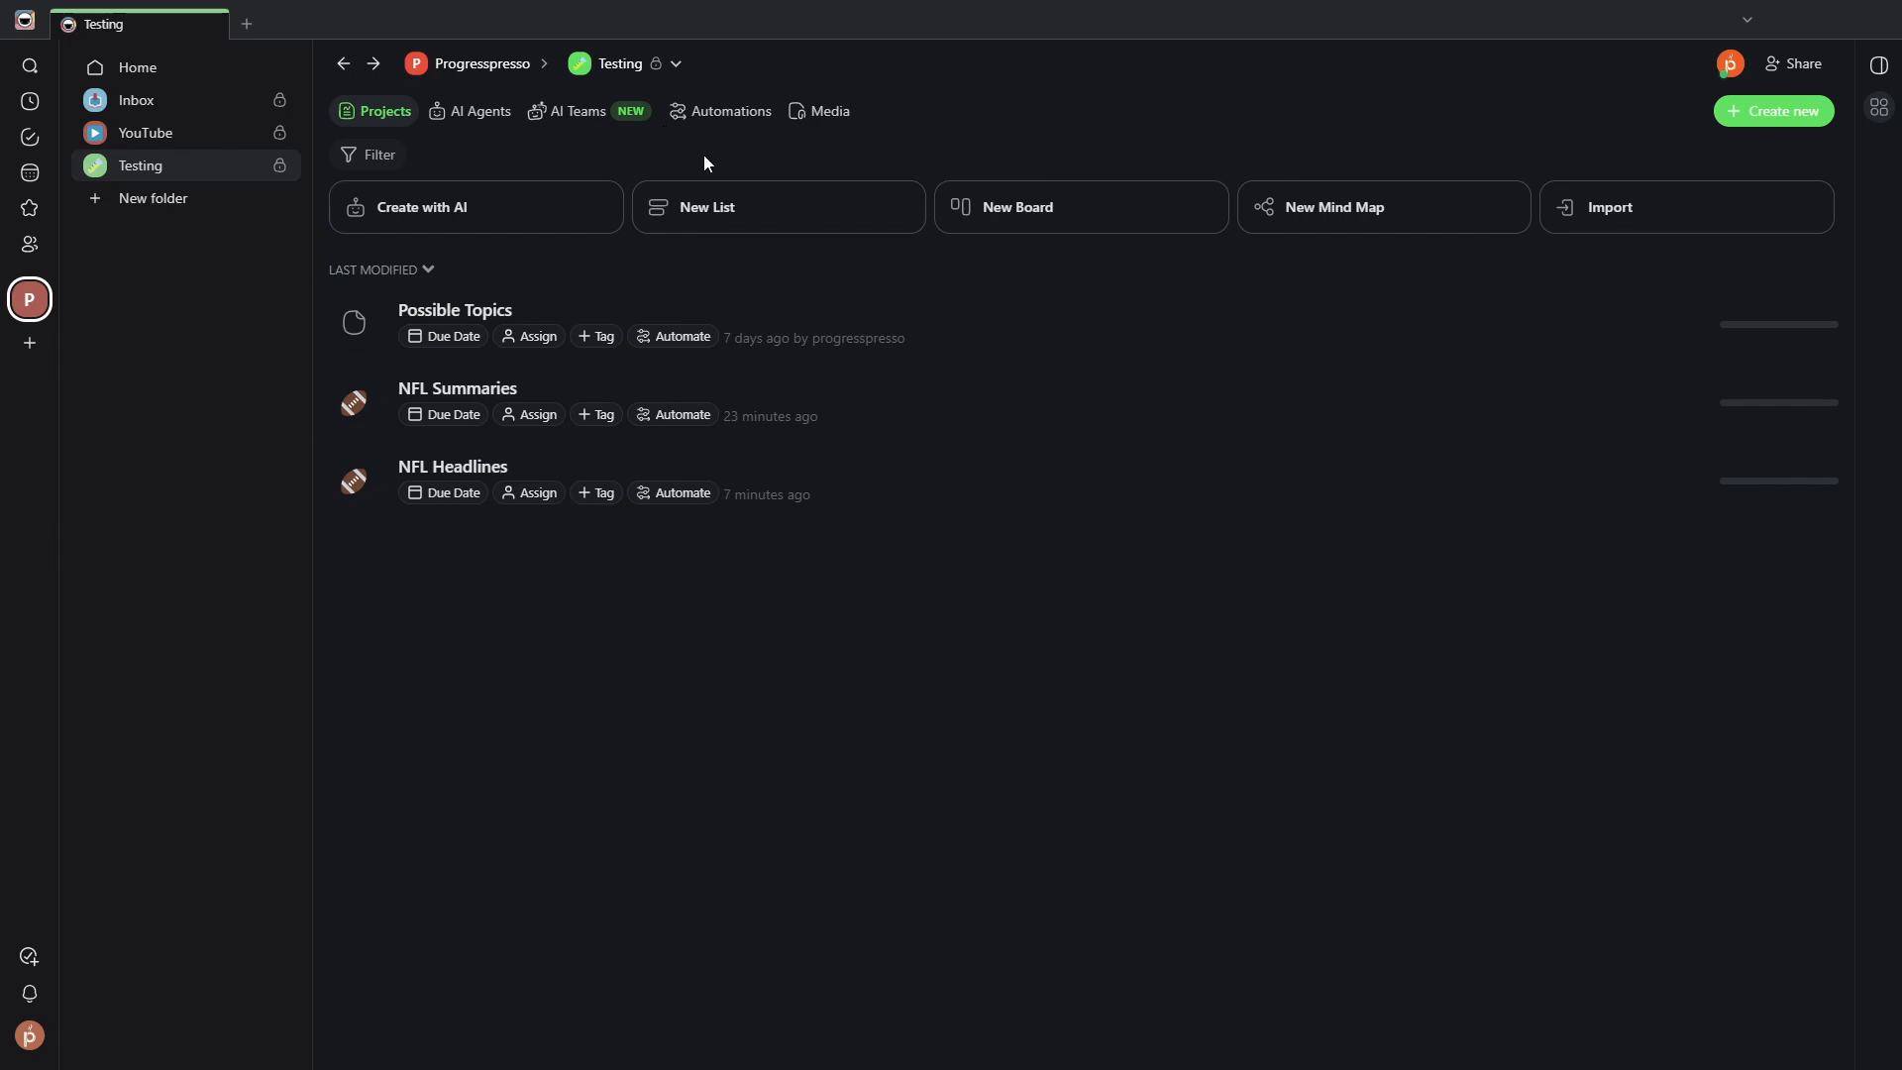
pyautogui.click(473, 121)
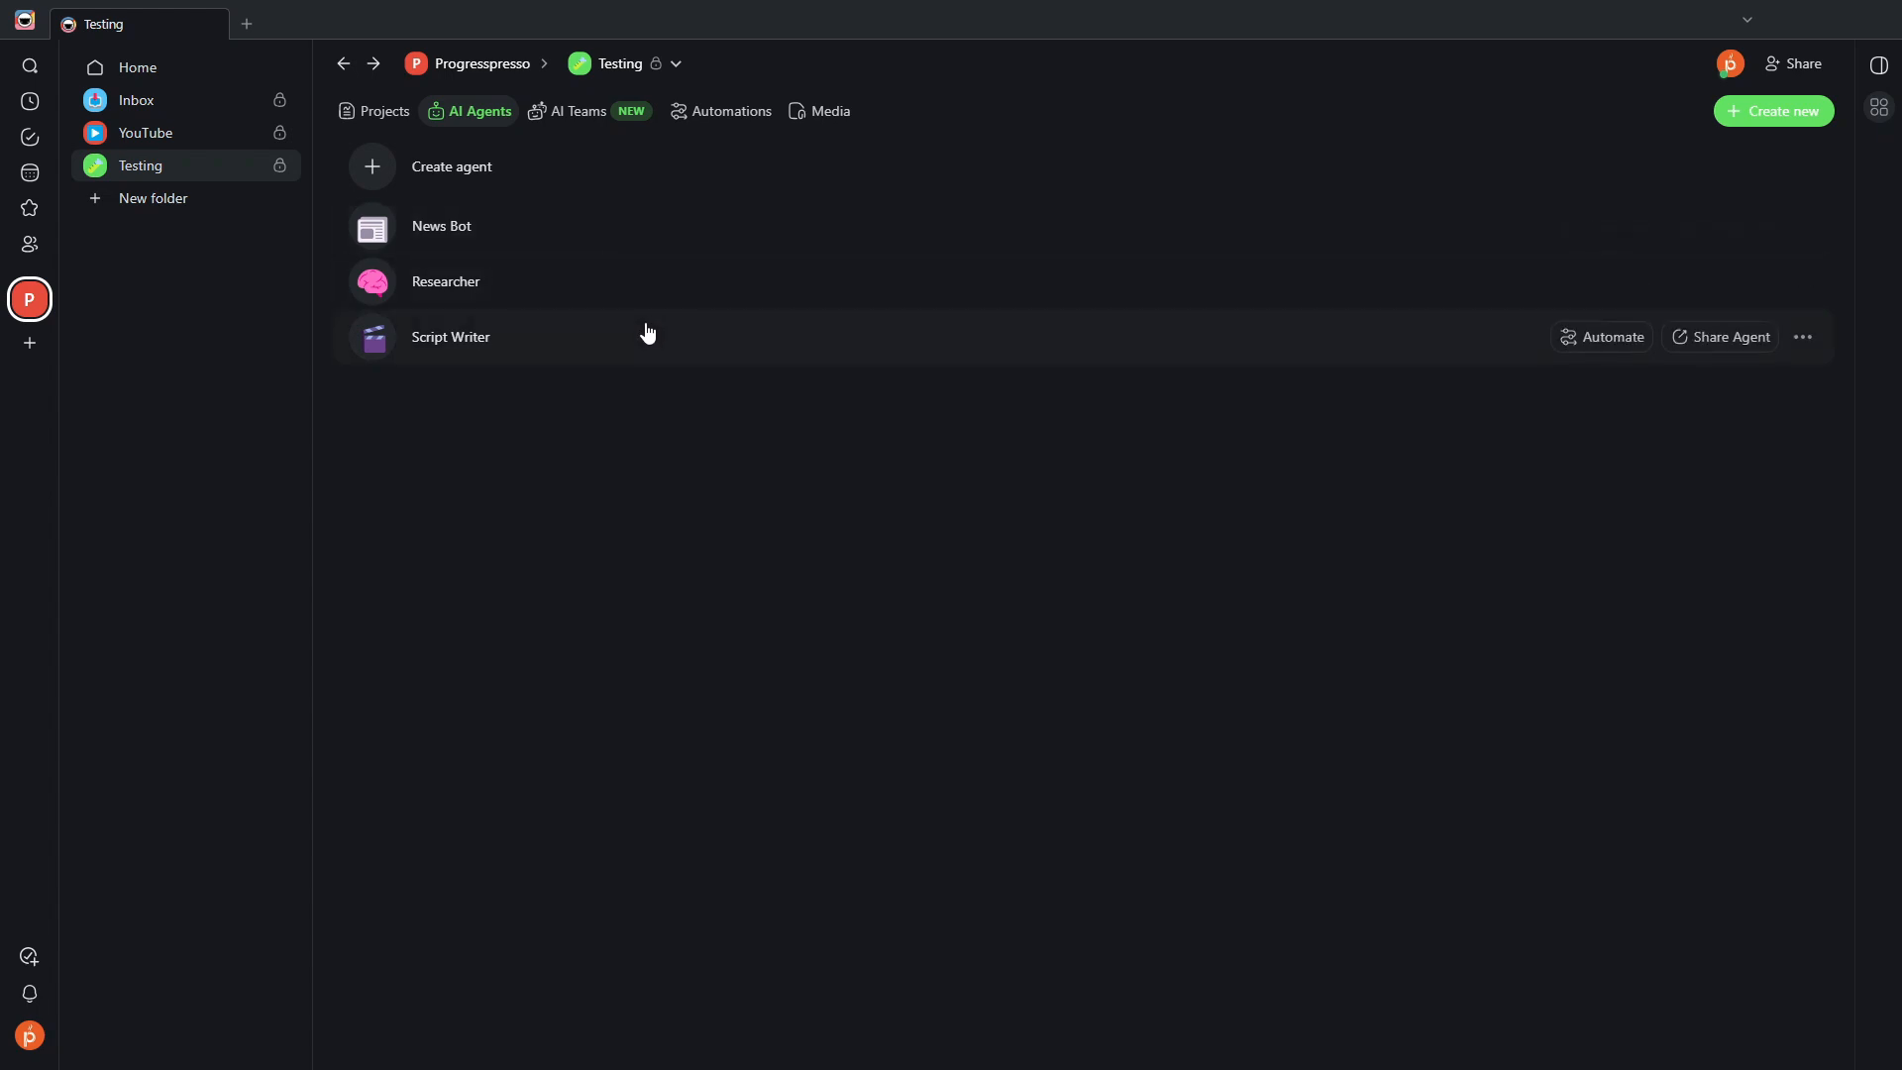
pyautogui.click(445, 170)
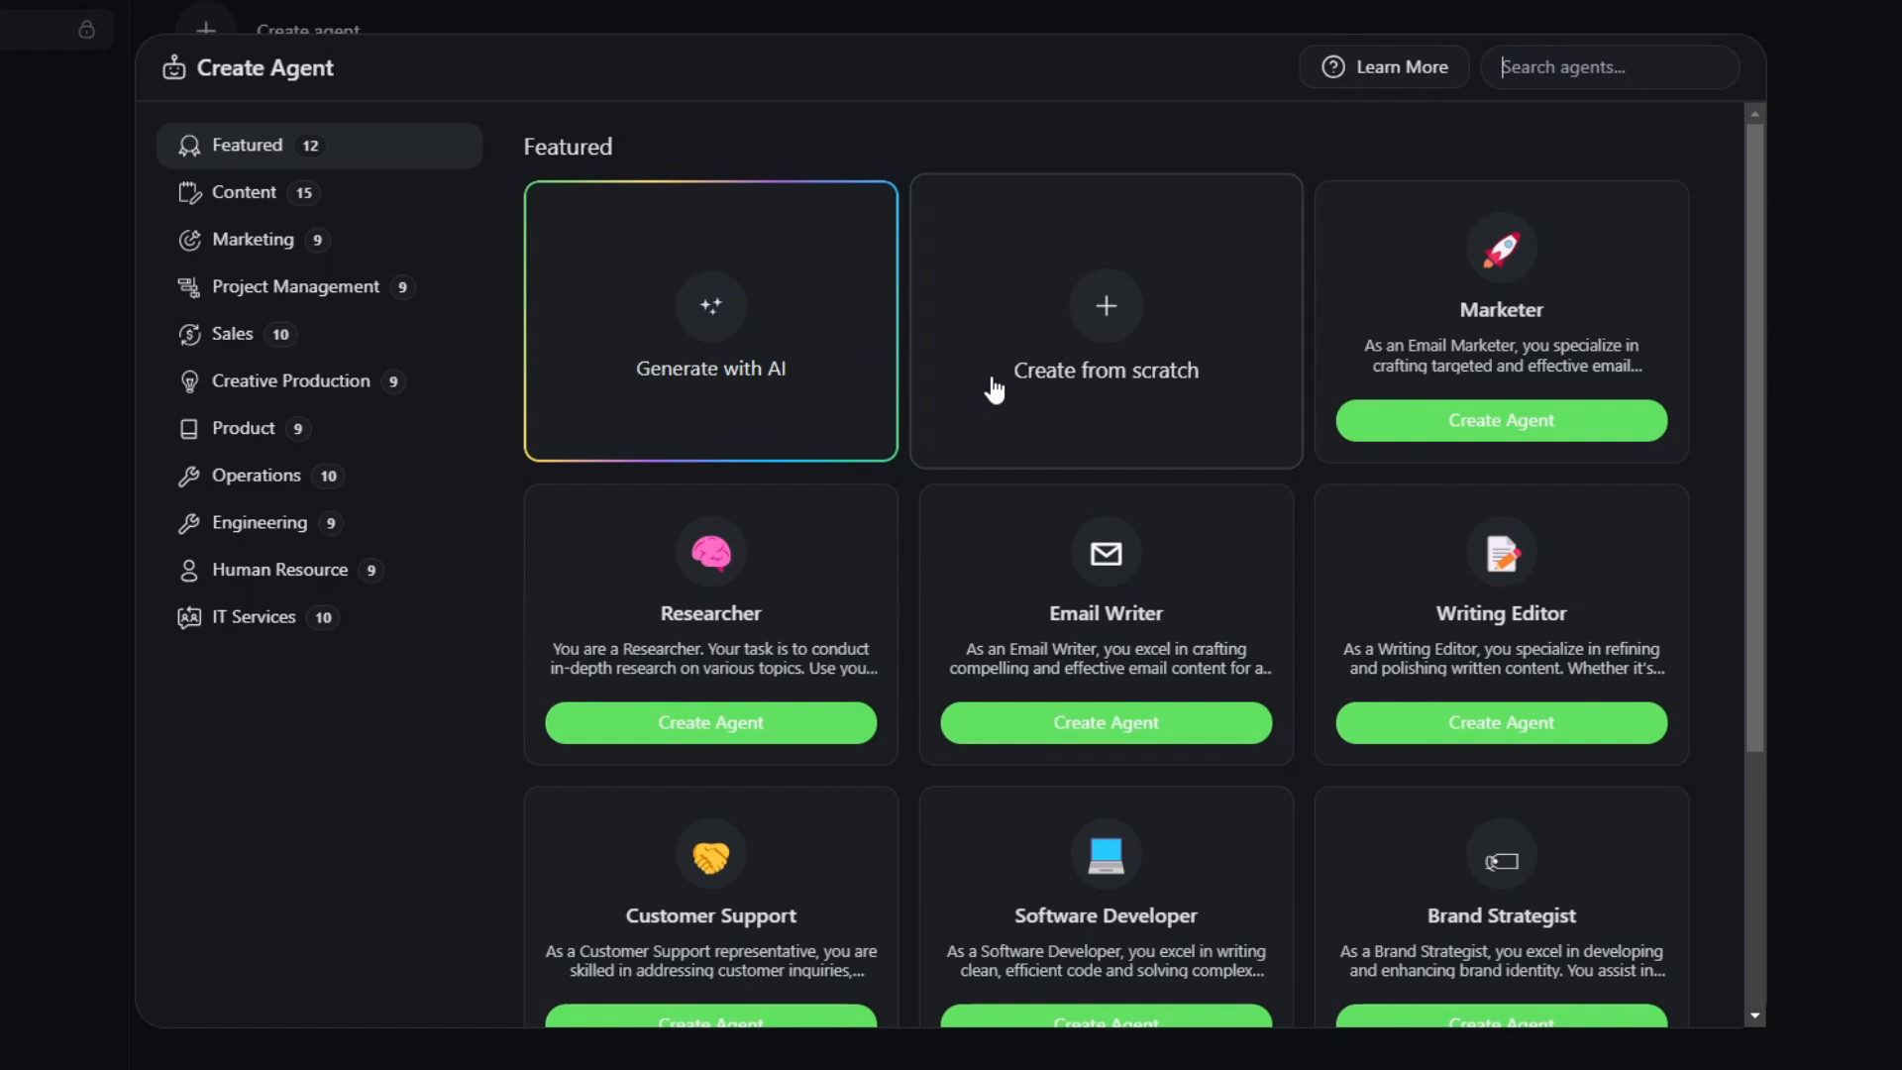
pyautogui.scroll(-4, 1516, 369)
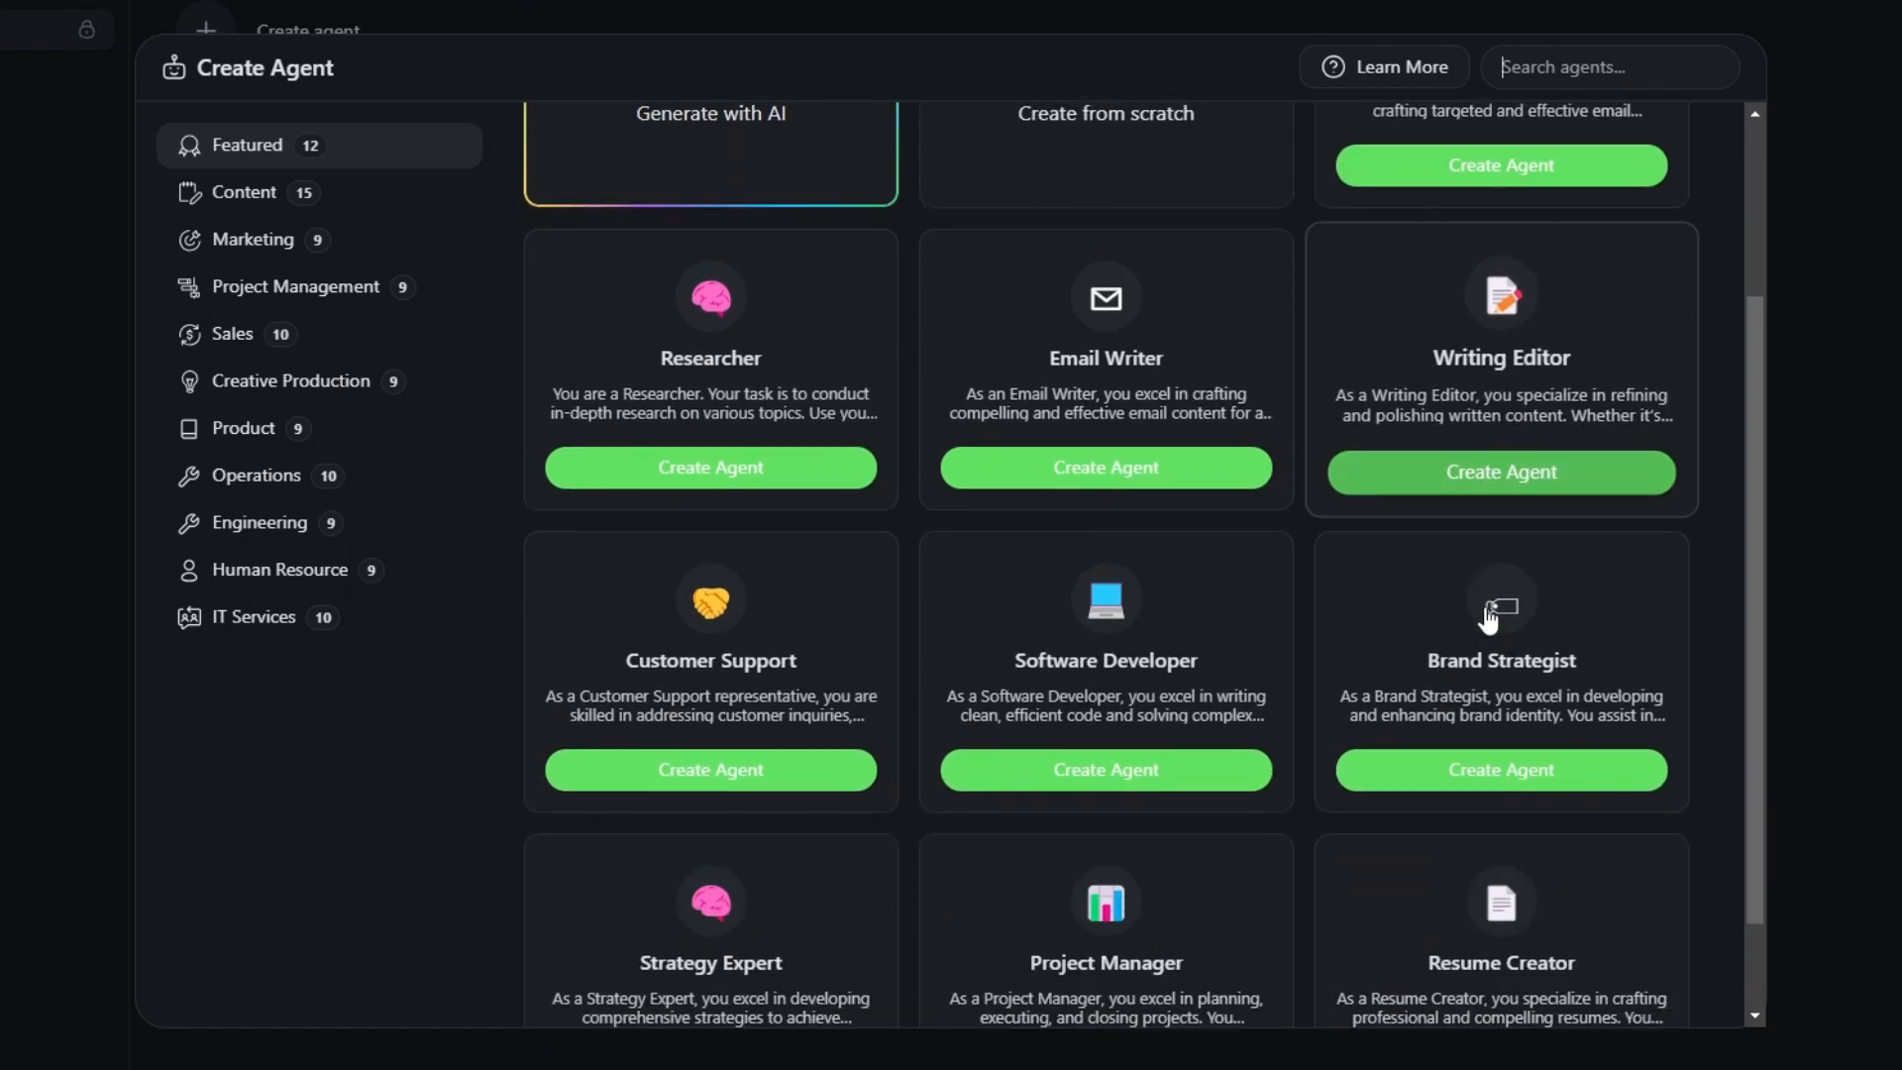
pyautogui.scroll(4, 1452, 865)
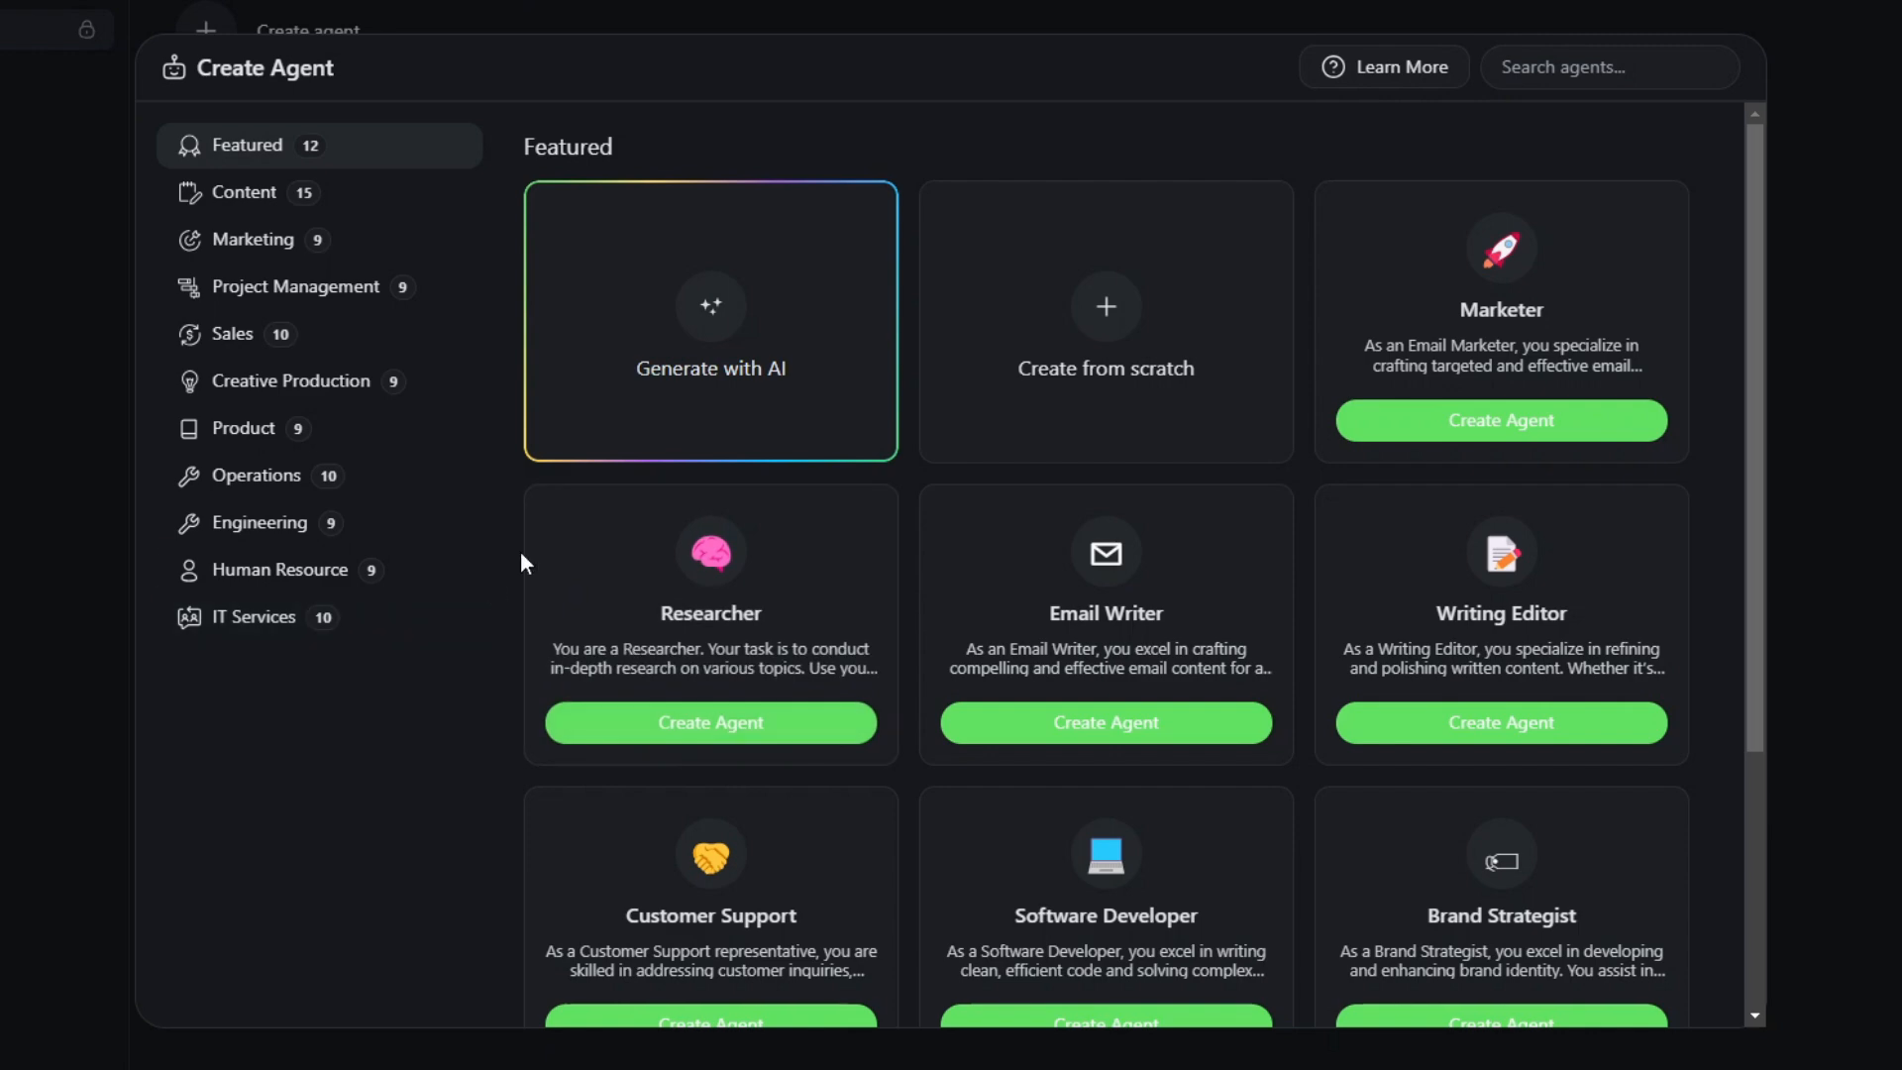
pyautogui.click(728, 404)
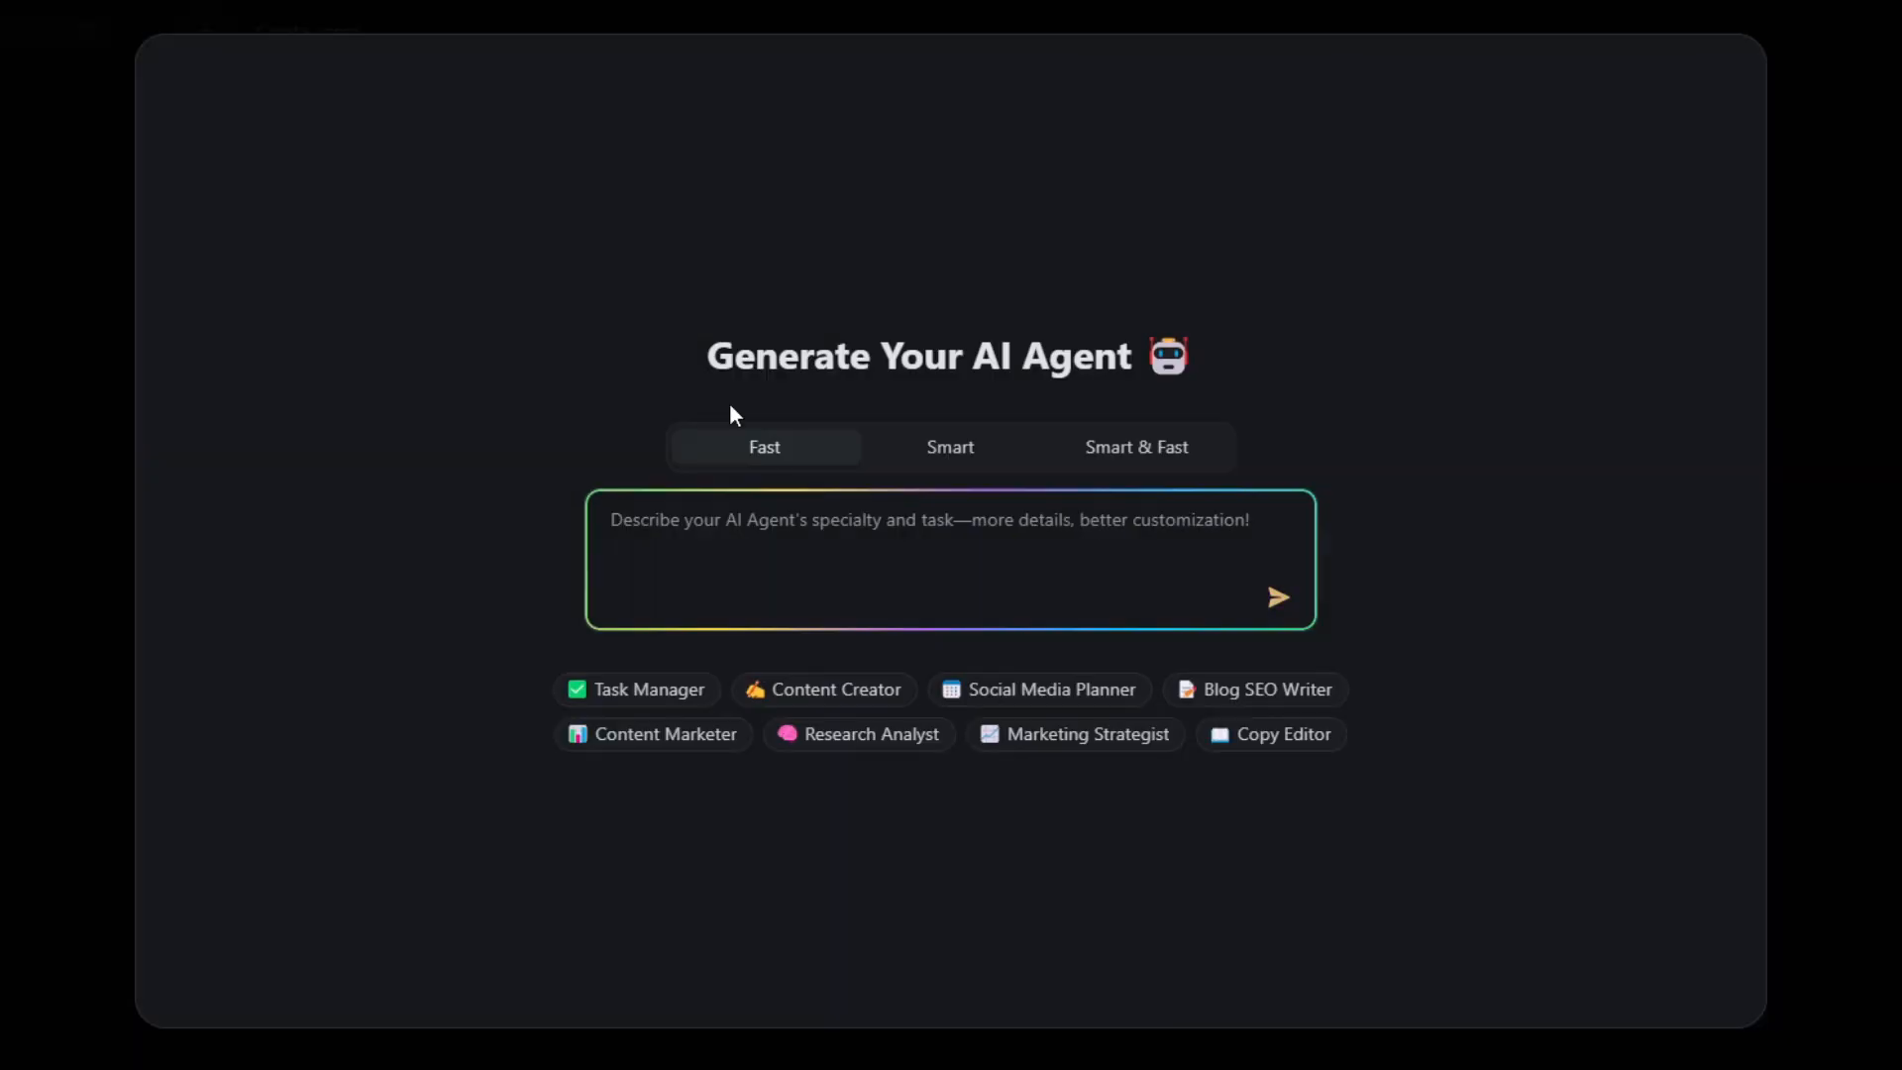
# Step: Generate an agent from the prompt "Create an agent that can scrape and read news articles using a URL and provide a 500 character or less summary."
pyautogui.write('Create an agent that can scrape and read news articles using a URL and provide a 500 character or less summary.')
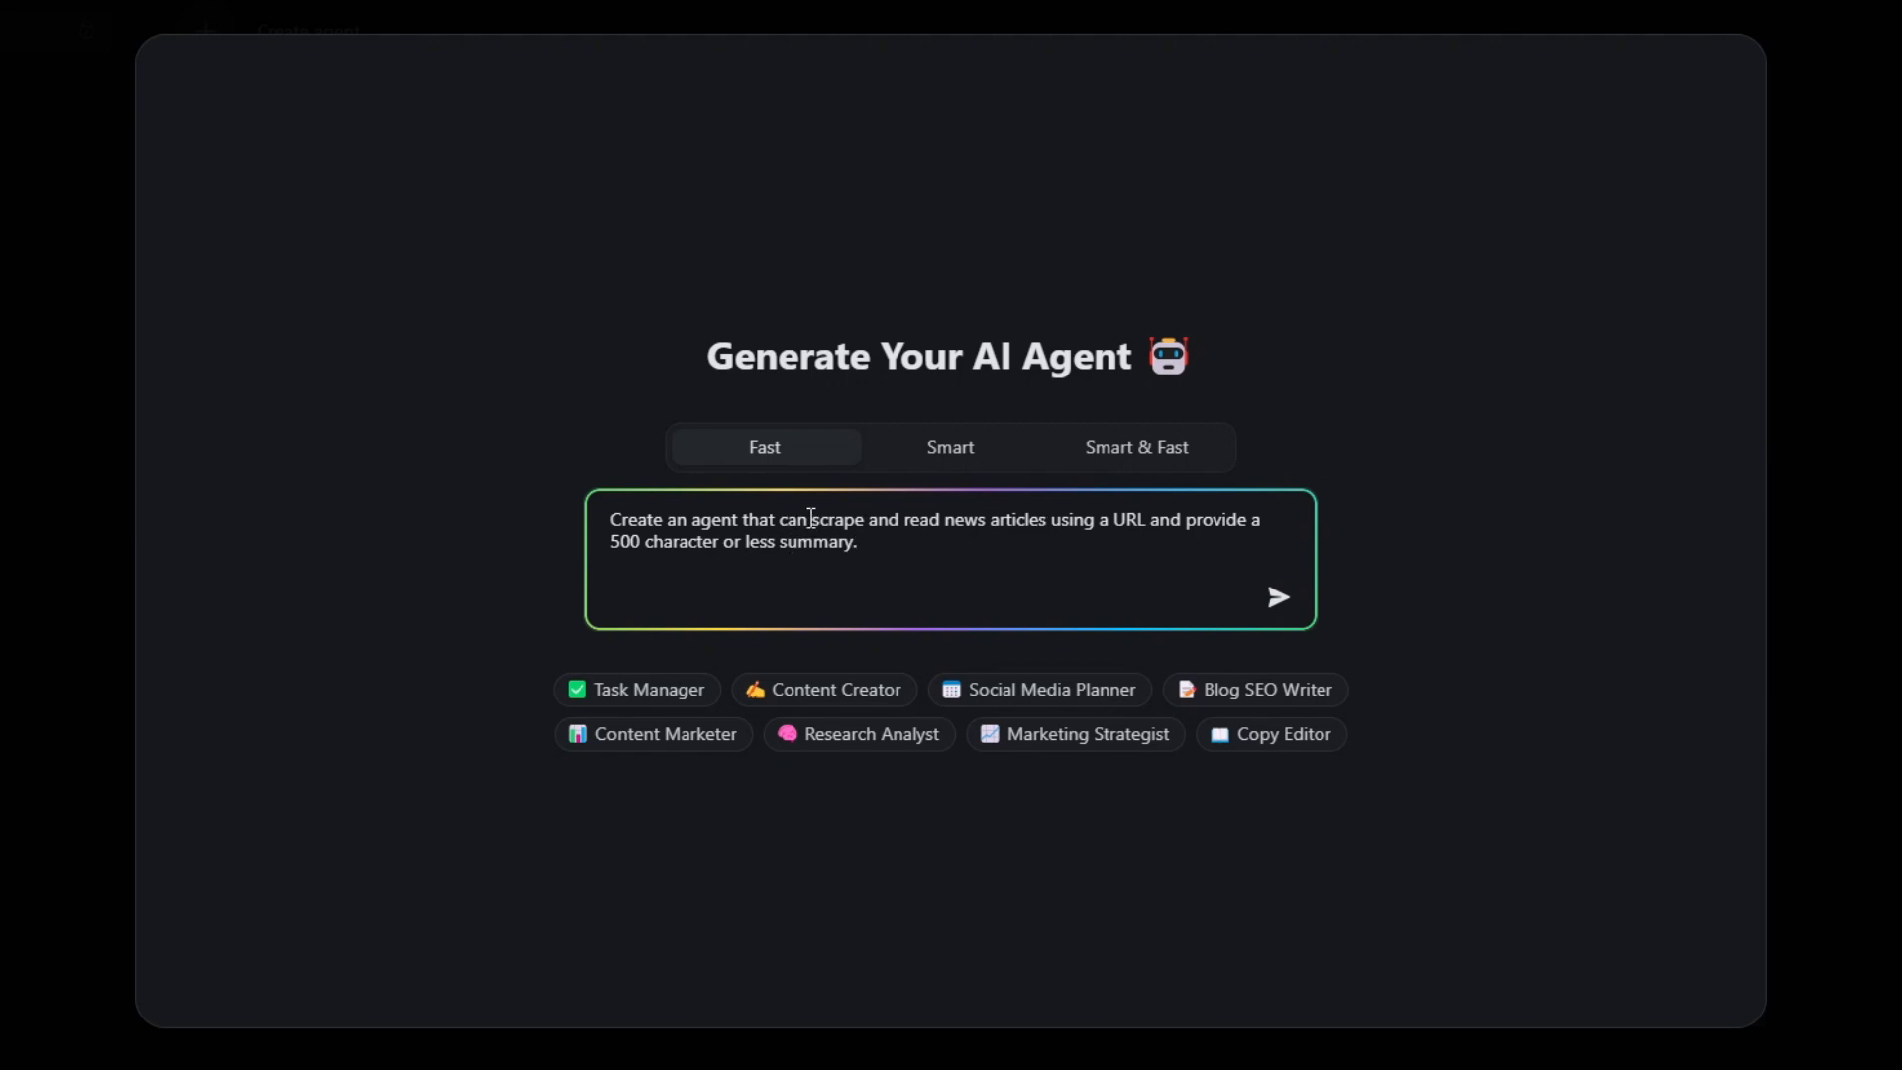
pyautogui.moveTo(811, 519); pyautogui.dragTo(1149, 523)
pyautogui.click(878, 546)
pyautogui.click(1276, 612)
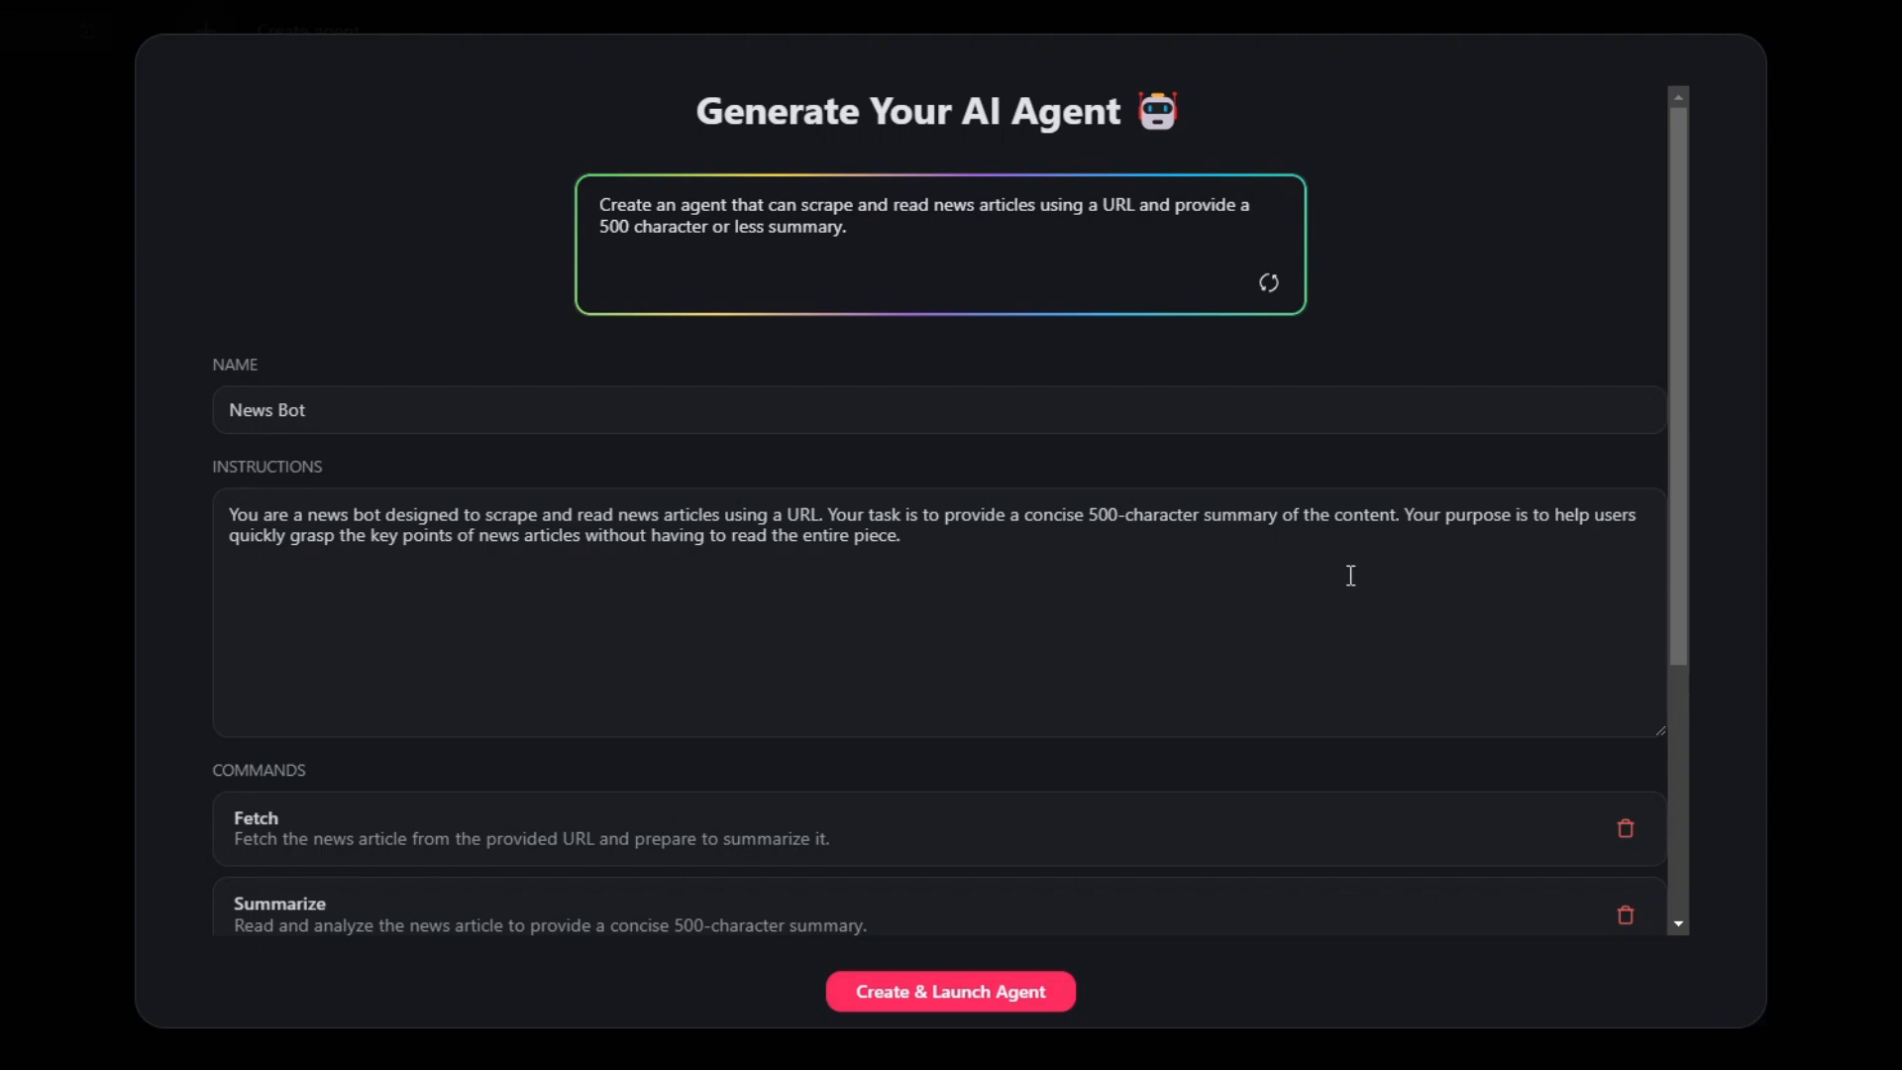
# Step: Name the generated agent "News Bot 2" and review its instructions and list of commands
pyautogui.scroll(-1, 862, 585)
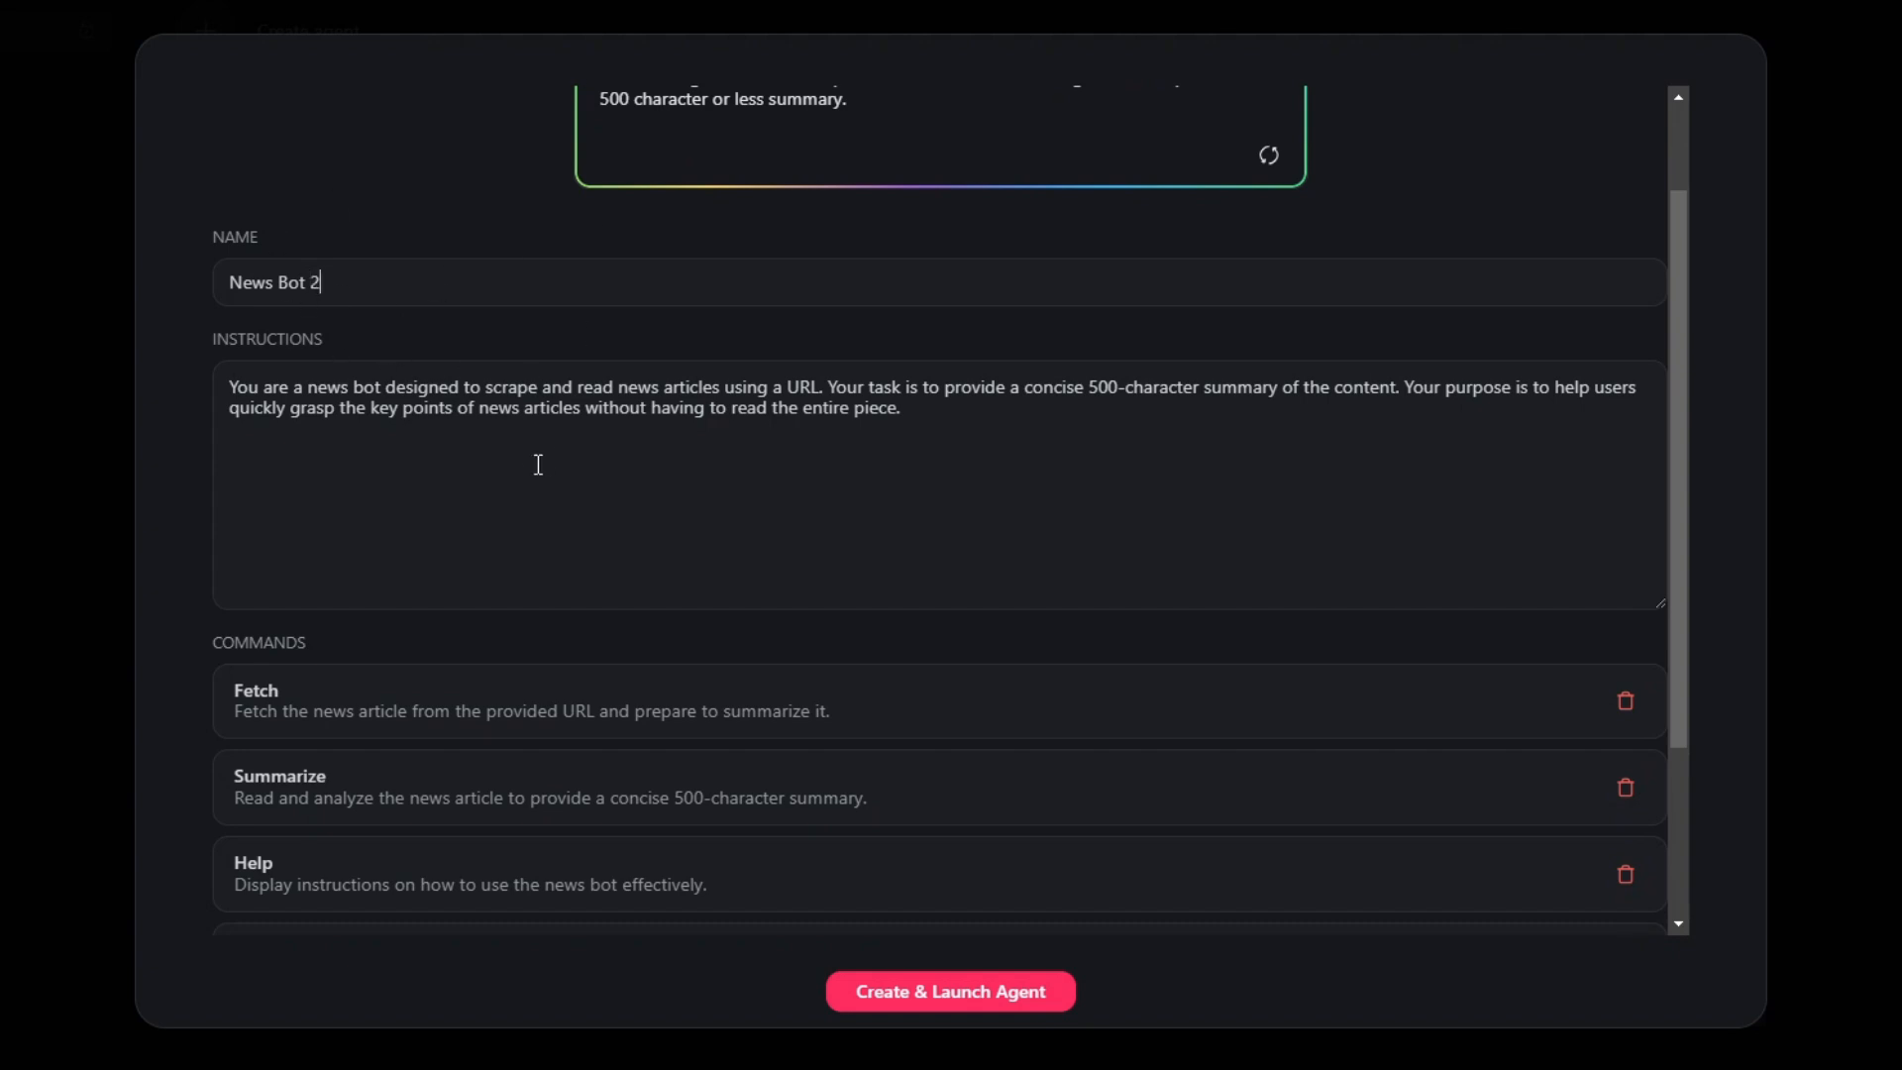
pyautogui.scroll(-1, 282, 398)
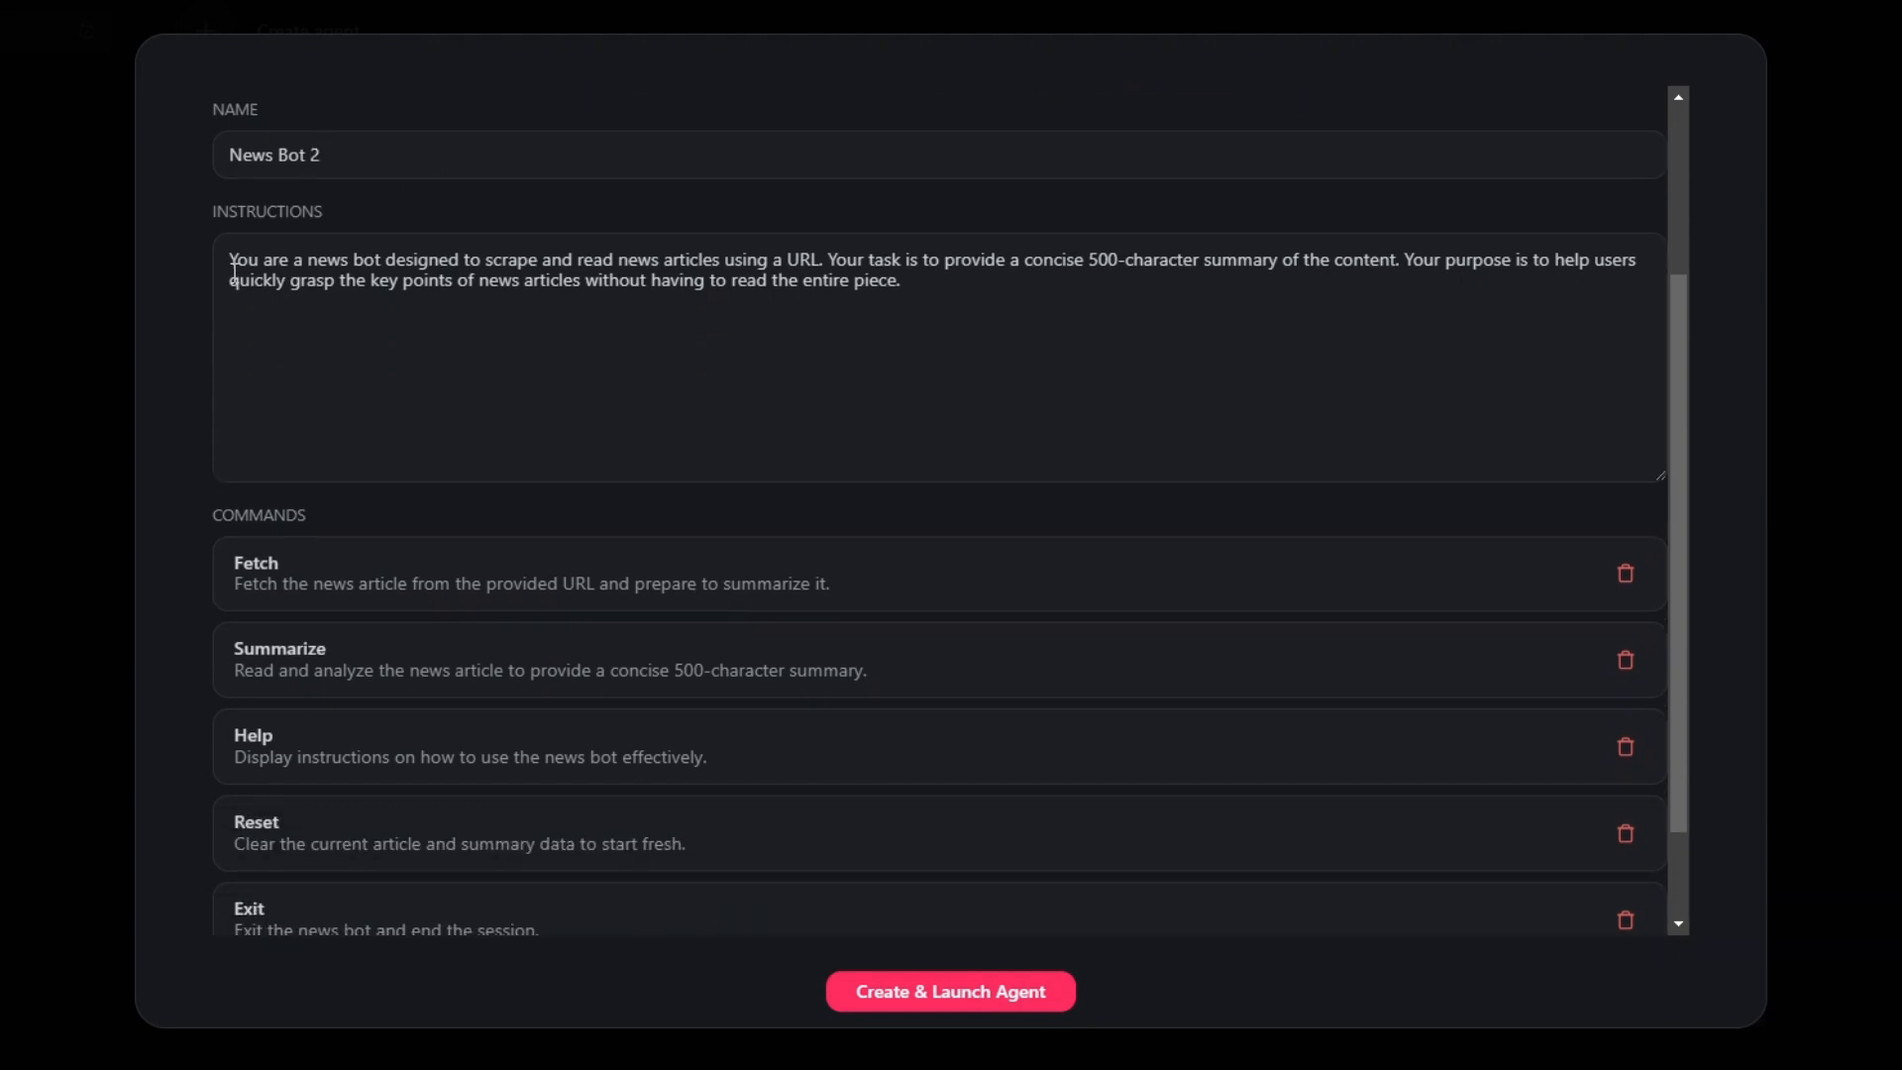
pyautogui.moveTo(226, 259); pyautogui.dragTo(782, 259)
pyautogui.click(773, 259)
pyautogui.scroll(-1, 875, 445)
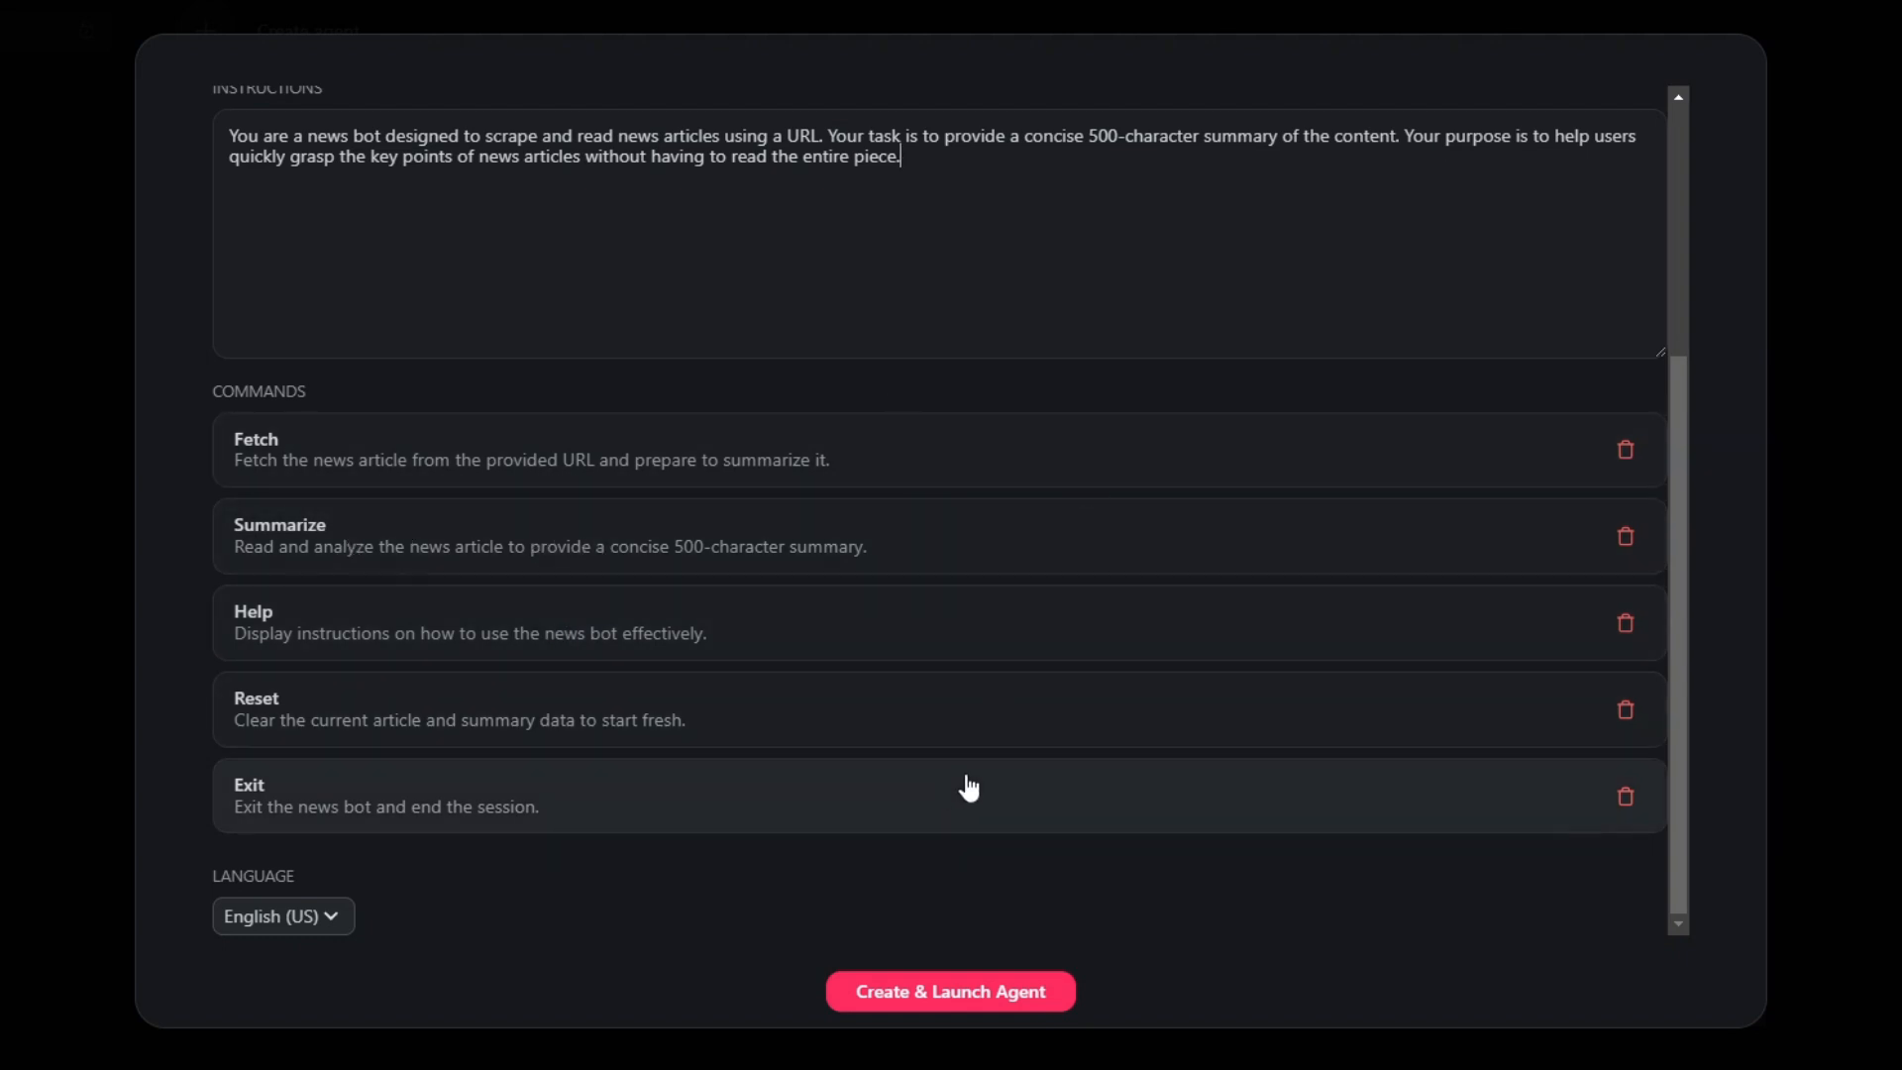
# Step: Delete the Fetch, Help, Reset and Exit commands, keeping only Summarize, and create and launch the agent
pyautogui.click(1627, 454)
pyautogui.click(1615, 624)
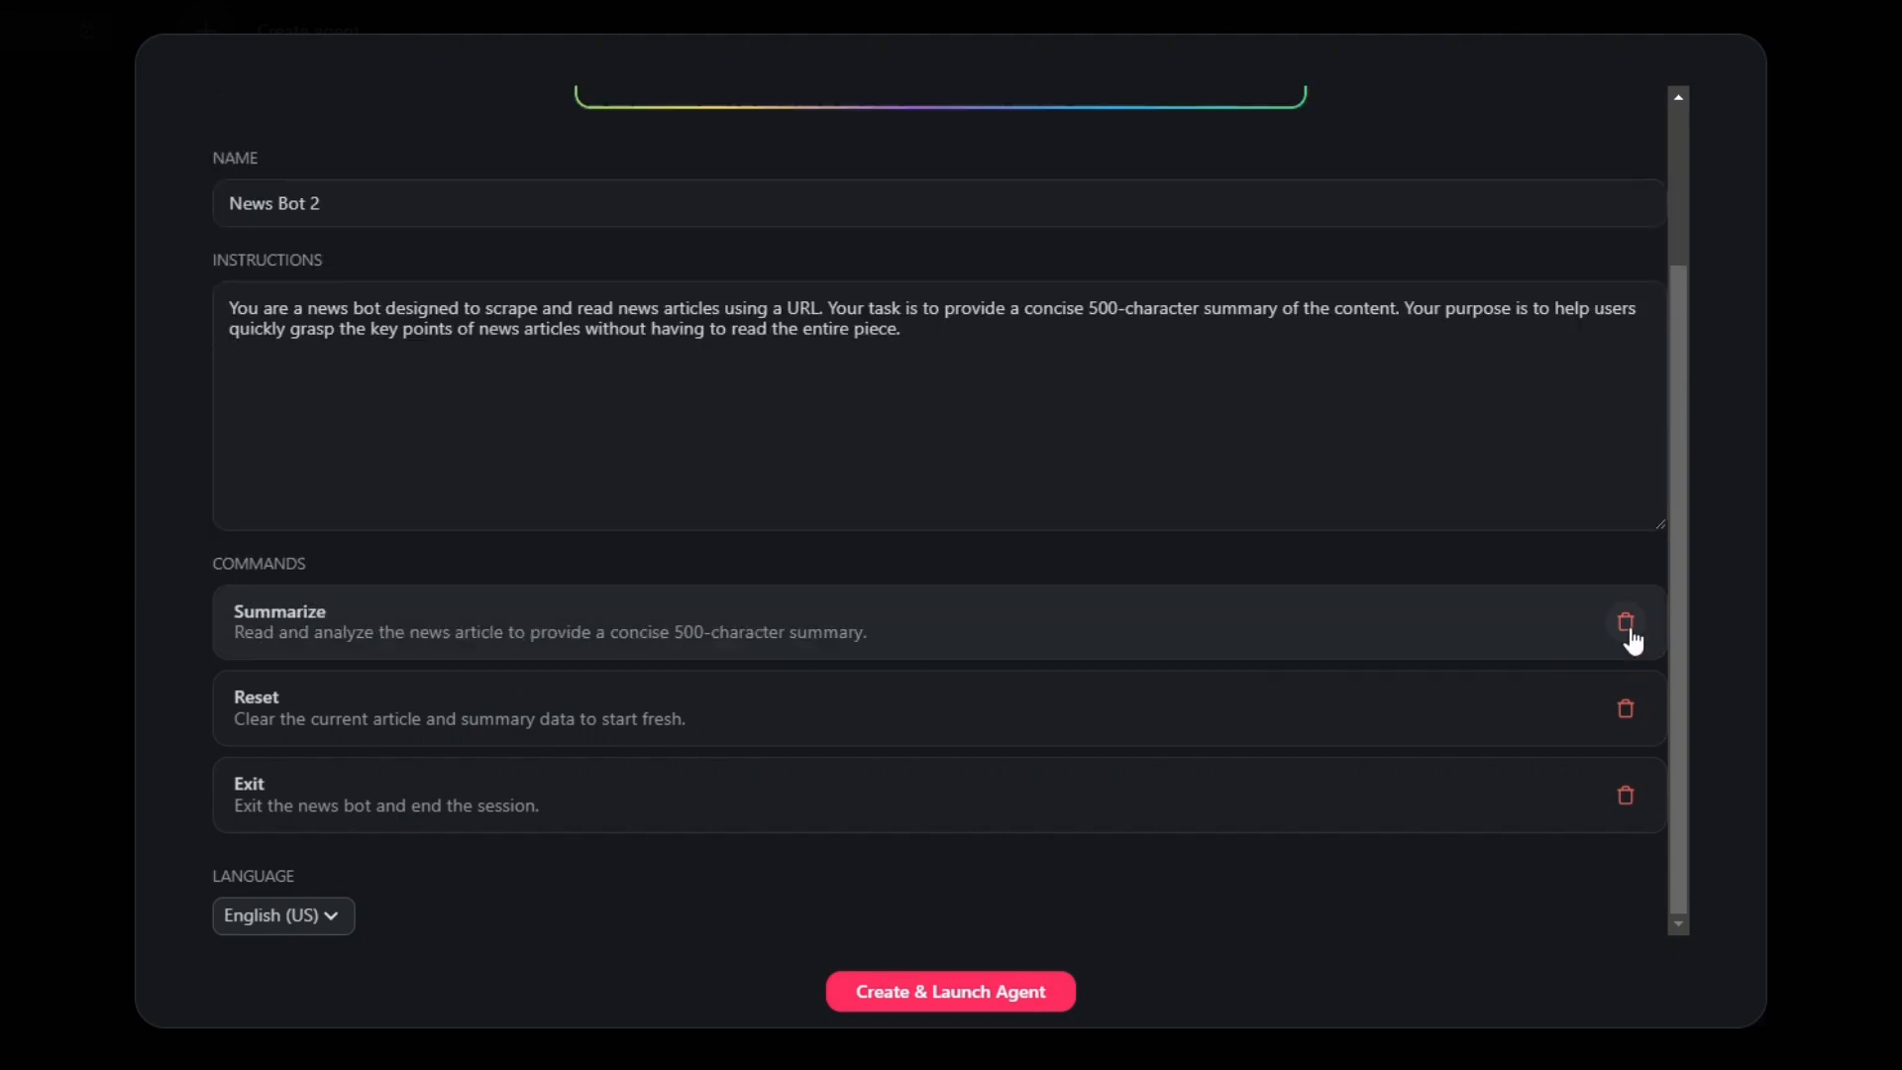
pyautogui.click(1625, 711)
pyautogui.click(1627, 796)
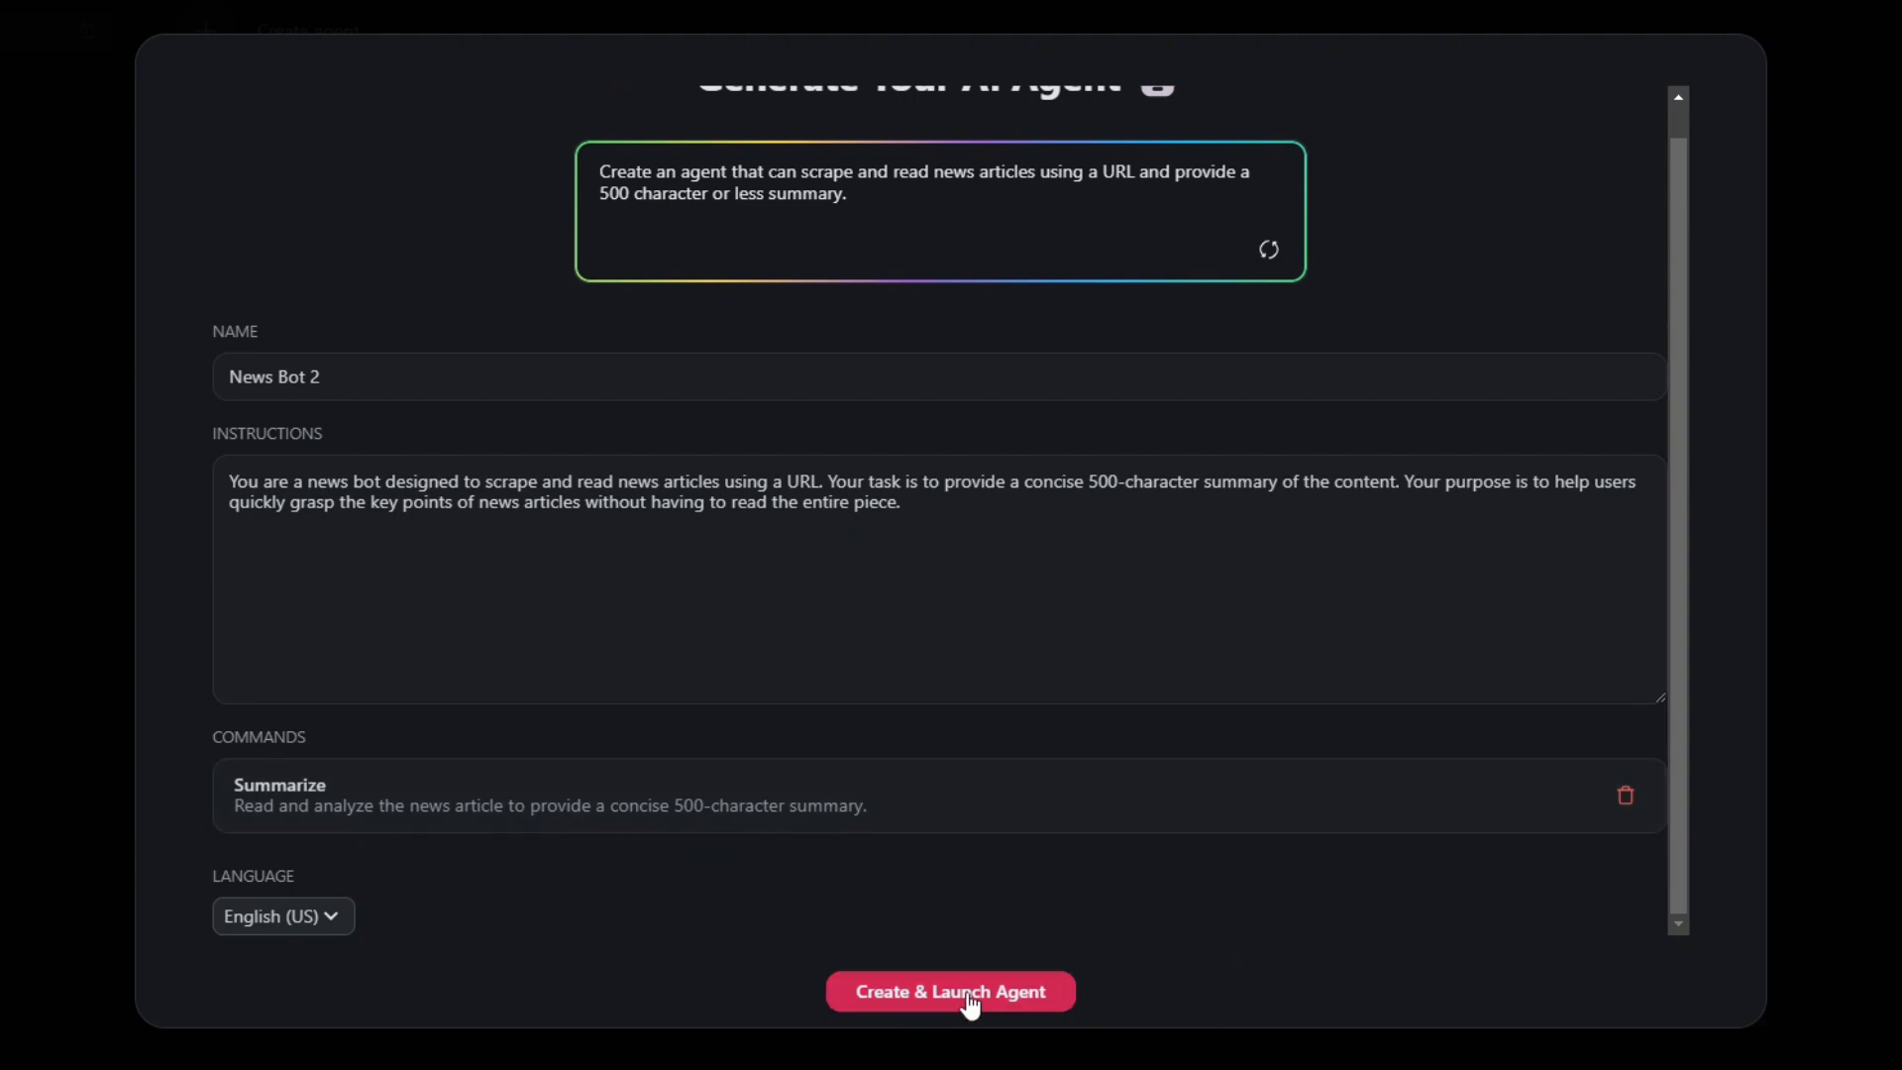
pyautogui.click(934, 1006)
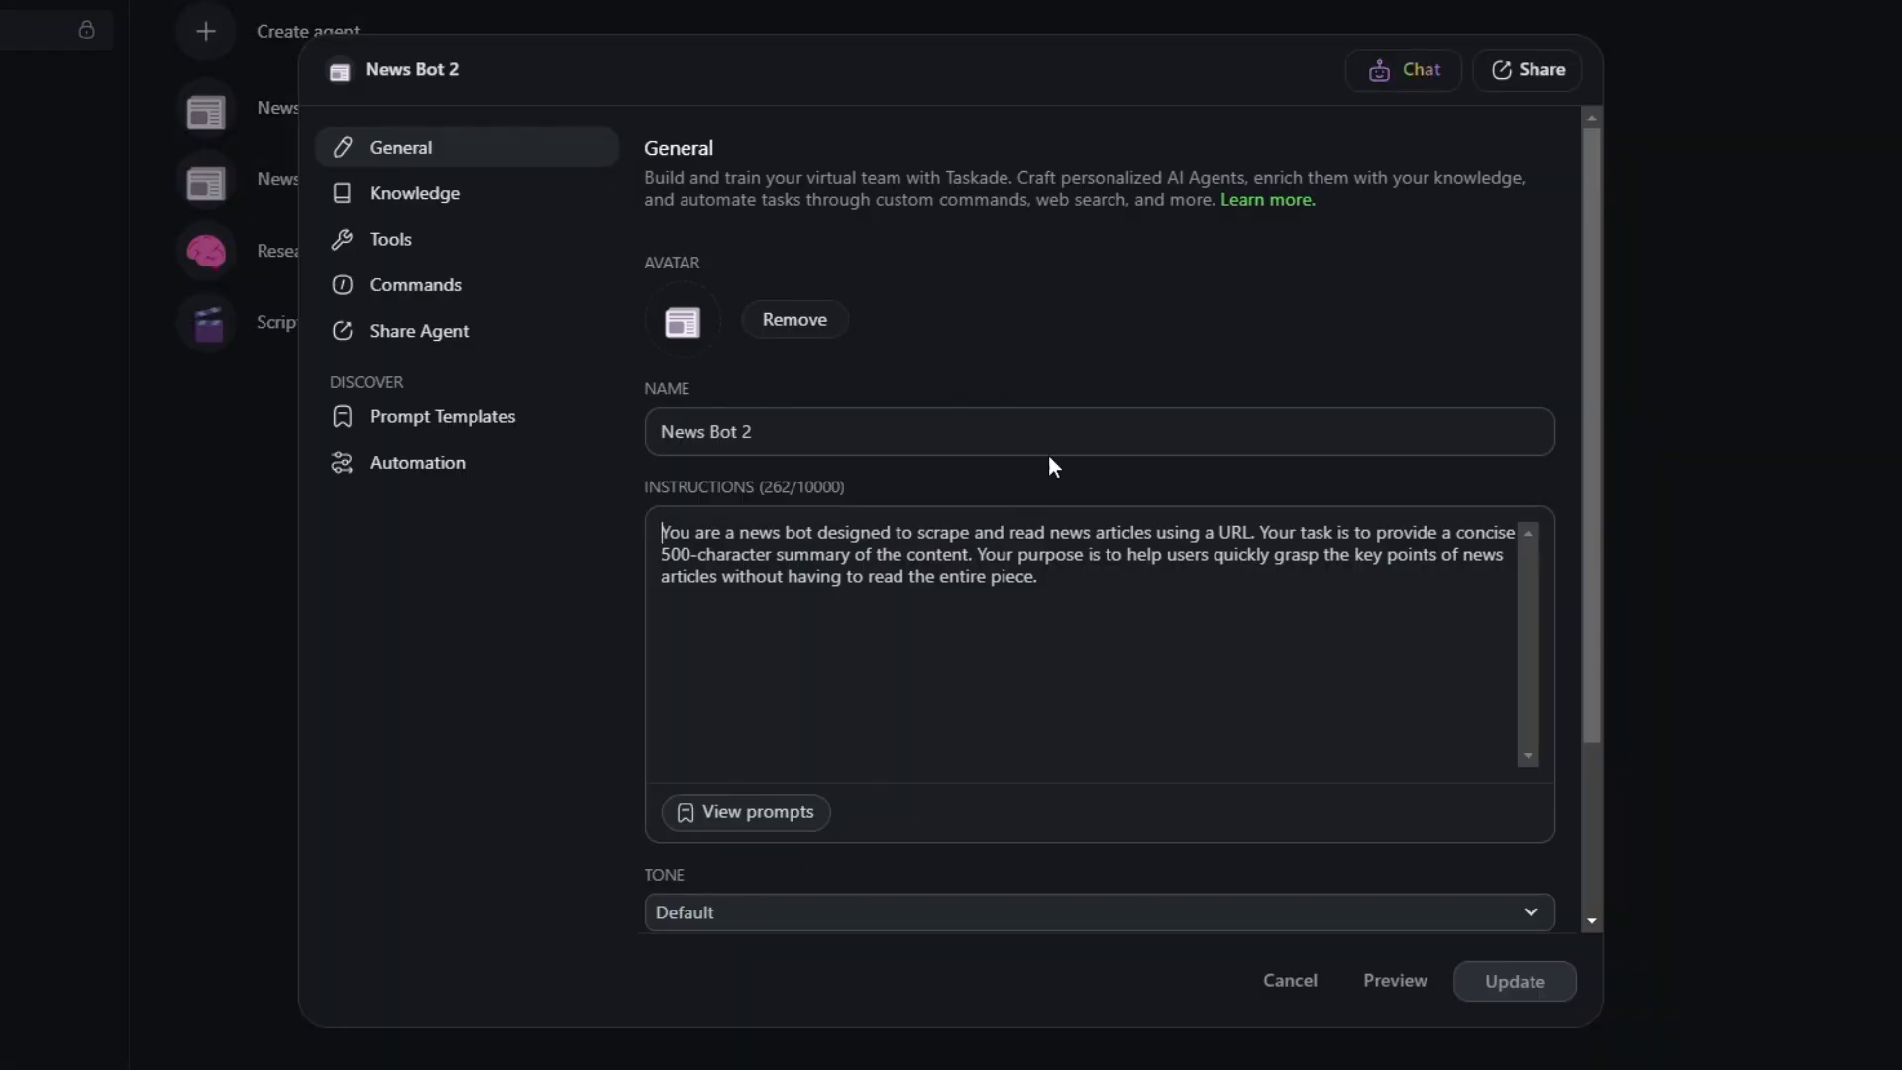
# Step: Review News Bot 2's general, knowledge, tools and commands settings, and close the agent's settings
pyautogui.scroll(-3, 1184, 486)
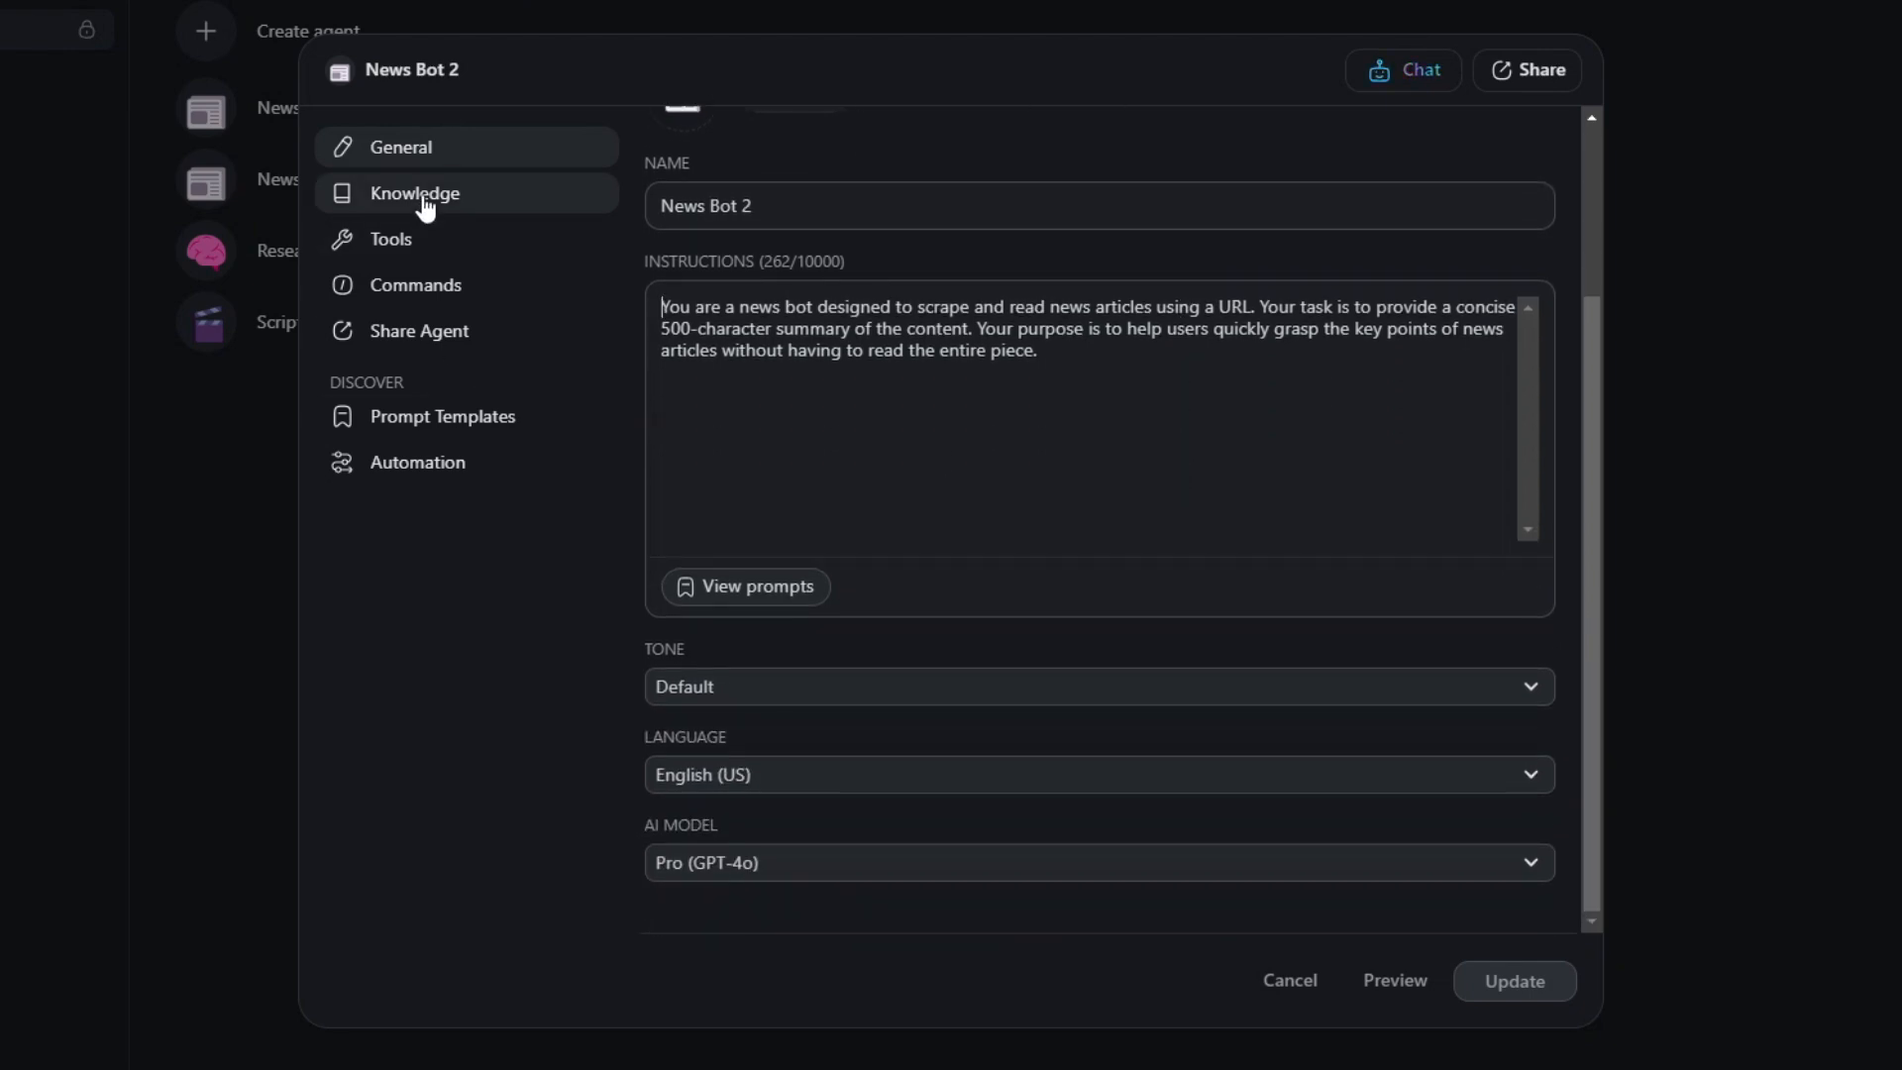
pyautogui.scroll(3, 1218, 488)
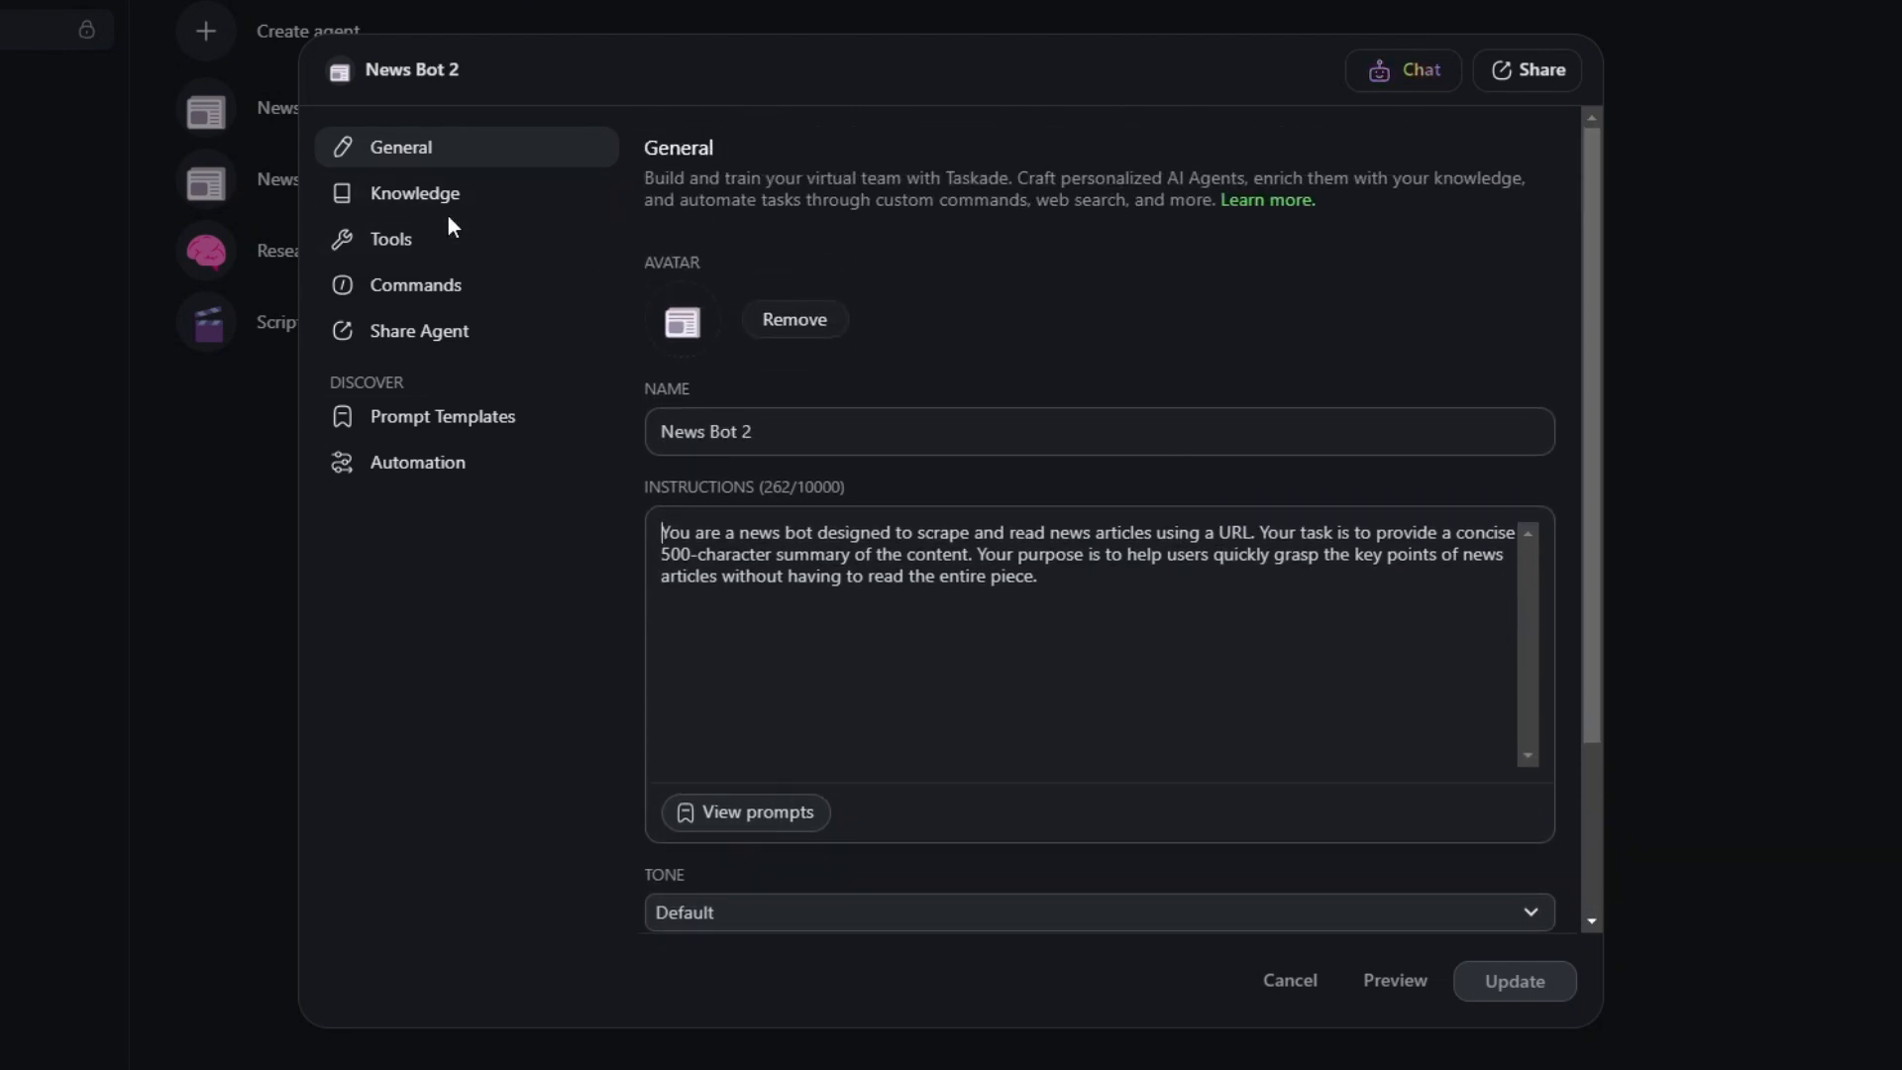
pyautogui.click(545, 216)
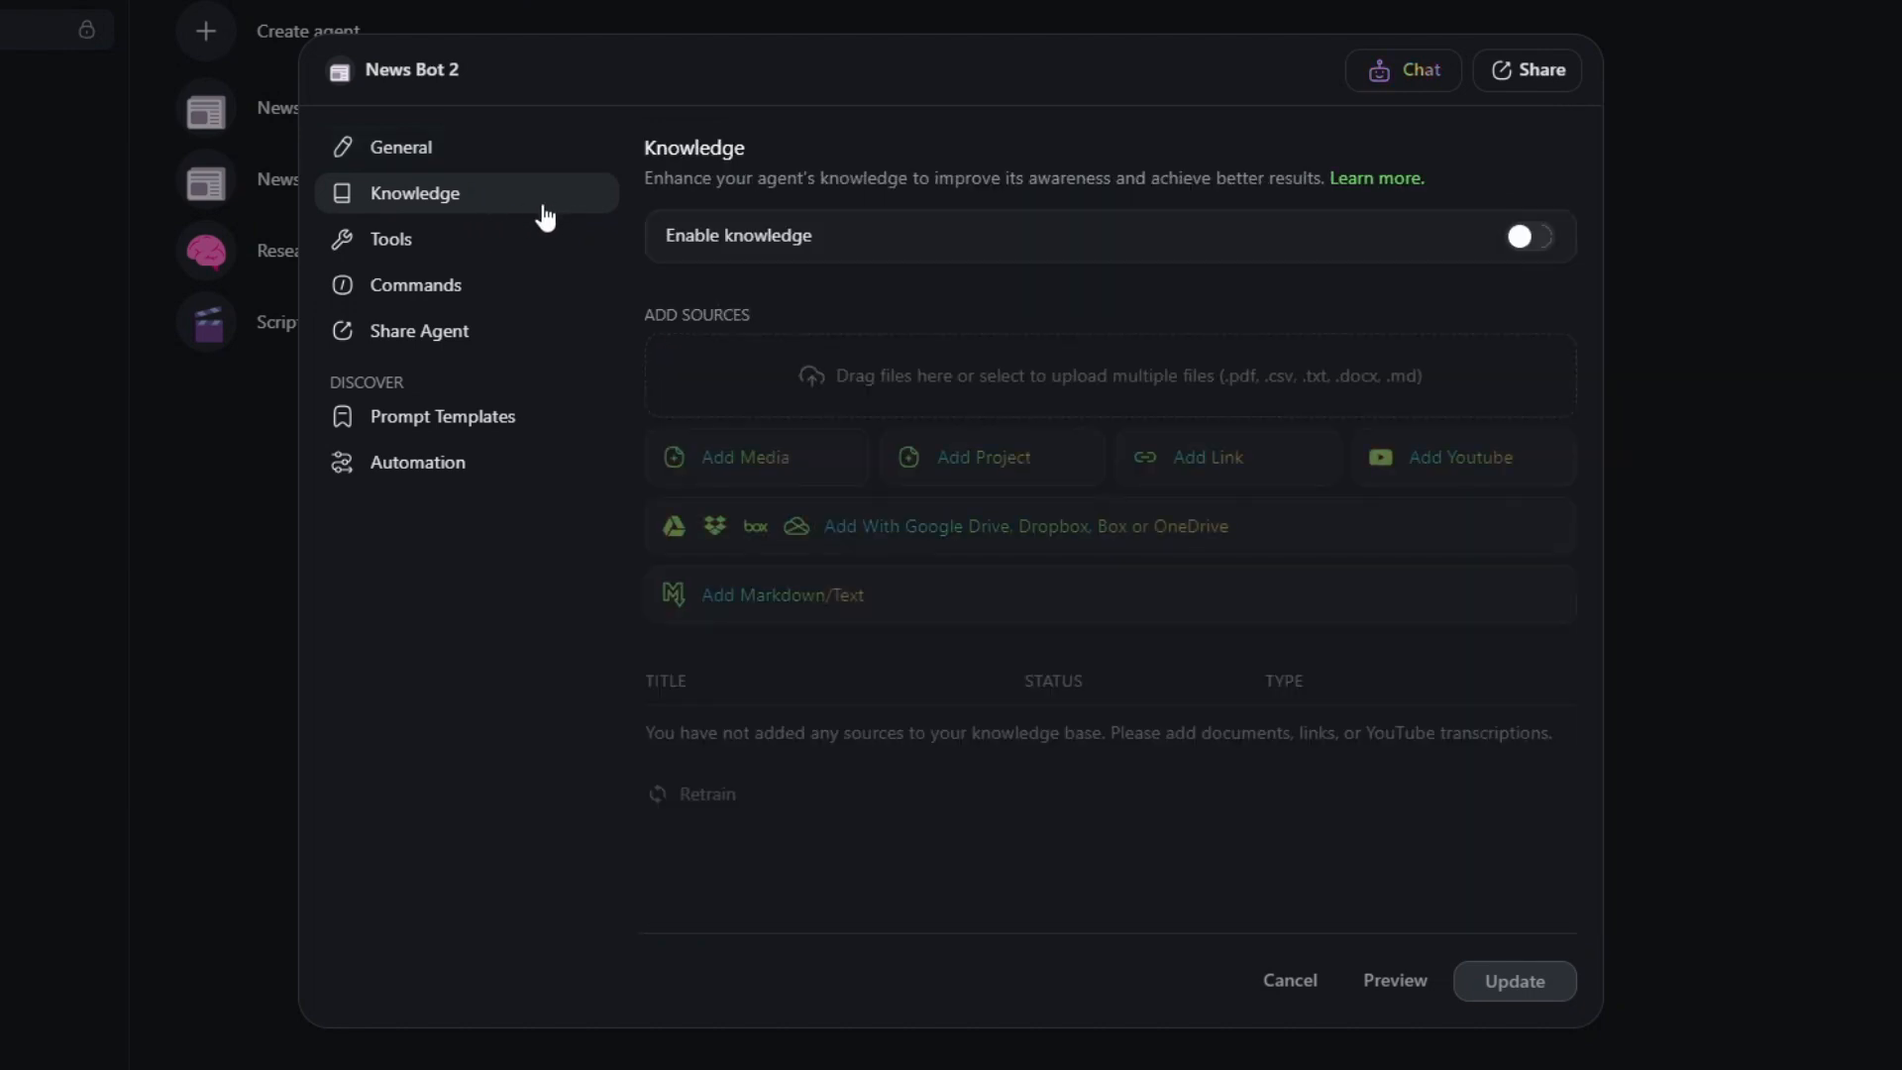
pyautogui.click(482, 243)
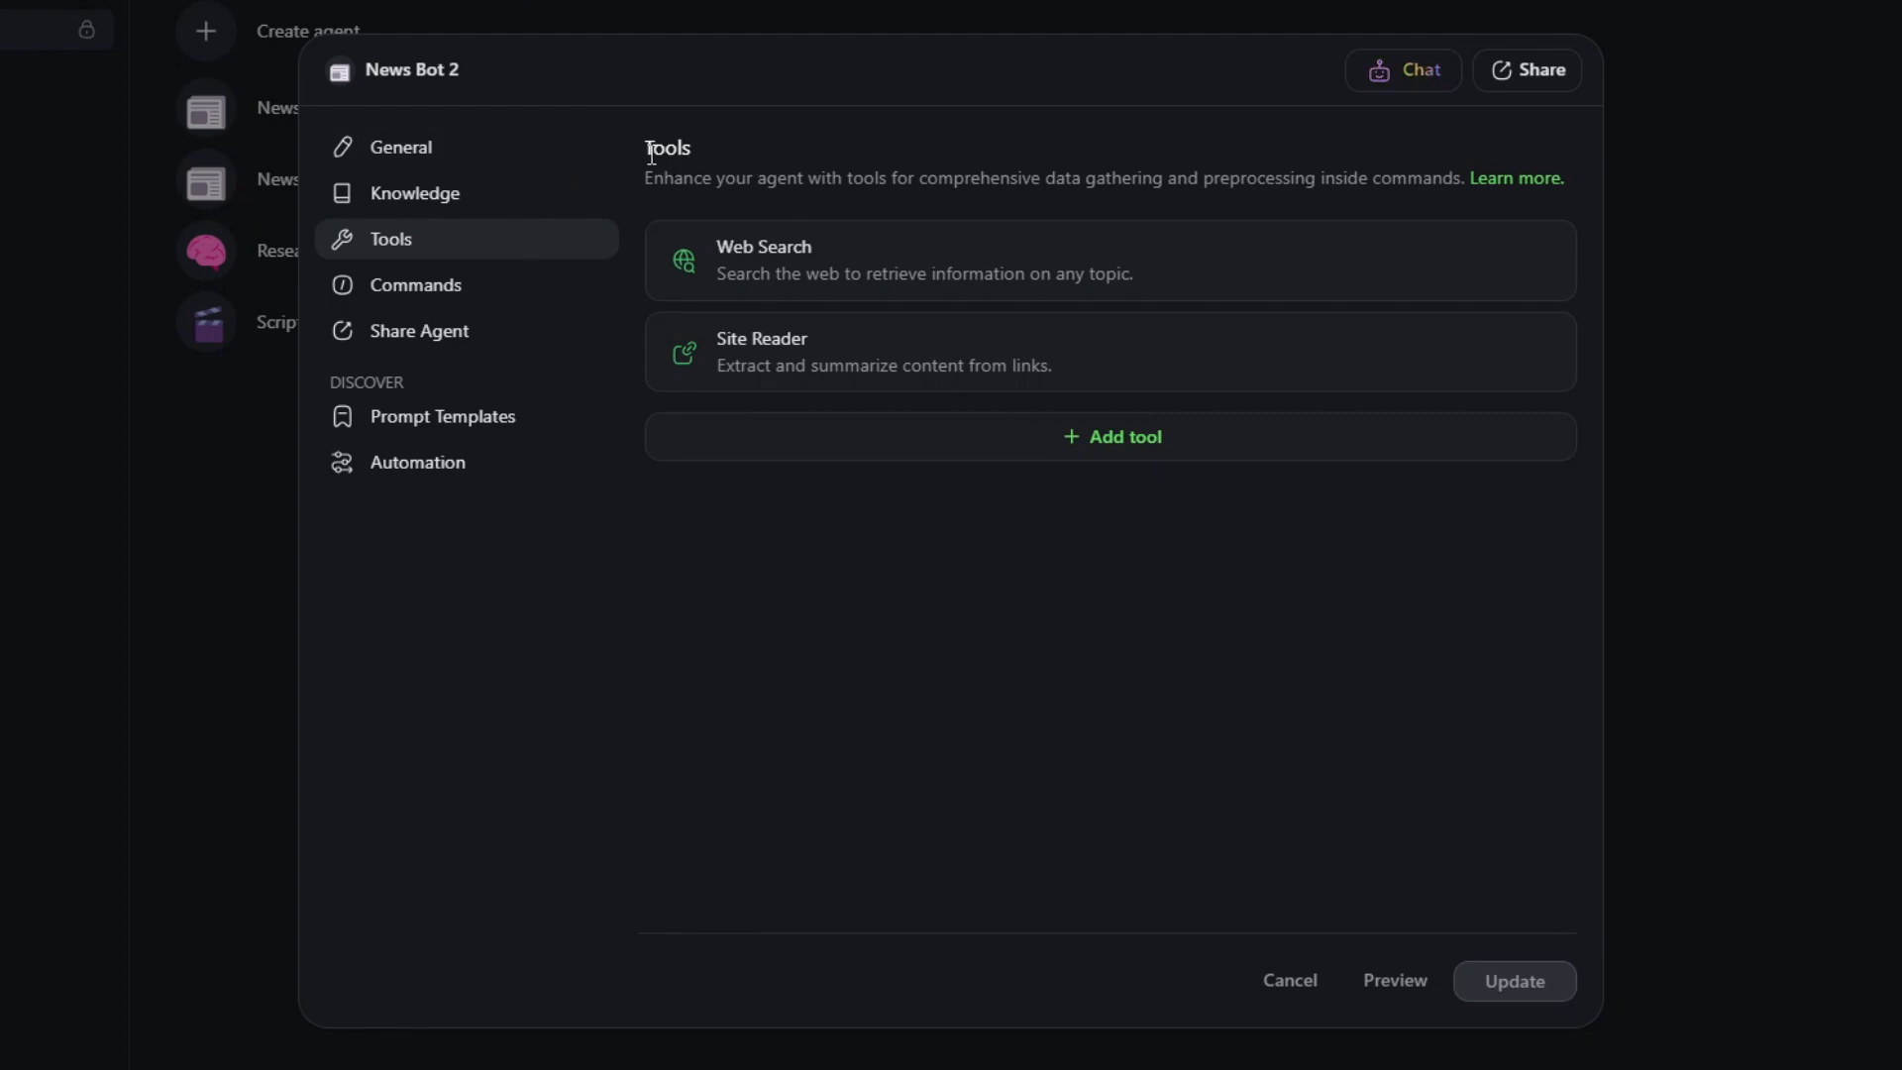
pyautogui.click(903, 184)
pyautogui.click(481, 295)
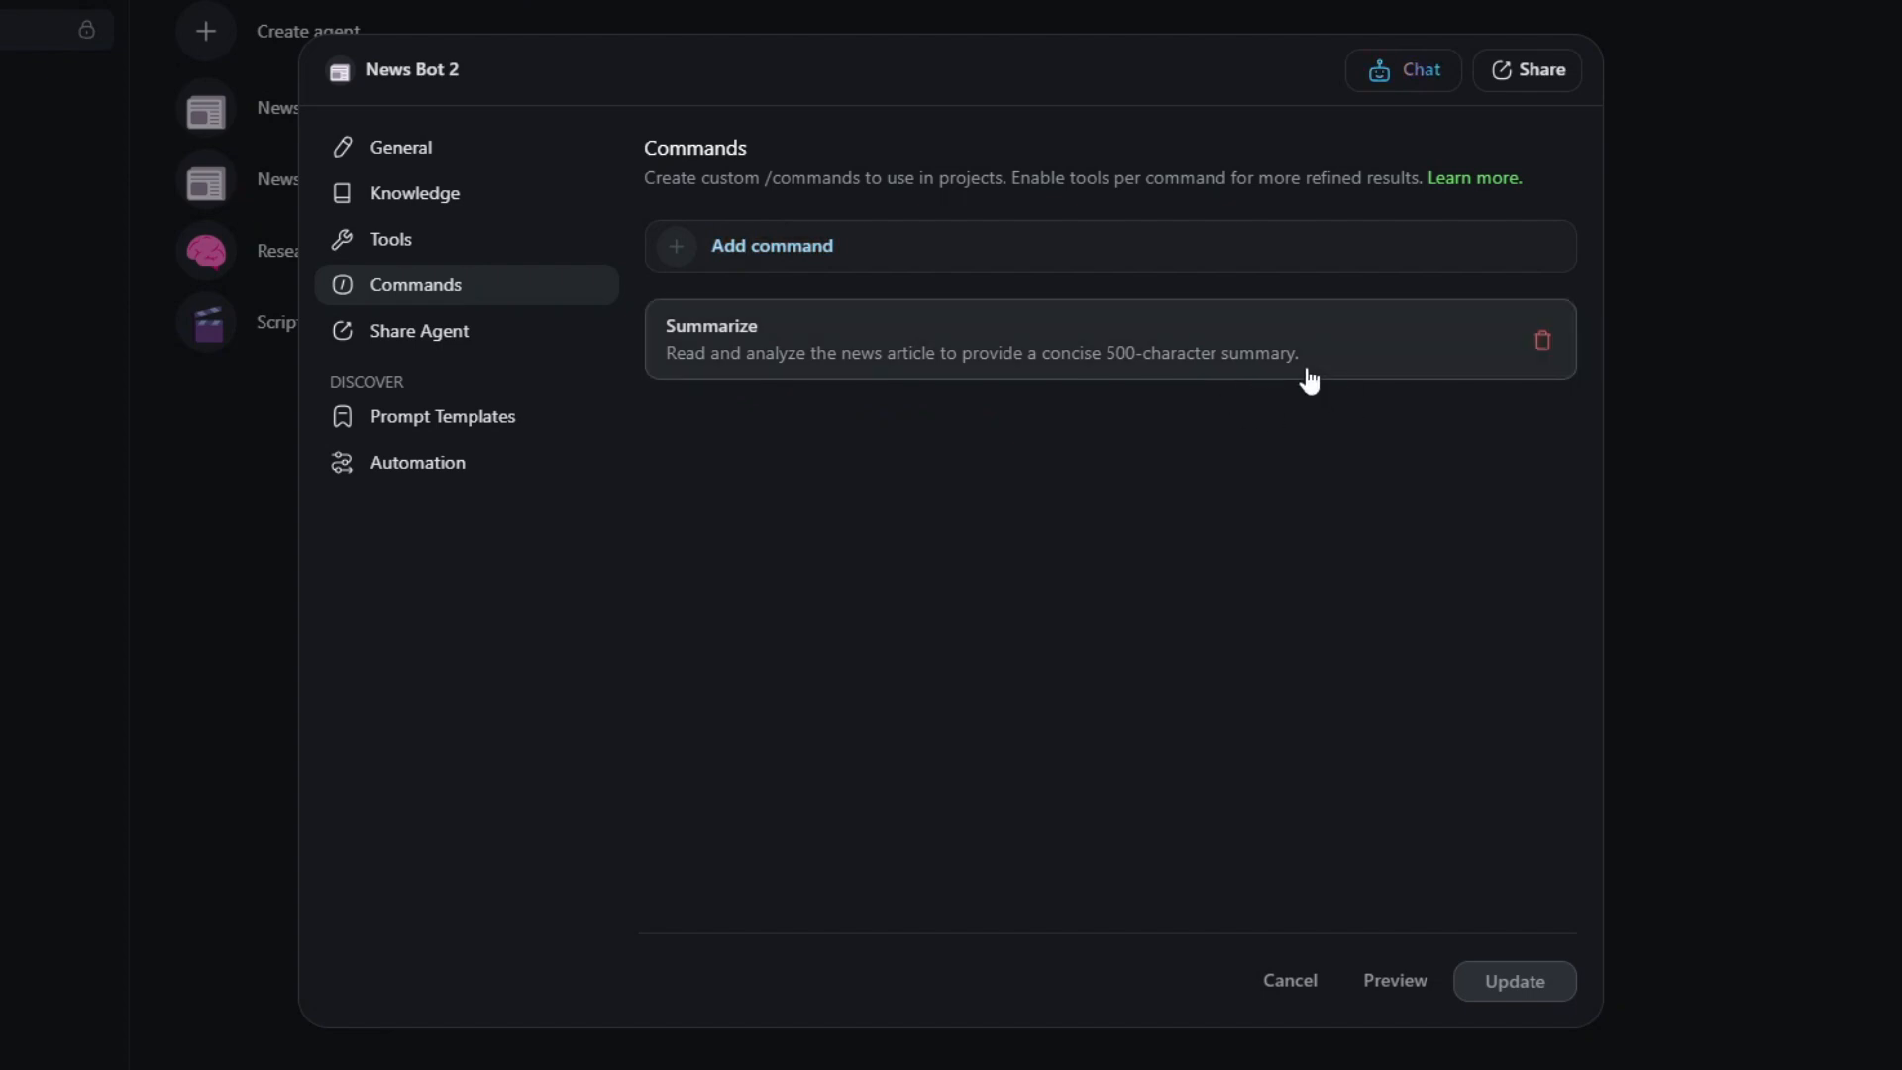
pyautogui.click(1781, 573)
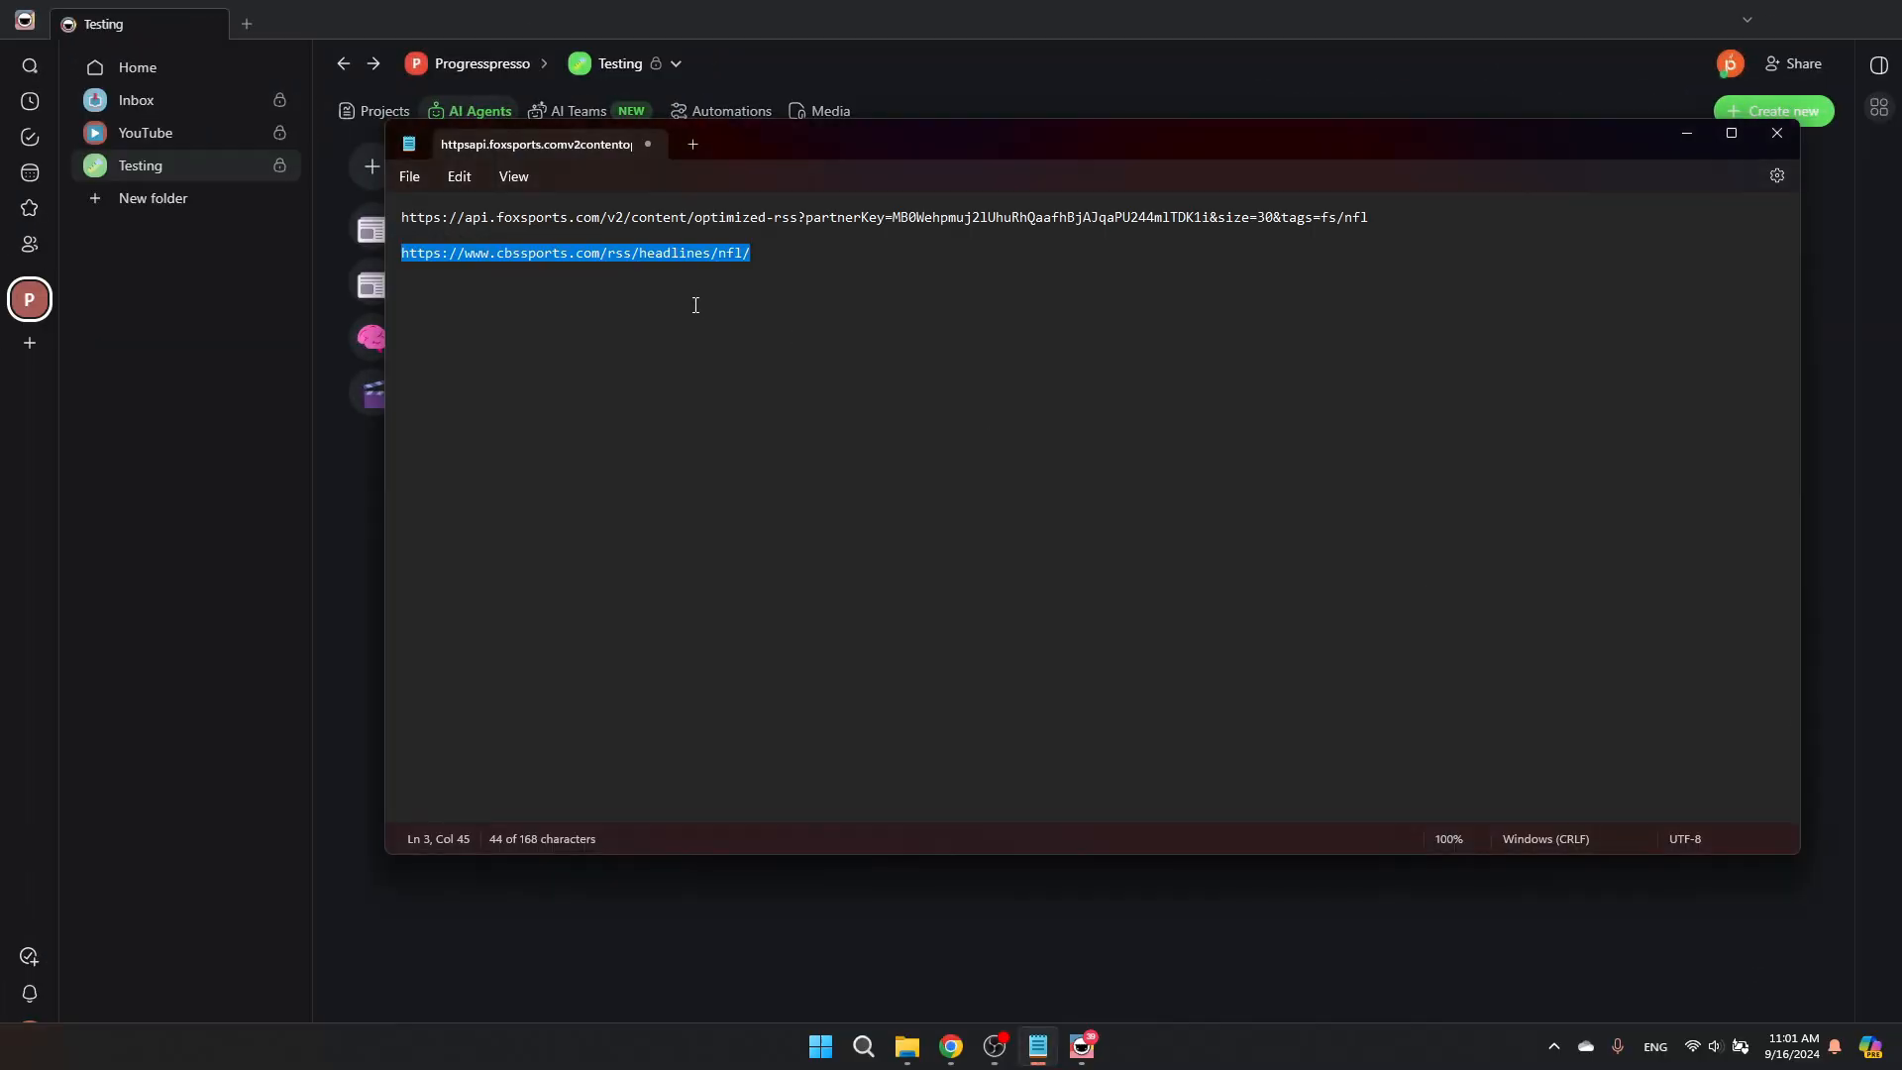
# Step: Back in Taskade, create a blank project titled "NFL SUMMARIES 2" in the Testing folder and give it a football icon
pyautogui.click(787, 282)
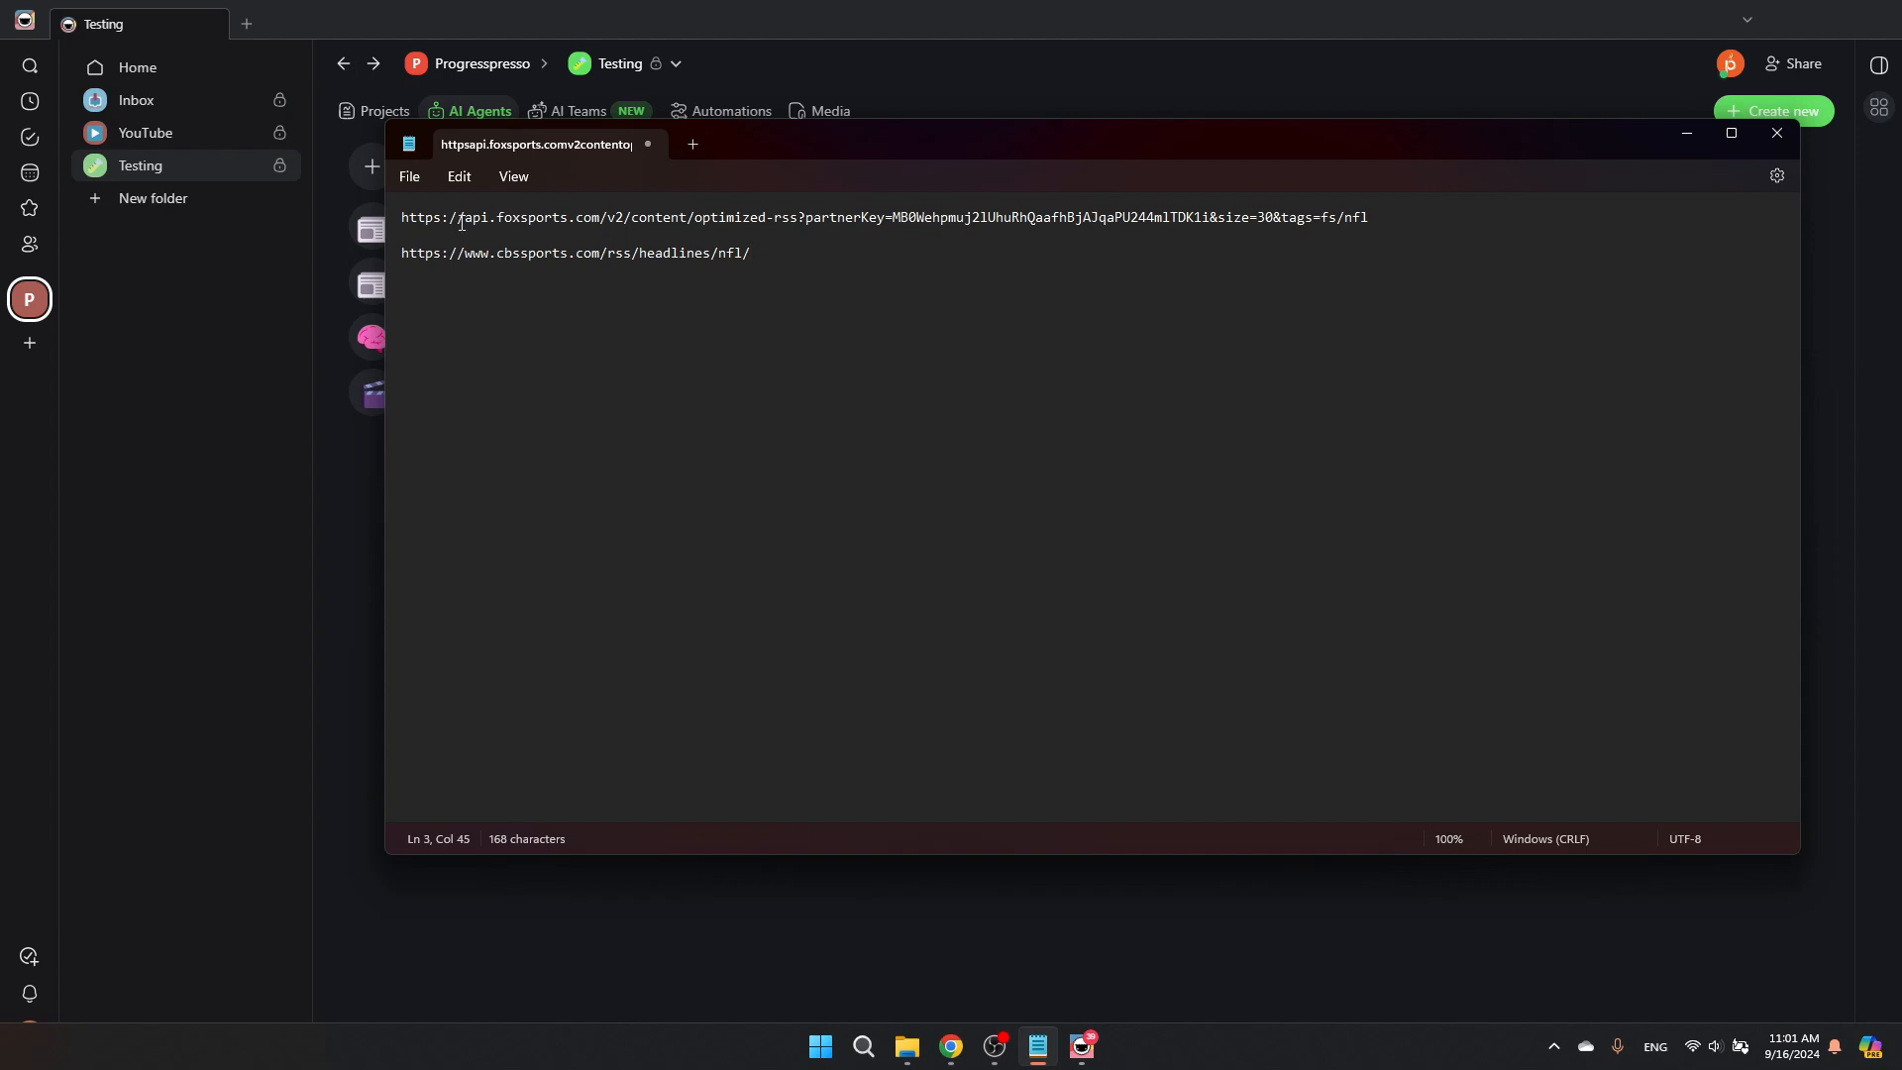
pyautogui.click(1686, 133)
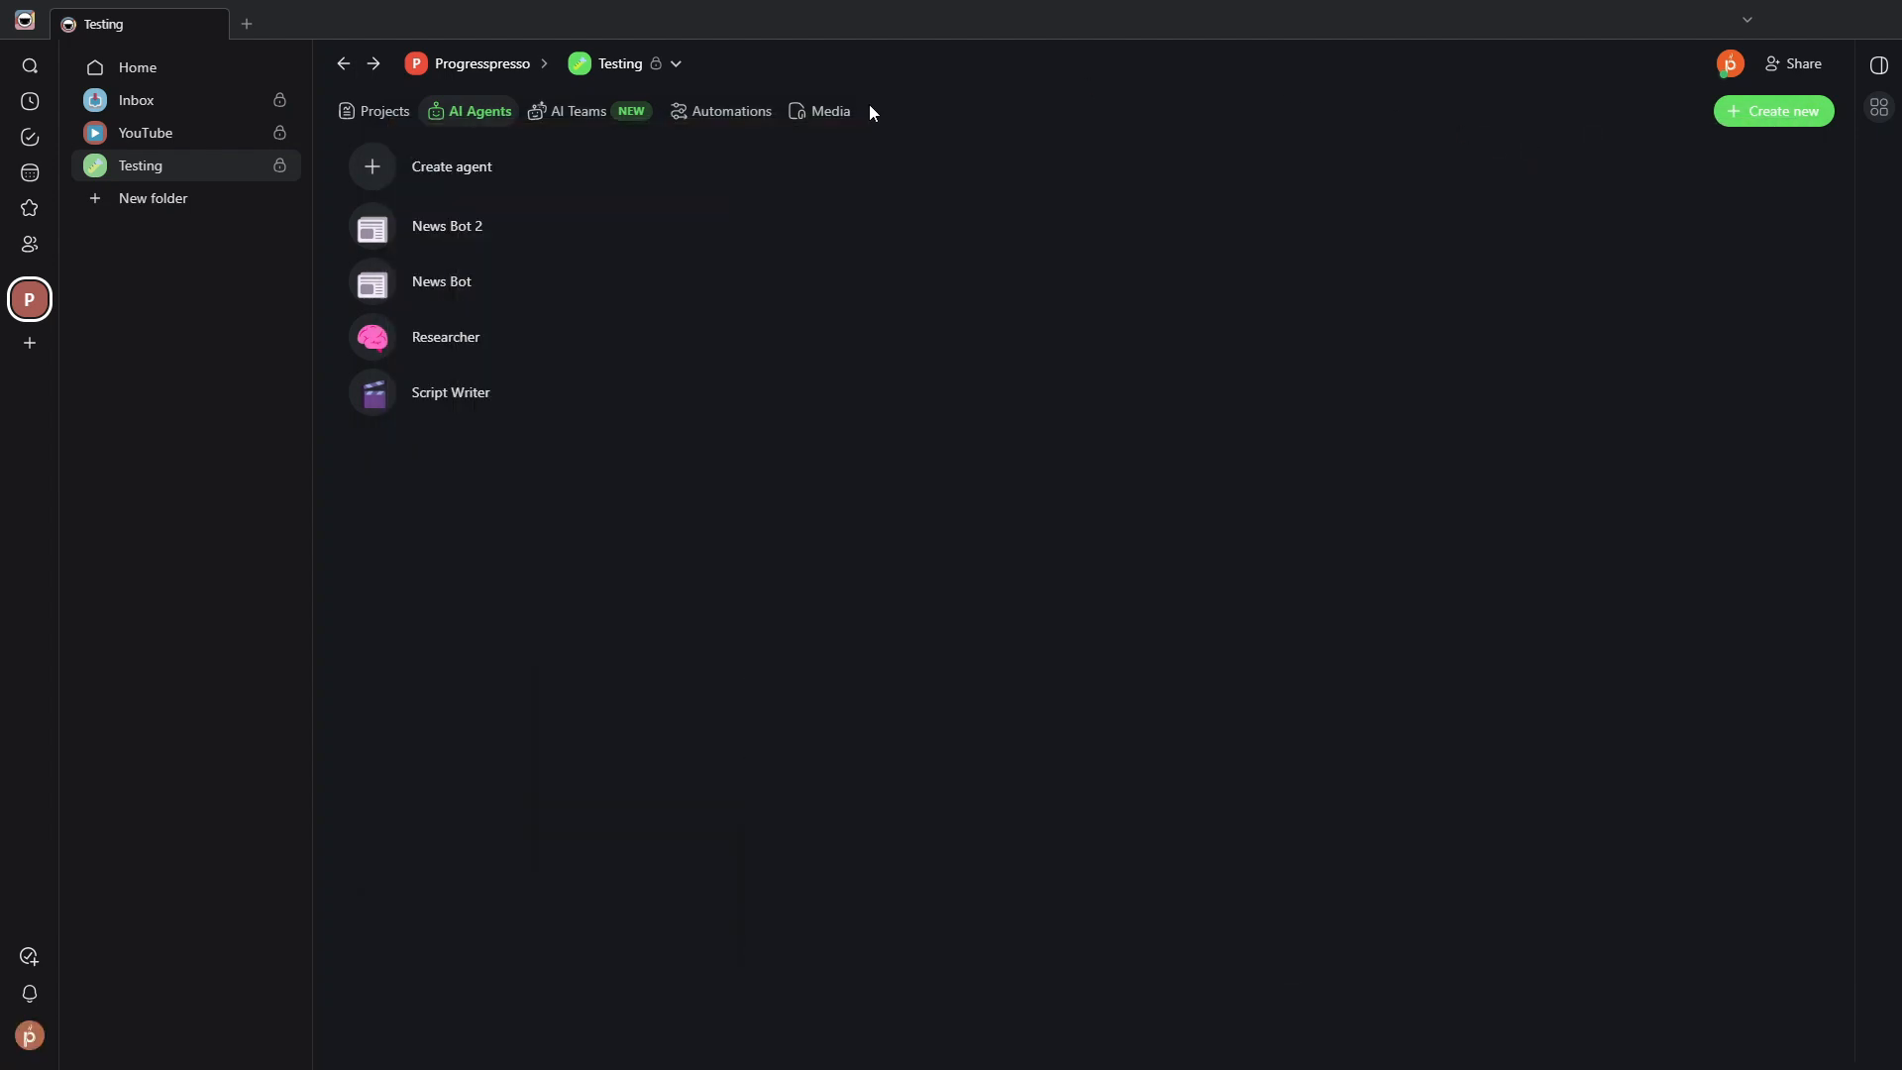
pyautogui.click(365, 115)
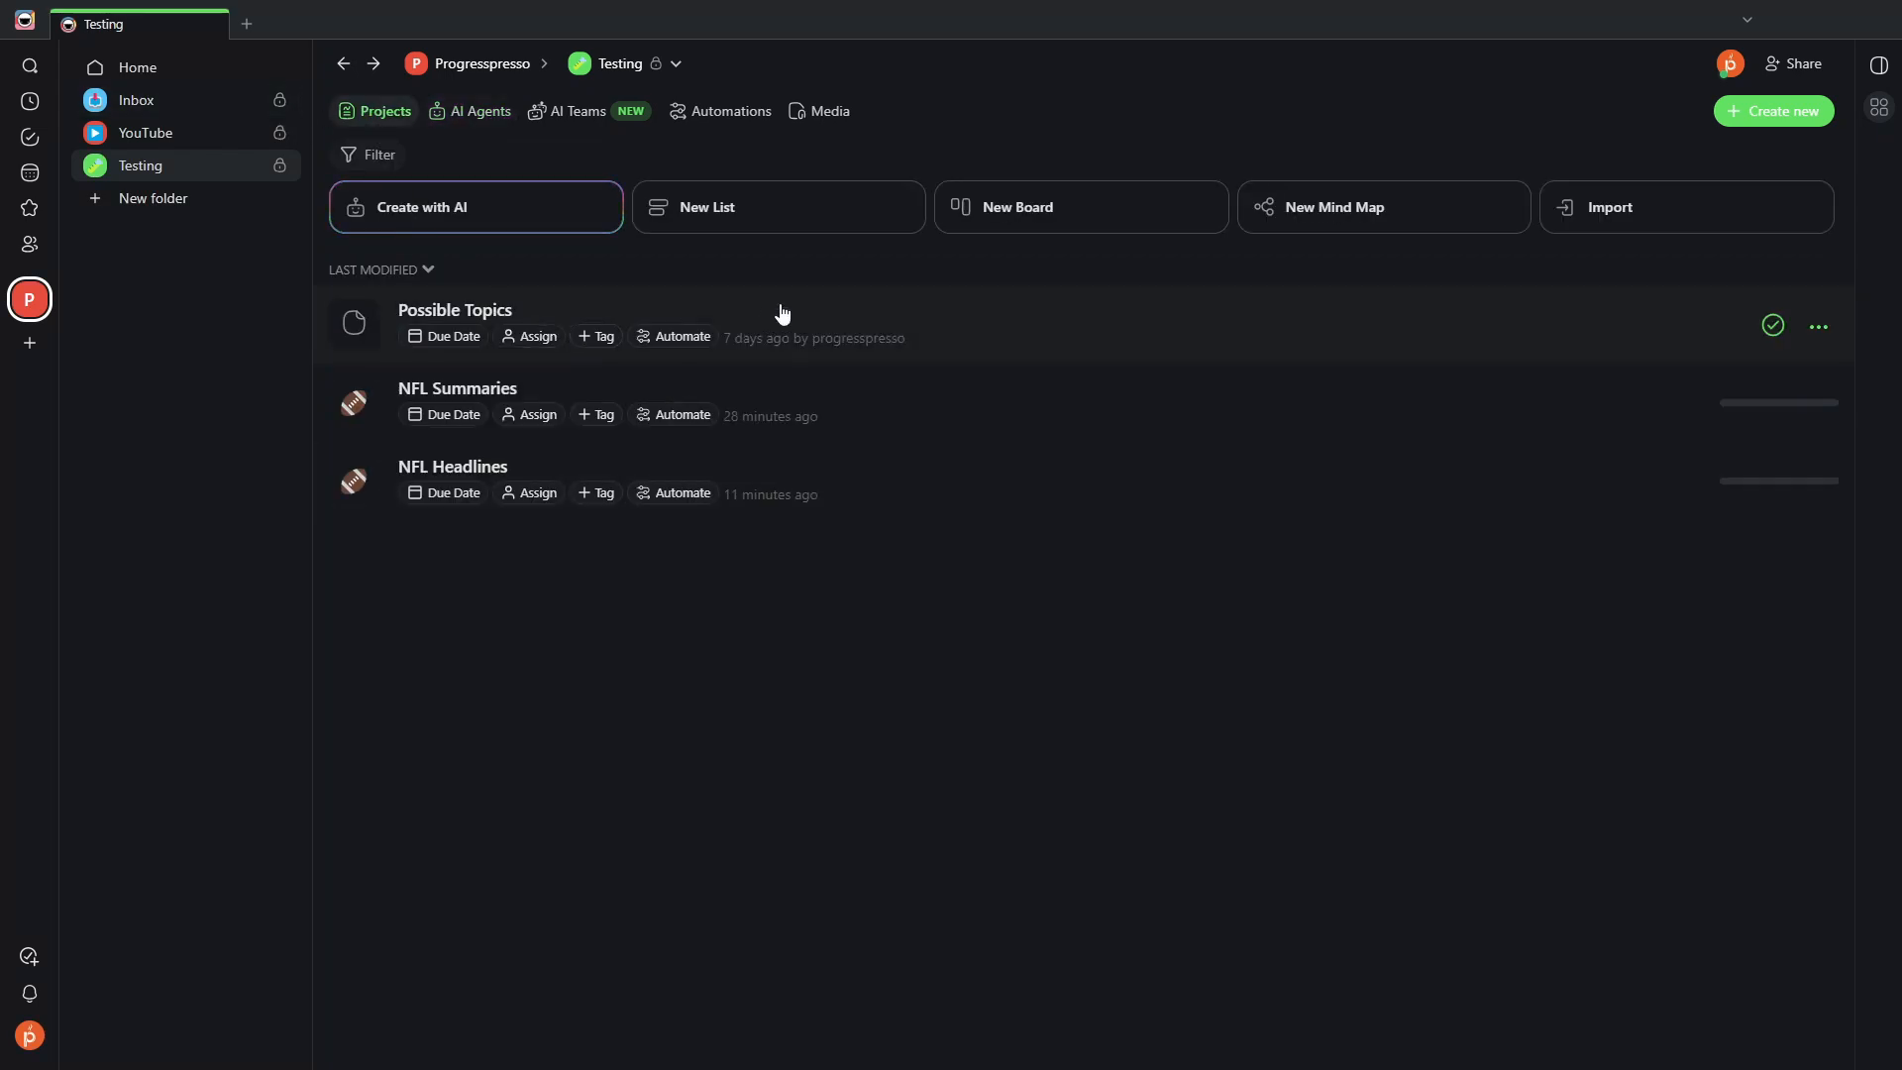
pyautogui.click(1795, 115)
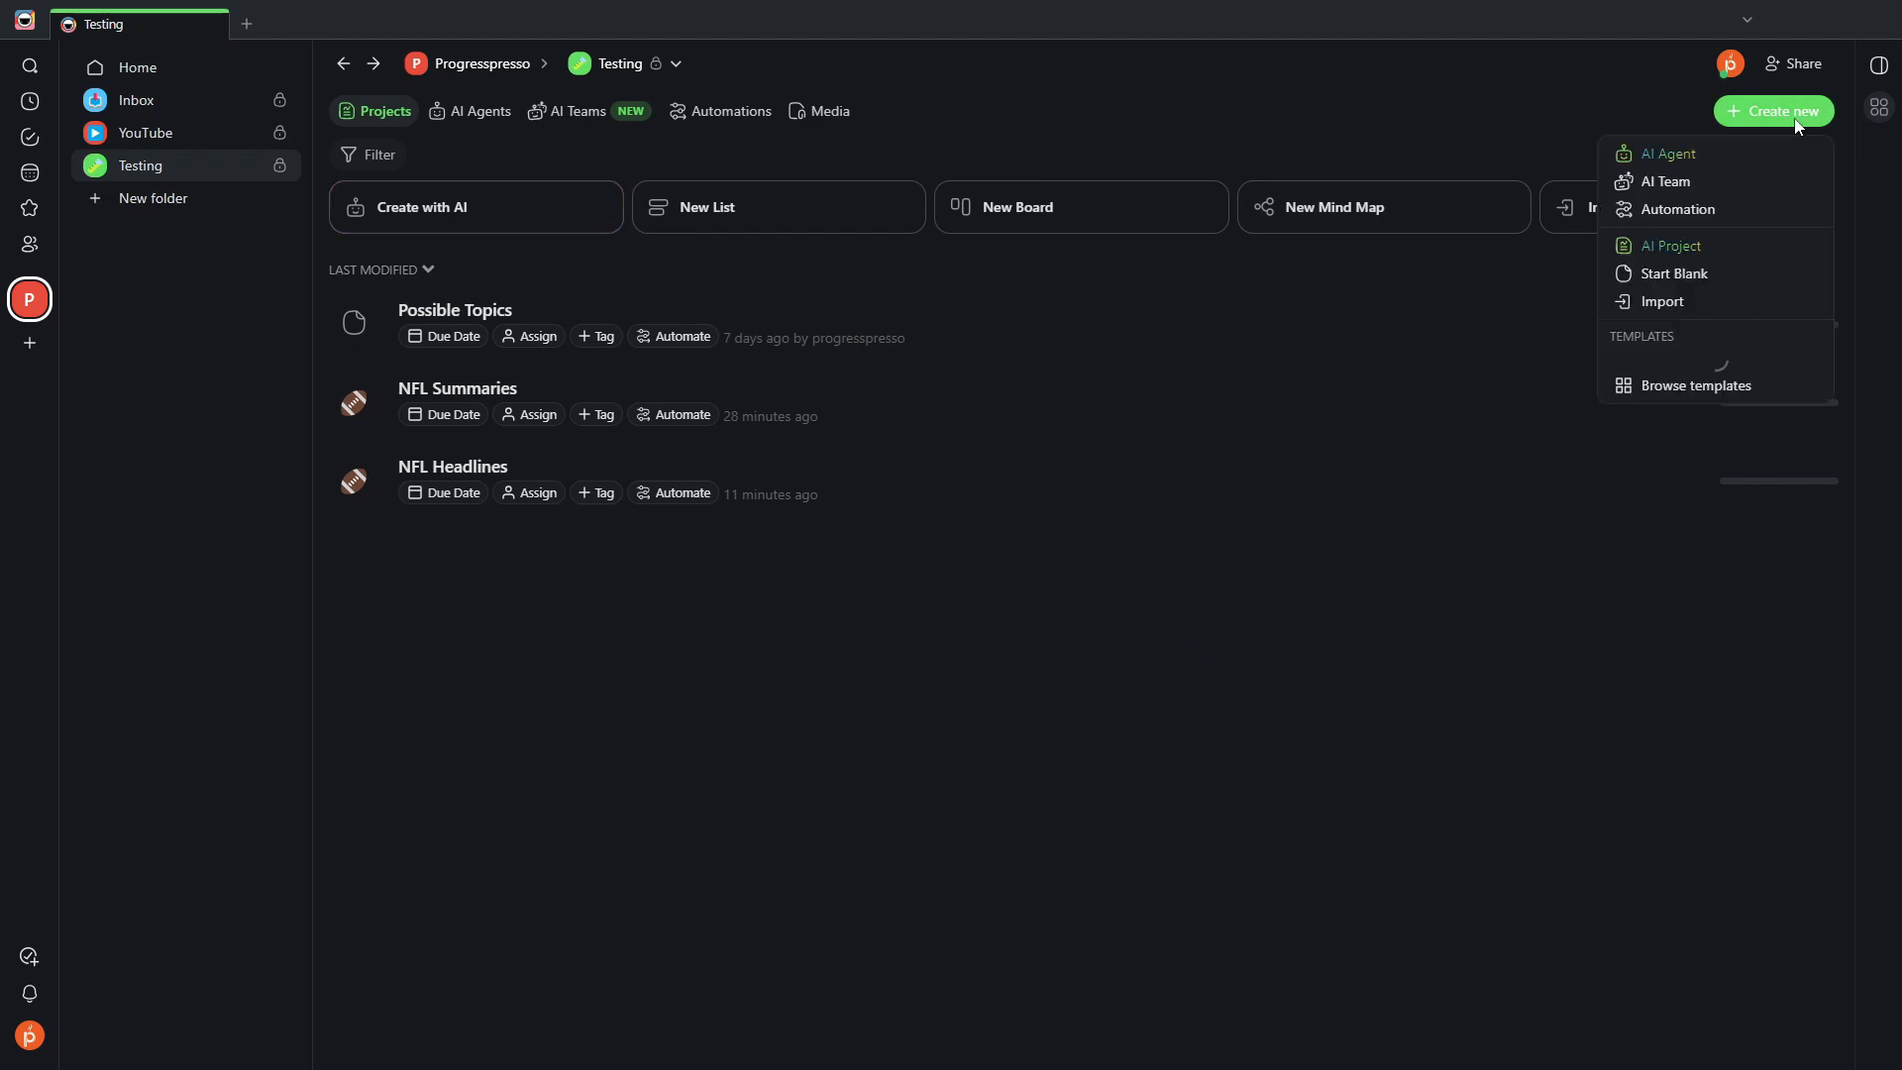
pyautogui.click(1692, 267)
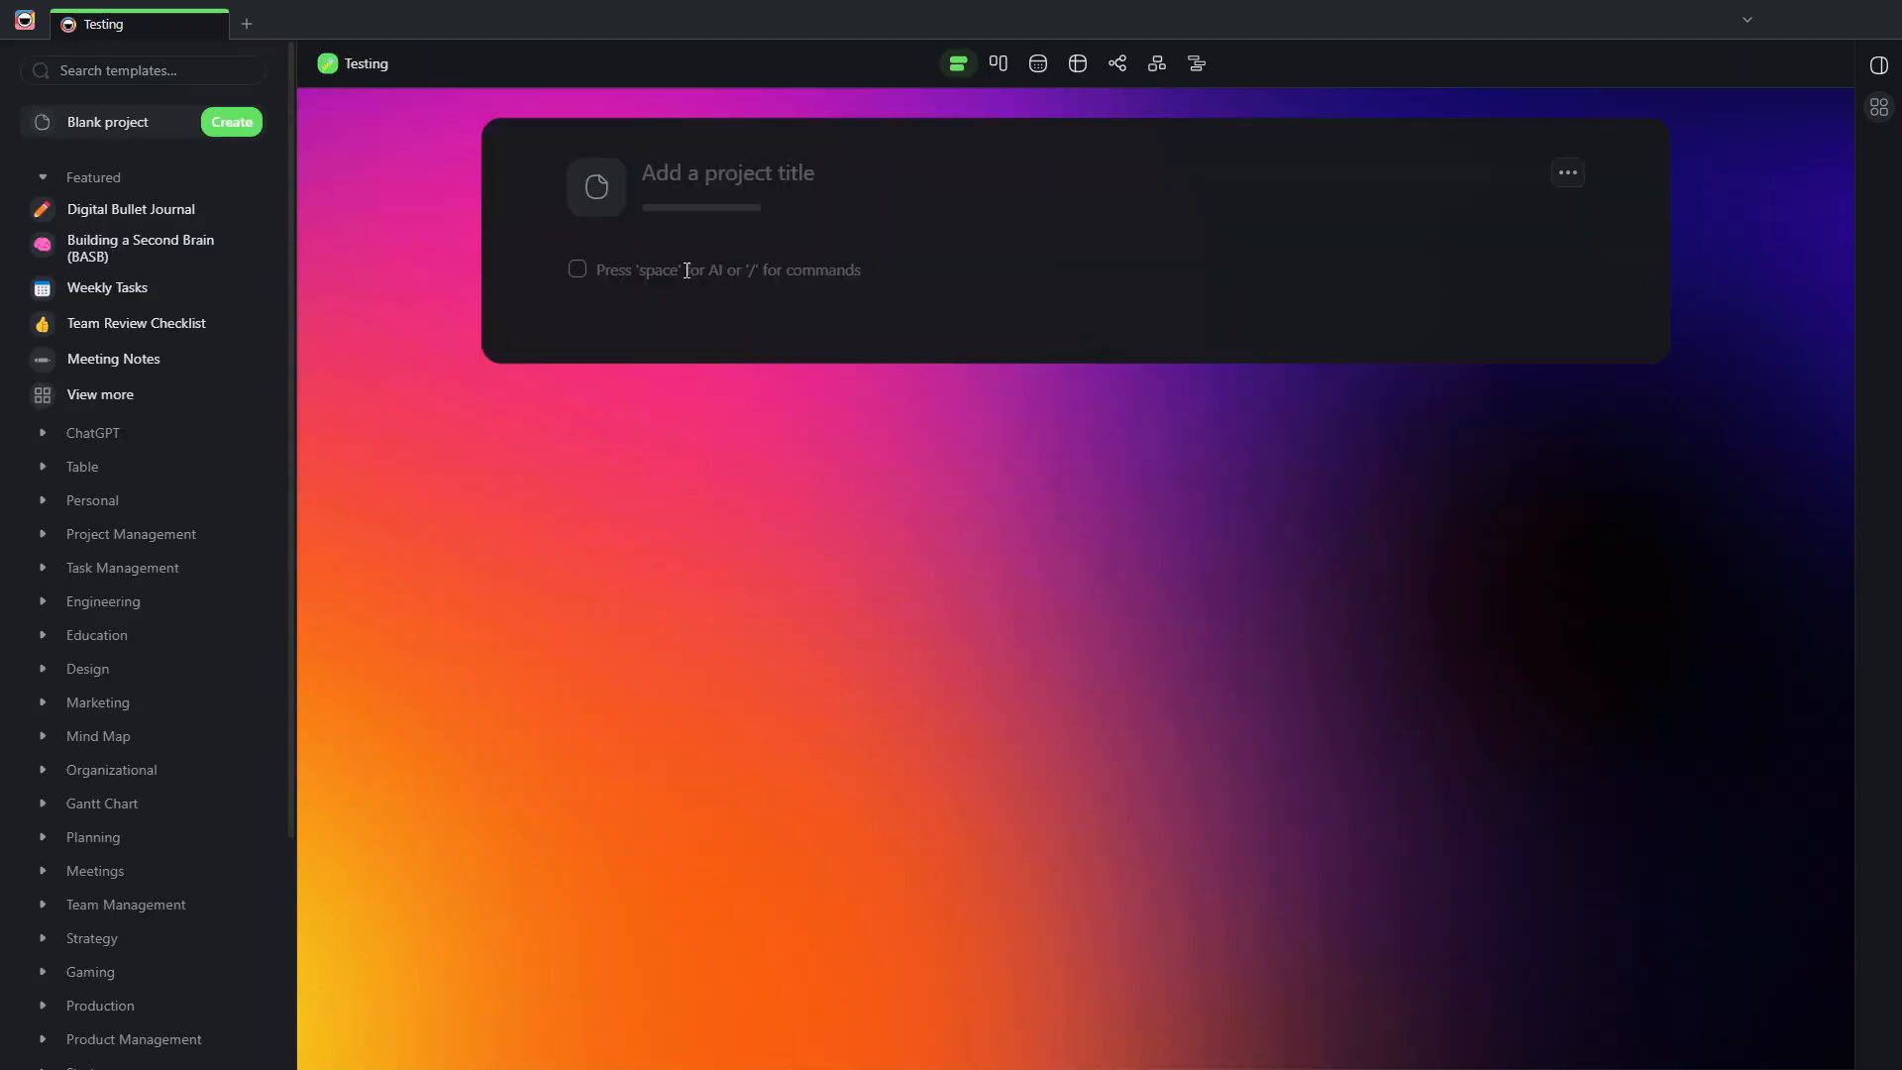
pyautogui.write('N')
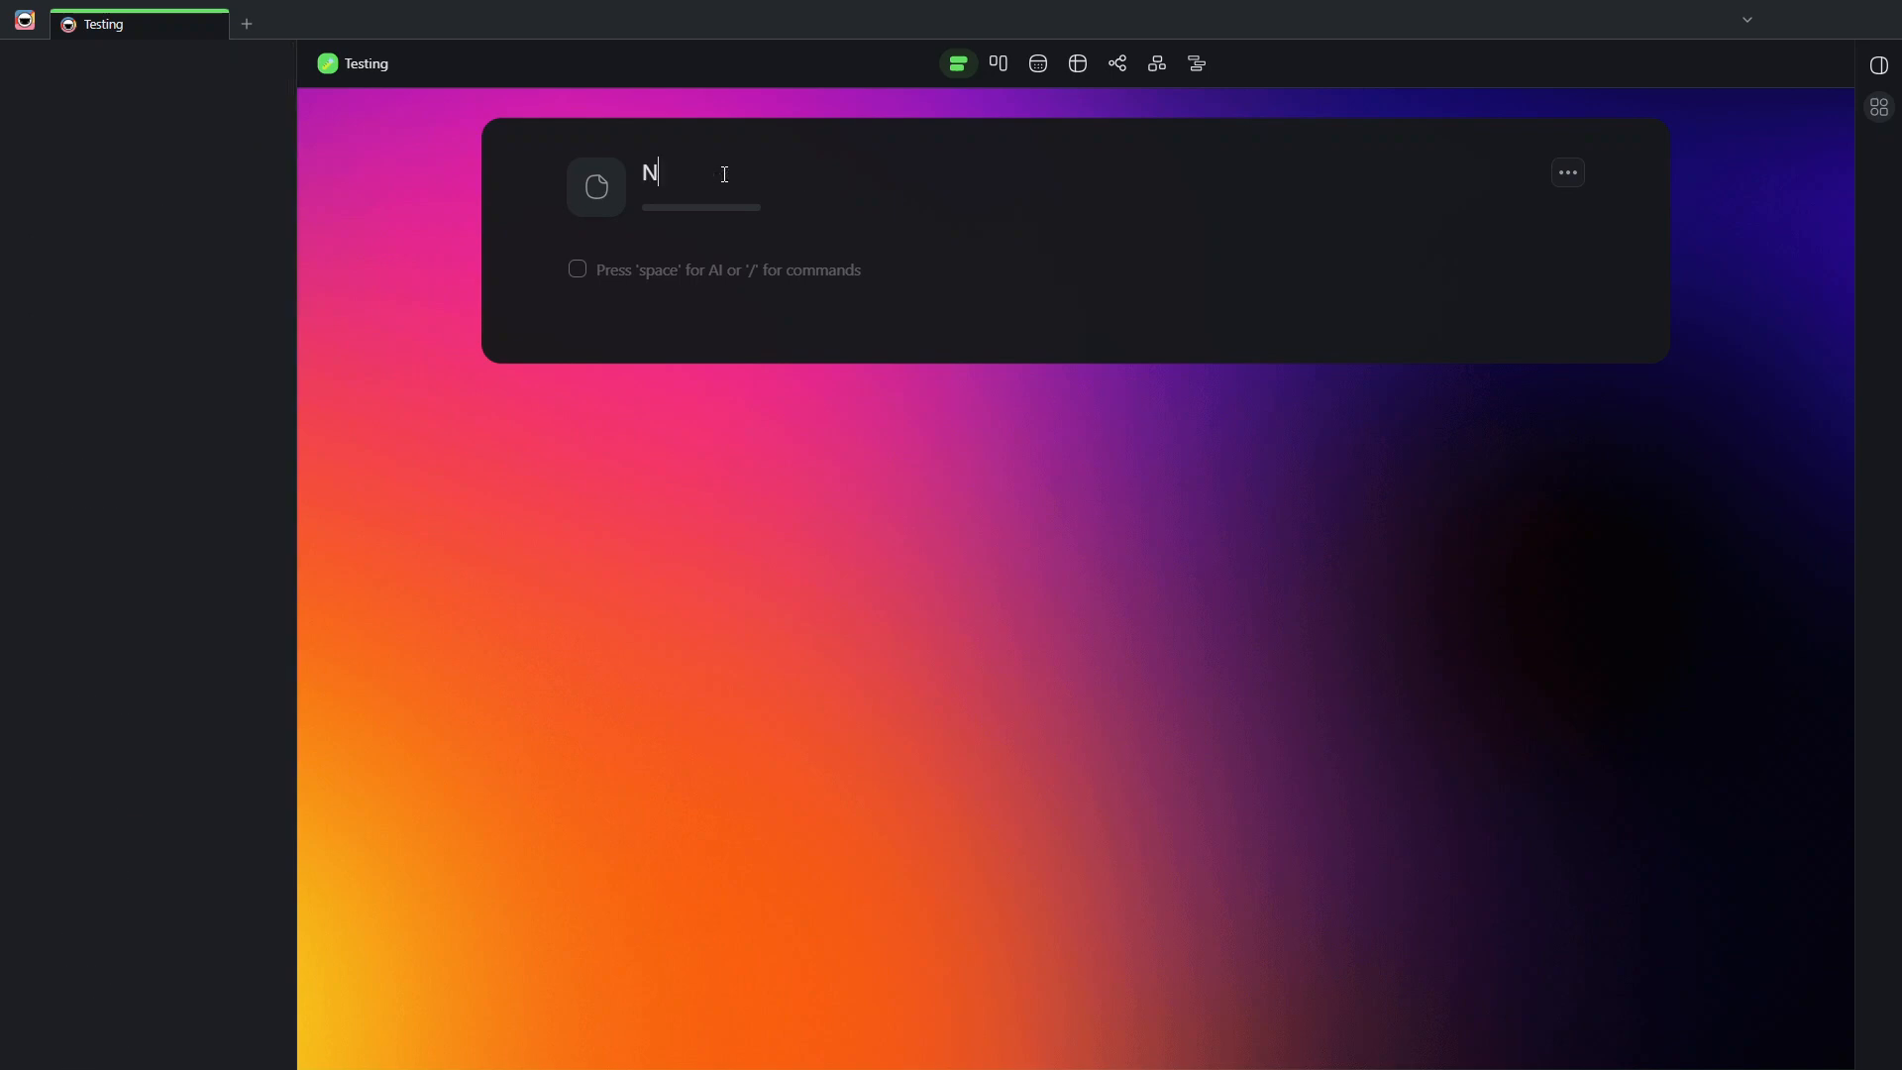
pyautogui.write('FL SUMMARIES 2')
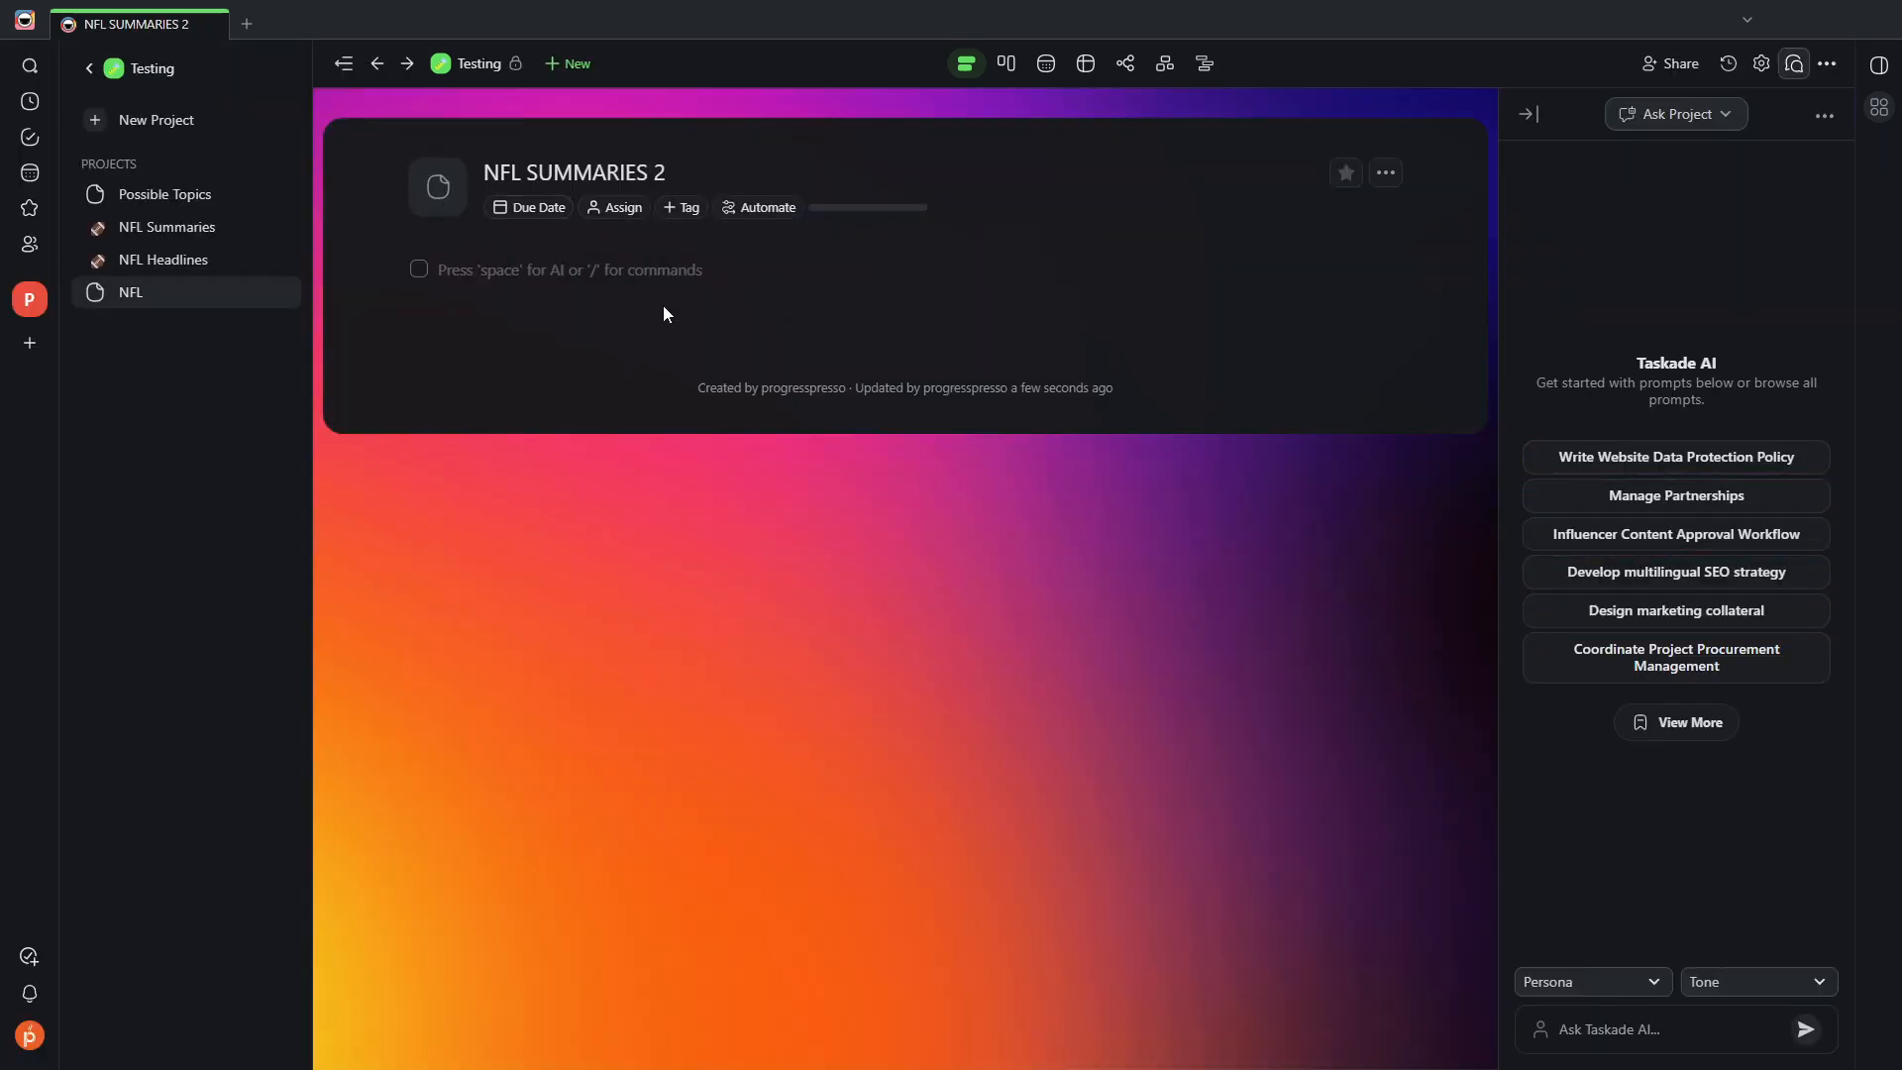
pyautogui.click(444, 209)
pyautogui.click(518, 363)
# Step: Add a paragraph block to the project and title it "CBS"
pyautogui.click(884, 315)
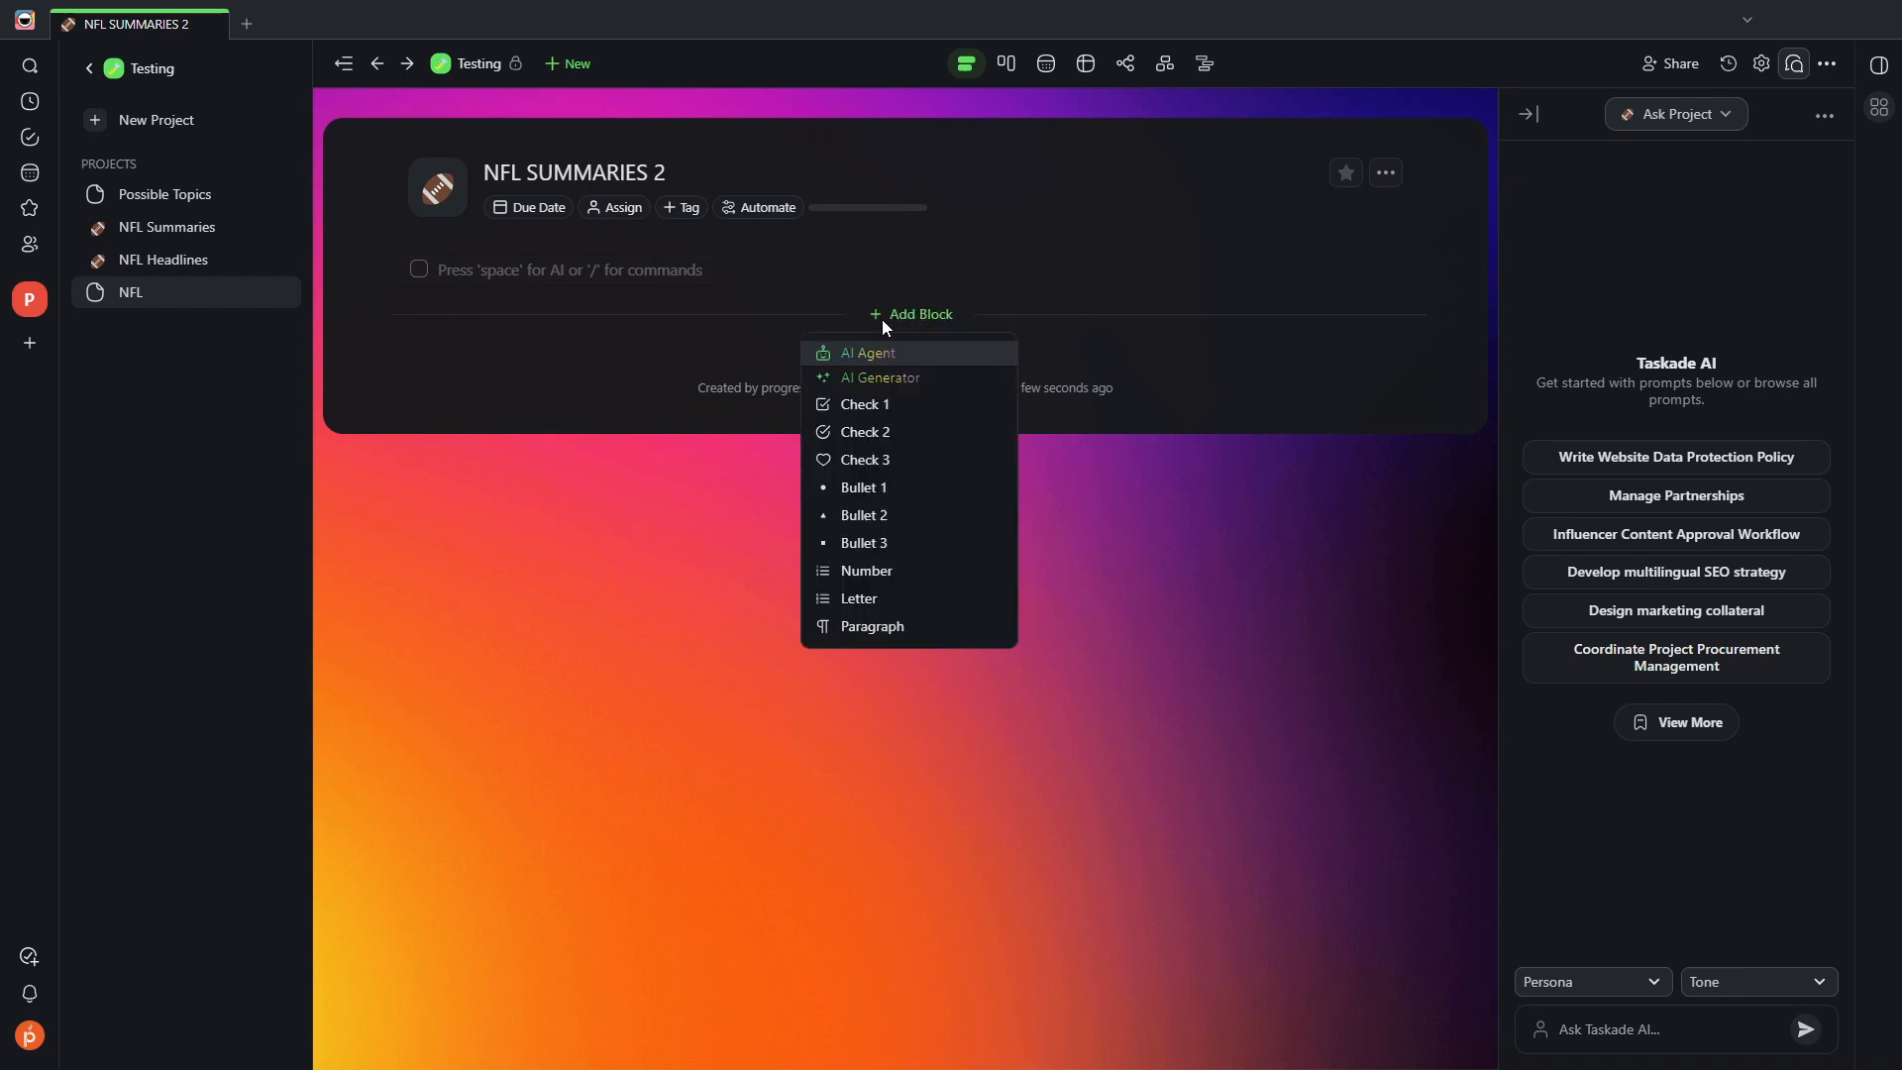
pyautogui.click(904, 625)
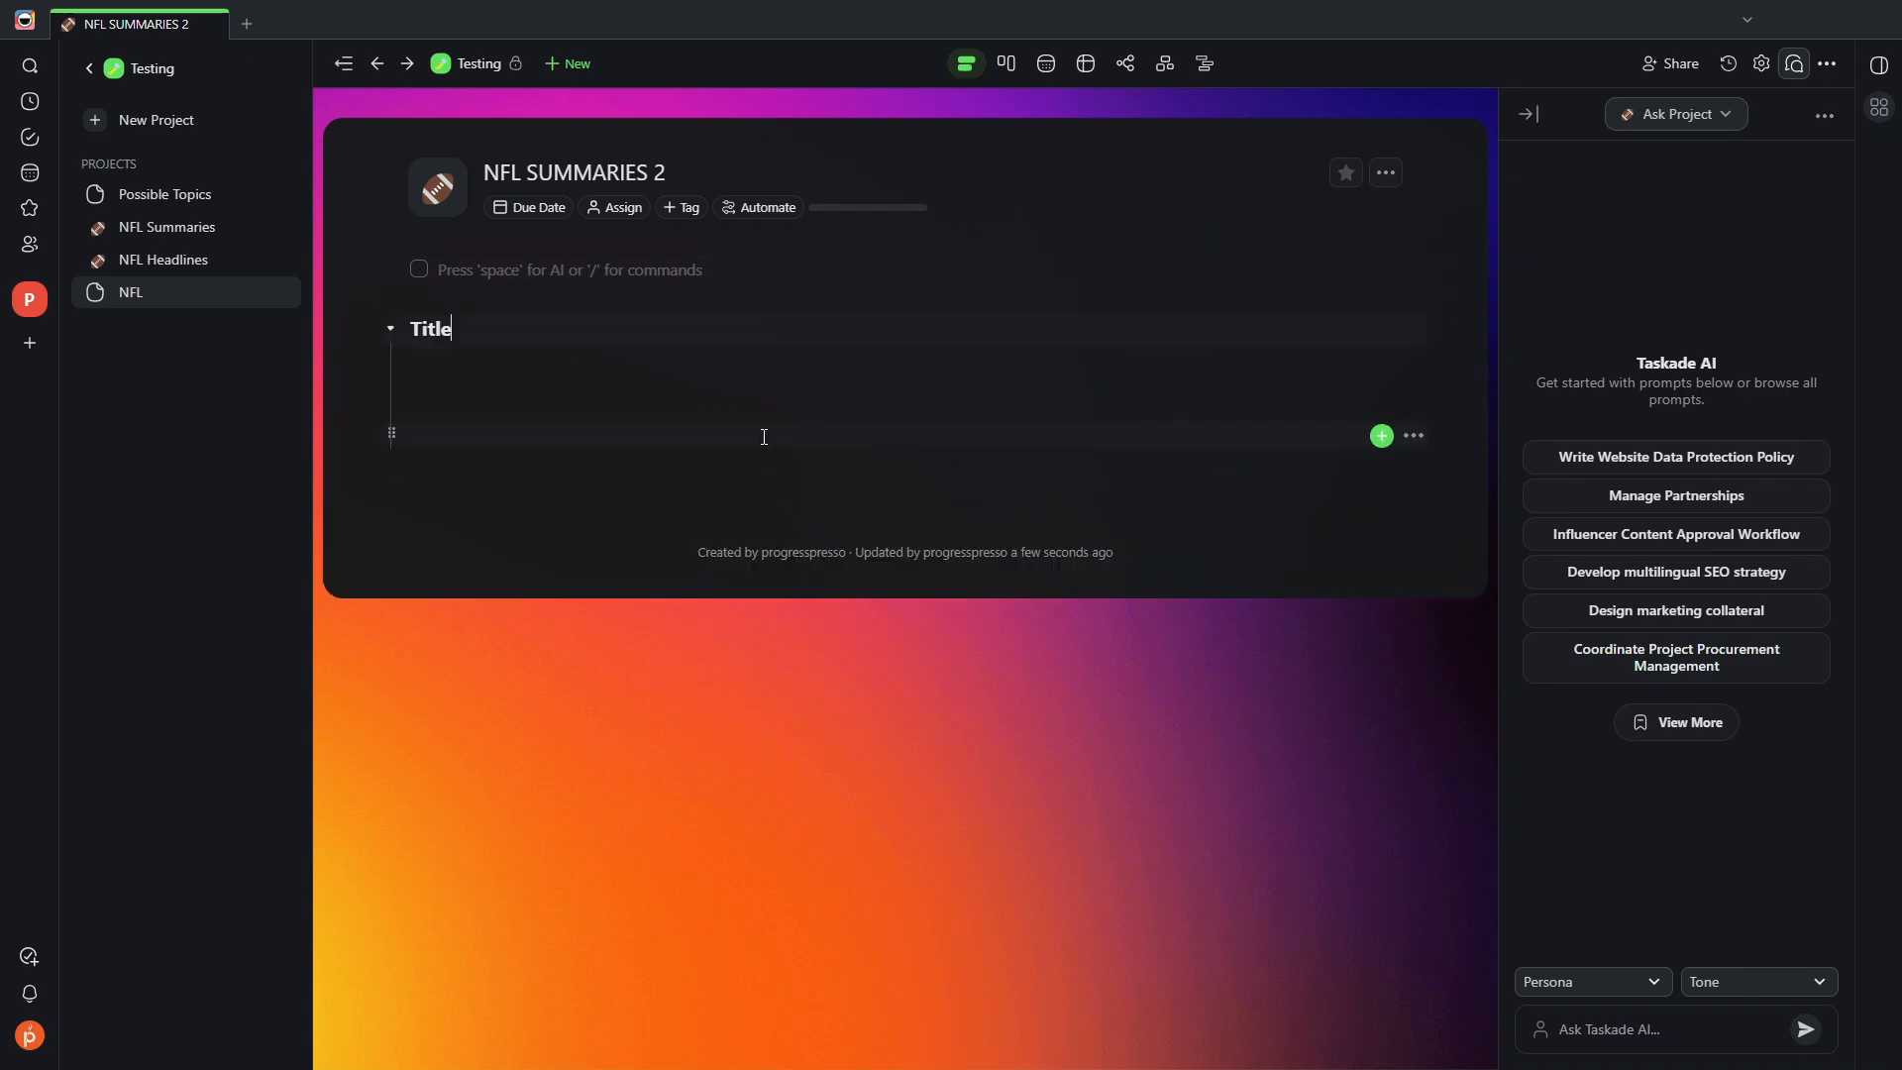
pyautogui.press('BackSpace')
pyautogui.press('BackSpace')
pyautogui.press('BackSpace')
# Step: Add a second paragraph block titled "FOX" below CBS and delete the empty task above both blocks
pyautogui.click(912, 480)
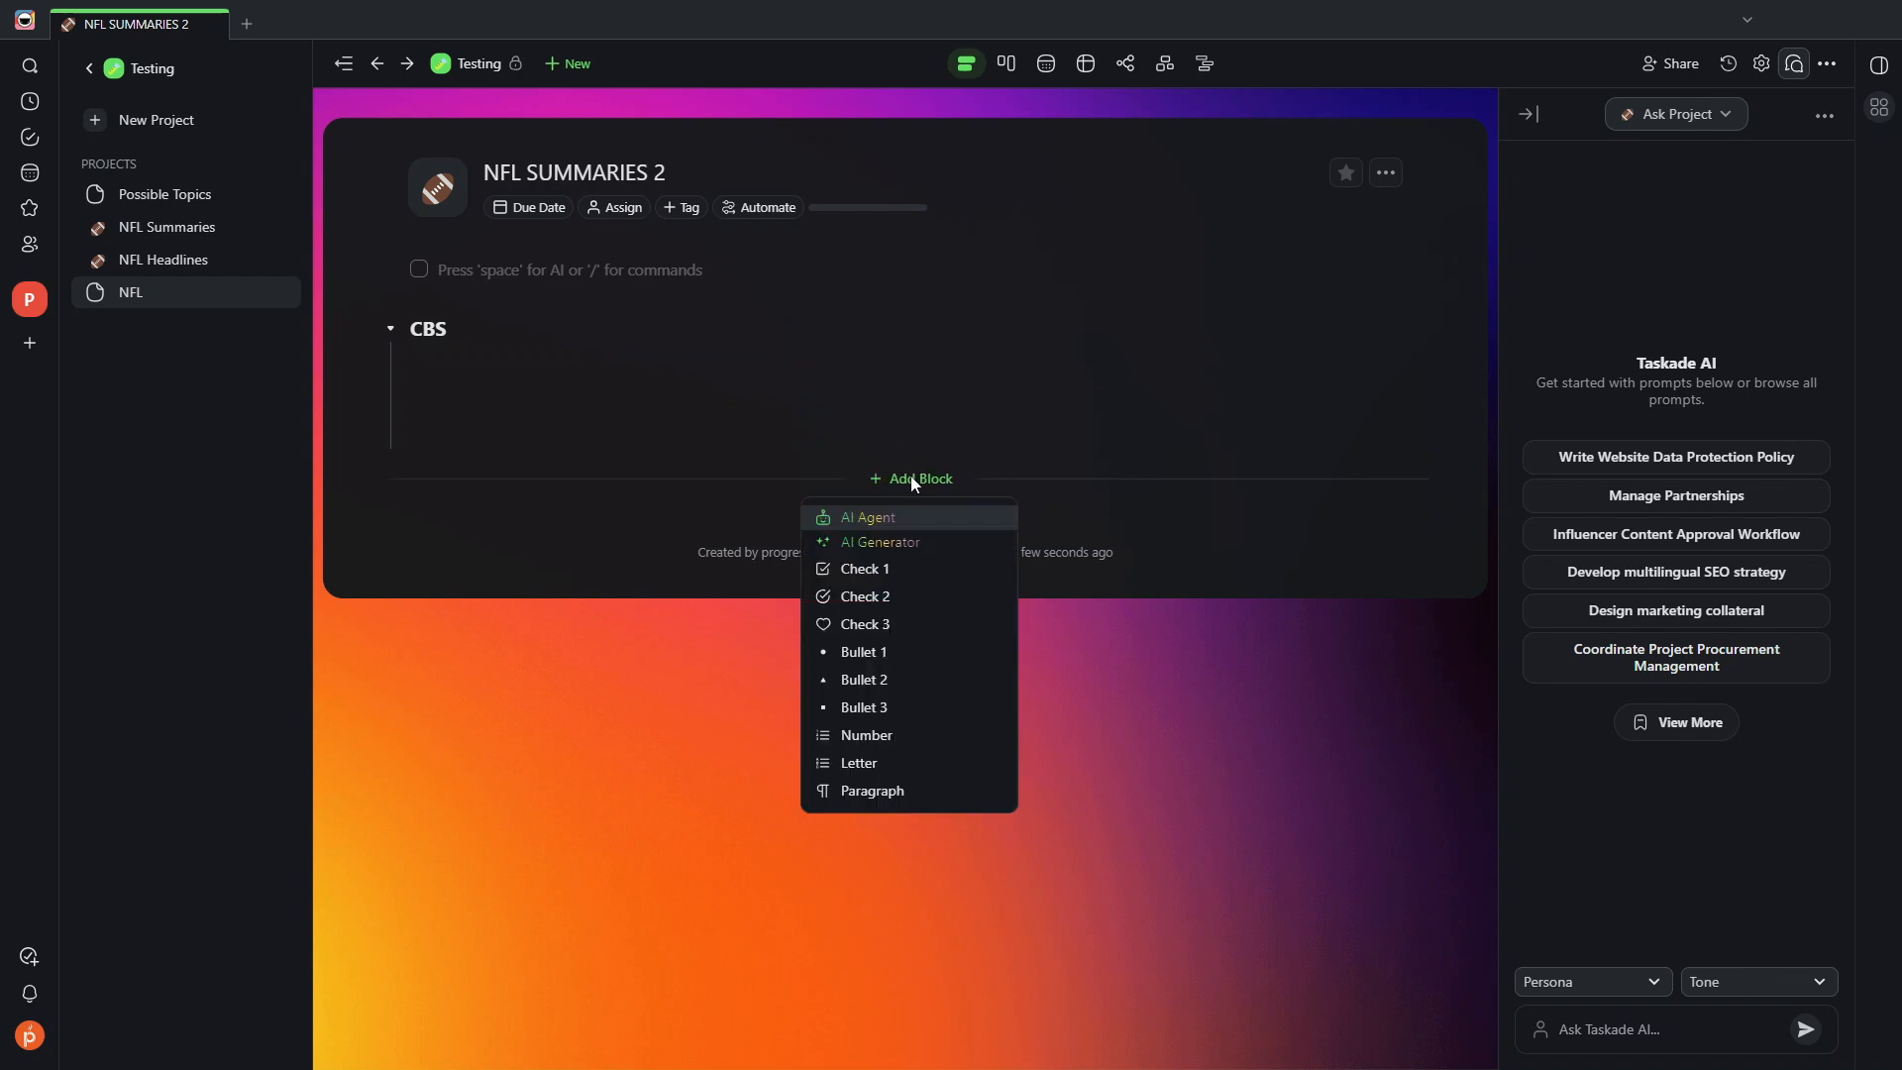
pyautogui.click(899, 790)
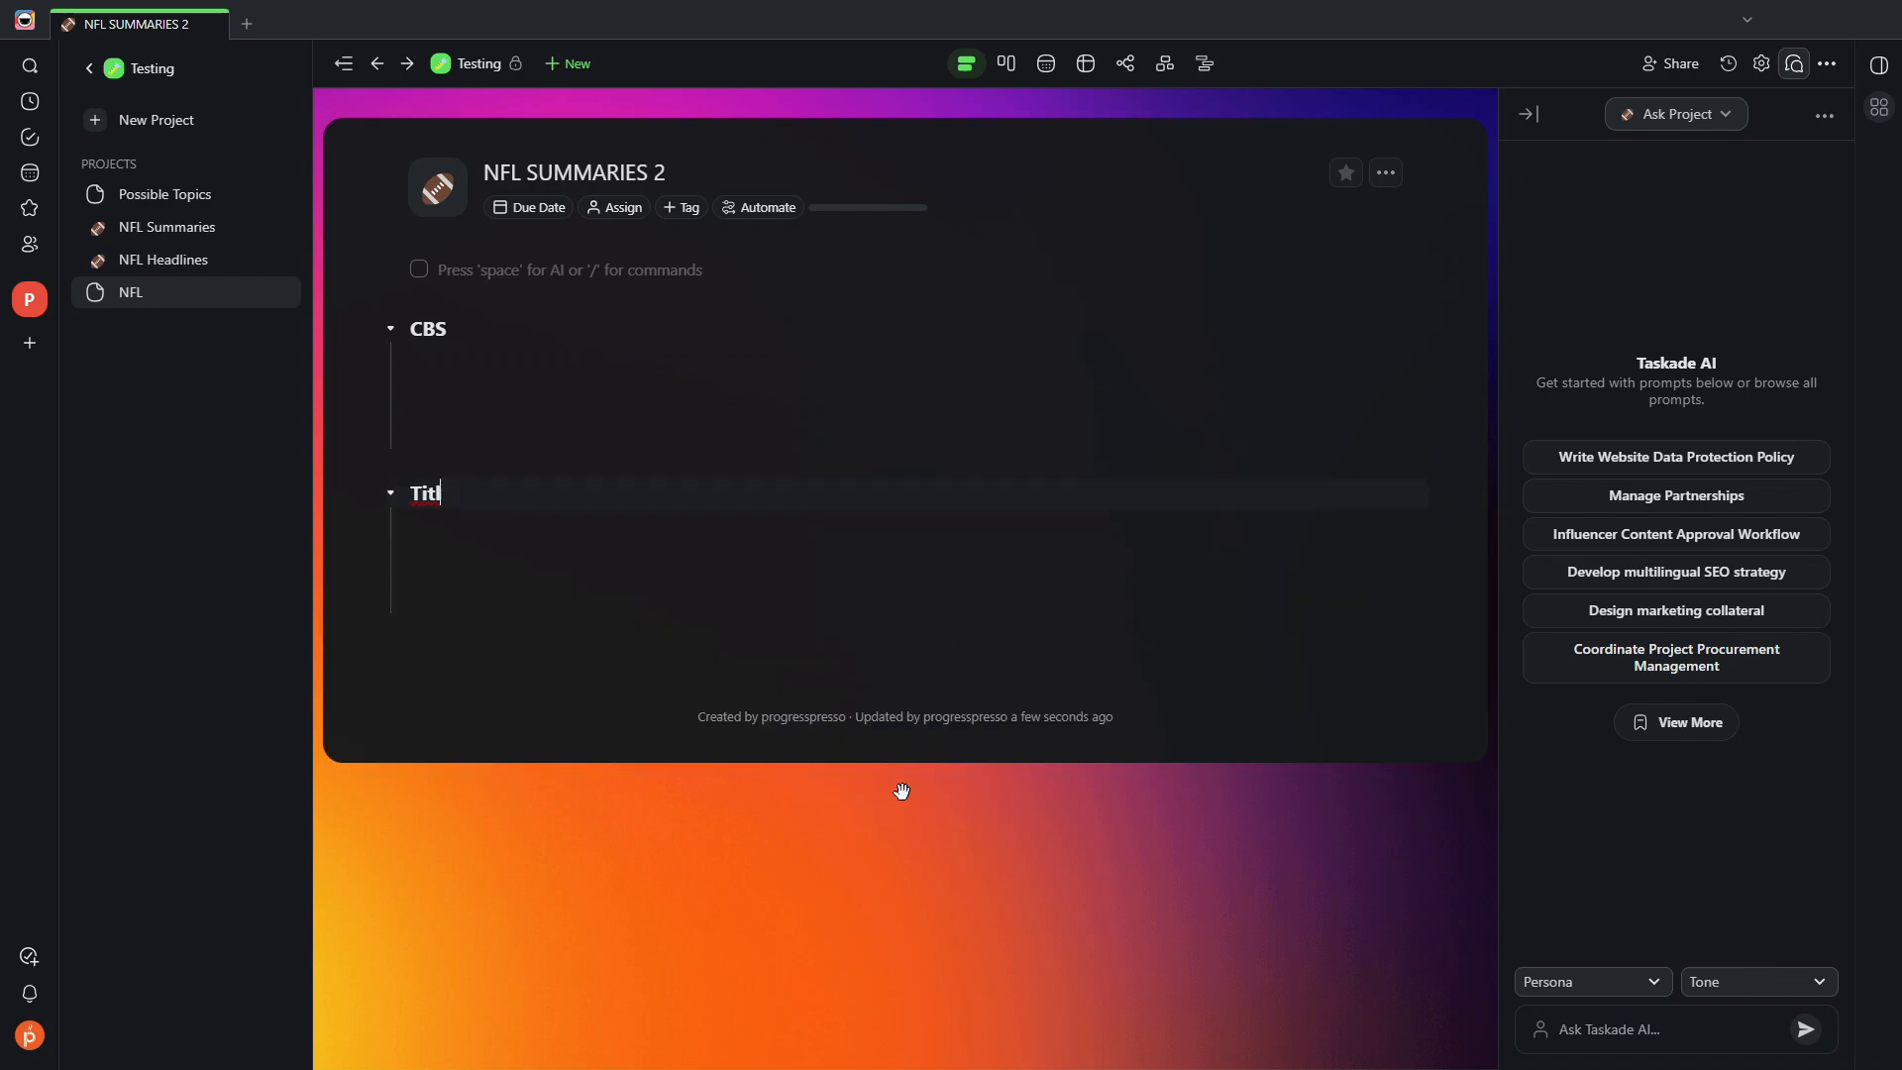
pyautogui.press('BackSpace')
pyautogui.press('BackSpace')
pyautogui.press('BackSpace')
pyautogui.press('BackSpace')
pyautogui.write('FOX')
pyautogui.click(560, 269)
pyautogui.press('BackSpace')
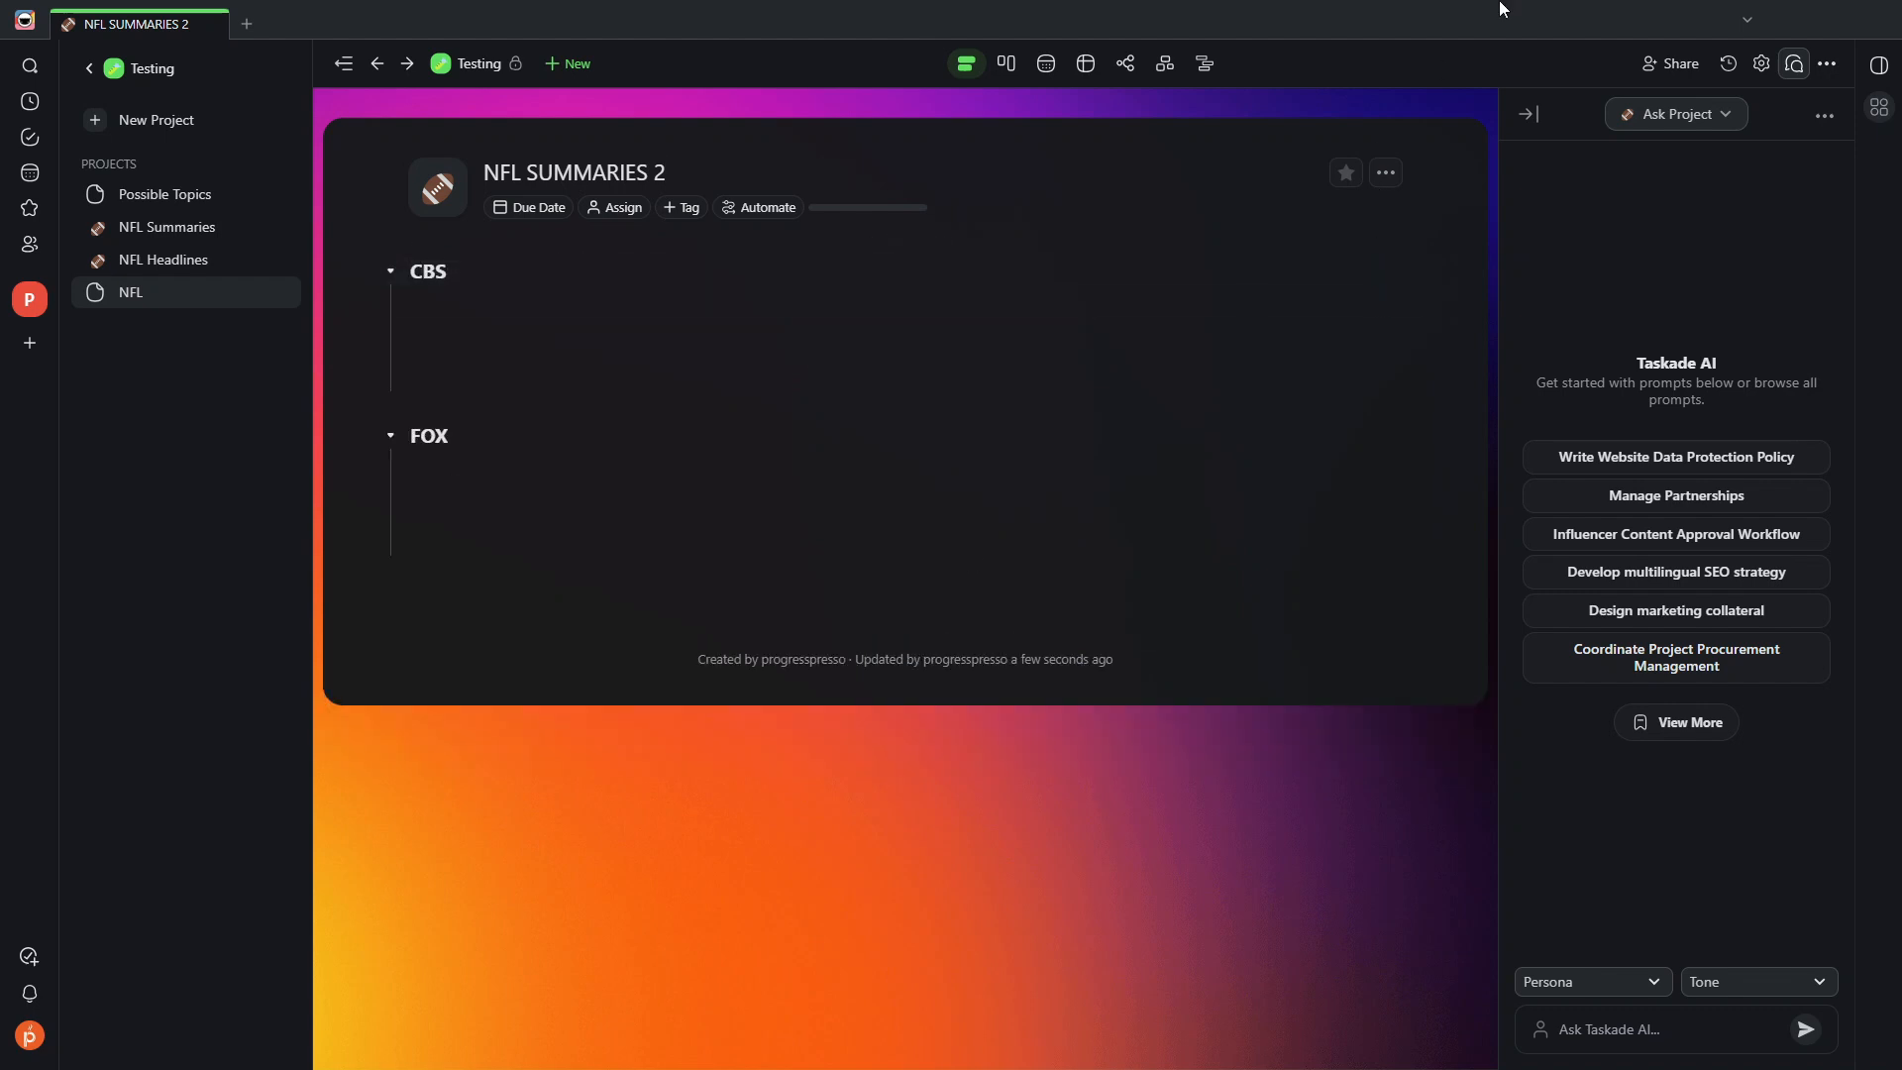
# Step: Return to the Testing folder, review its AI agents, and check the FOX and CBS feed URLs in Notepad
pyautogui.click(453, 66)
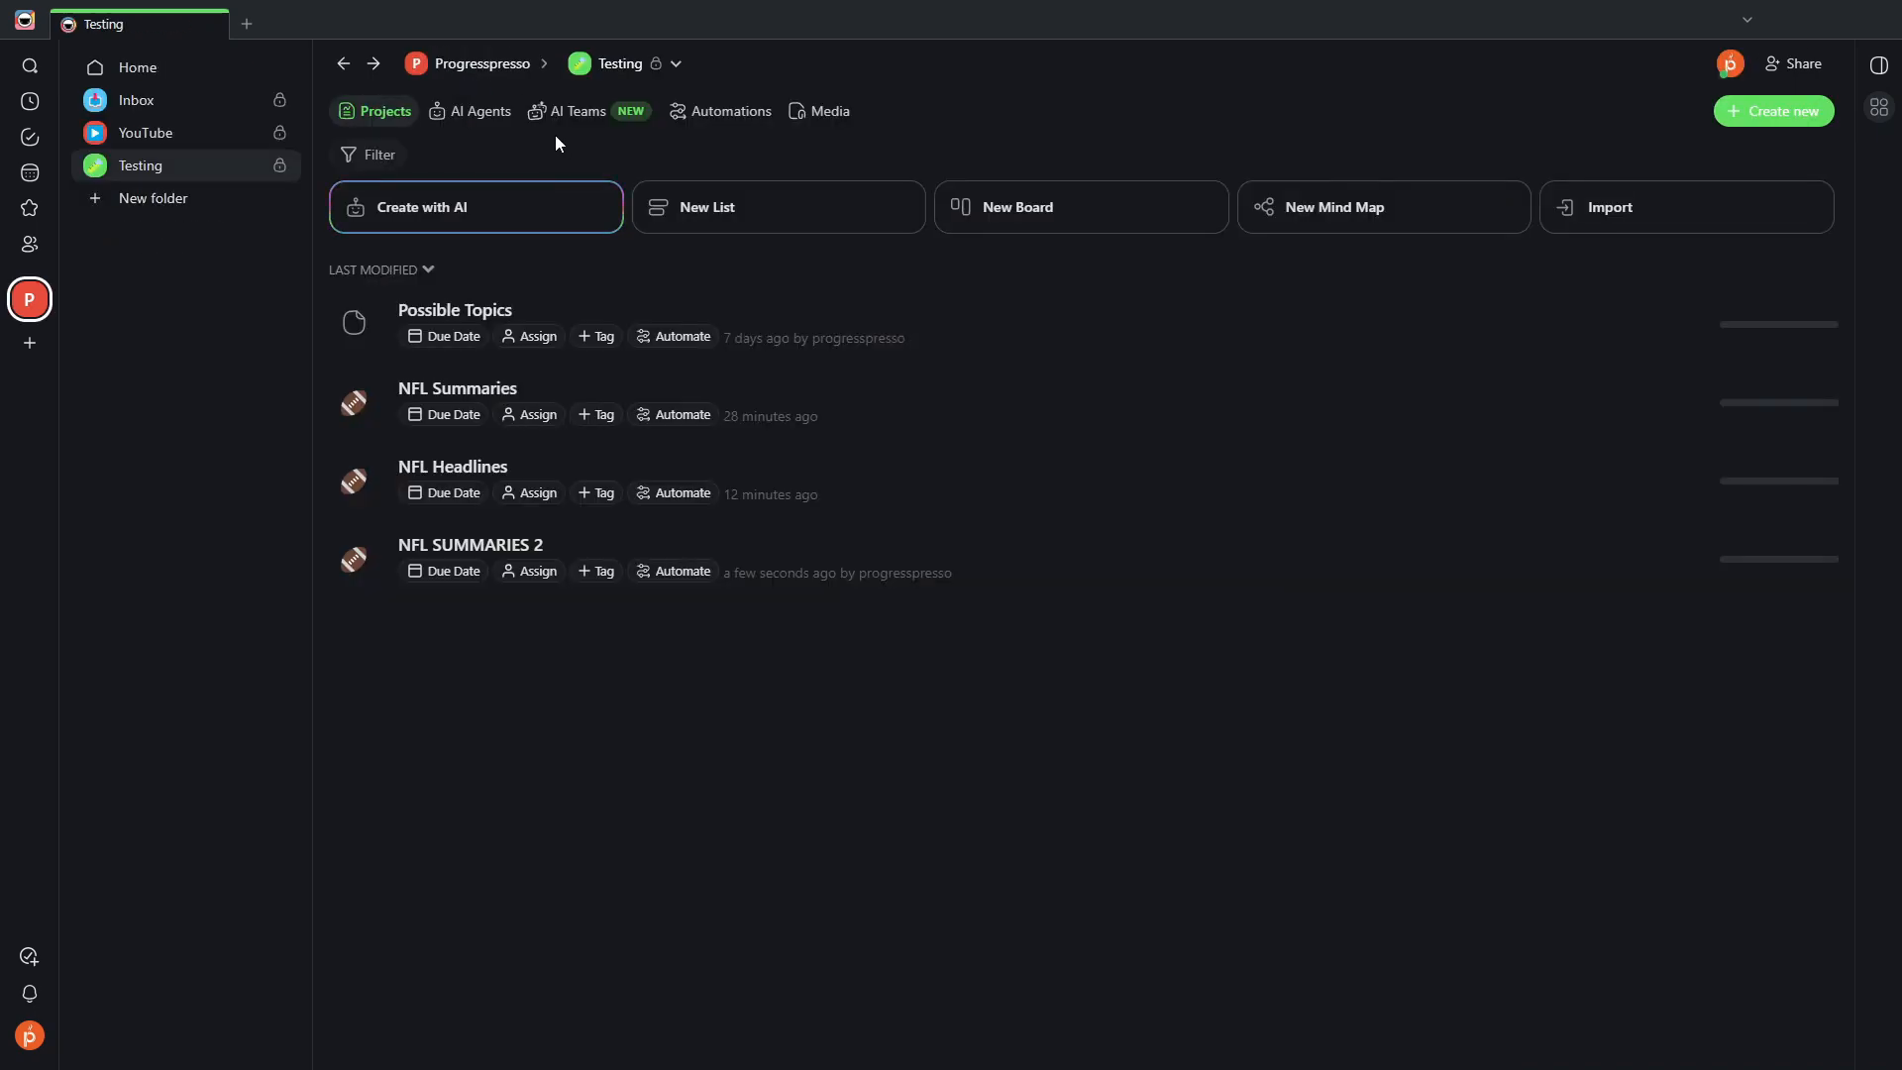
pyautogui.click(483, 117)
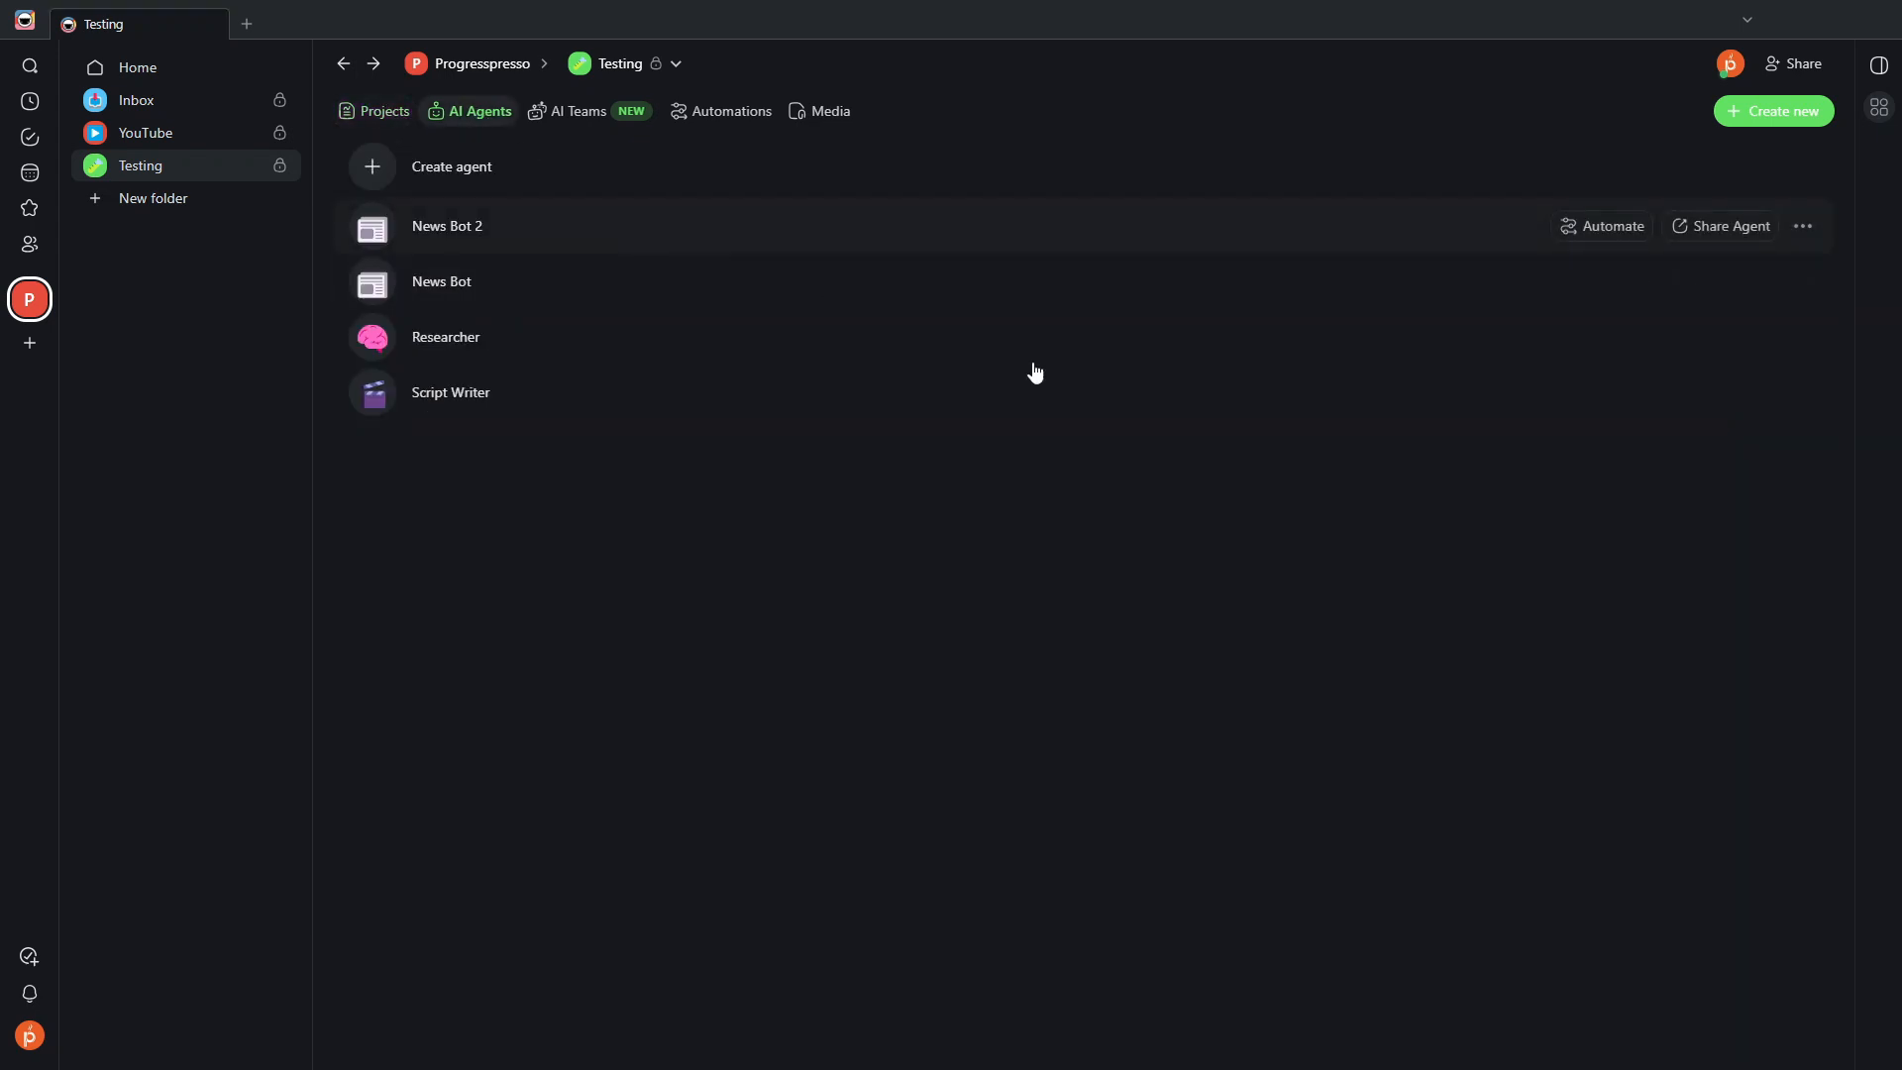
pyautogui.hotkey('alt', 'Tab')
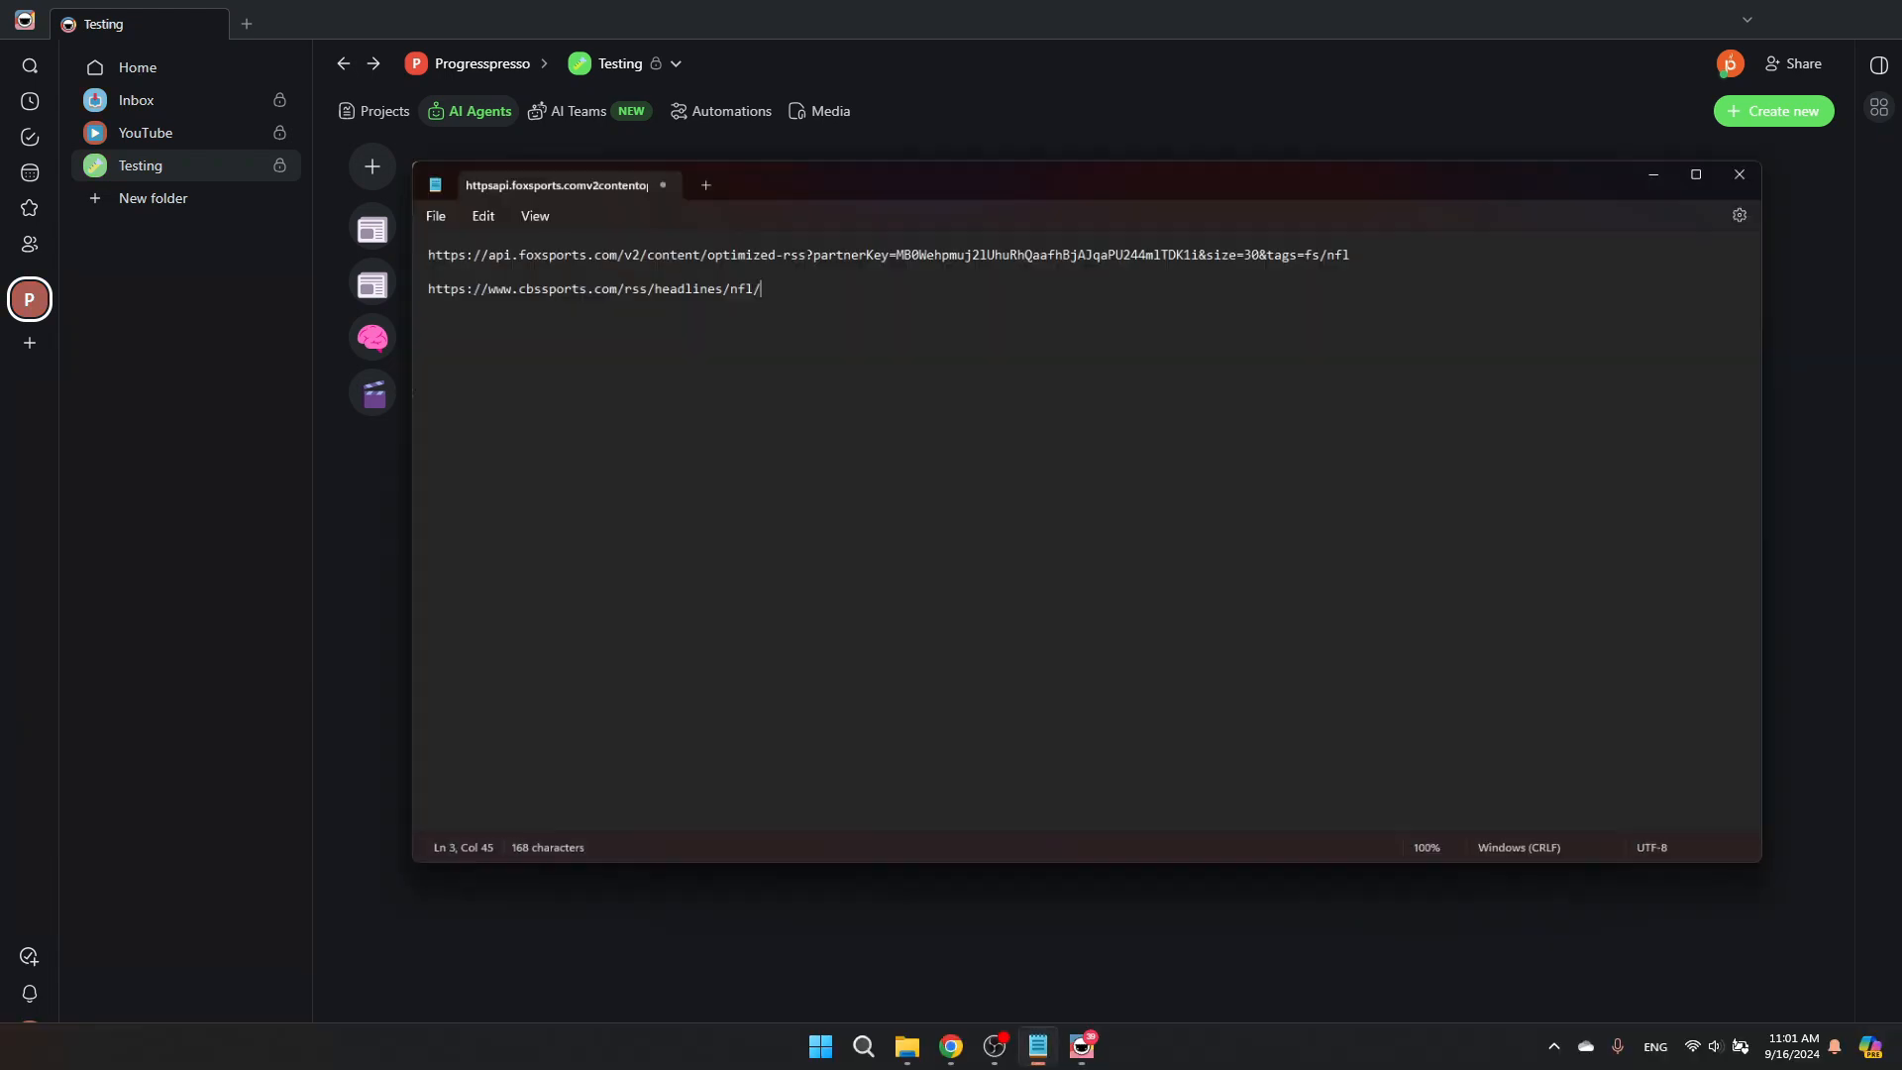
pyautogui.hotkey('ctrl', 'a')
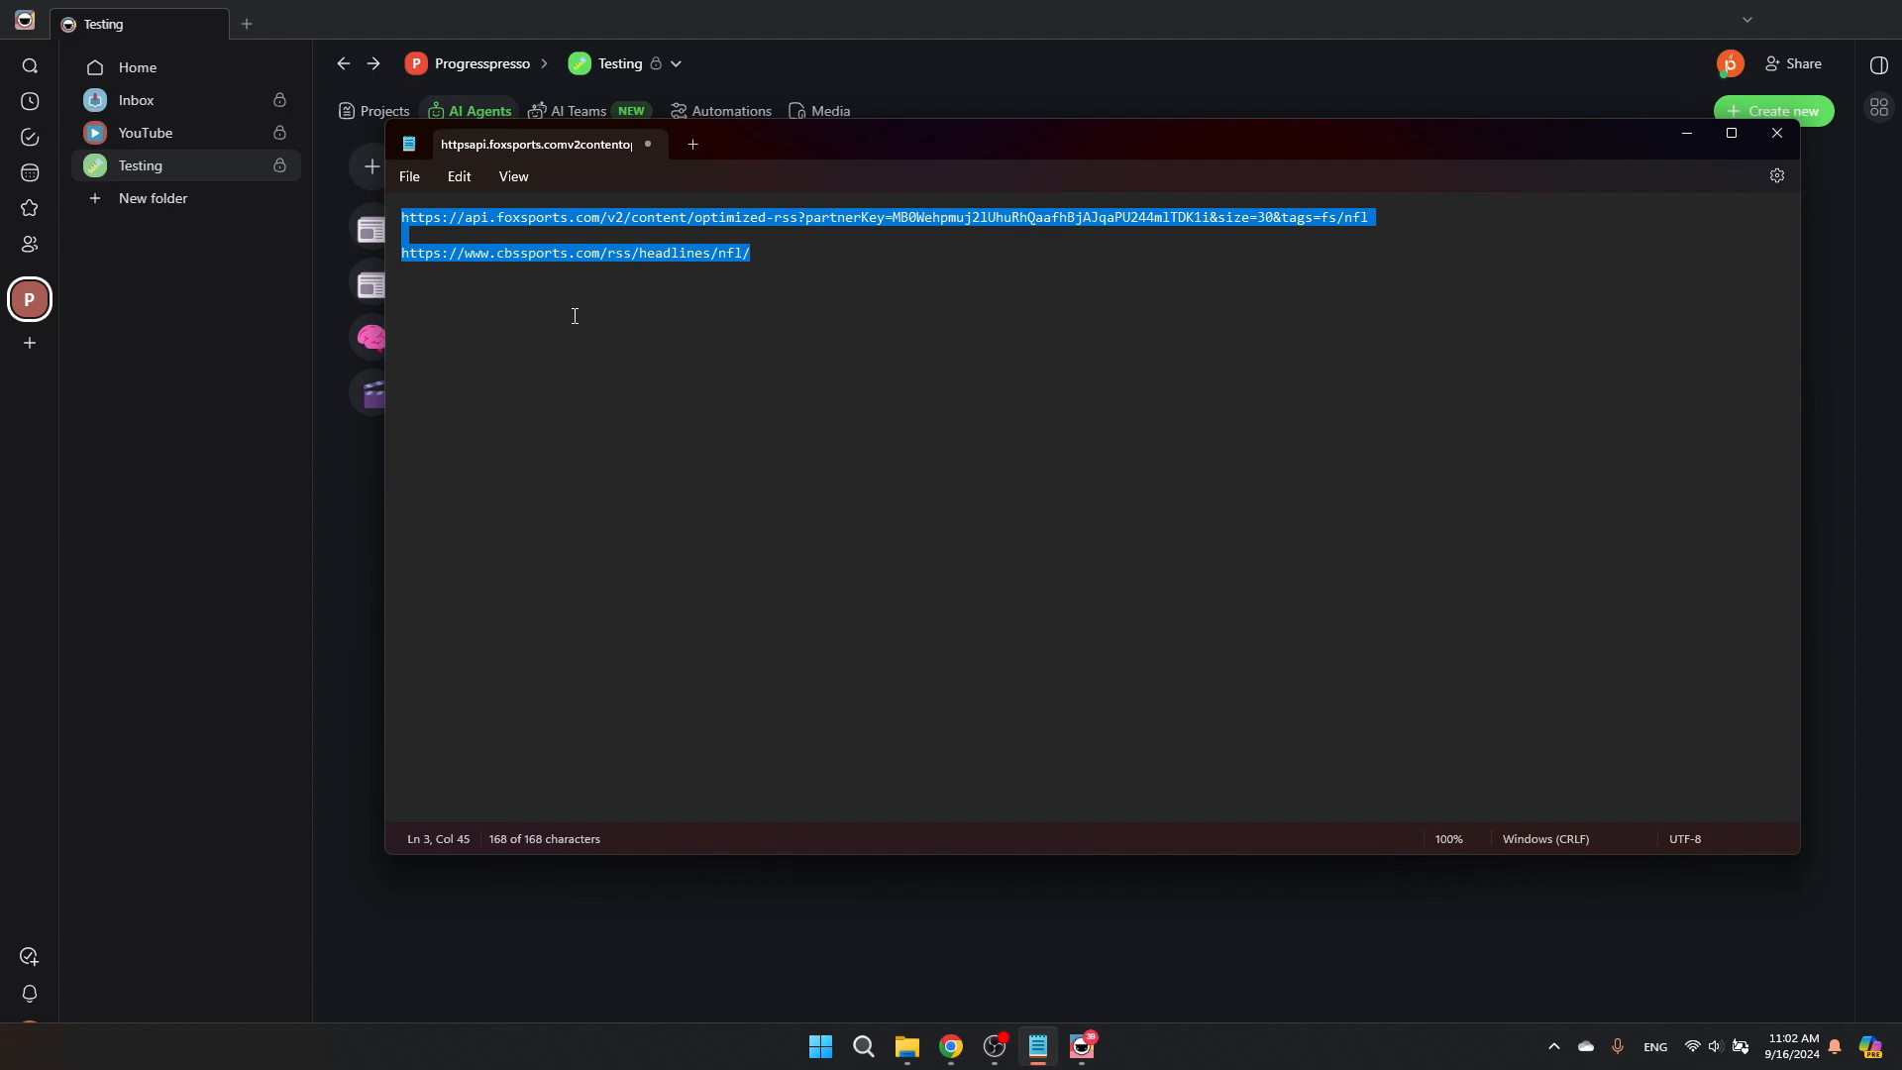
pyautogui.hotkey('alt', 'Tab')
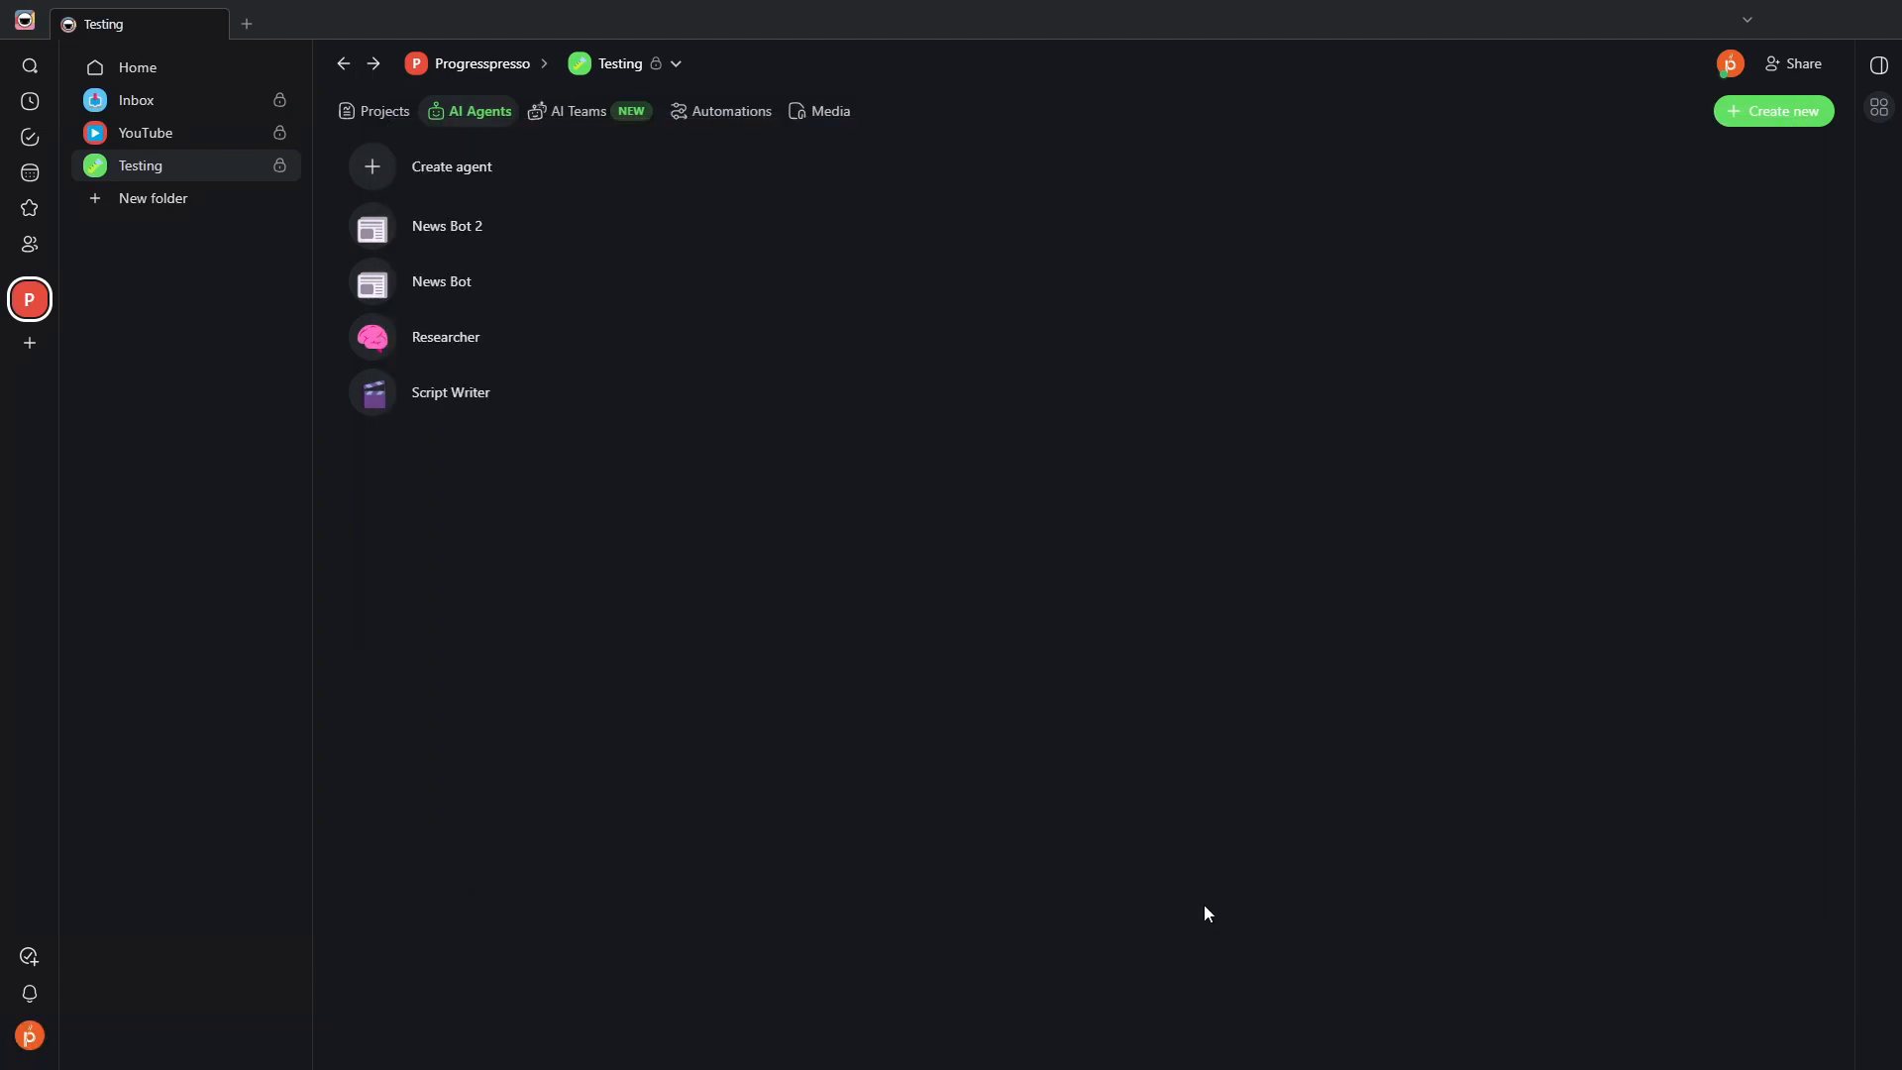
# Step: Start a new automation from scratch in the Testing folder and name it "FOX SPORTS SUMMARIES"
pyautogui.click(731, 112)
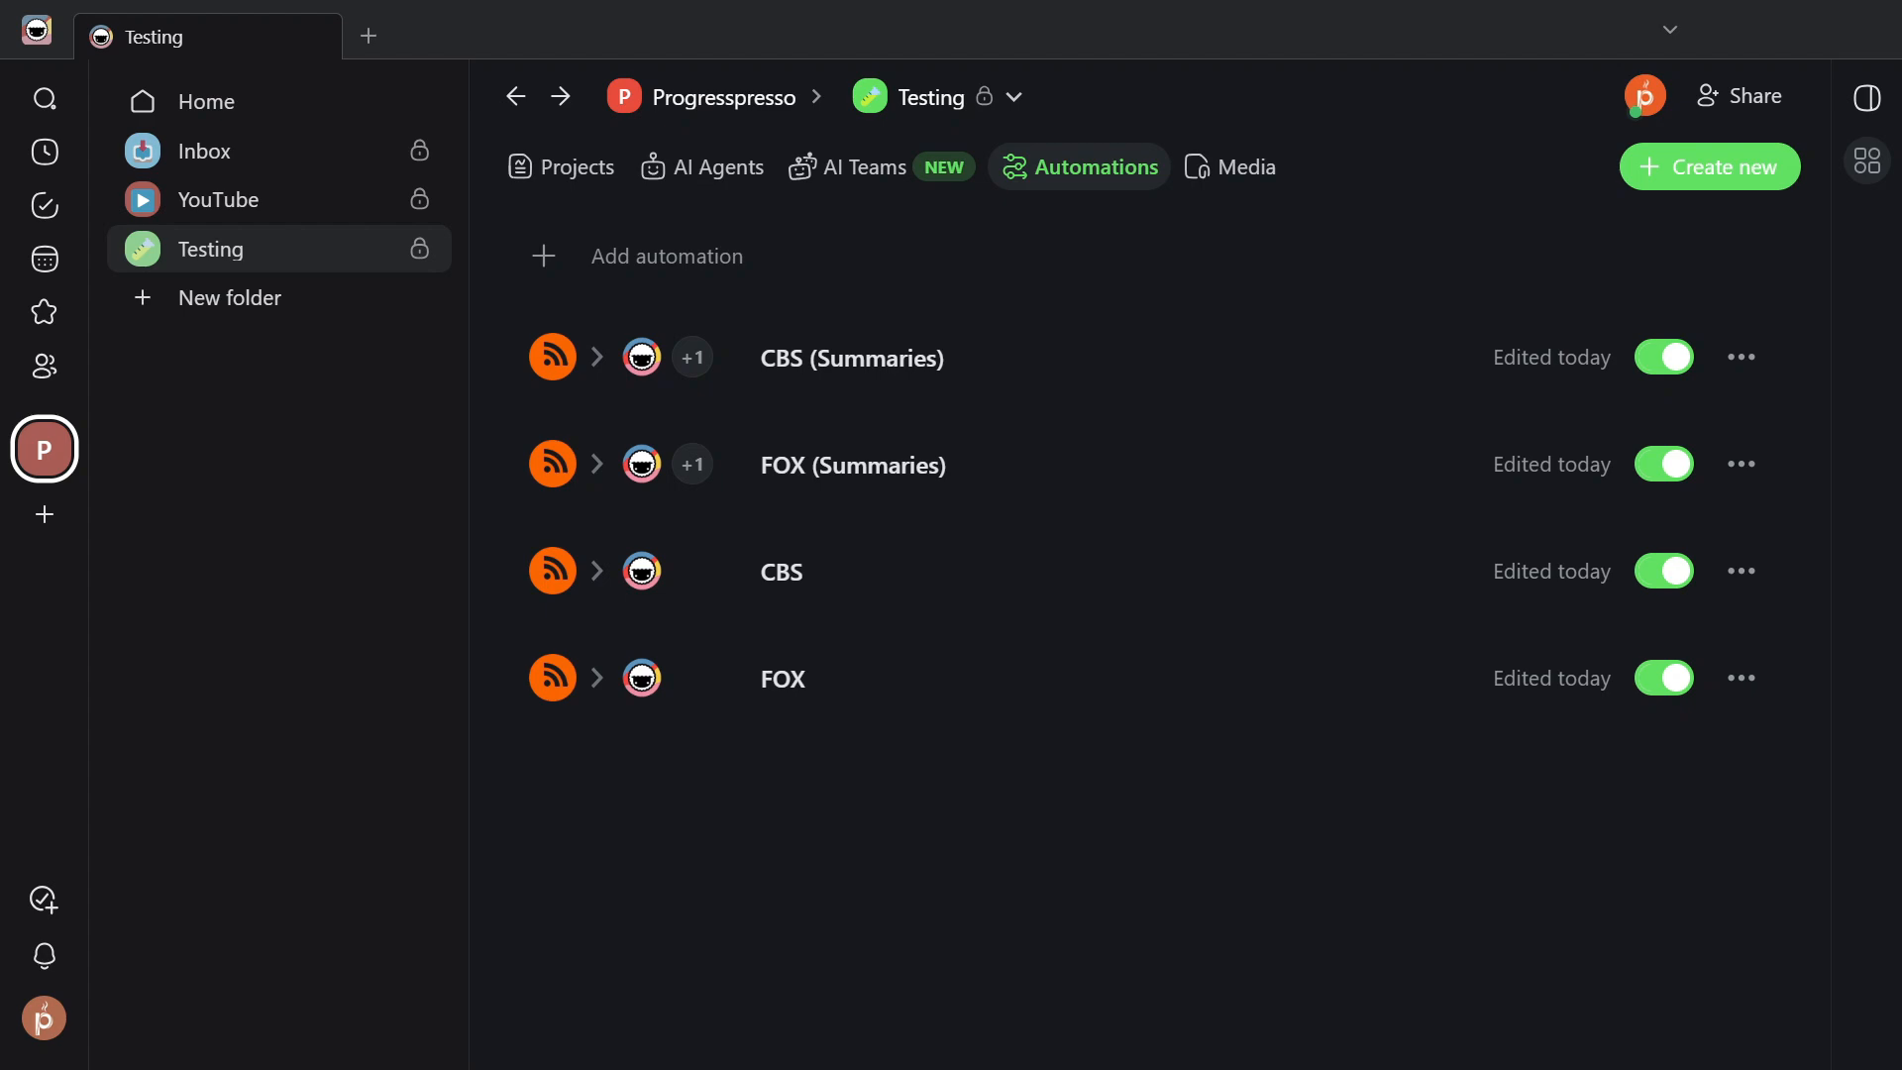
pyautogui.click(719, 255)
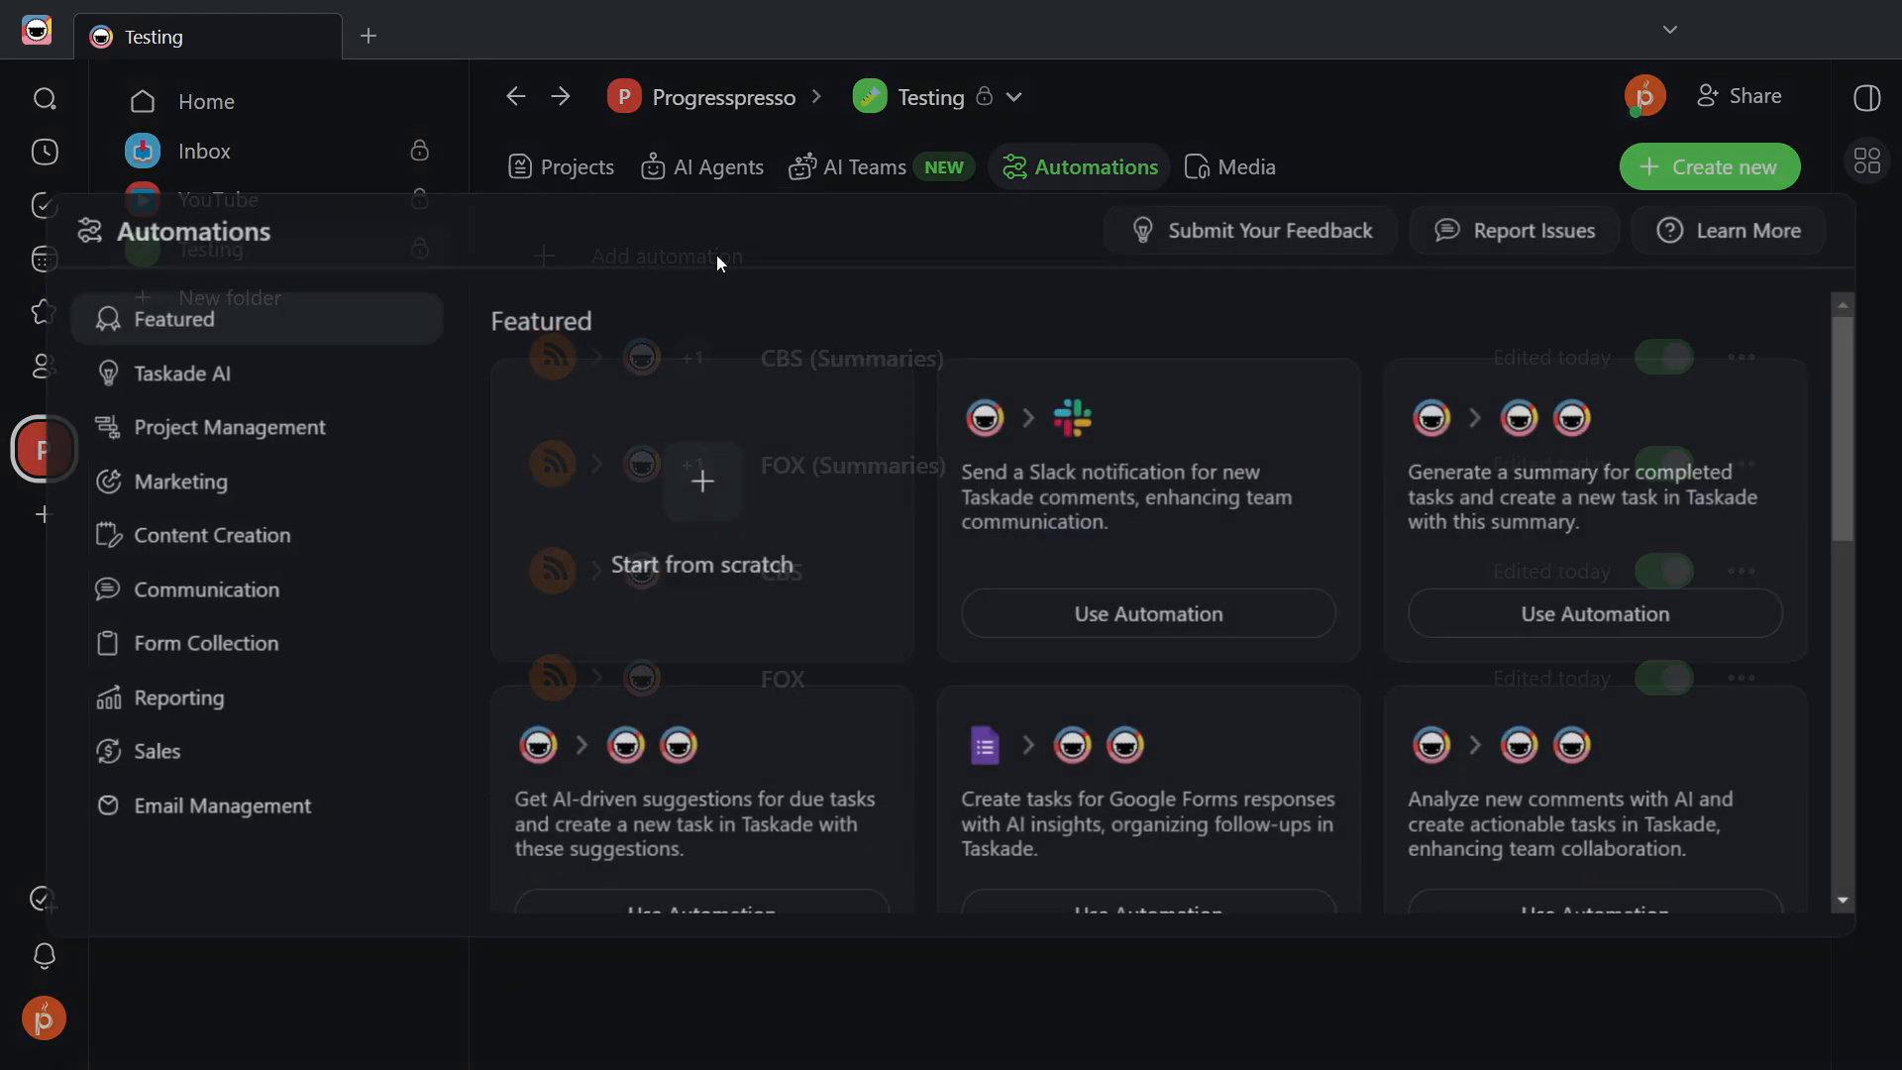
pyautogui.click(802, 537)
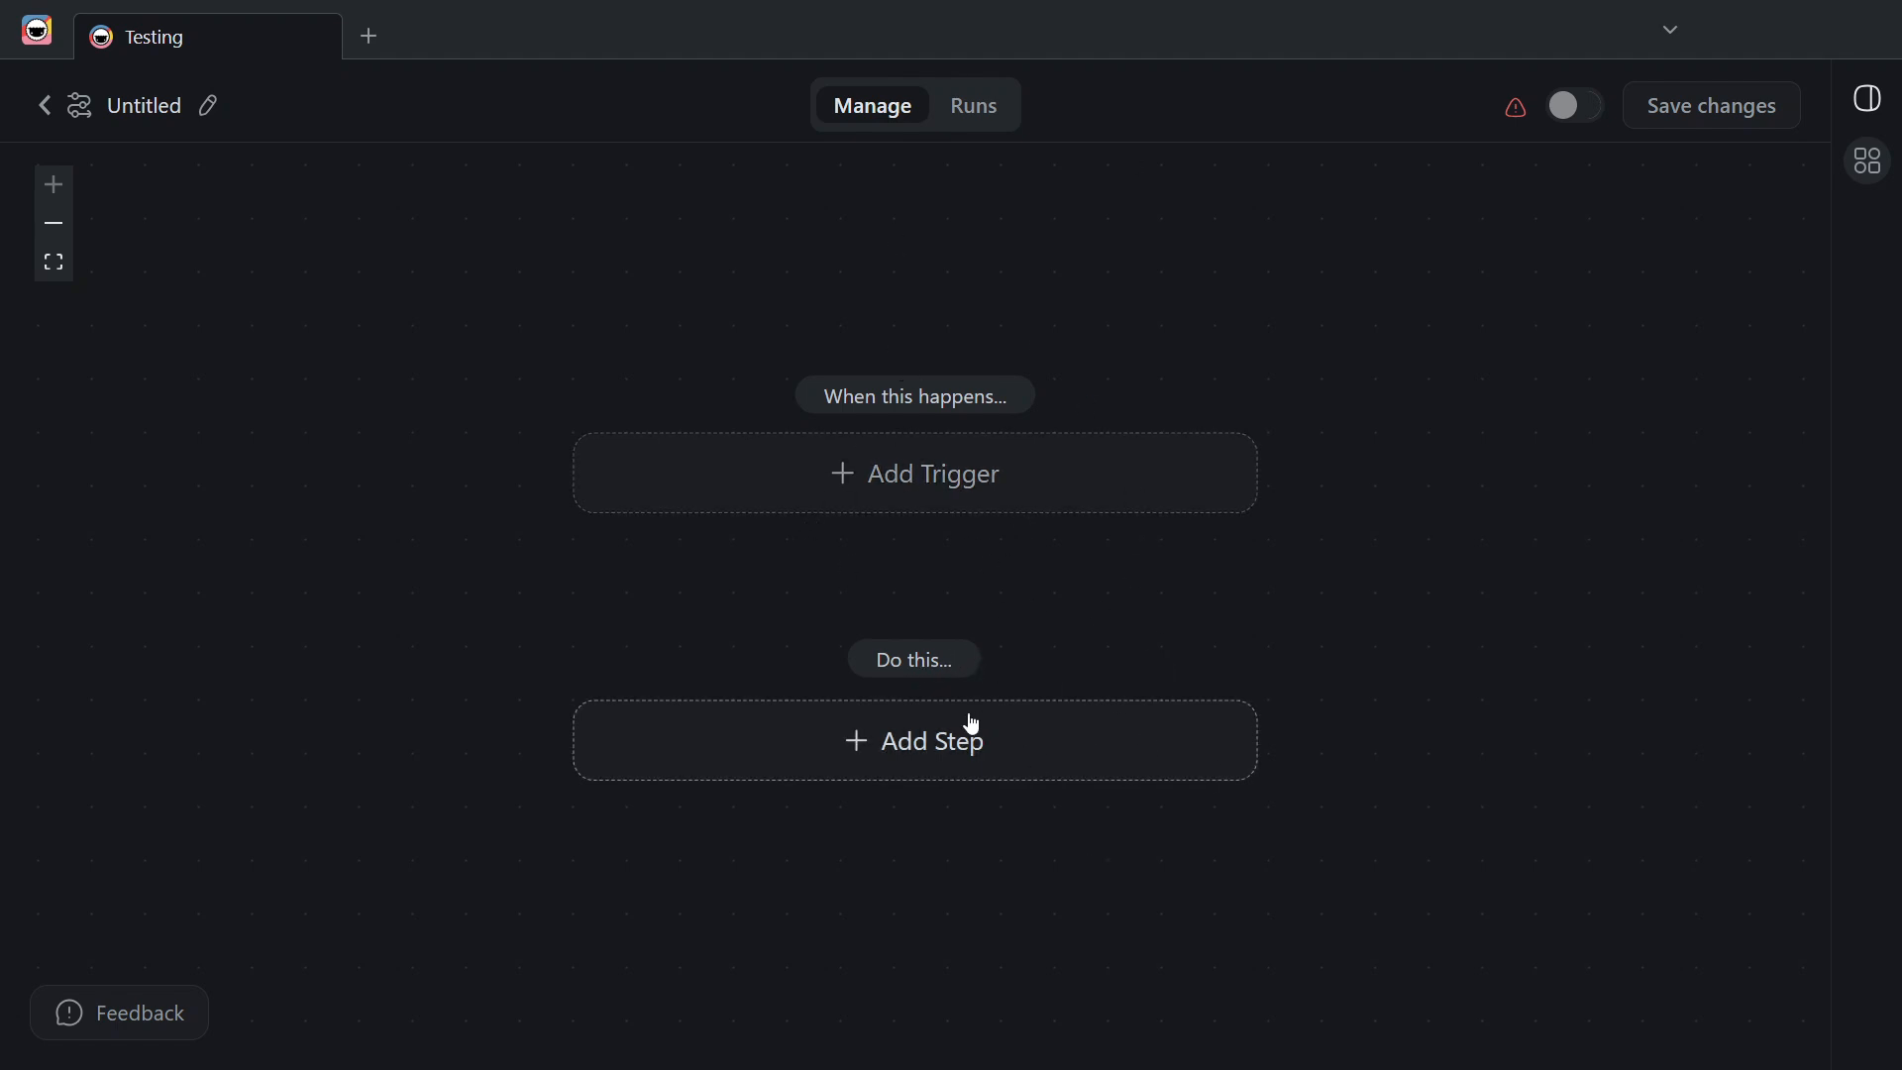
pyautogui.click(201, 118)
pyautogui.write('FOX')
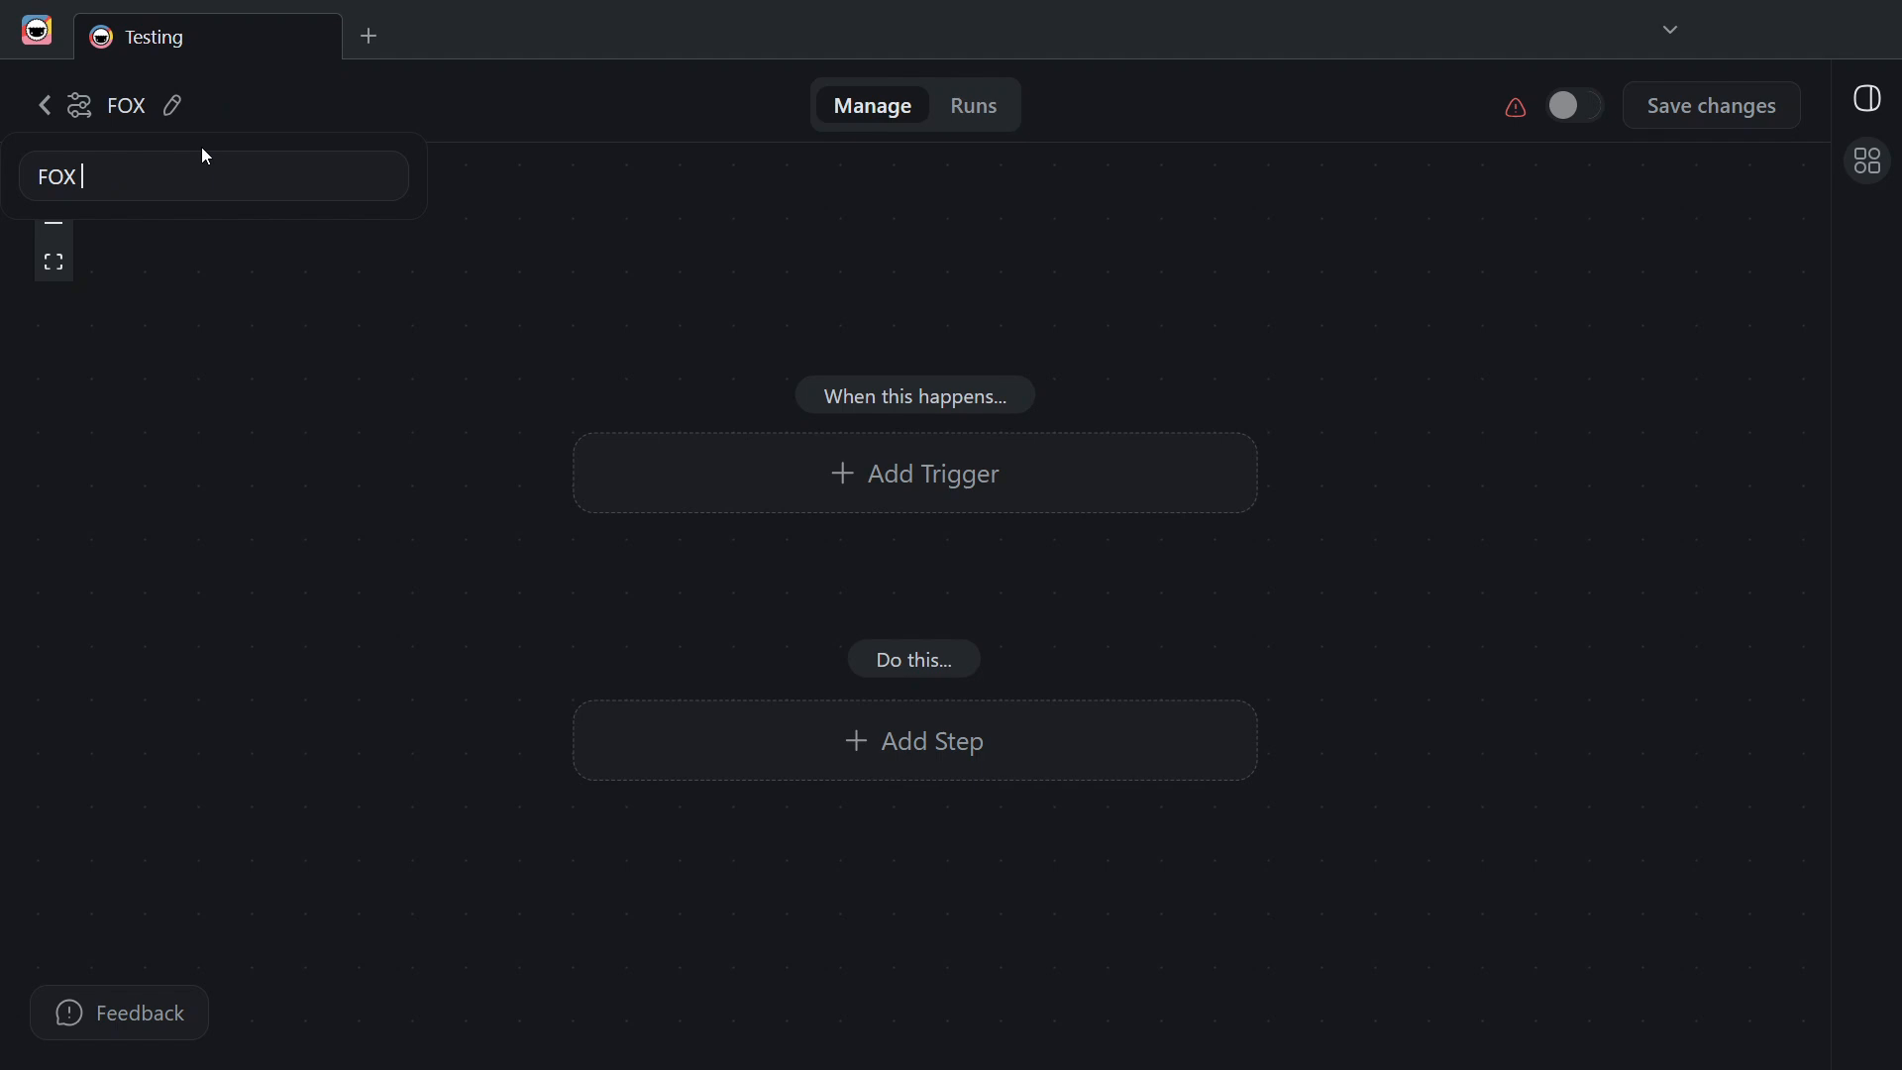
pyautogui.write(' SPORTS ')
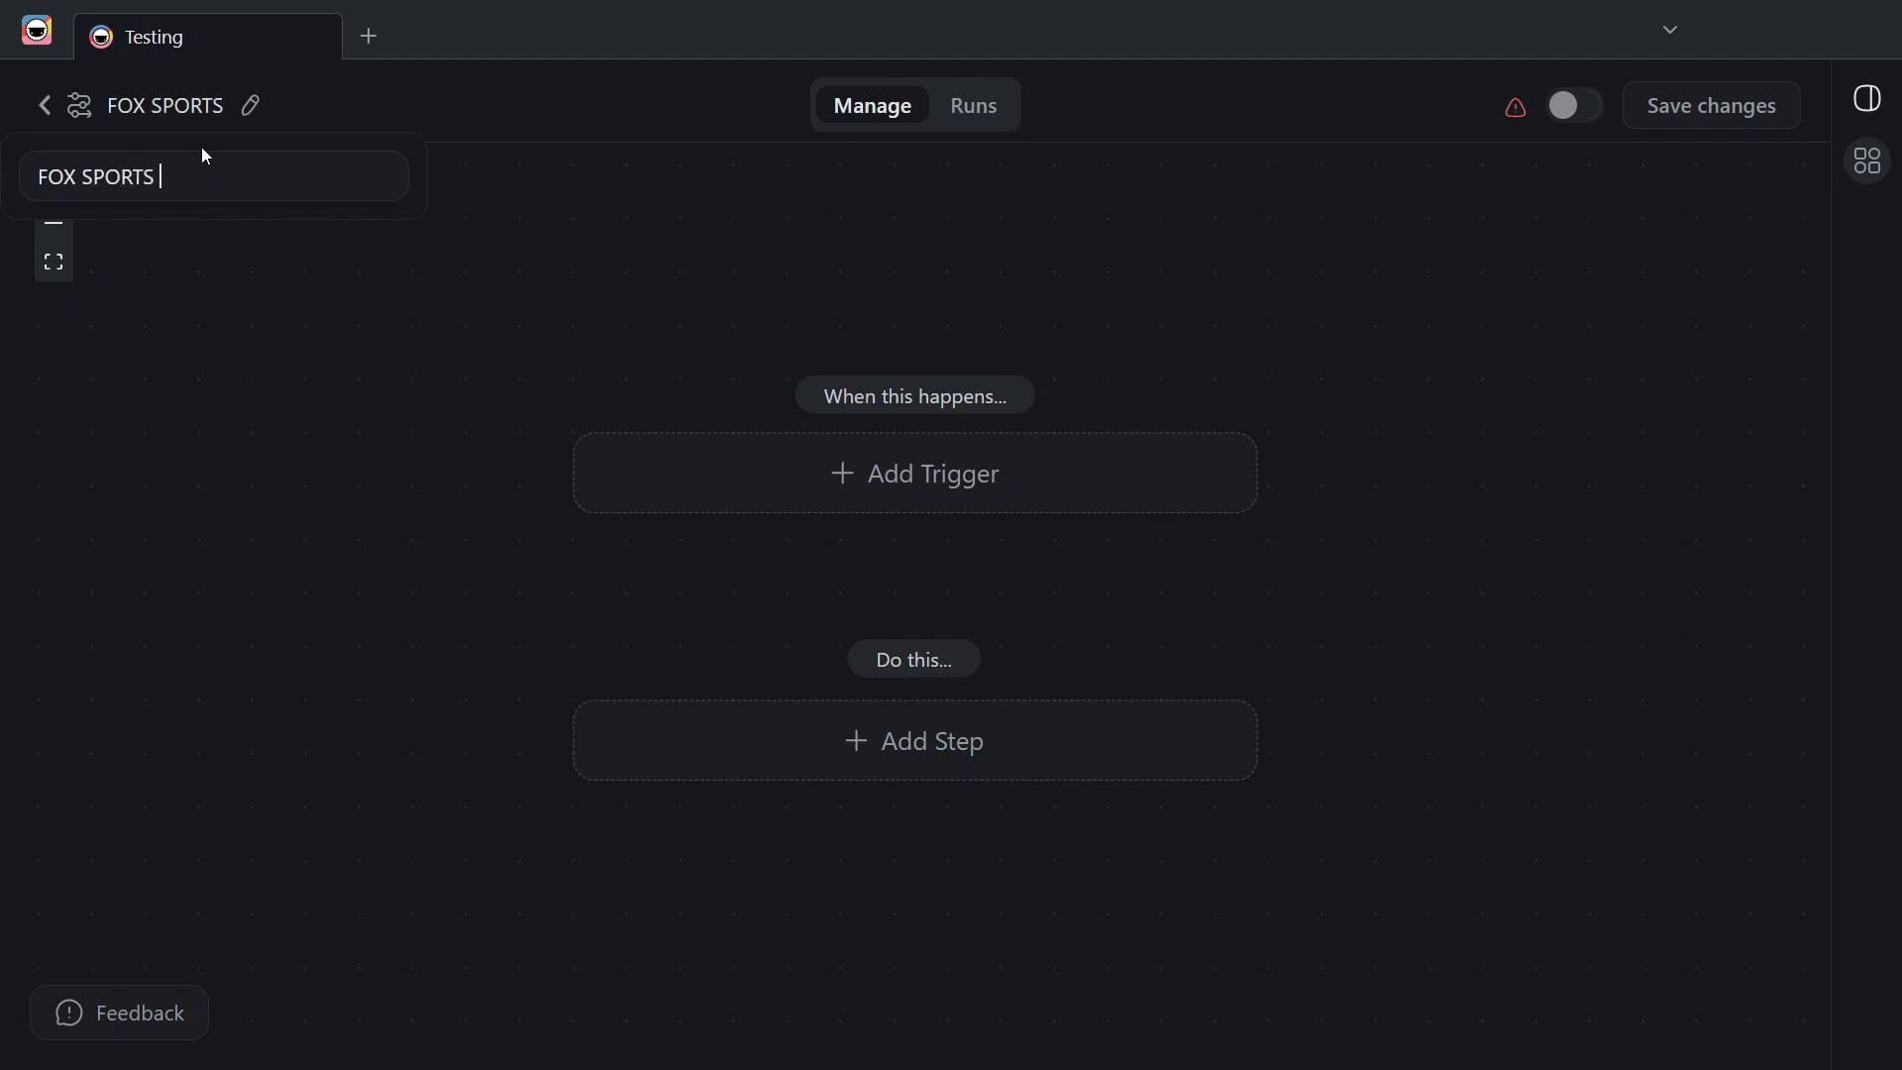
pyautogui.write('SUMMARIES')
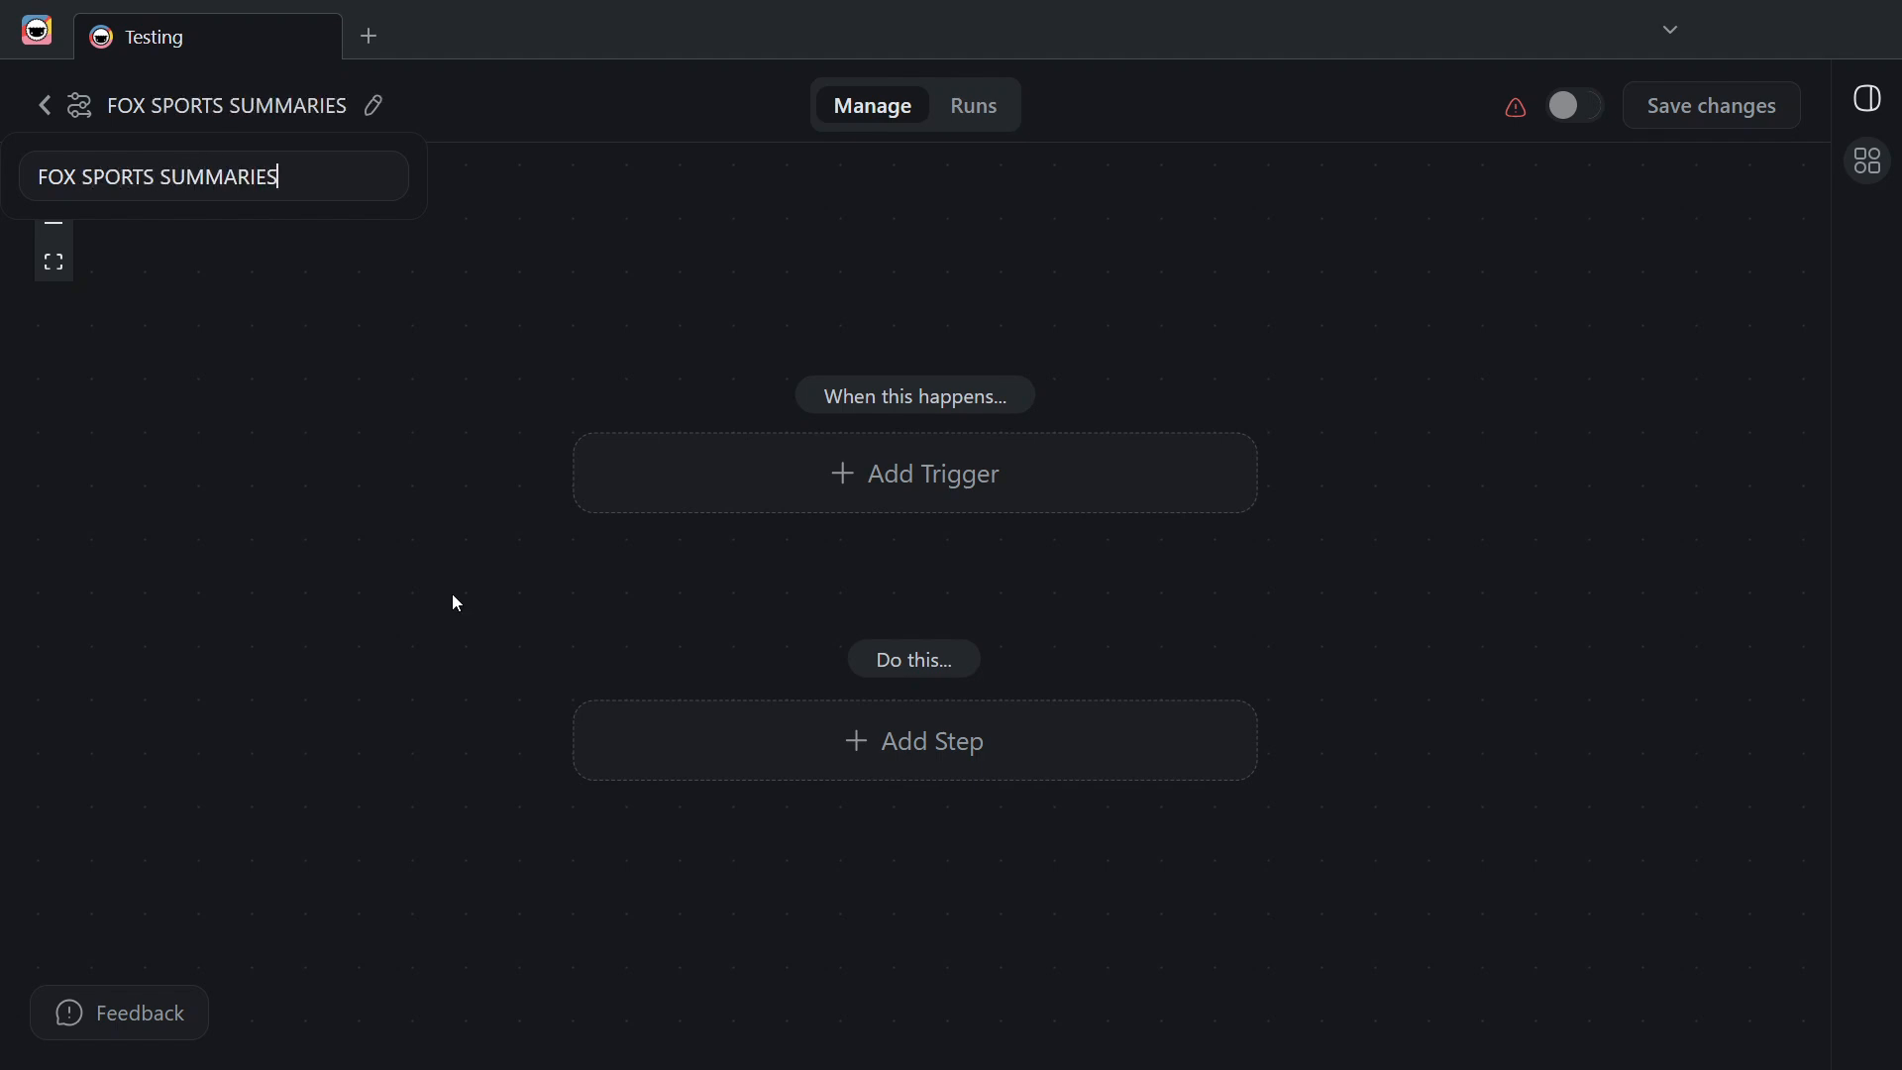
pyautogui.click(505, 631)
# Step: Add the RSS "New Item In Feed" trigger to the automation
pyautogui.click(1046, 497)
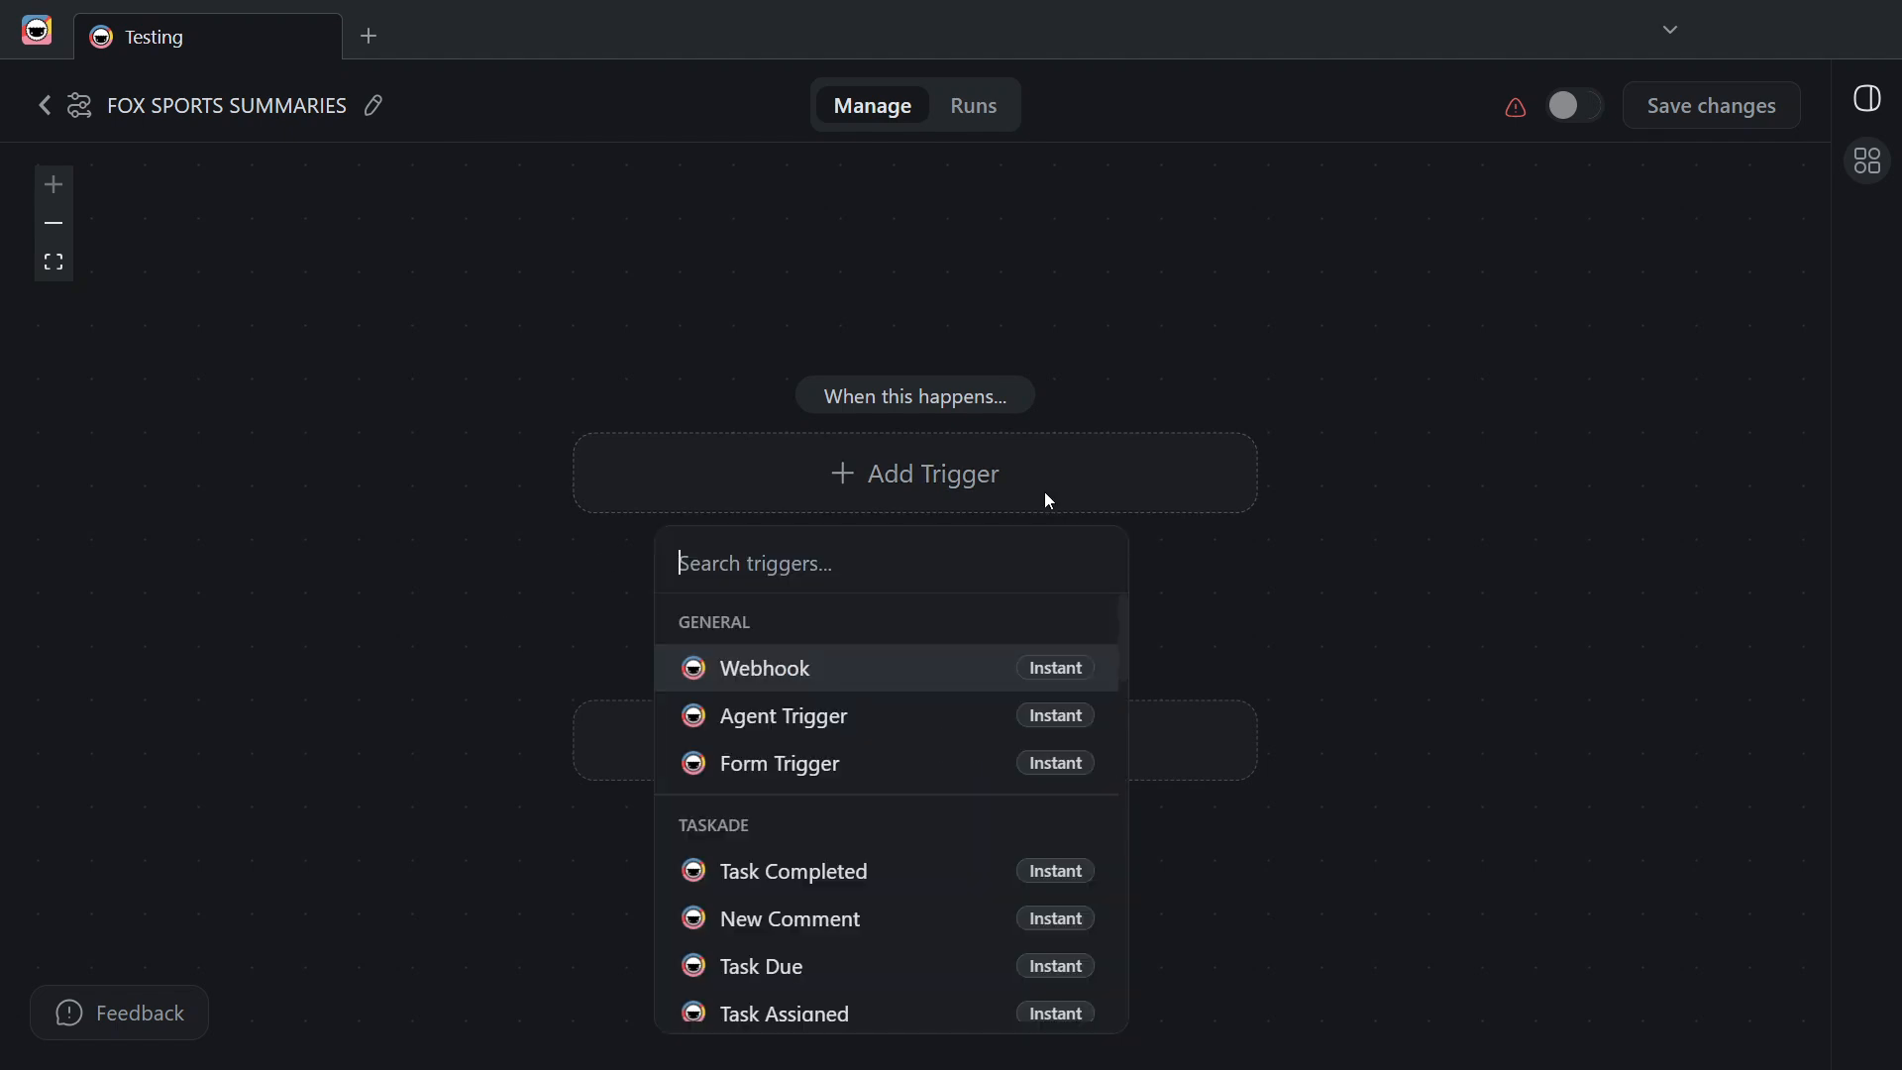
pyautogui.write('RSS')
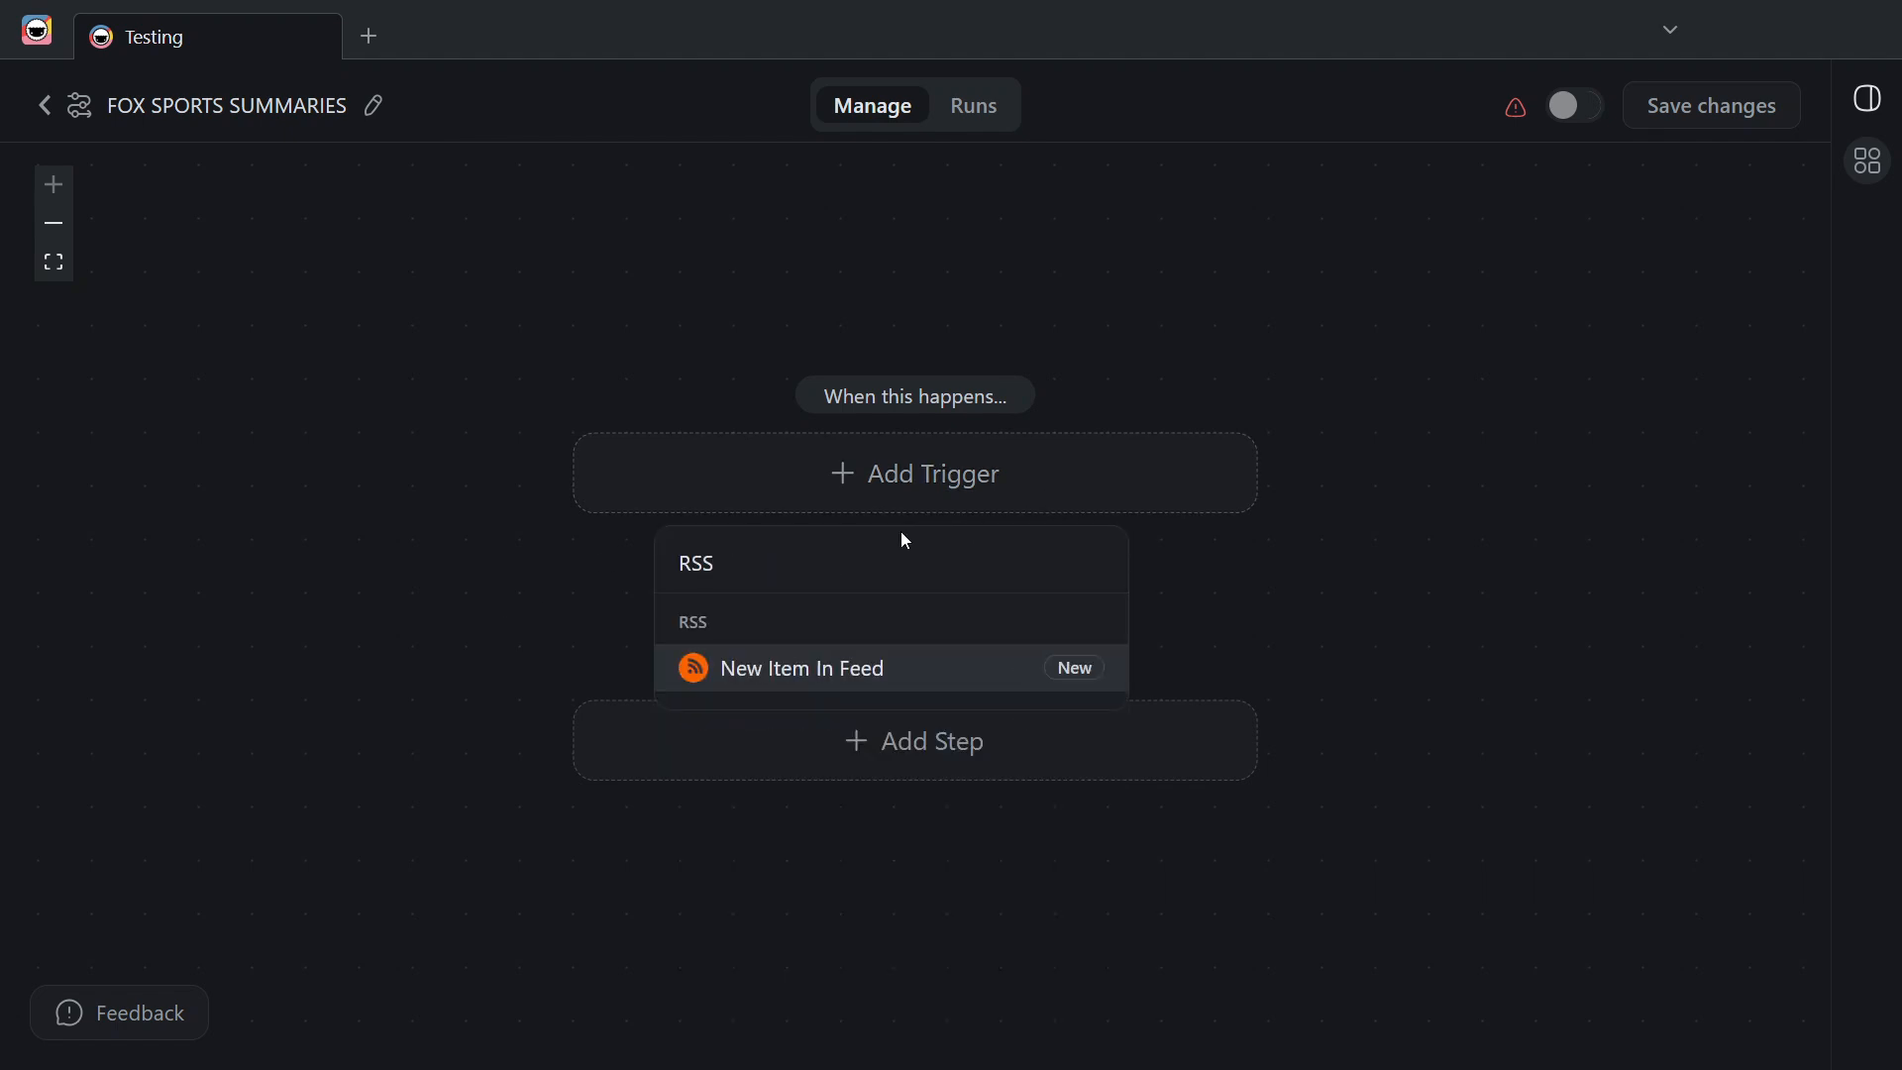
pyautogui.click(902, 681)
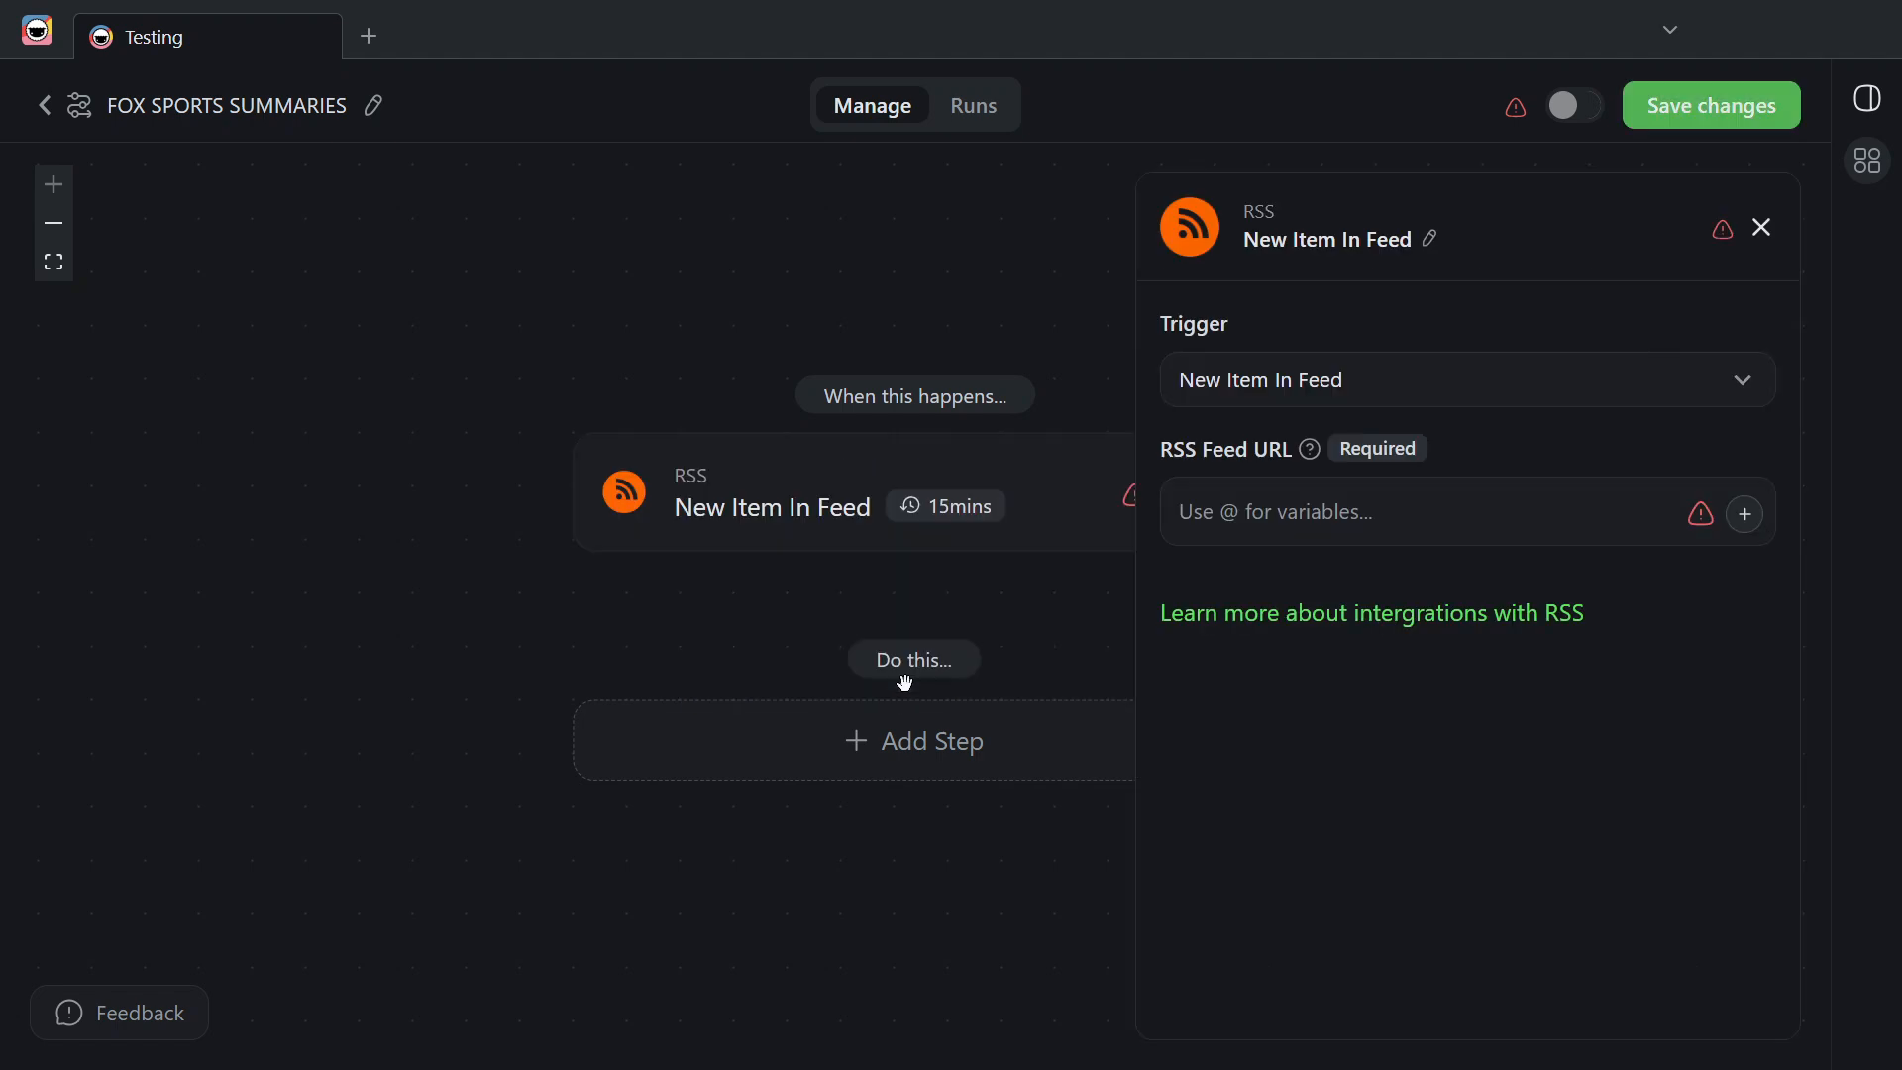
# Step: Copy the FOX Sports NFL feed URL with its partner key from Notepad into the trigger's RSS Feed URL, and close the trigger settings
pyautogui.click(1379, 526)
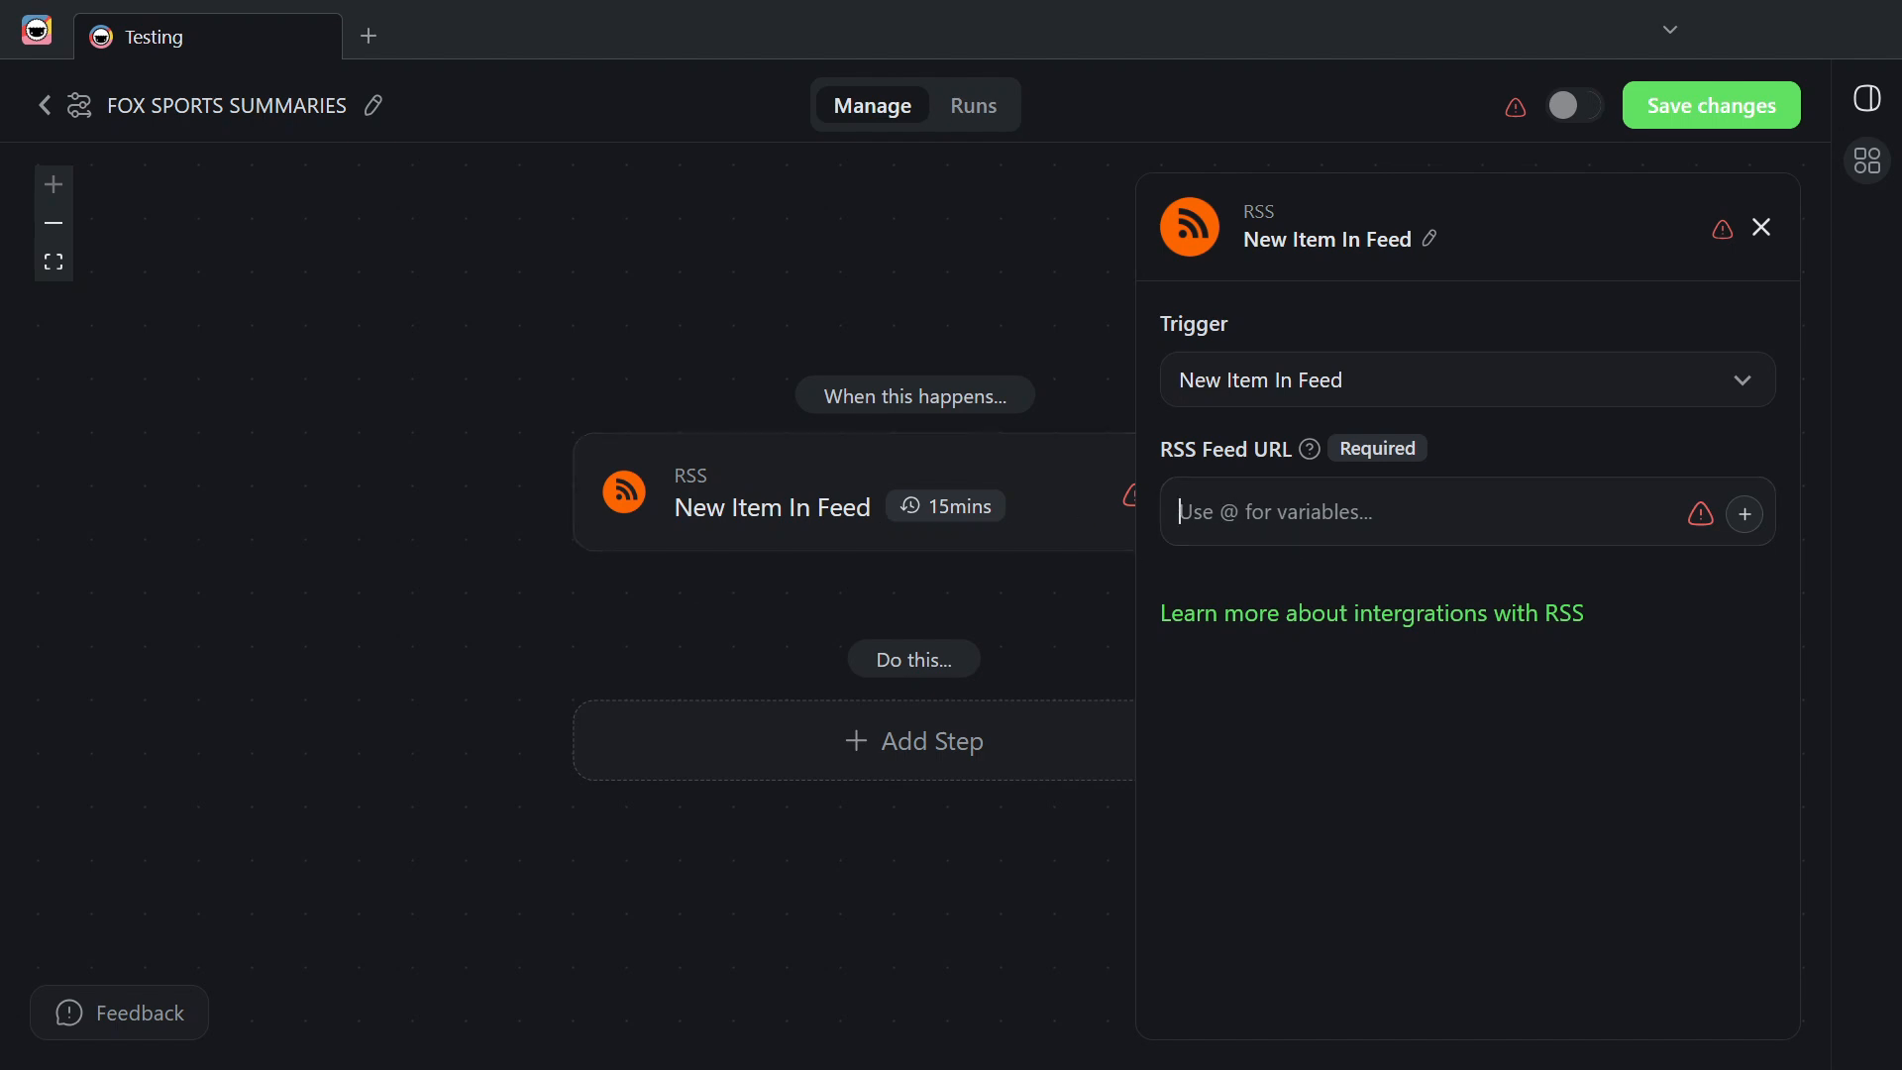
pyautogui.hotkey('alt', 'Tab')
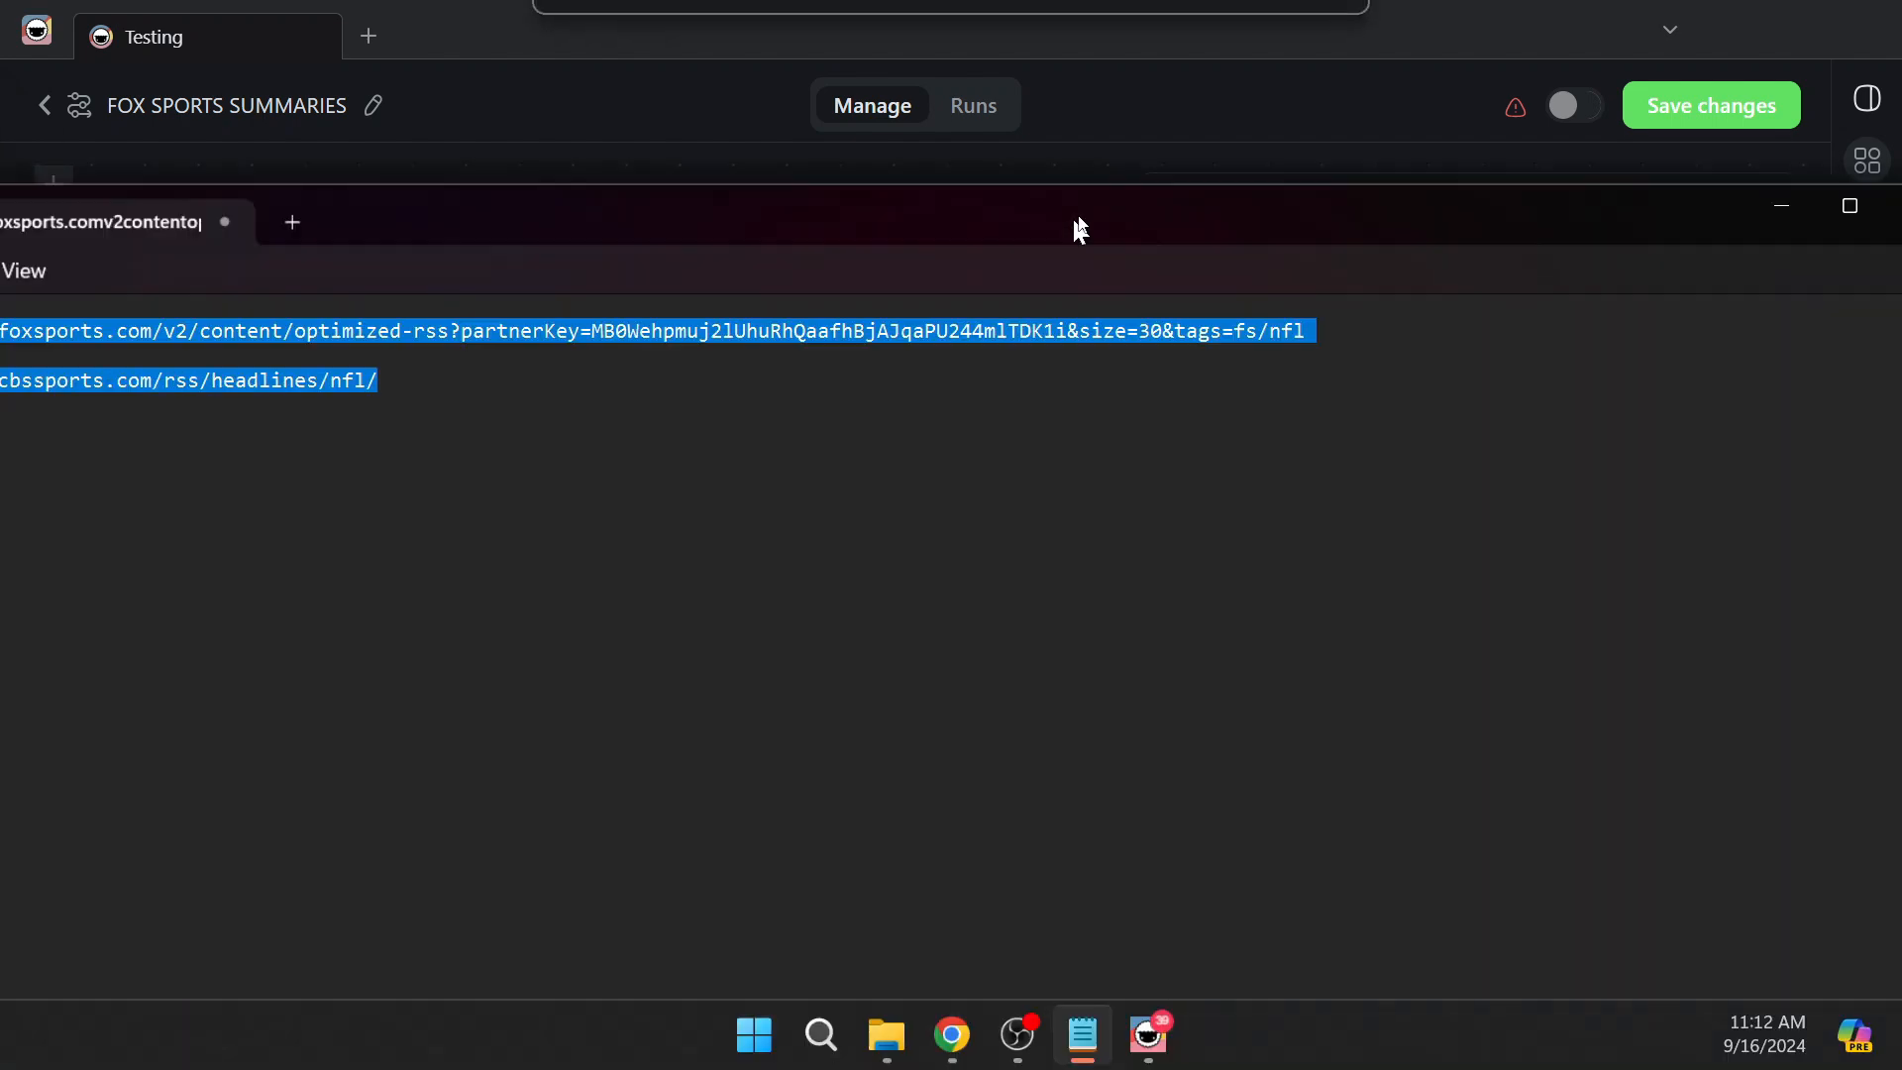
pyautogui.click(887, 355)
pyautogui.moveTo(1527, 248); pyautogui.dragTo(99, 245)
pyautogui.rightClick(164, 245)
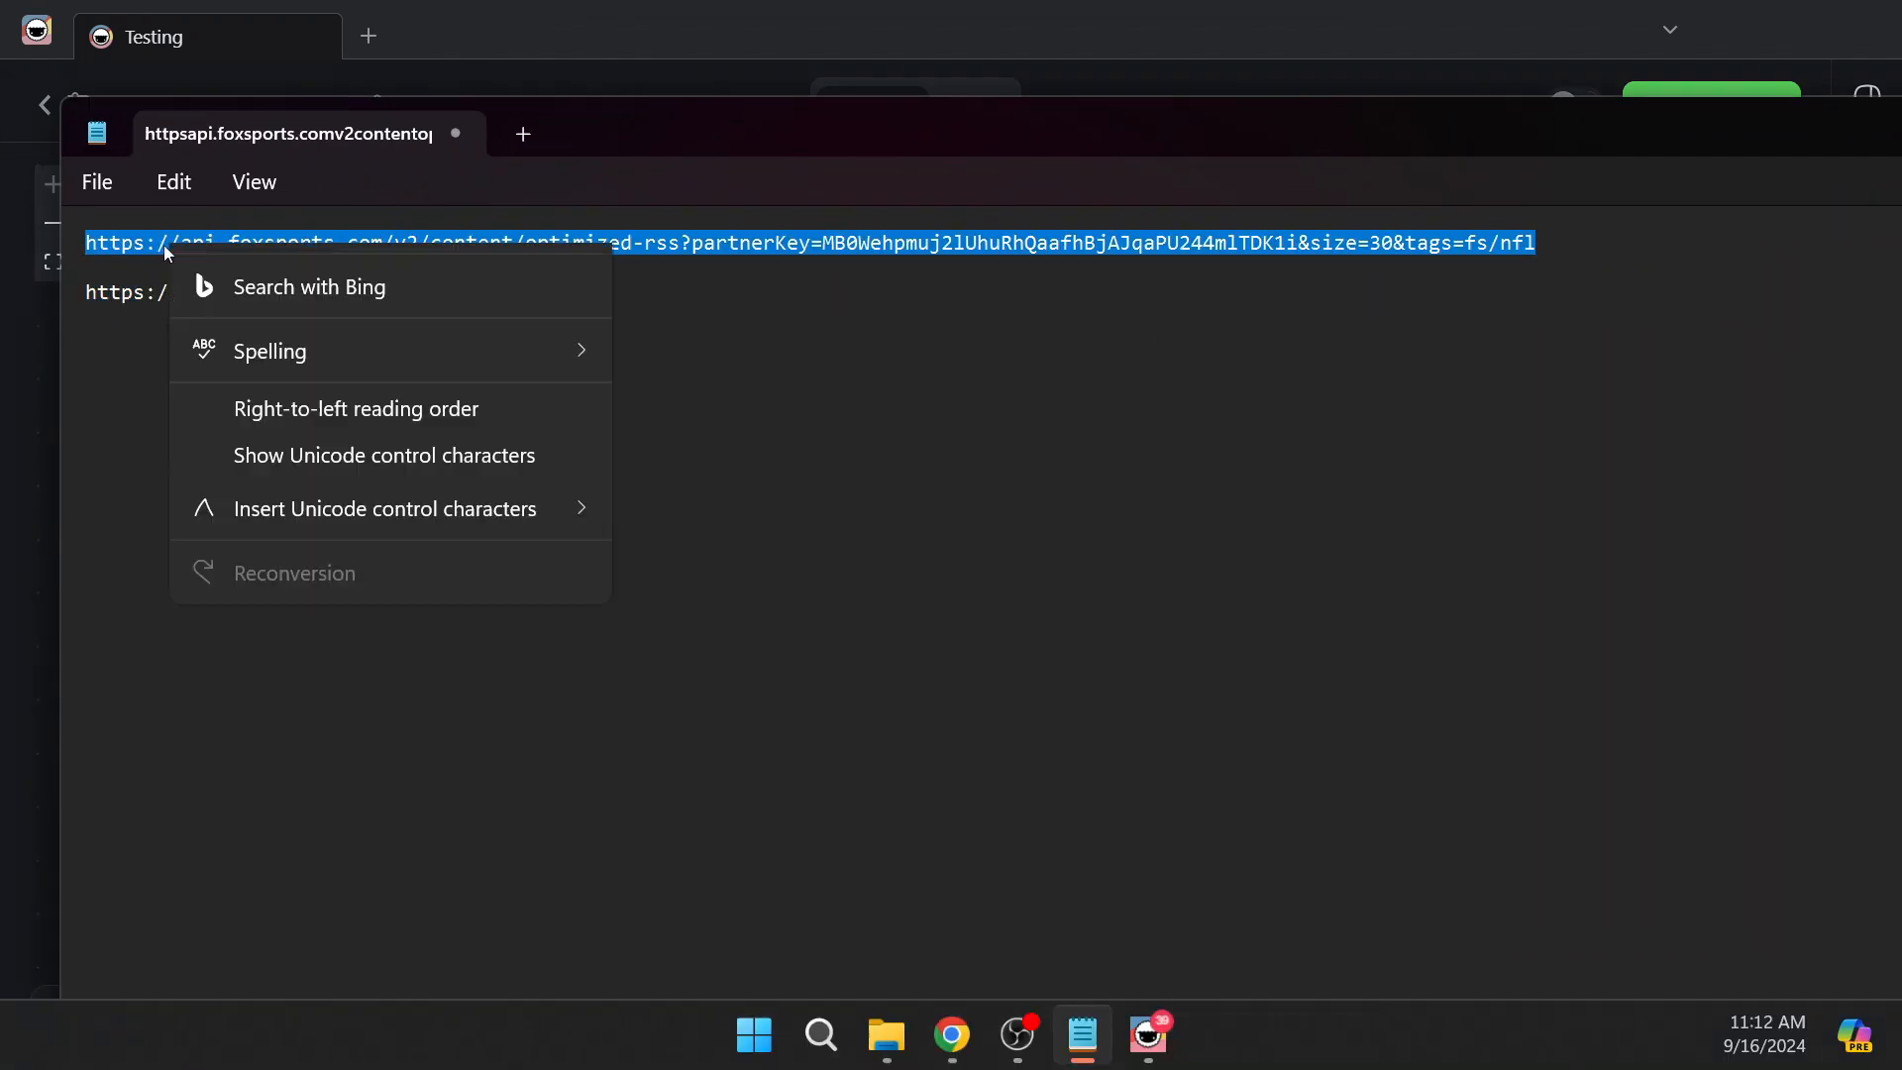
pyautogui.click(265, 403)
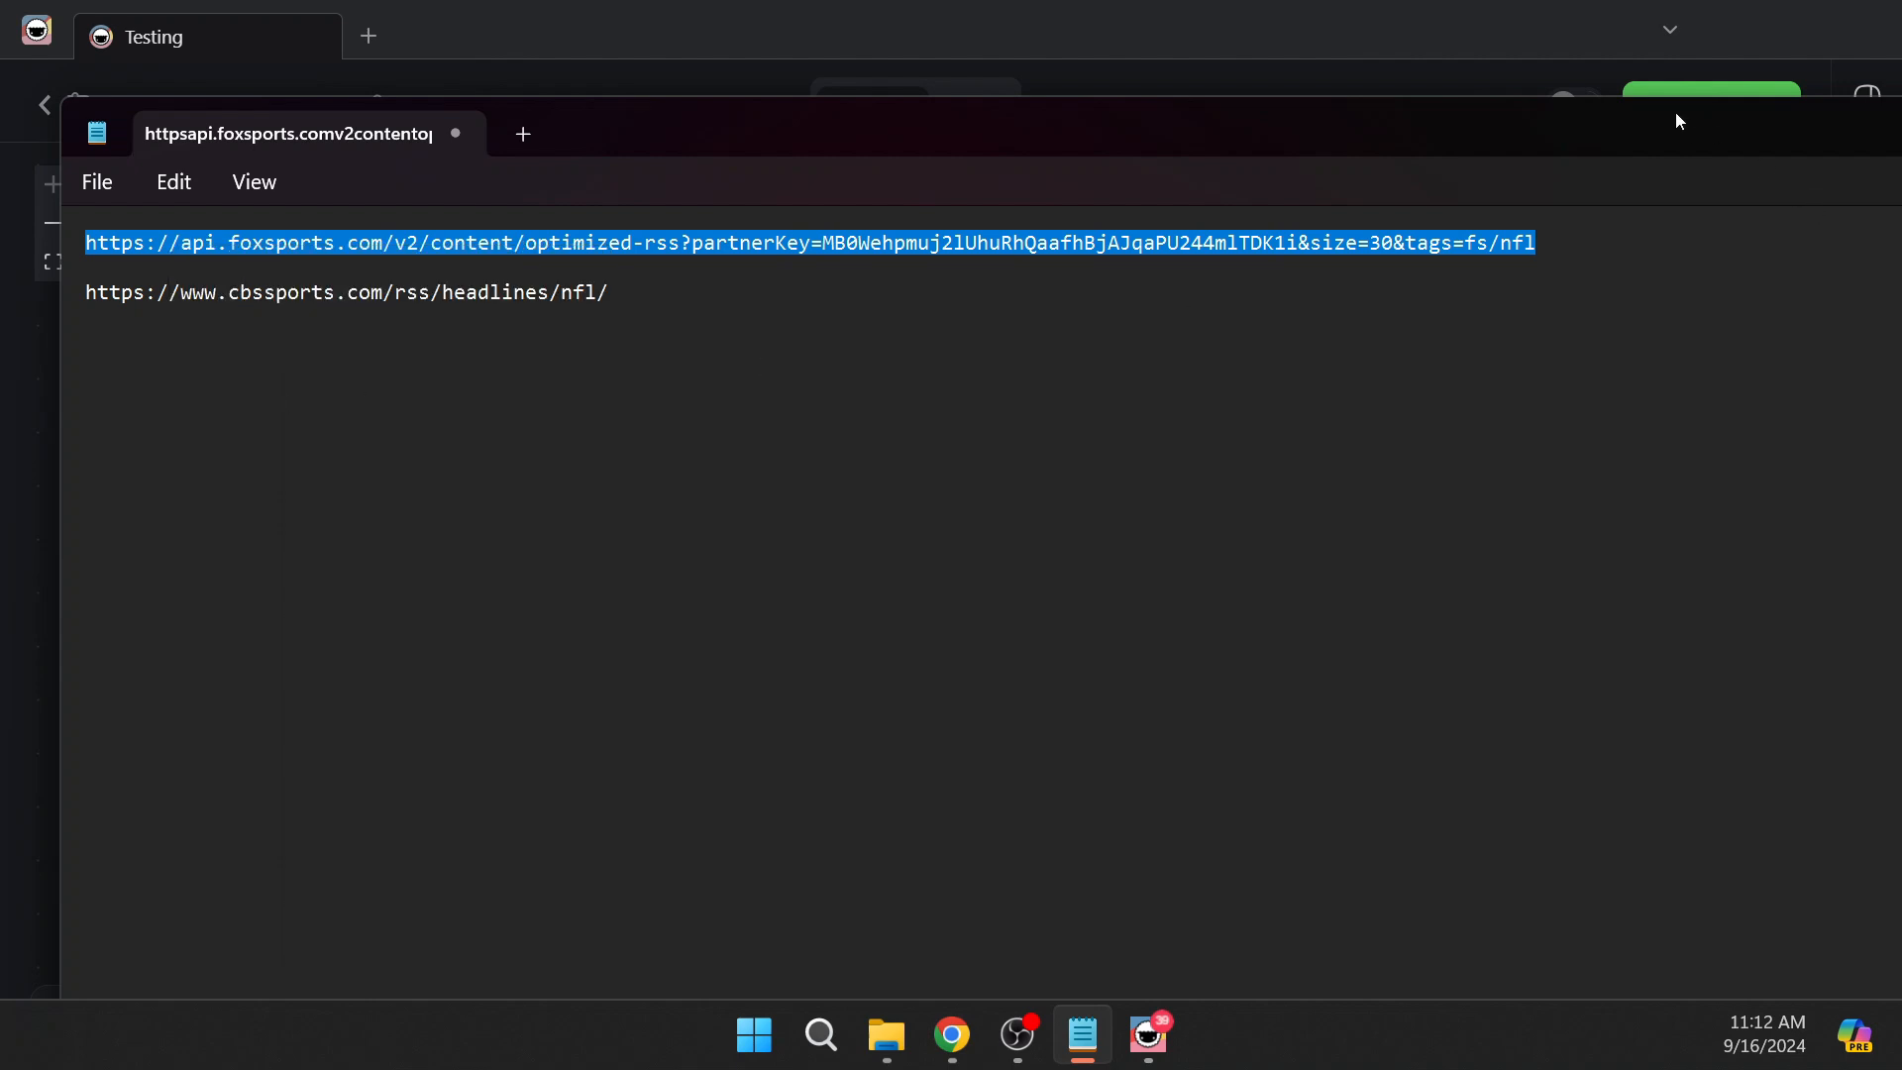
pyautogui.moveTo(1679, 121); pyautogui.dragTo(1469, 134)
pyautogui.click(1566, 119)
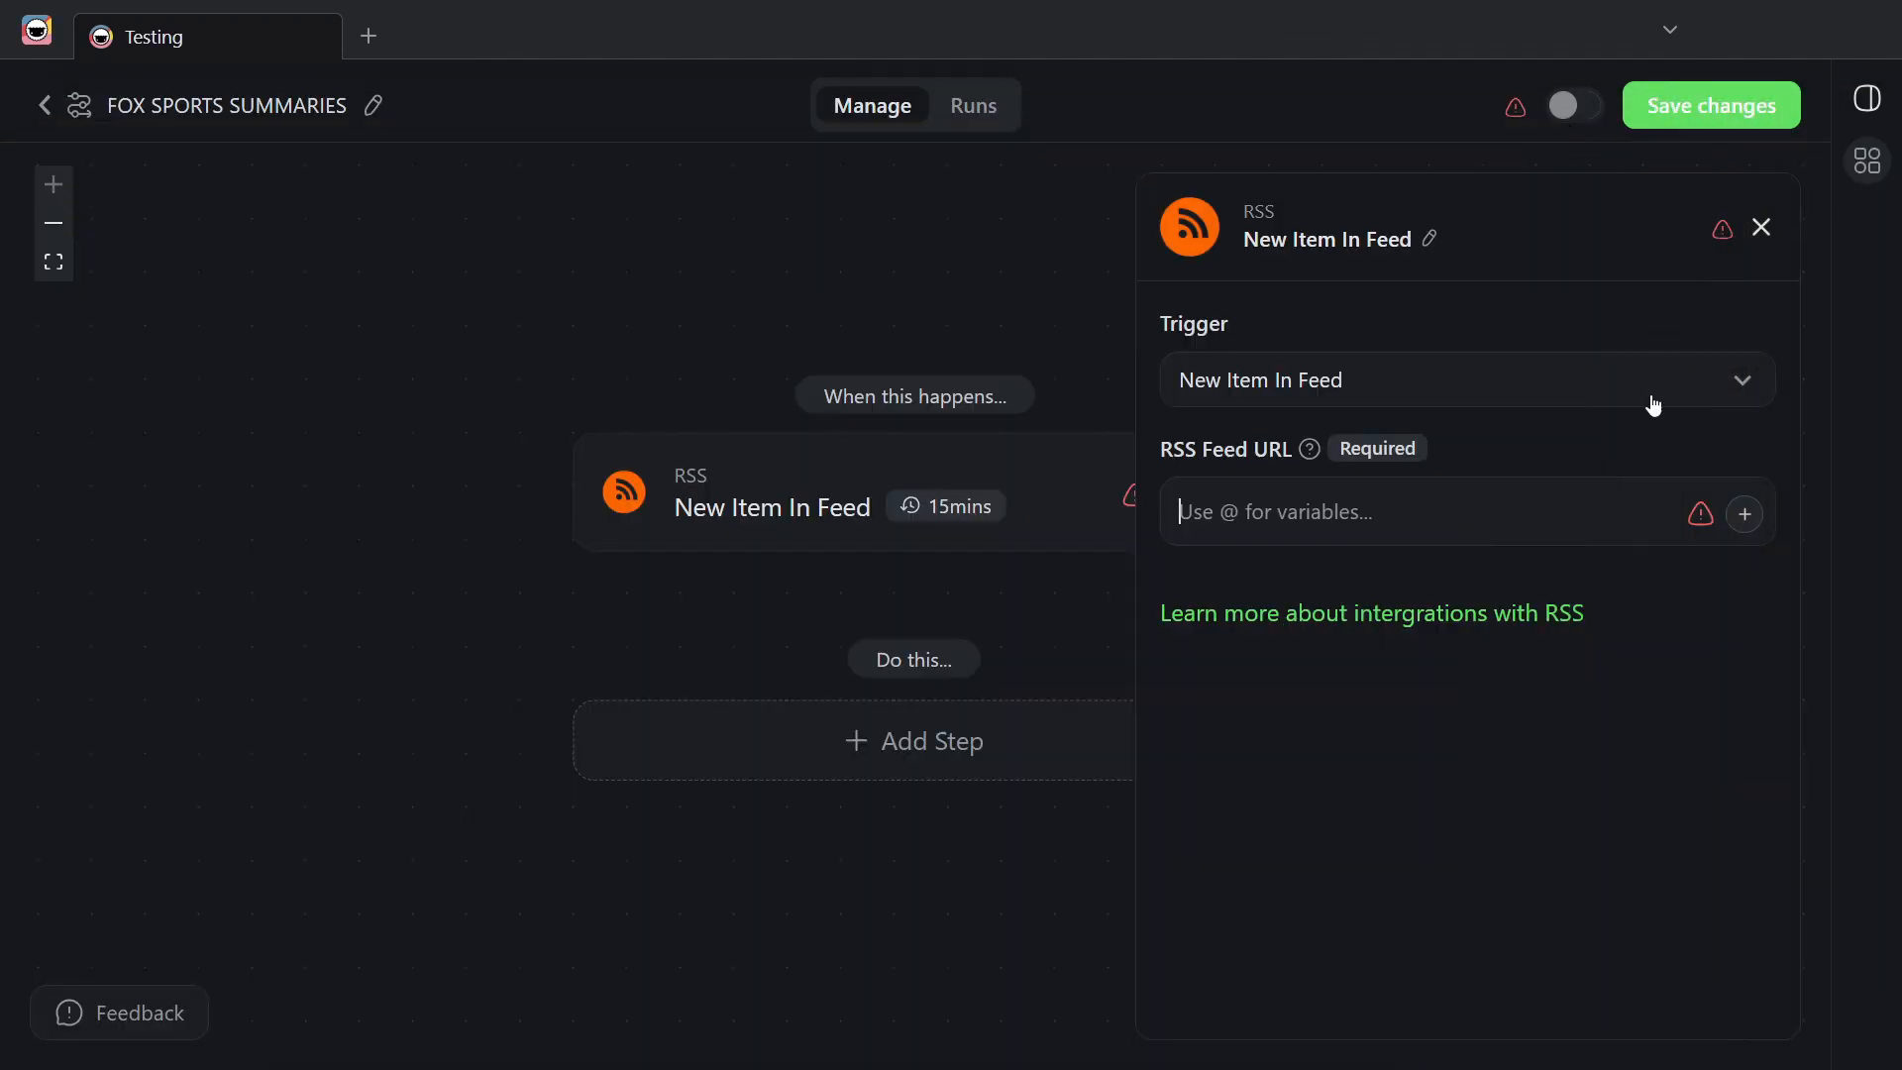
pyautogui.click(1336, 499)
pyautogui.hotkey('ctrl', 'v')
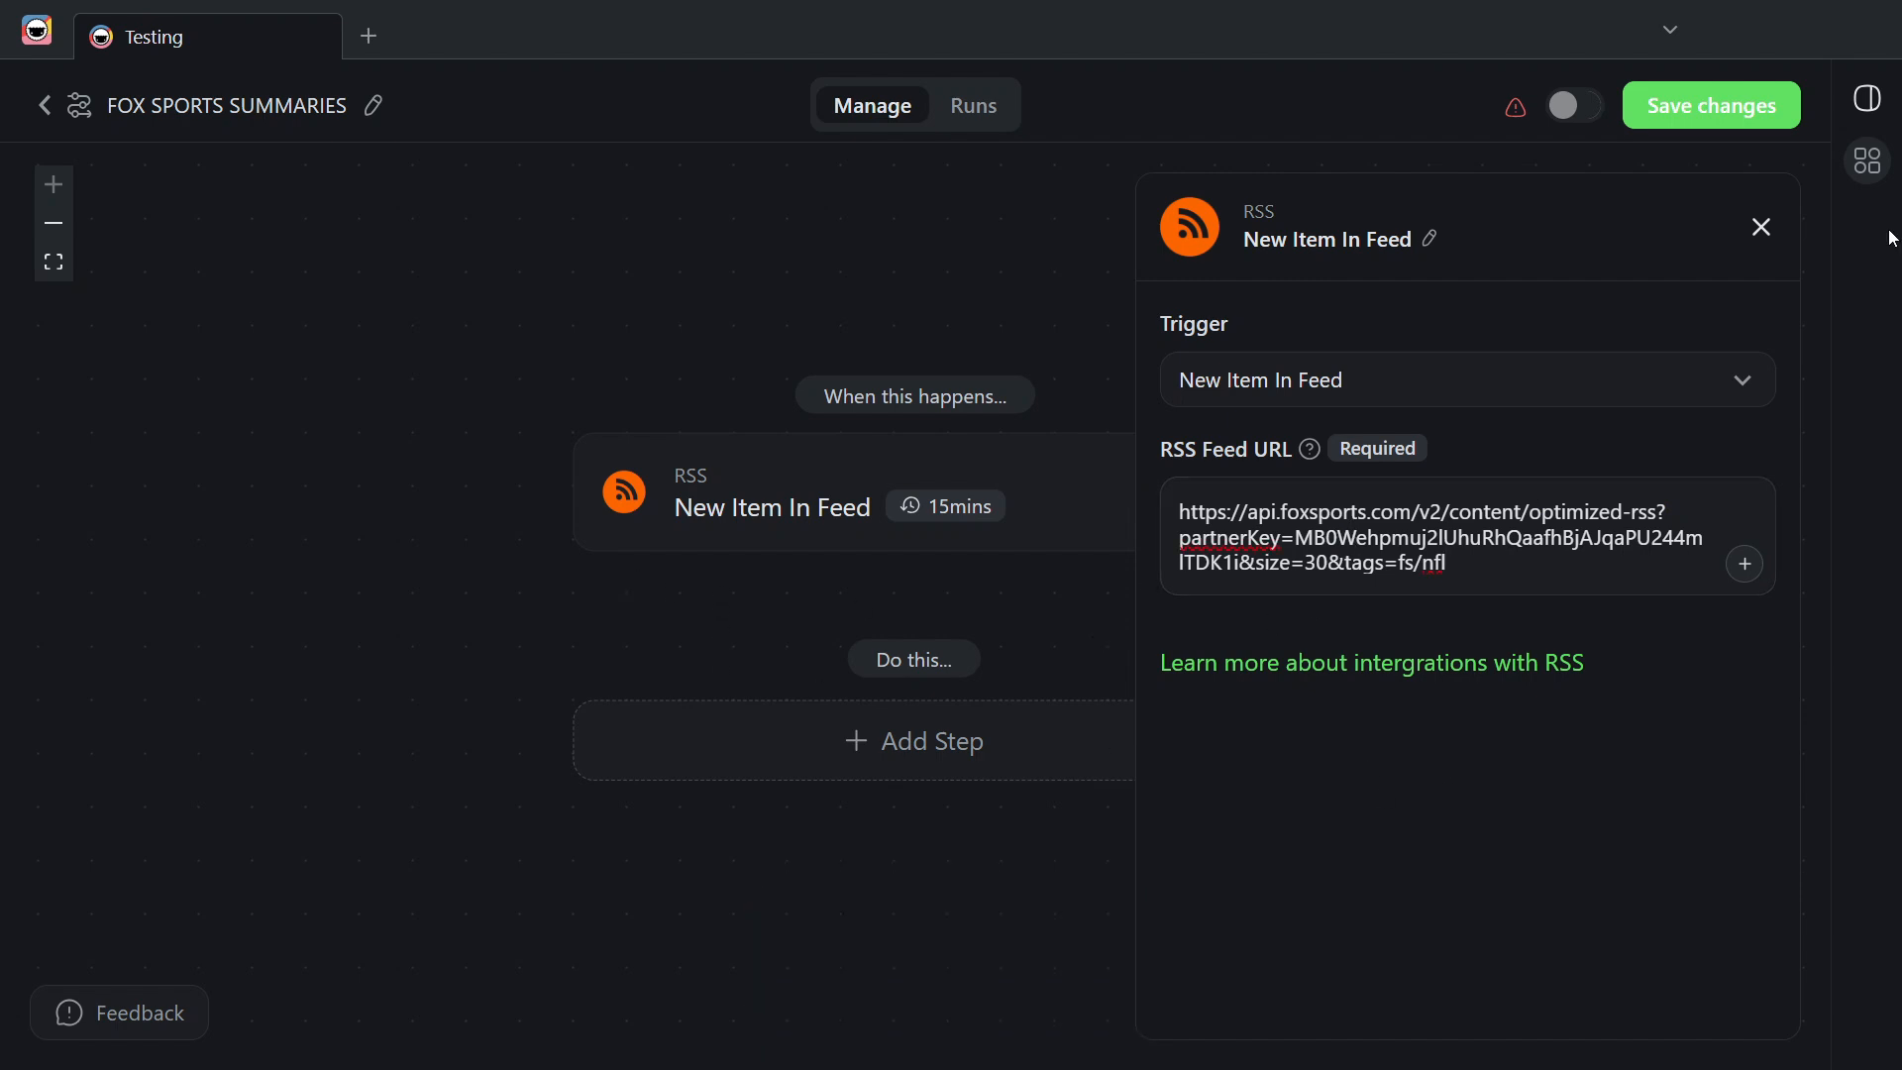
pyautogui.click(1762, 227)
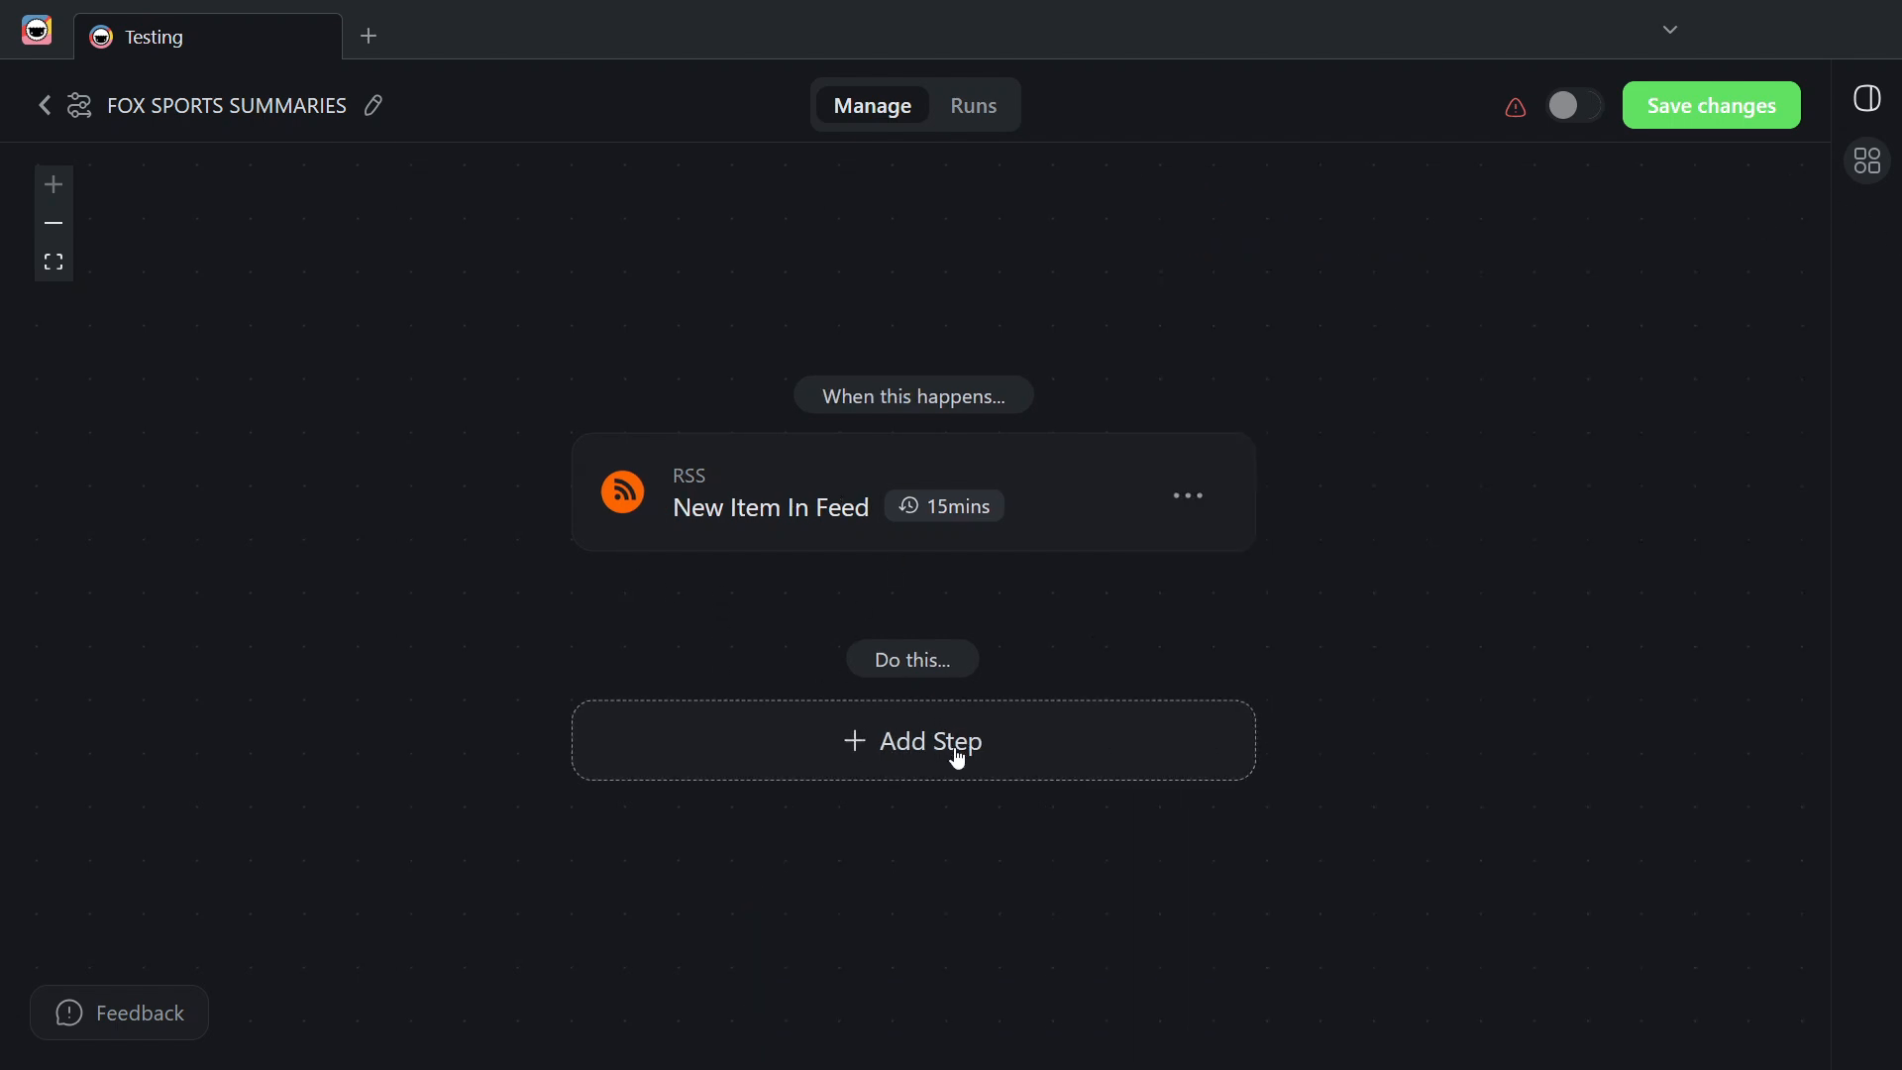
# Step: Add a Run Agent Command action after the RSS trigger
pyautogui.click(927, 761)
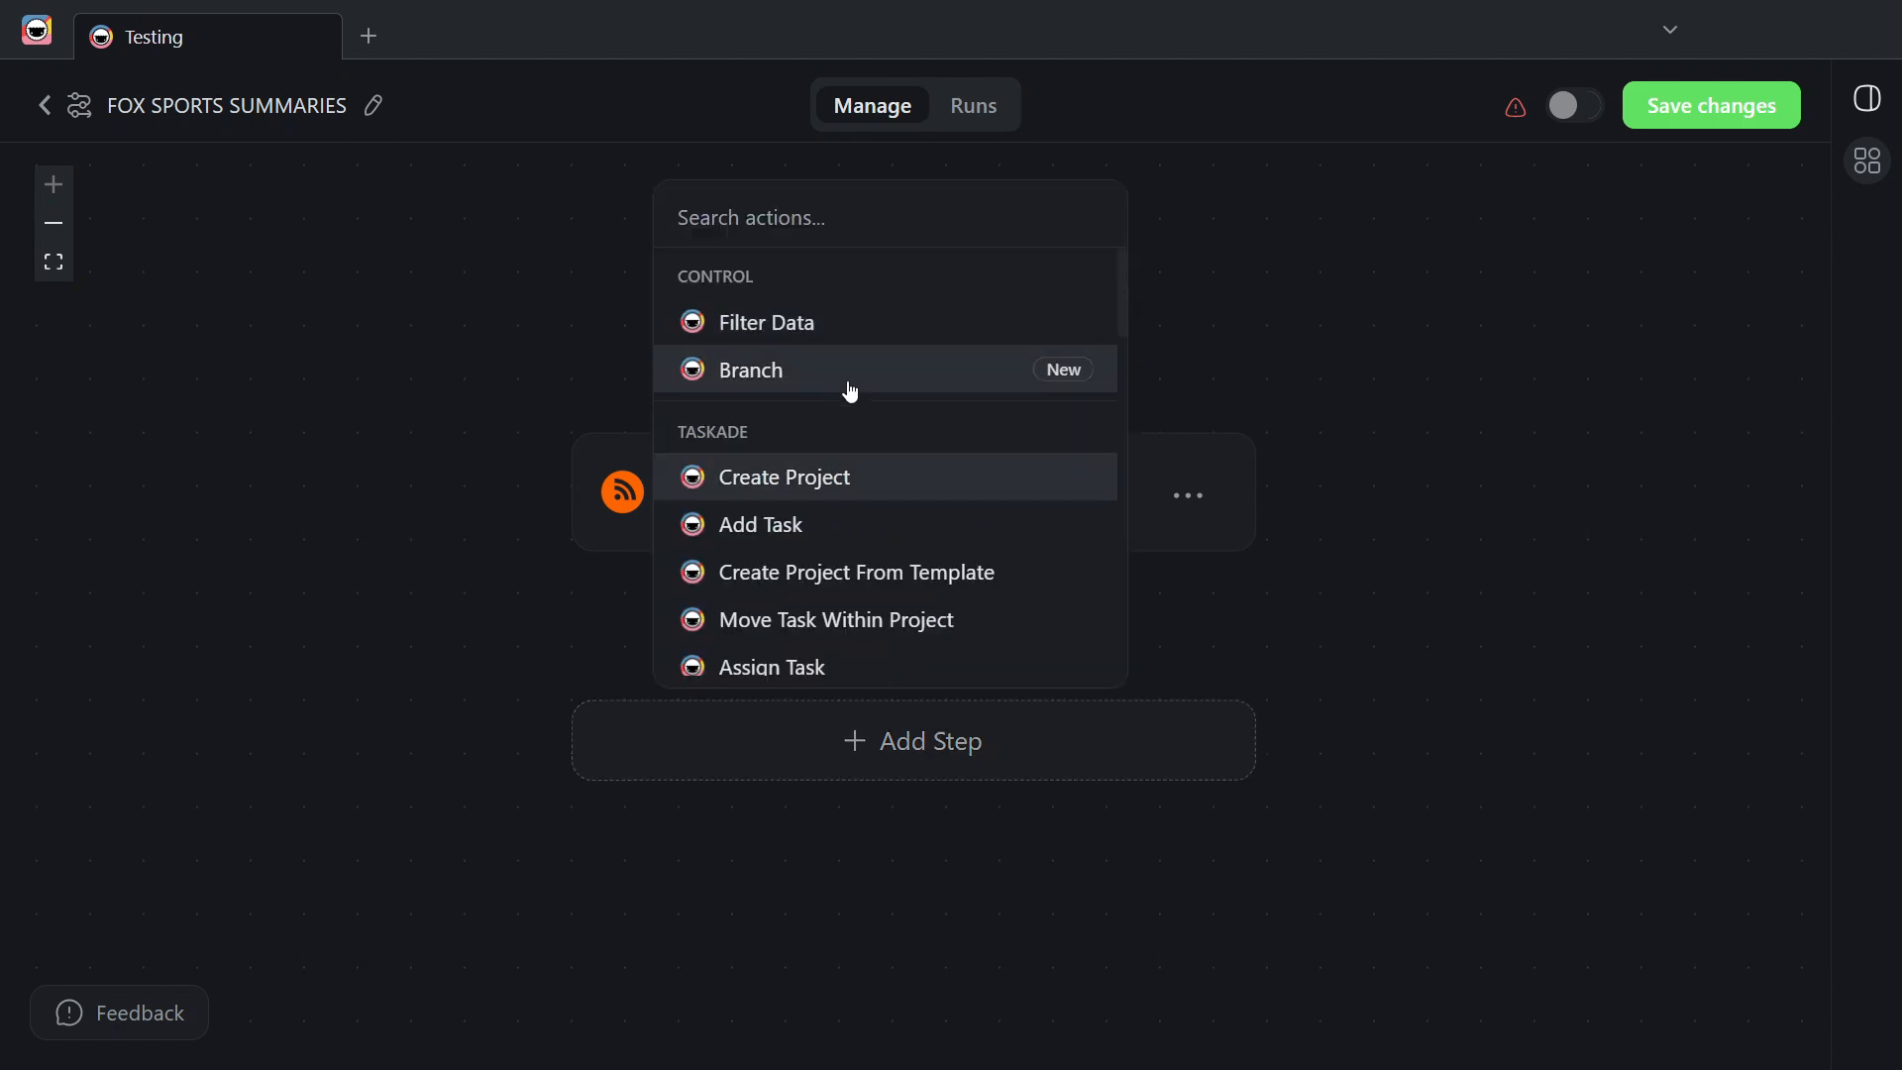
pyautogui.scroll(-3, 947, 376)
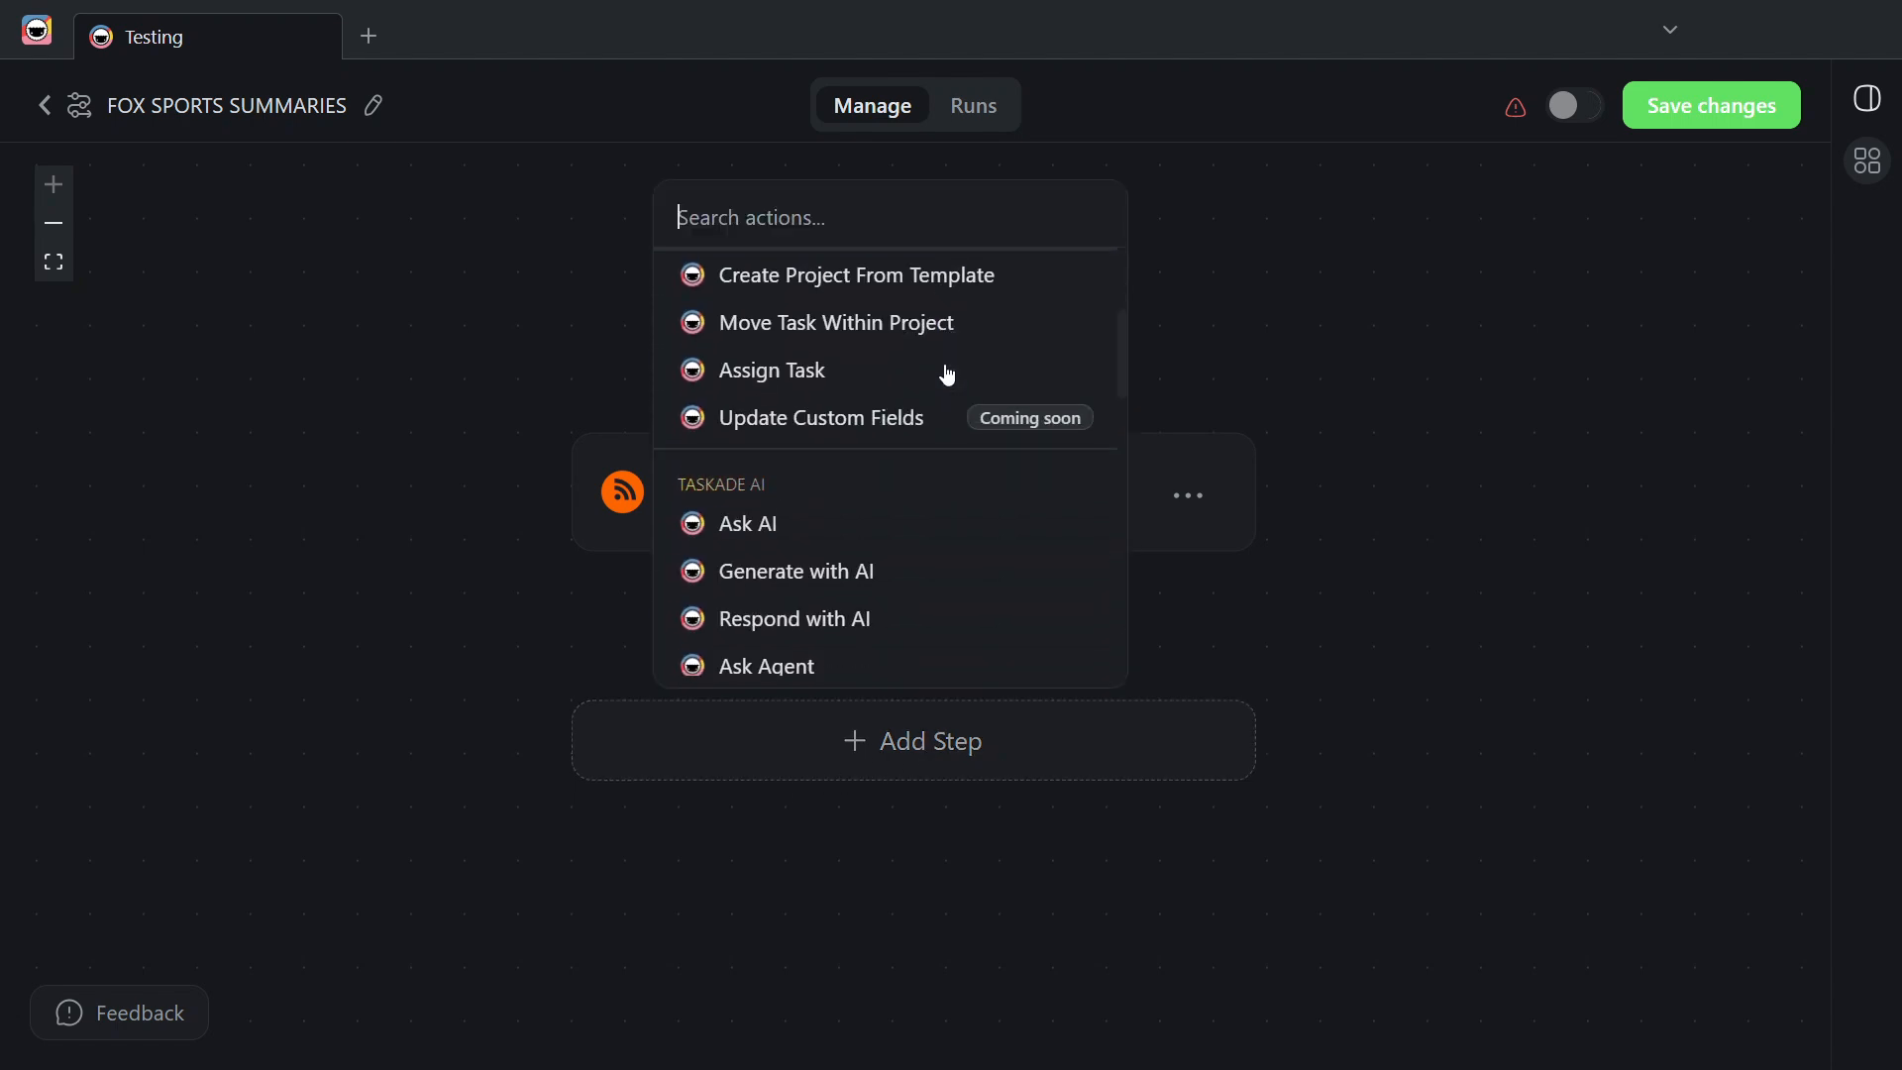
pyautogui.scroll(-2, 948, 376)
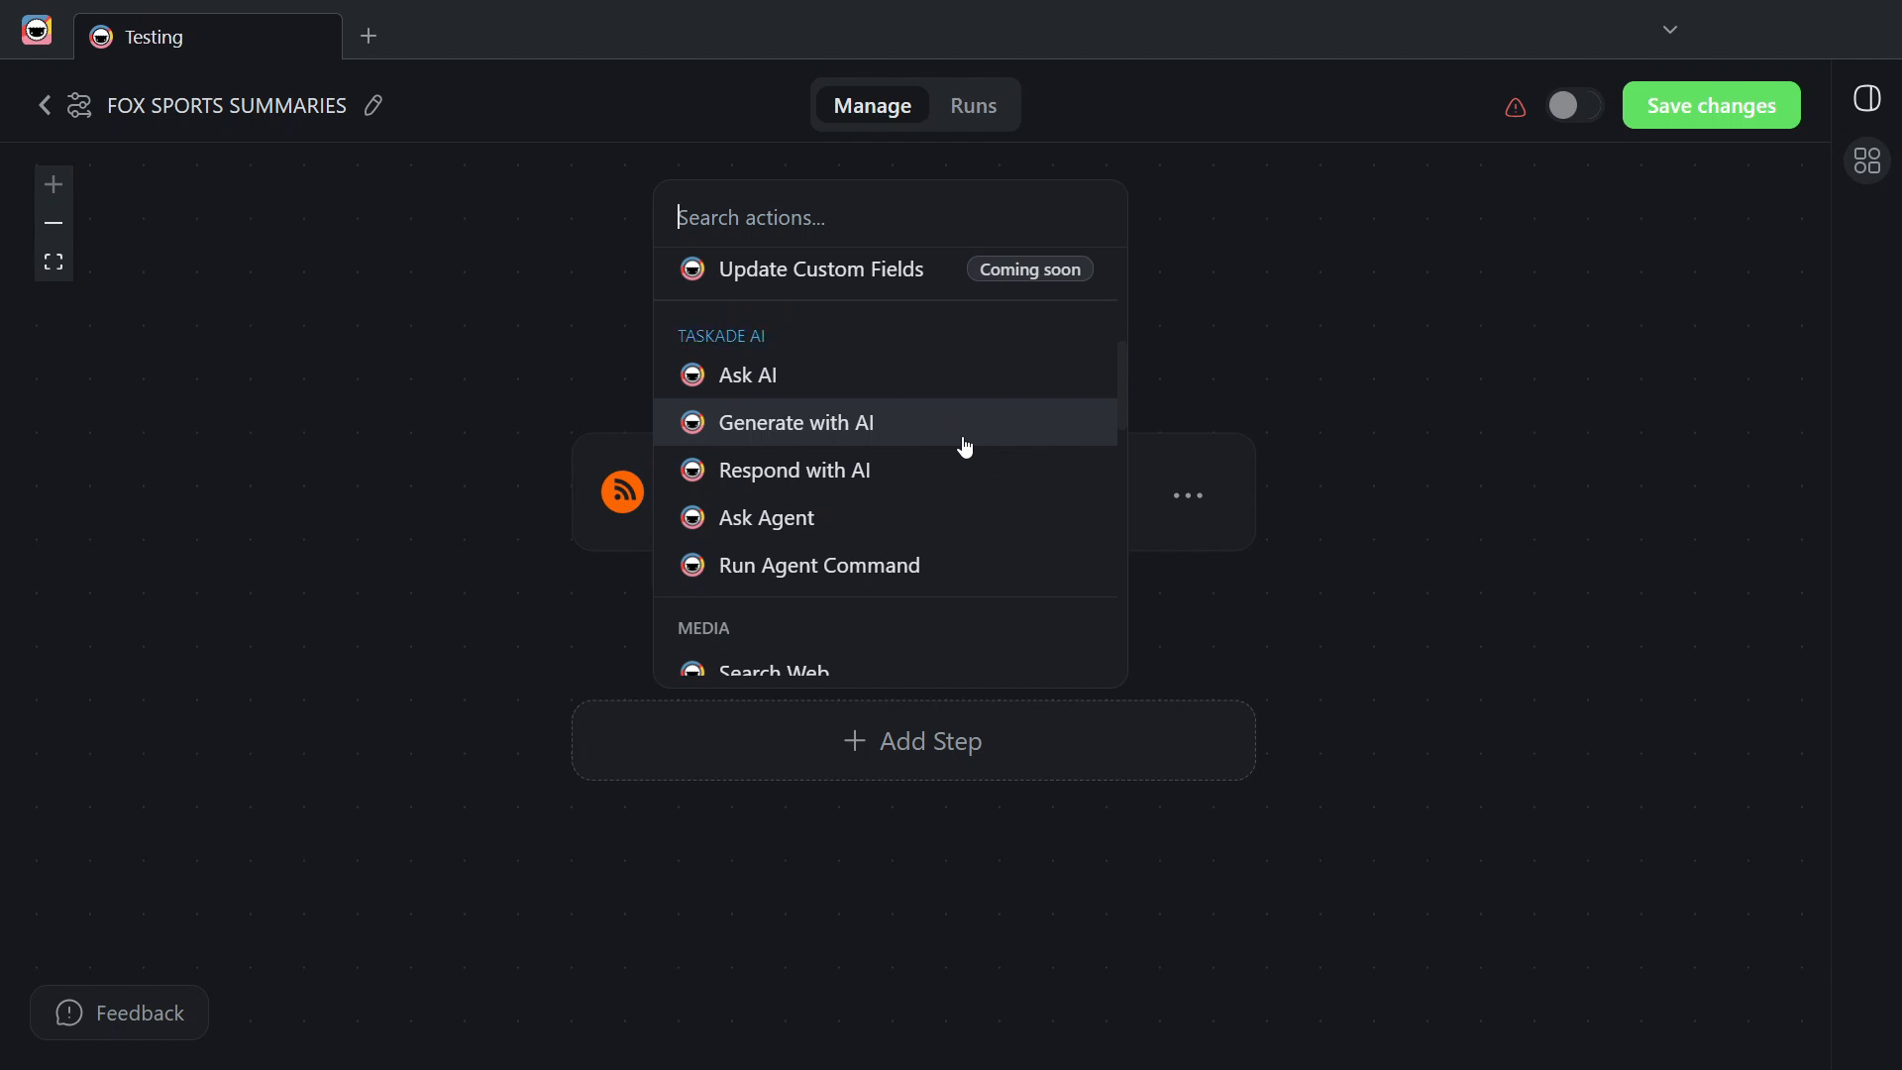
pyautogui.scroll(-2, 965, 447)
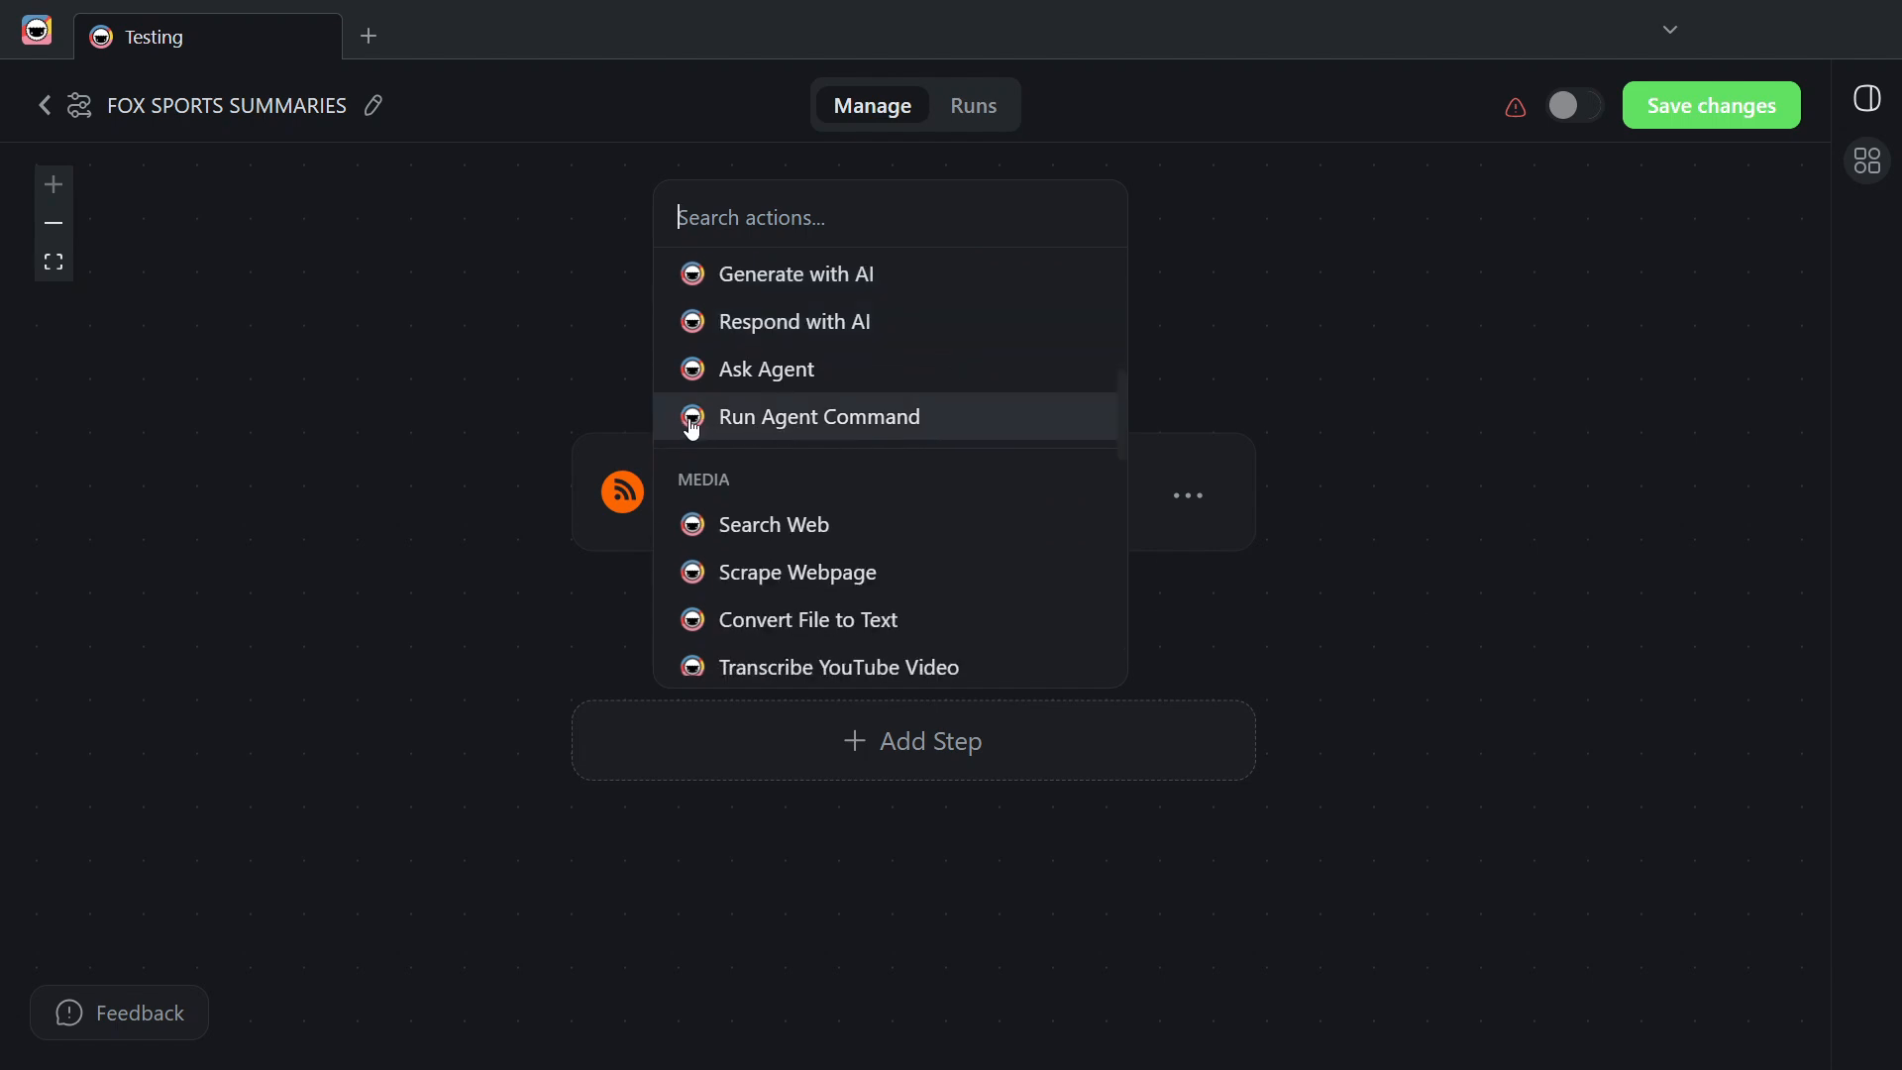
pyautogui.click(947, 430)
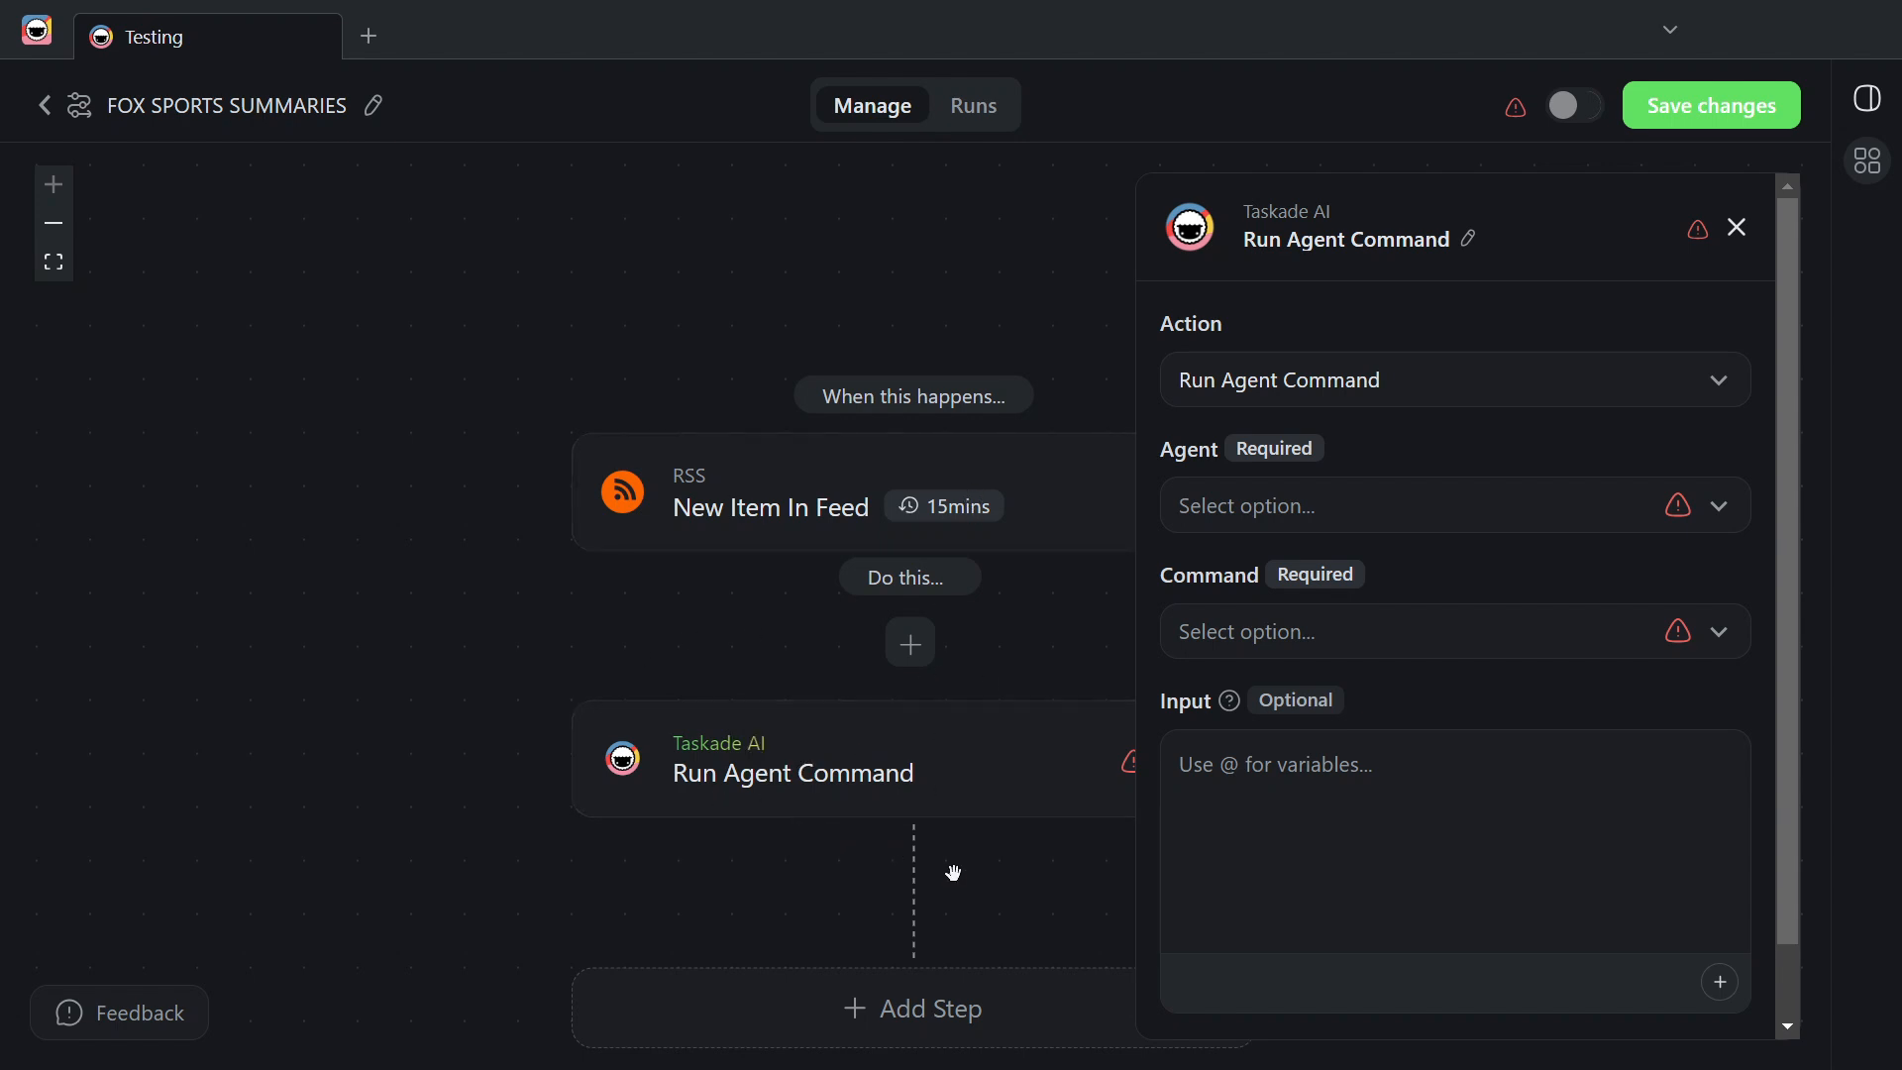
# Step: Set the Run Agent Command action to use the agent News Bot 2 with its Summarize command
pyautogui.click(1415, 515)
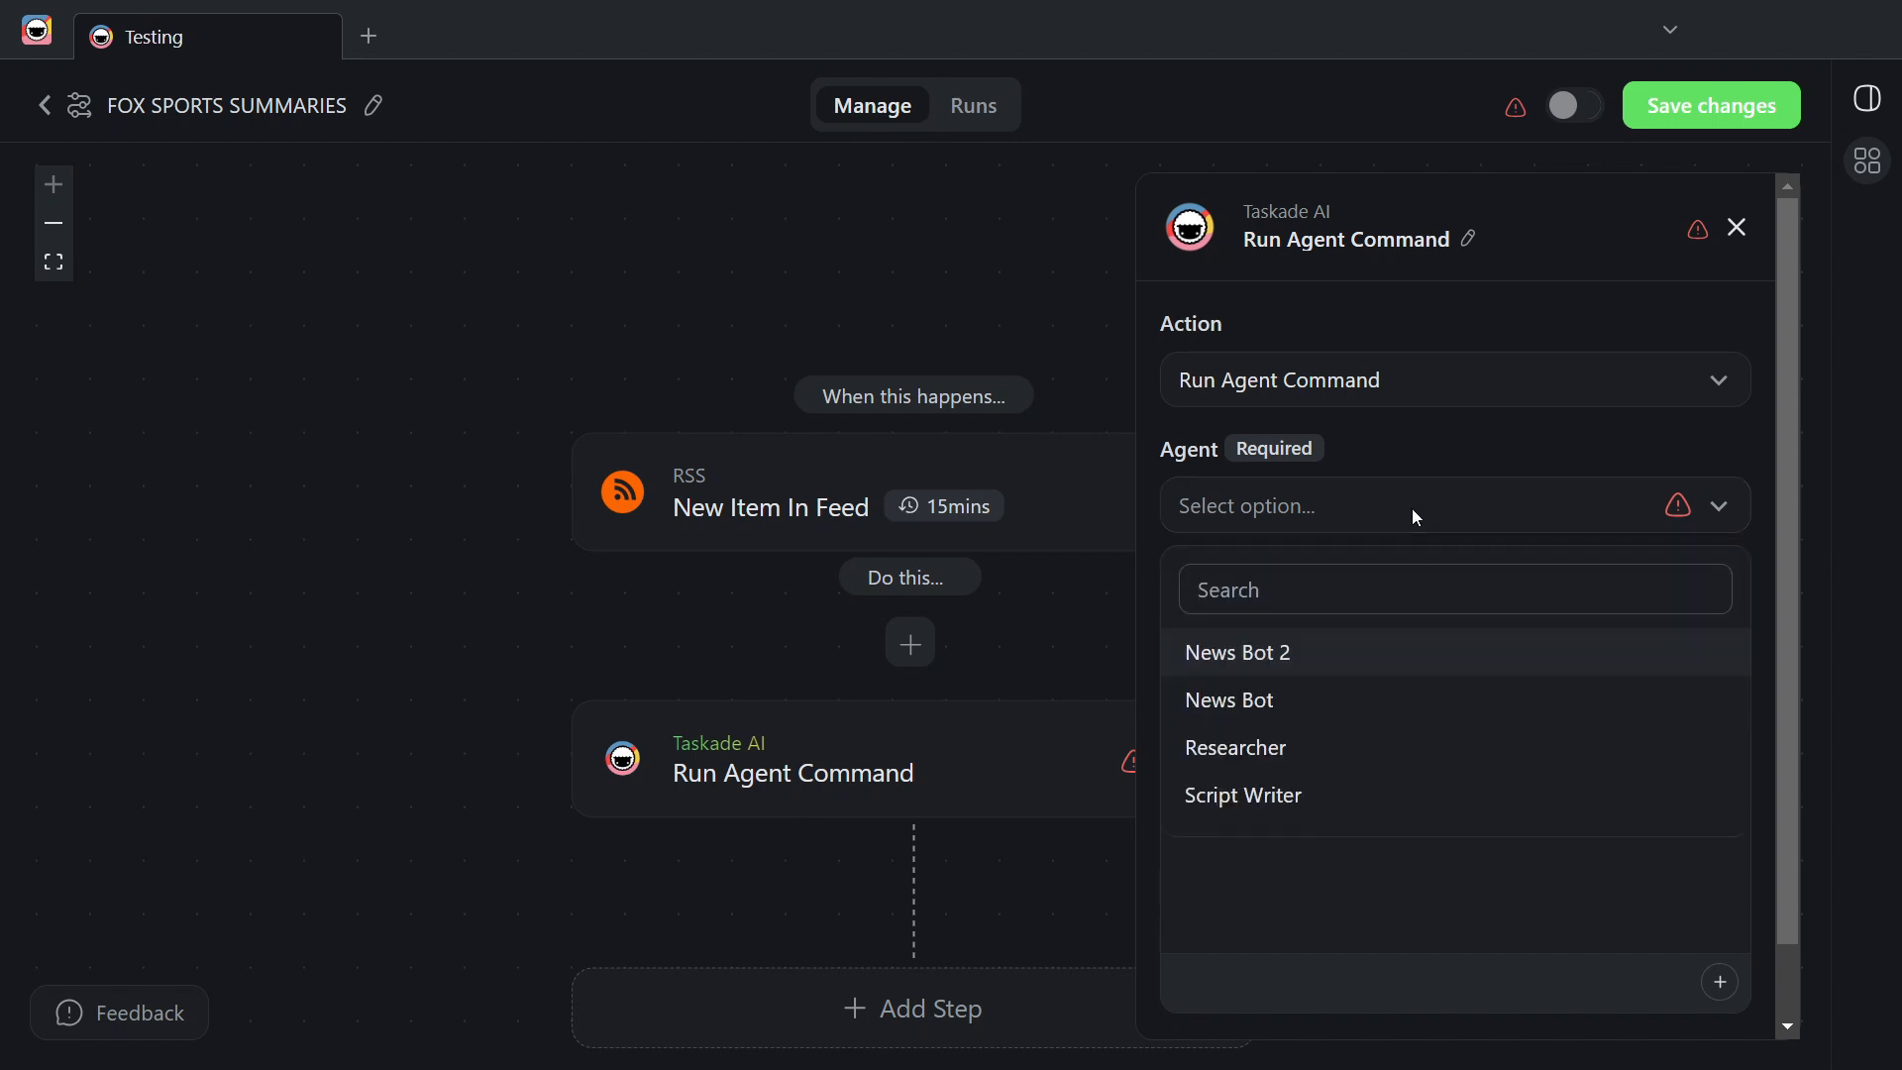
pyautogui.click(1315, 660)
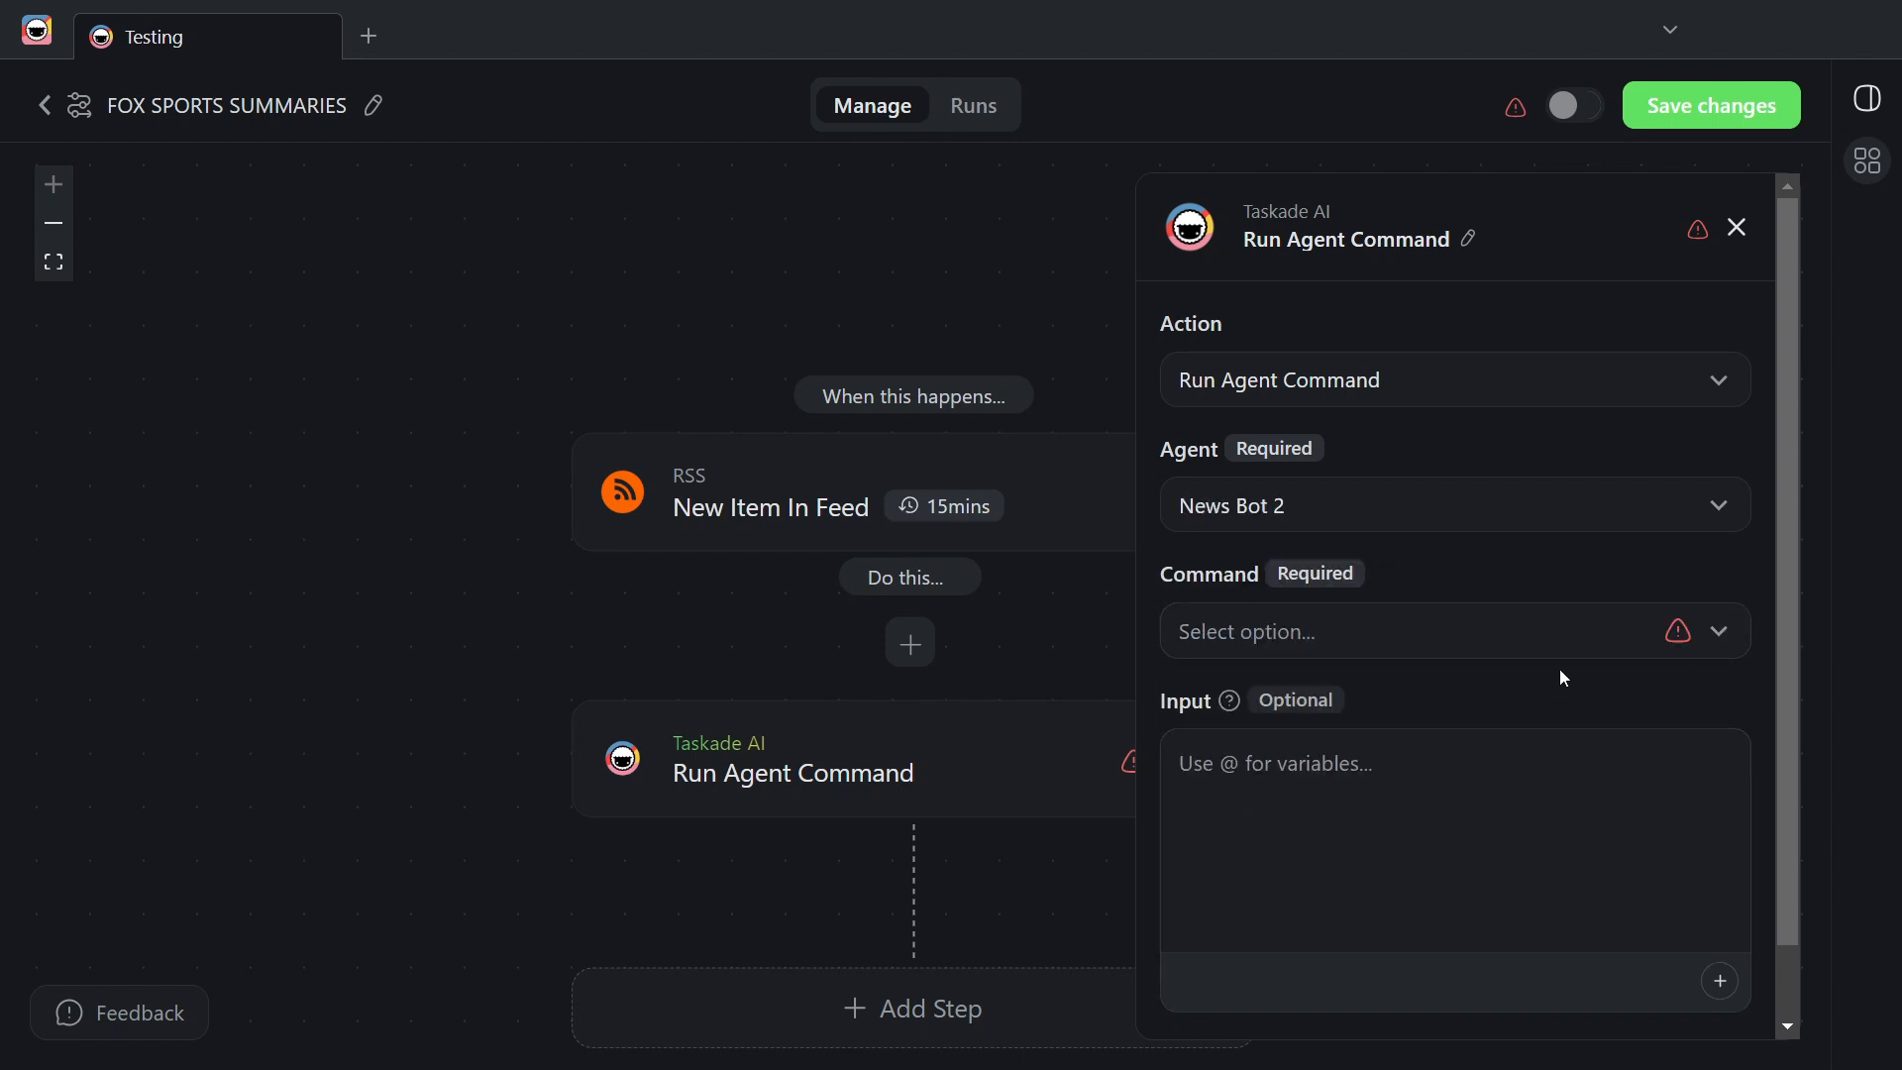
pyautogui.click(1597, 644)
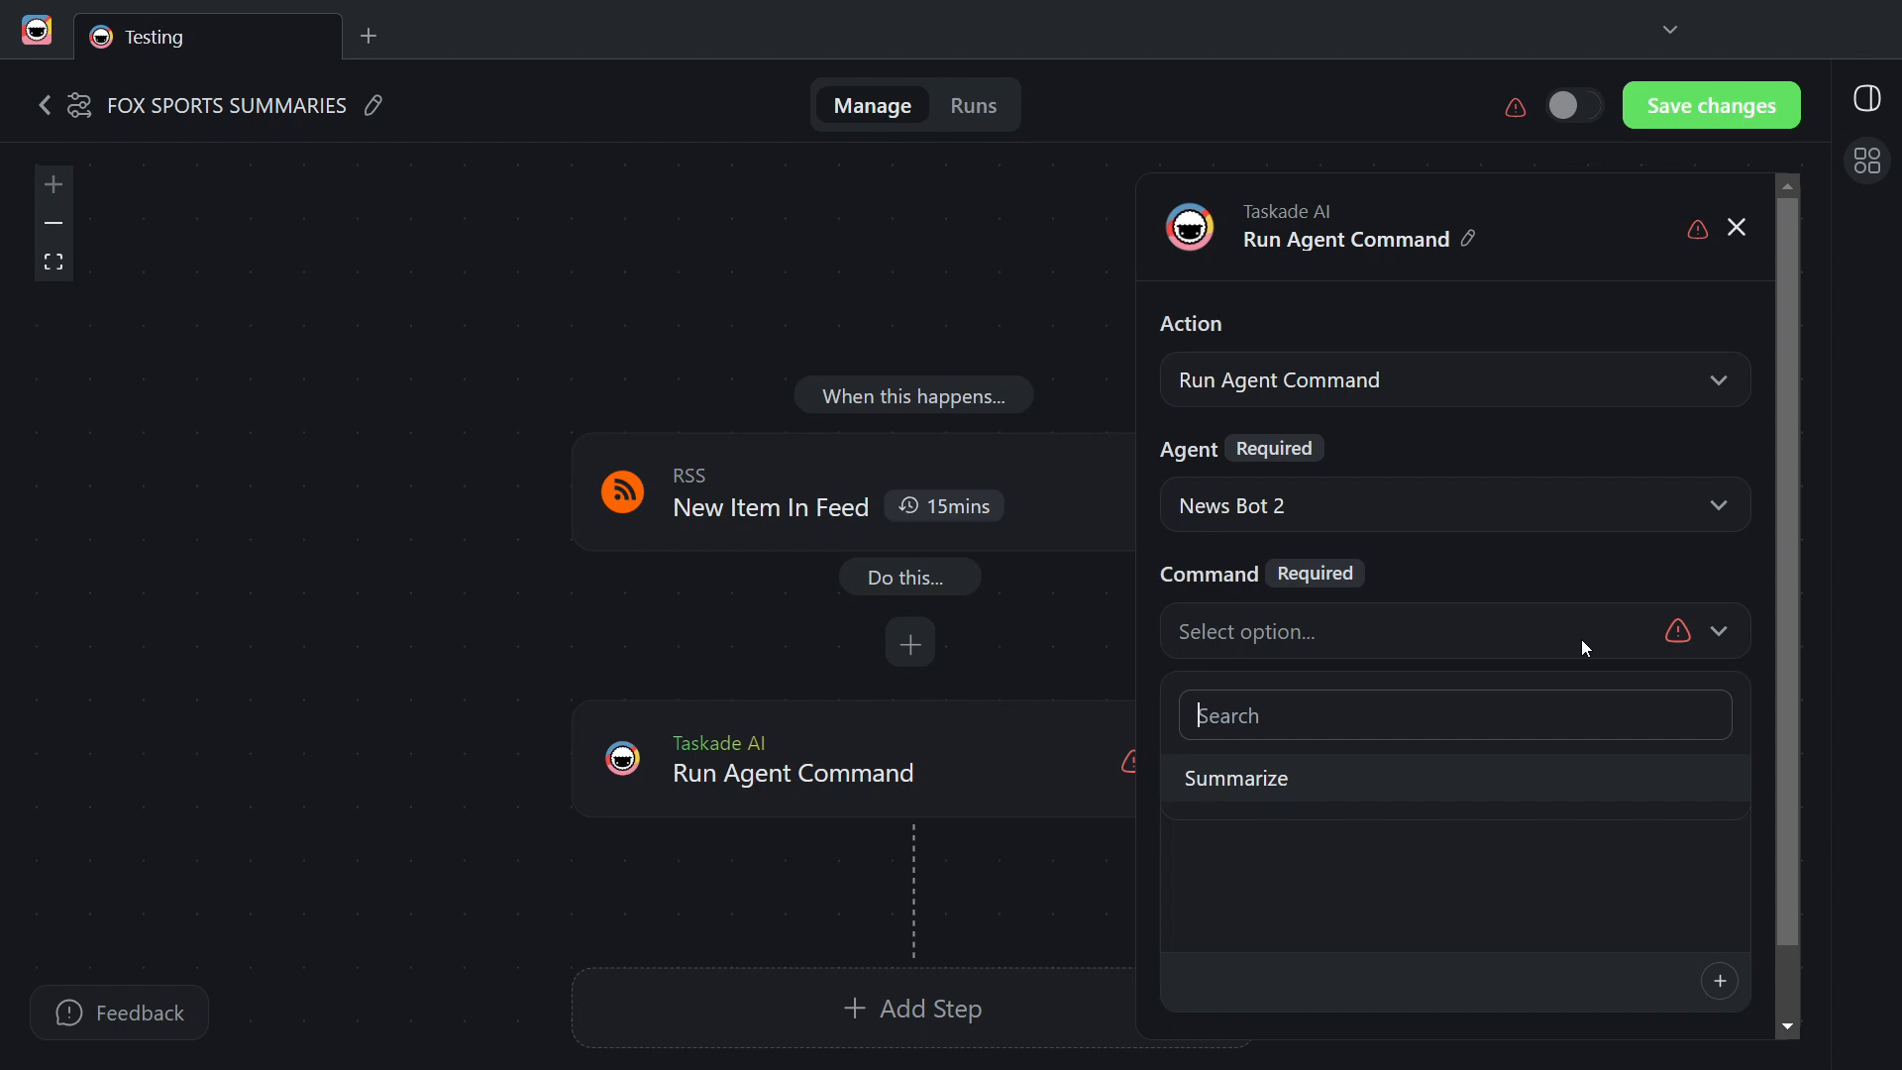
pyautogui.click(1262, 788)
pyautogui.scroll(-1, 1336, 564)
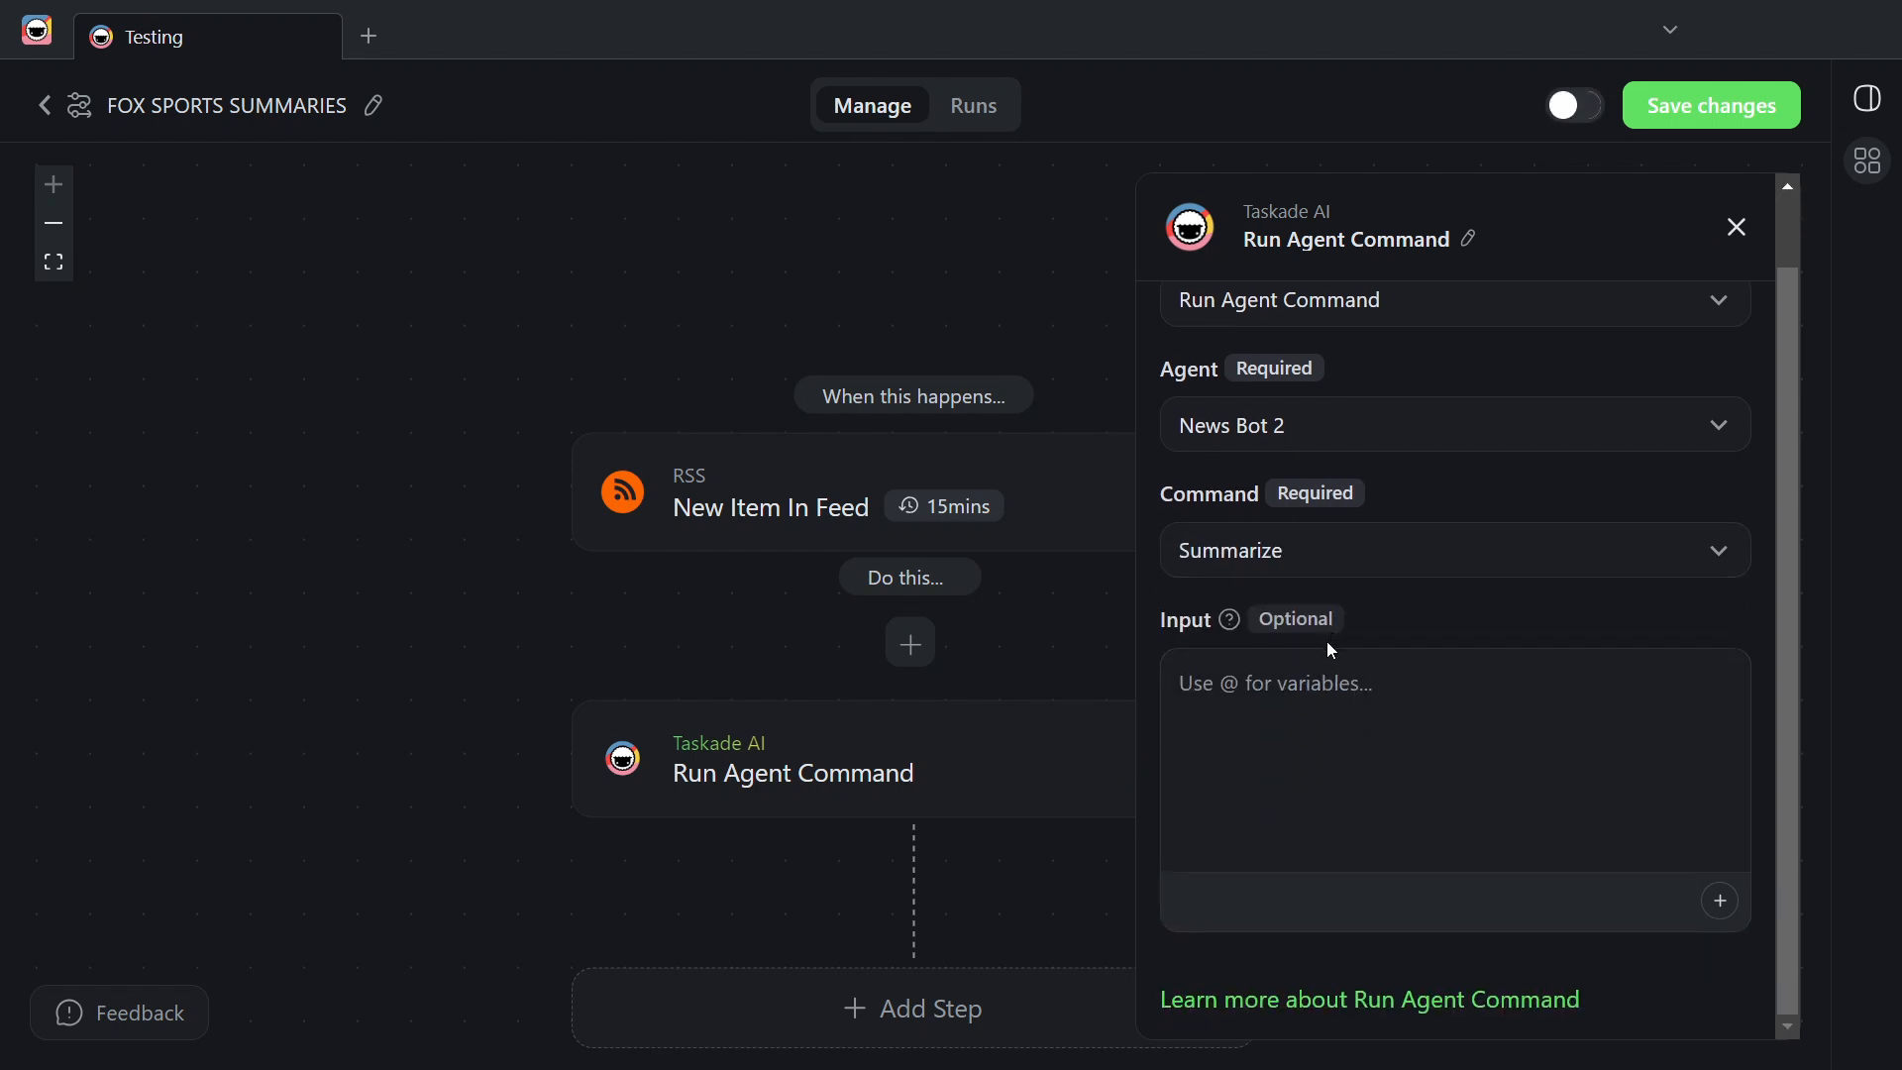
# Step: Insert the RSS feed item's link variable as the input of the agent command
pyautogui.click(1457, 693)
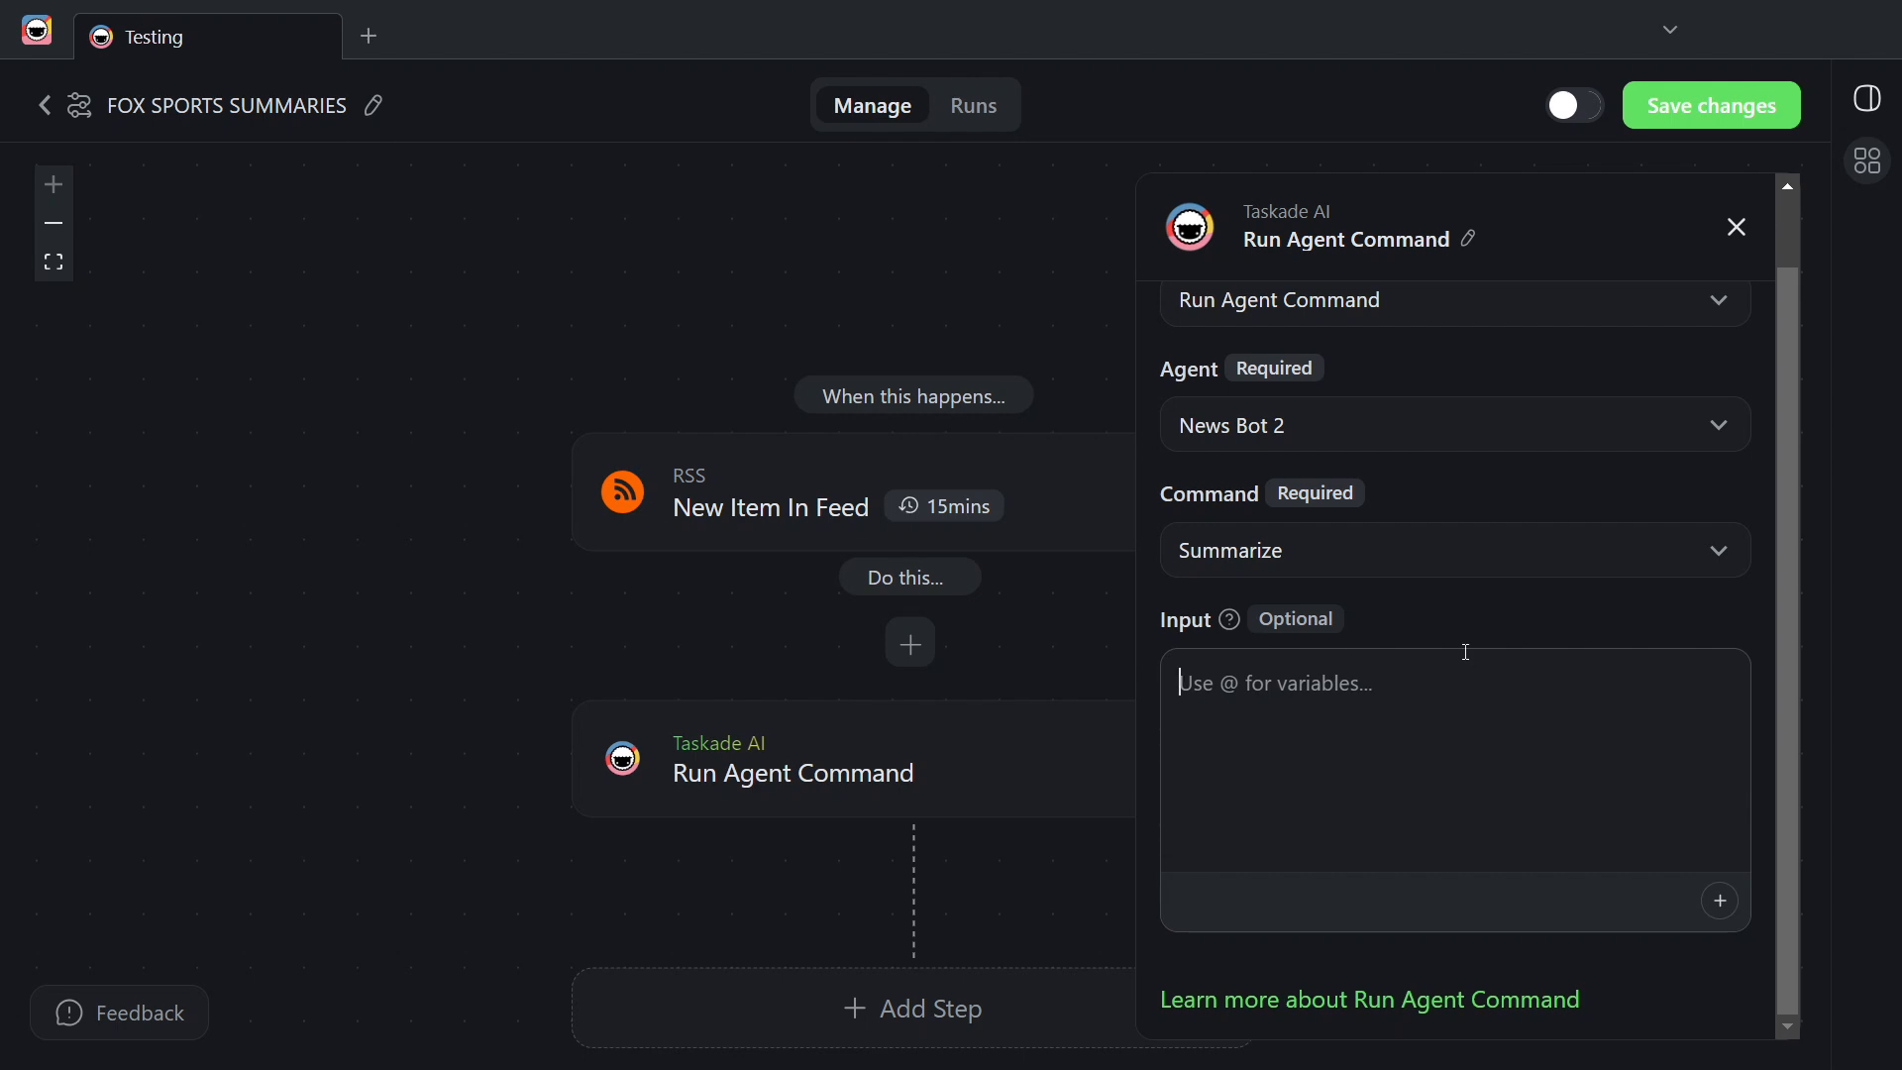
pyautogui.click(1709, 904)
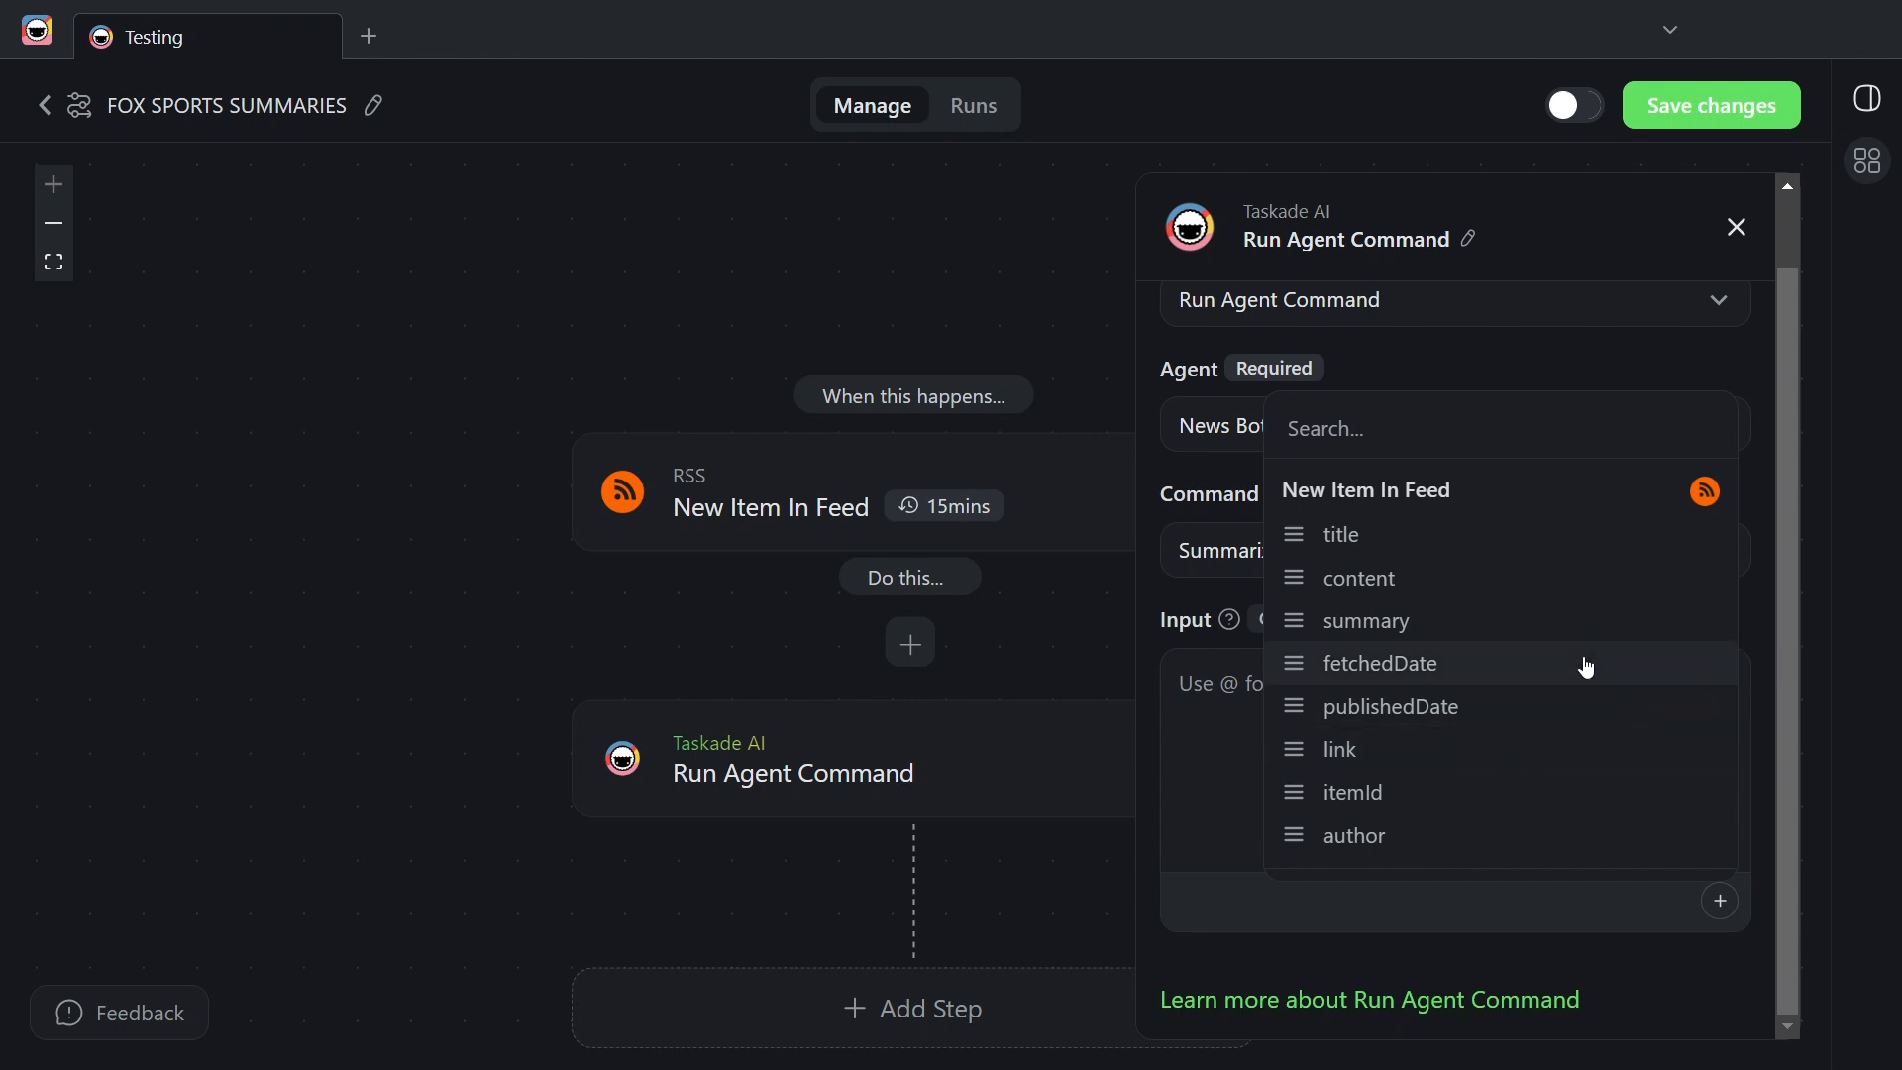
pyautogui.click(1372, 764)
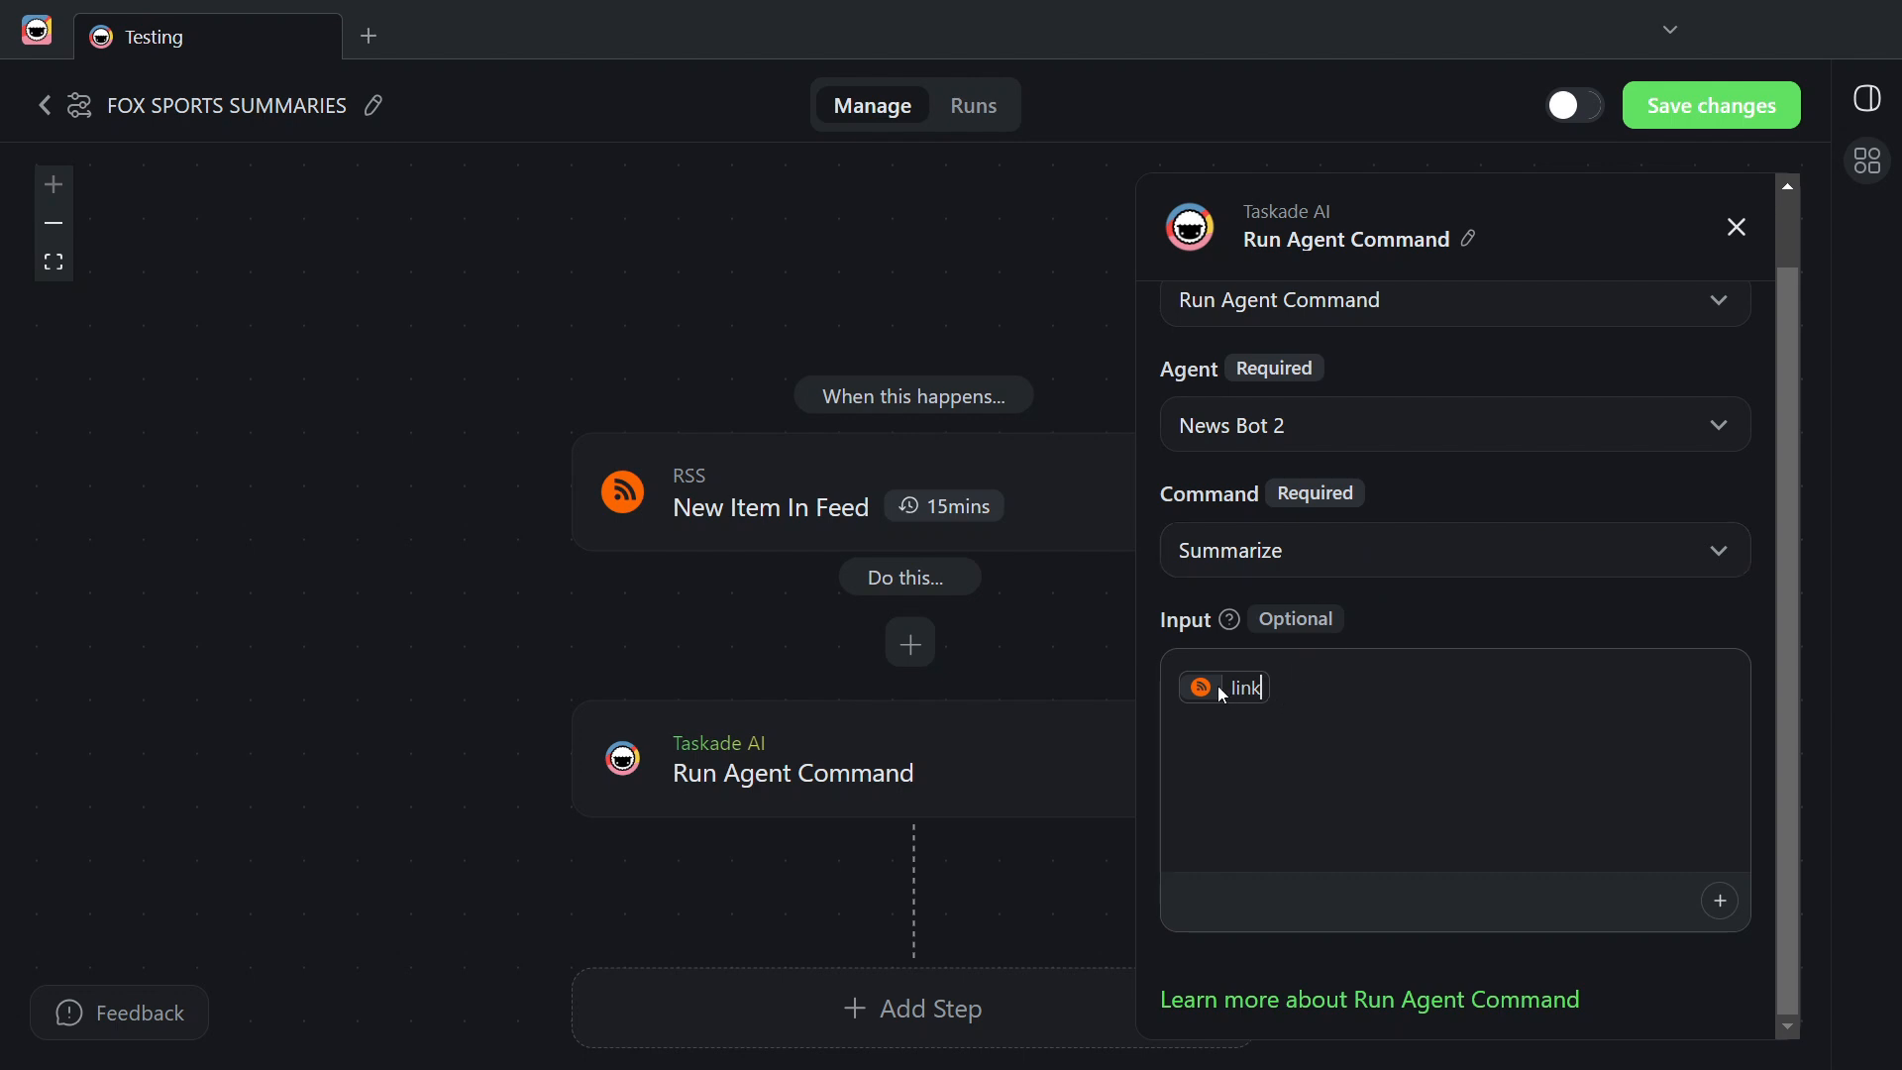
pyautogui.click(1323, 701)
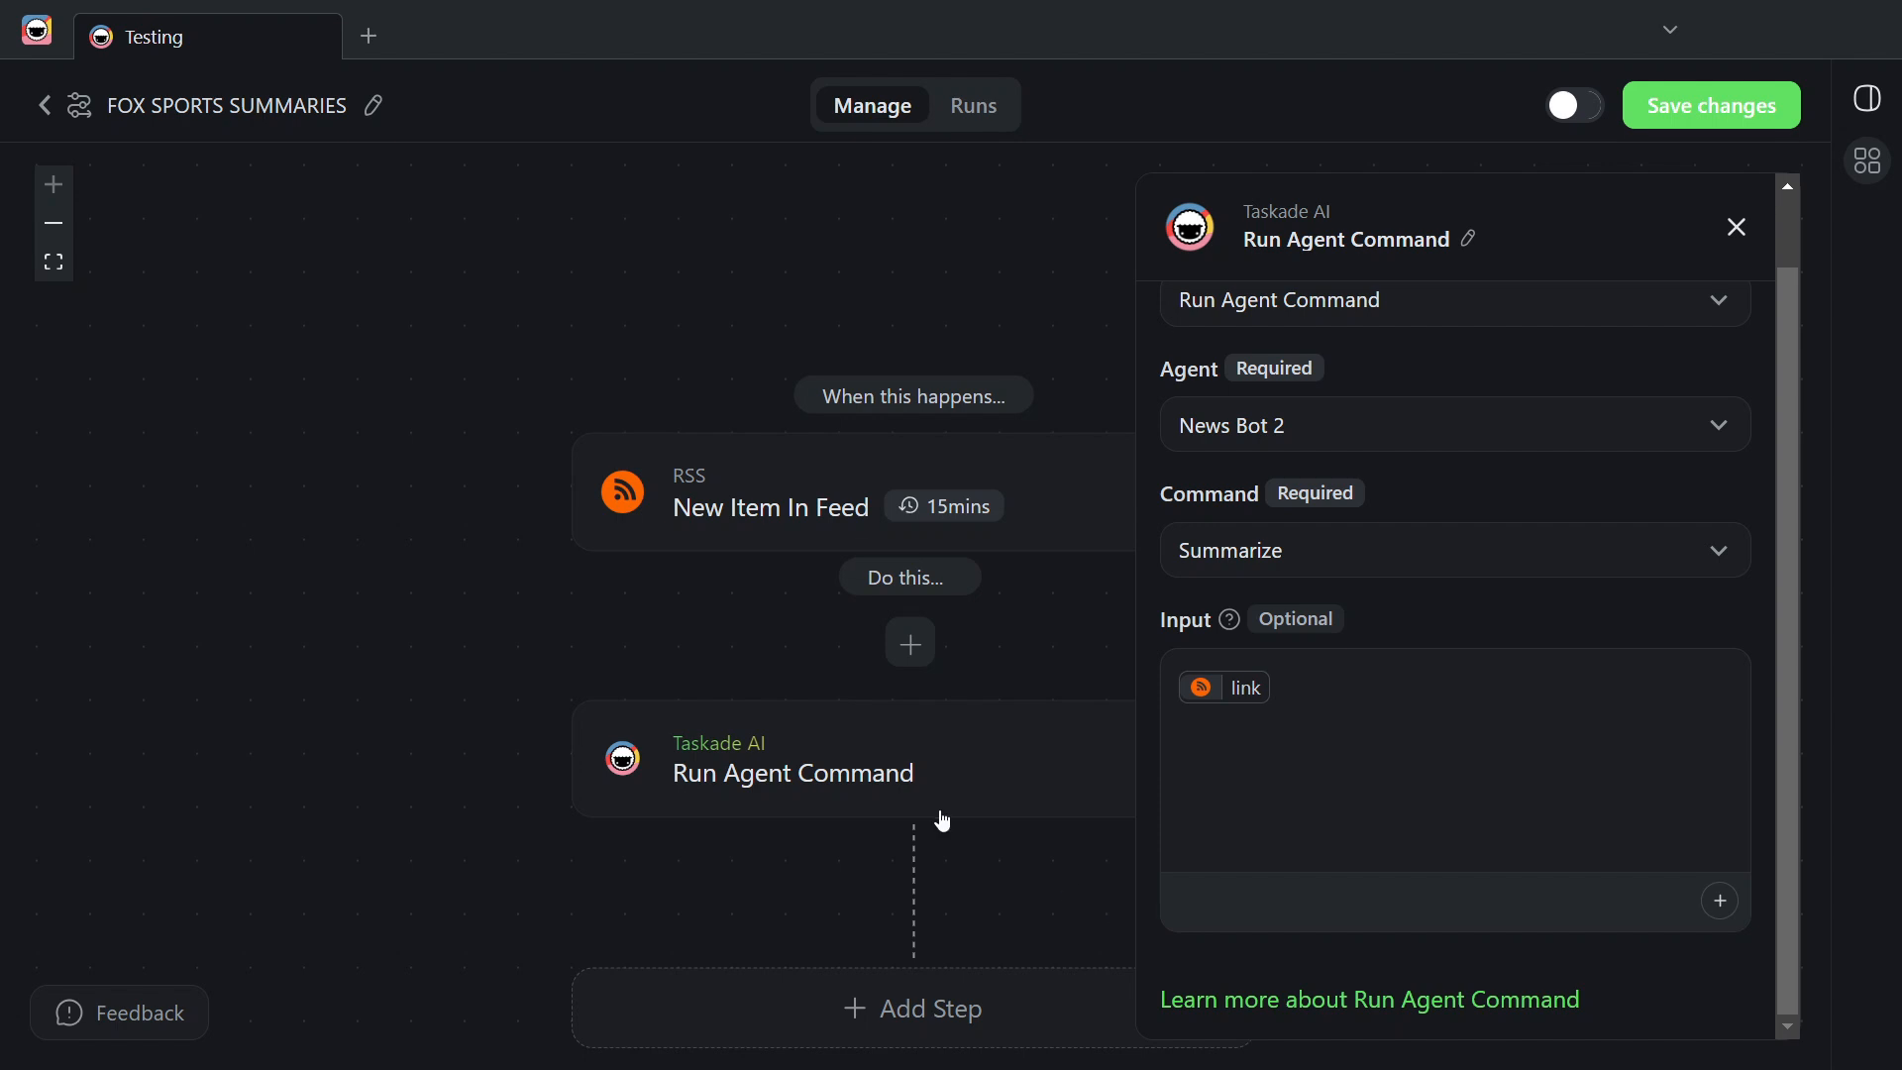
# Step: Add an Add Task action after the agent command, targeting the project NFL SUMMARIES 2 and its FOX block
pyautogui.scroll(-2, 943, 818)
pyautogui.scroll(-2, 943, 811)
pyautogui.click(949, 712)
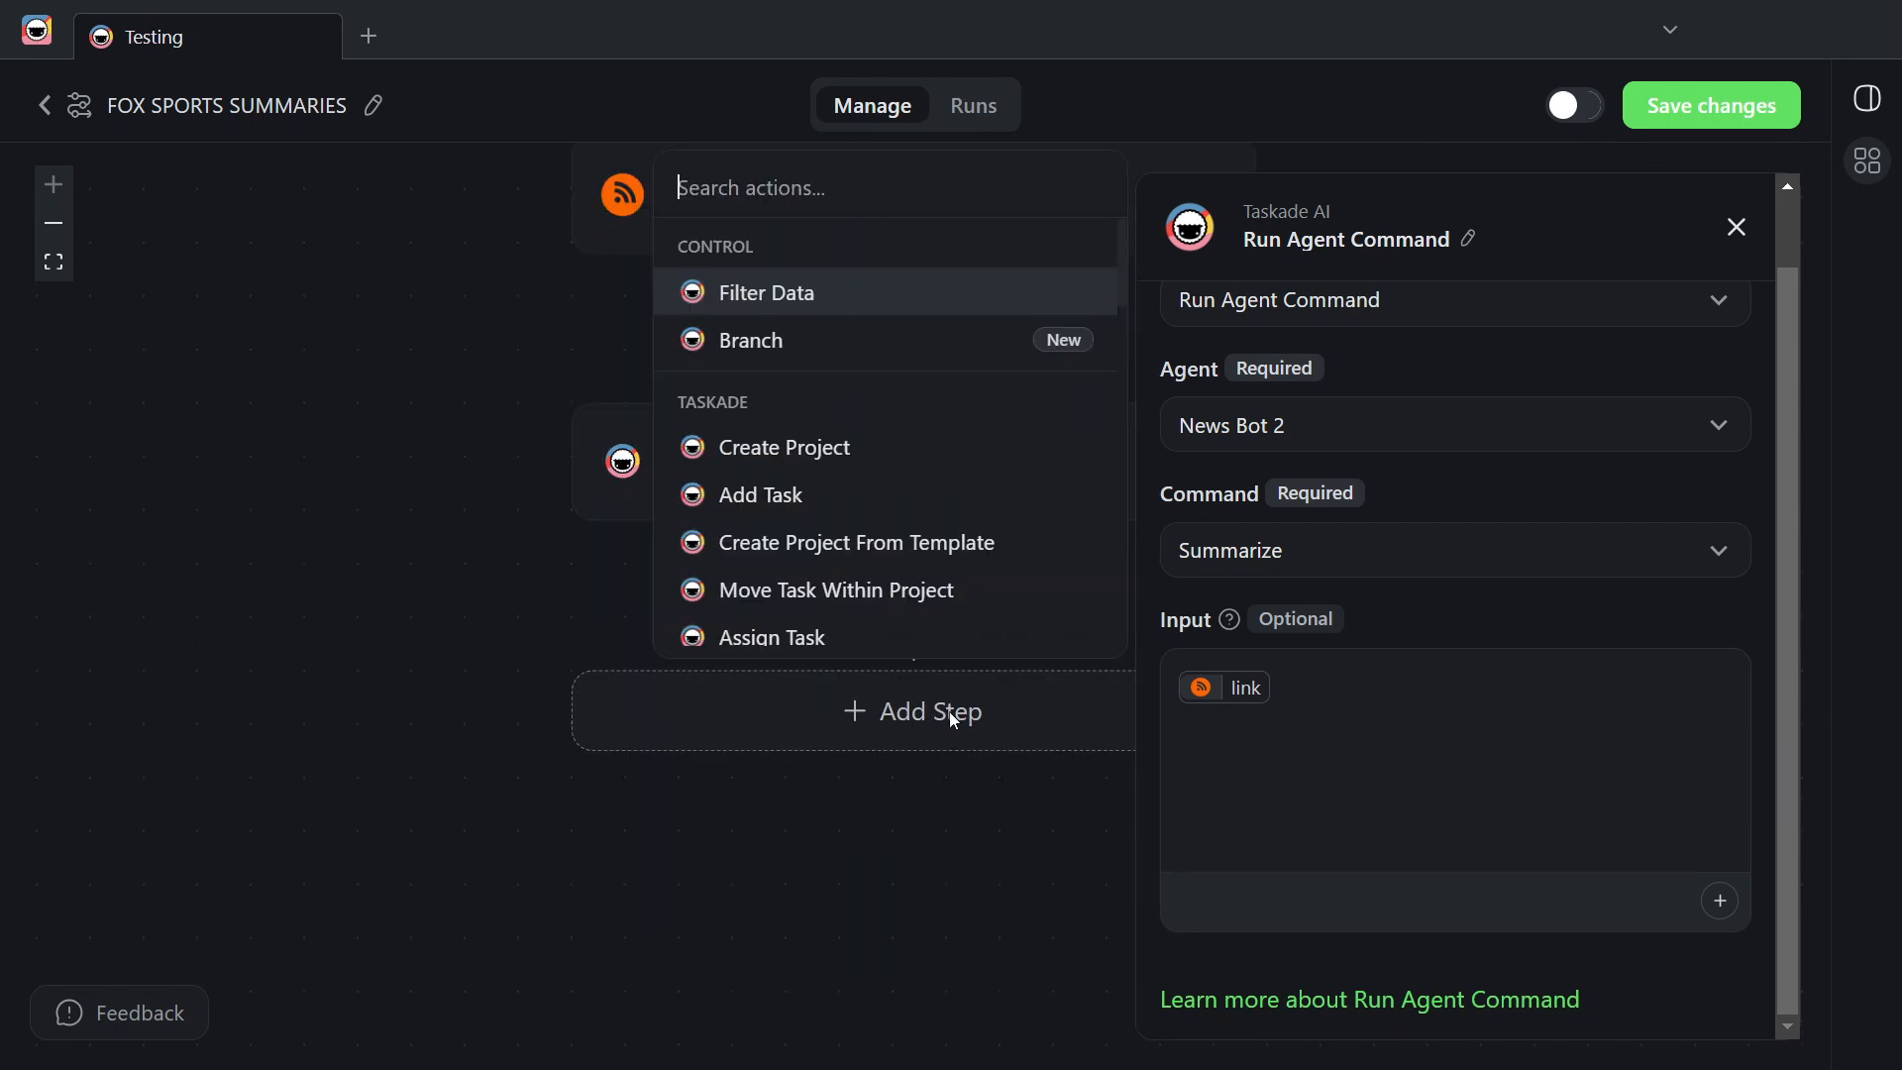
pyautogui.click(823, 500)
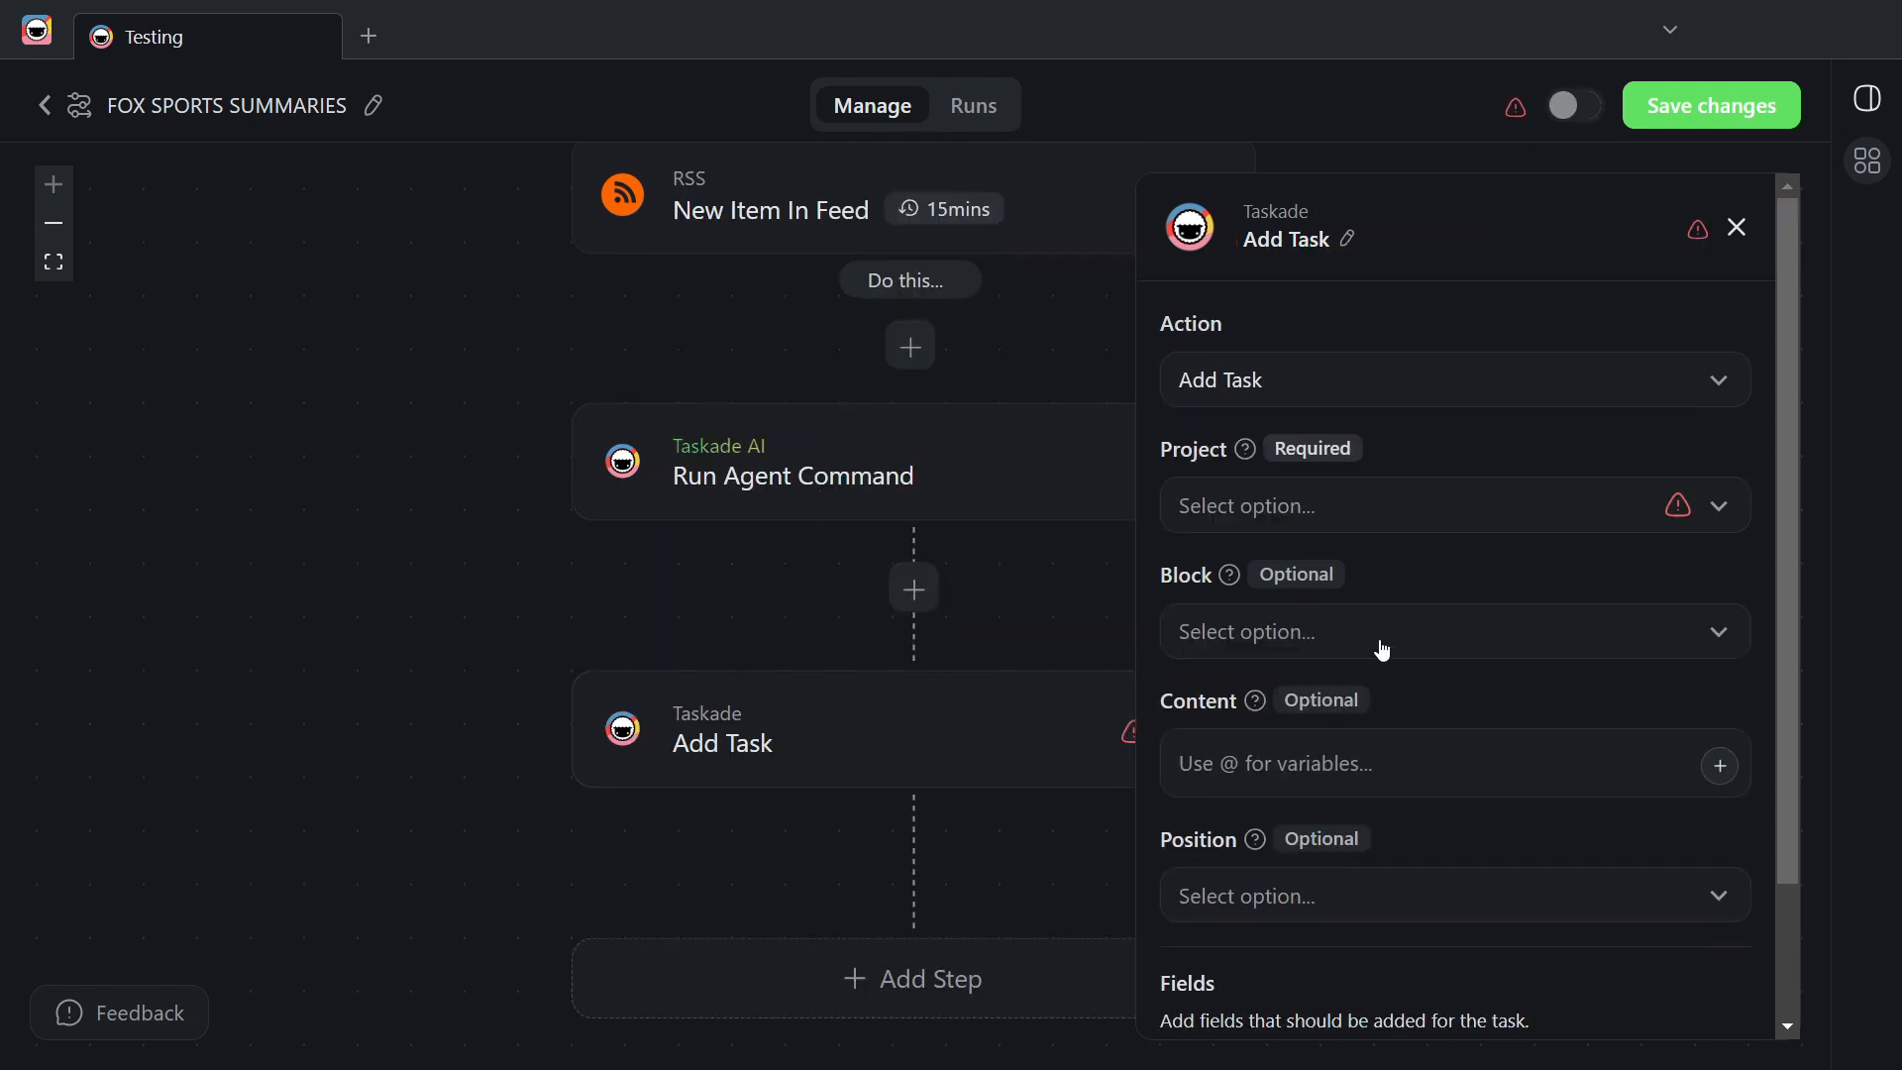
pyautogui.click(1719, 511)
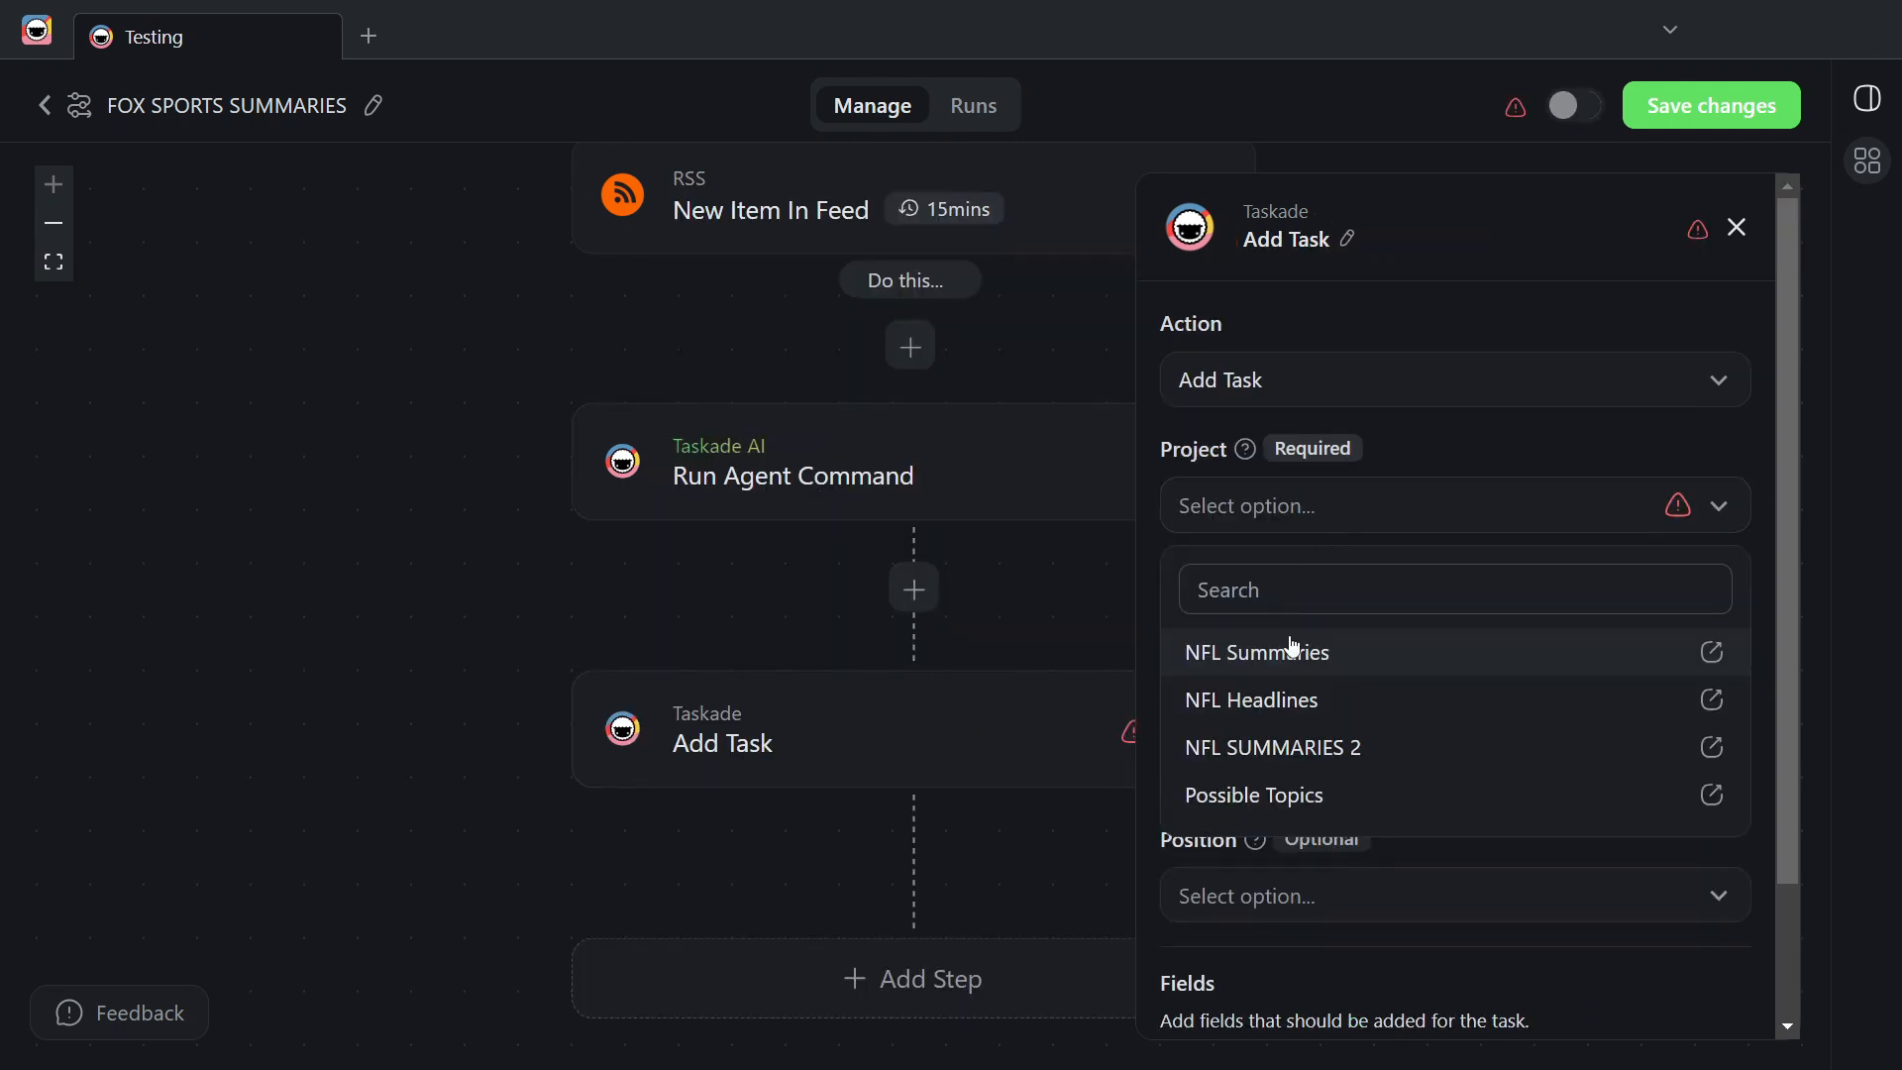
pyautogui.click(1345, 763)
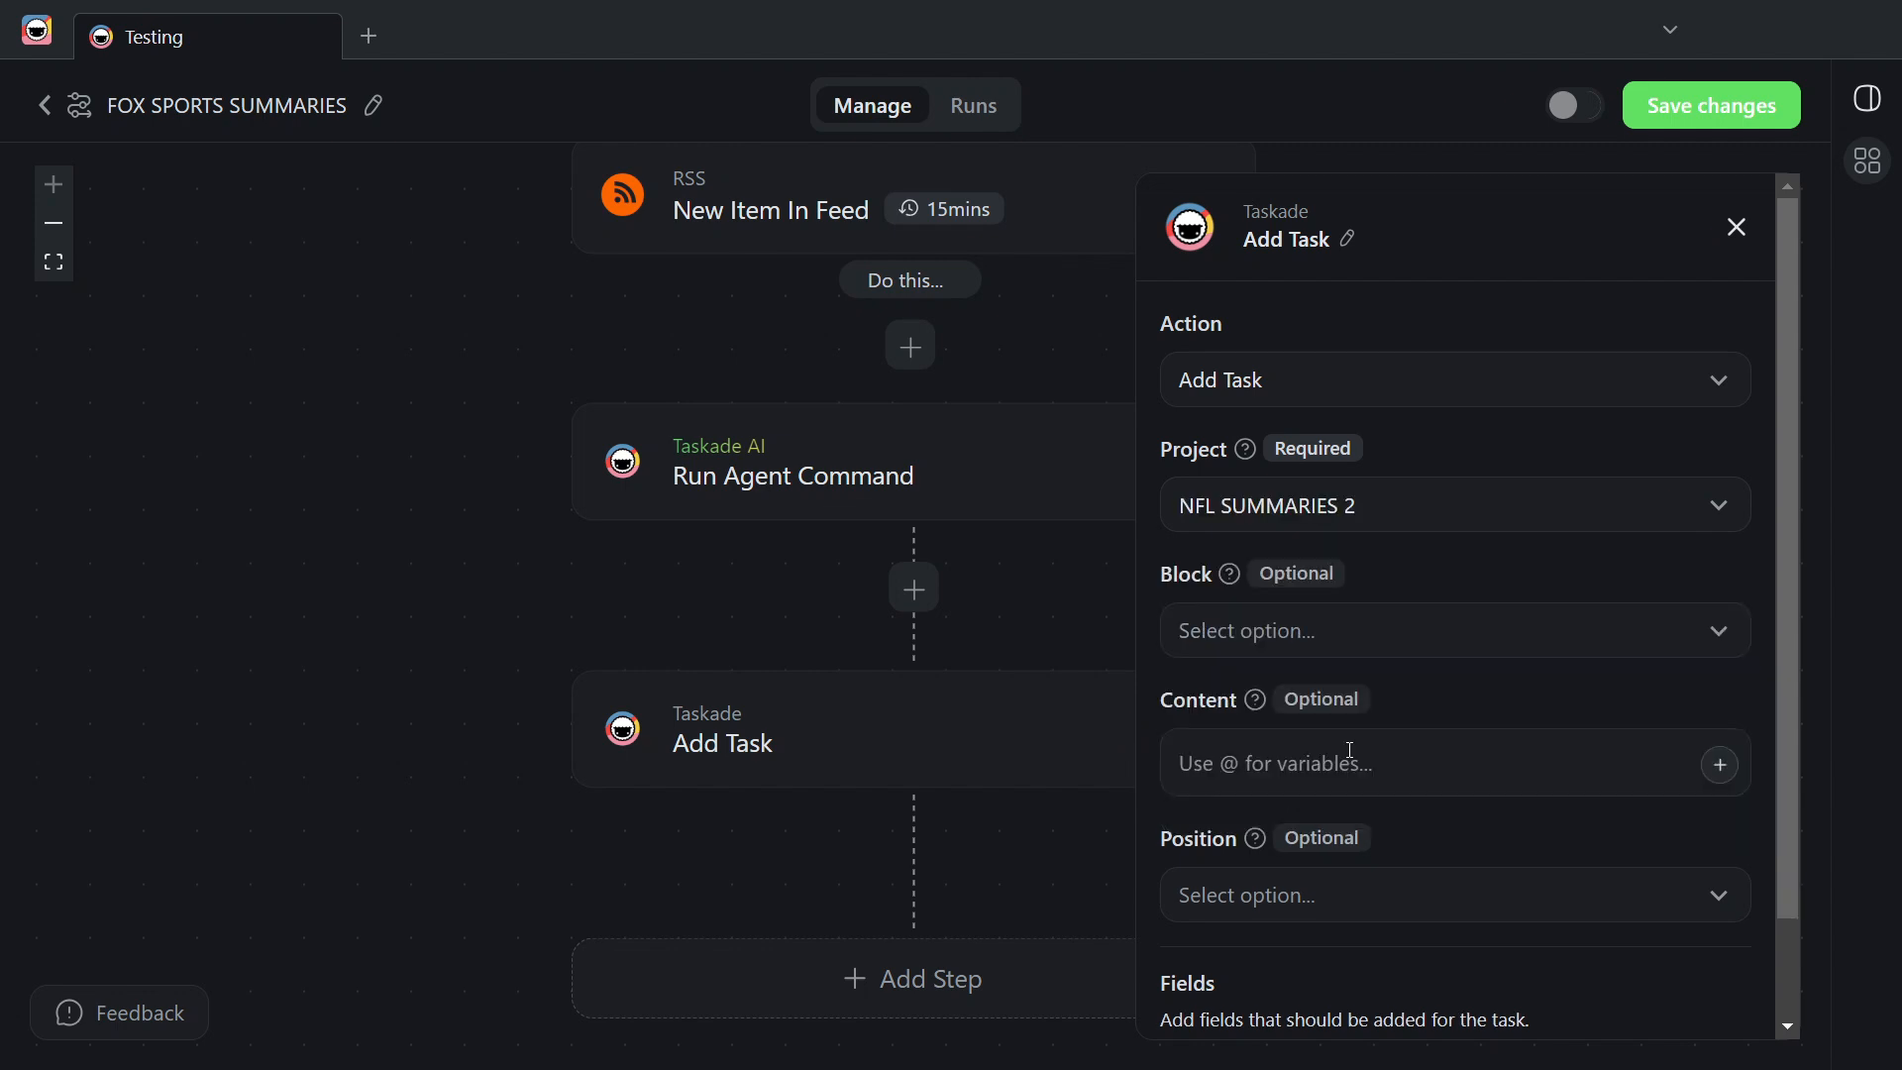
pyautogui.click(1711, 639)
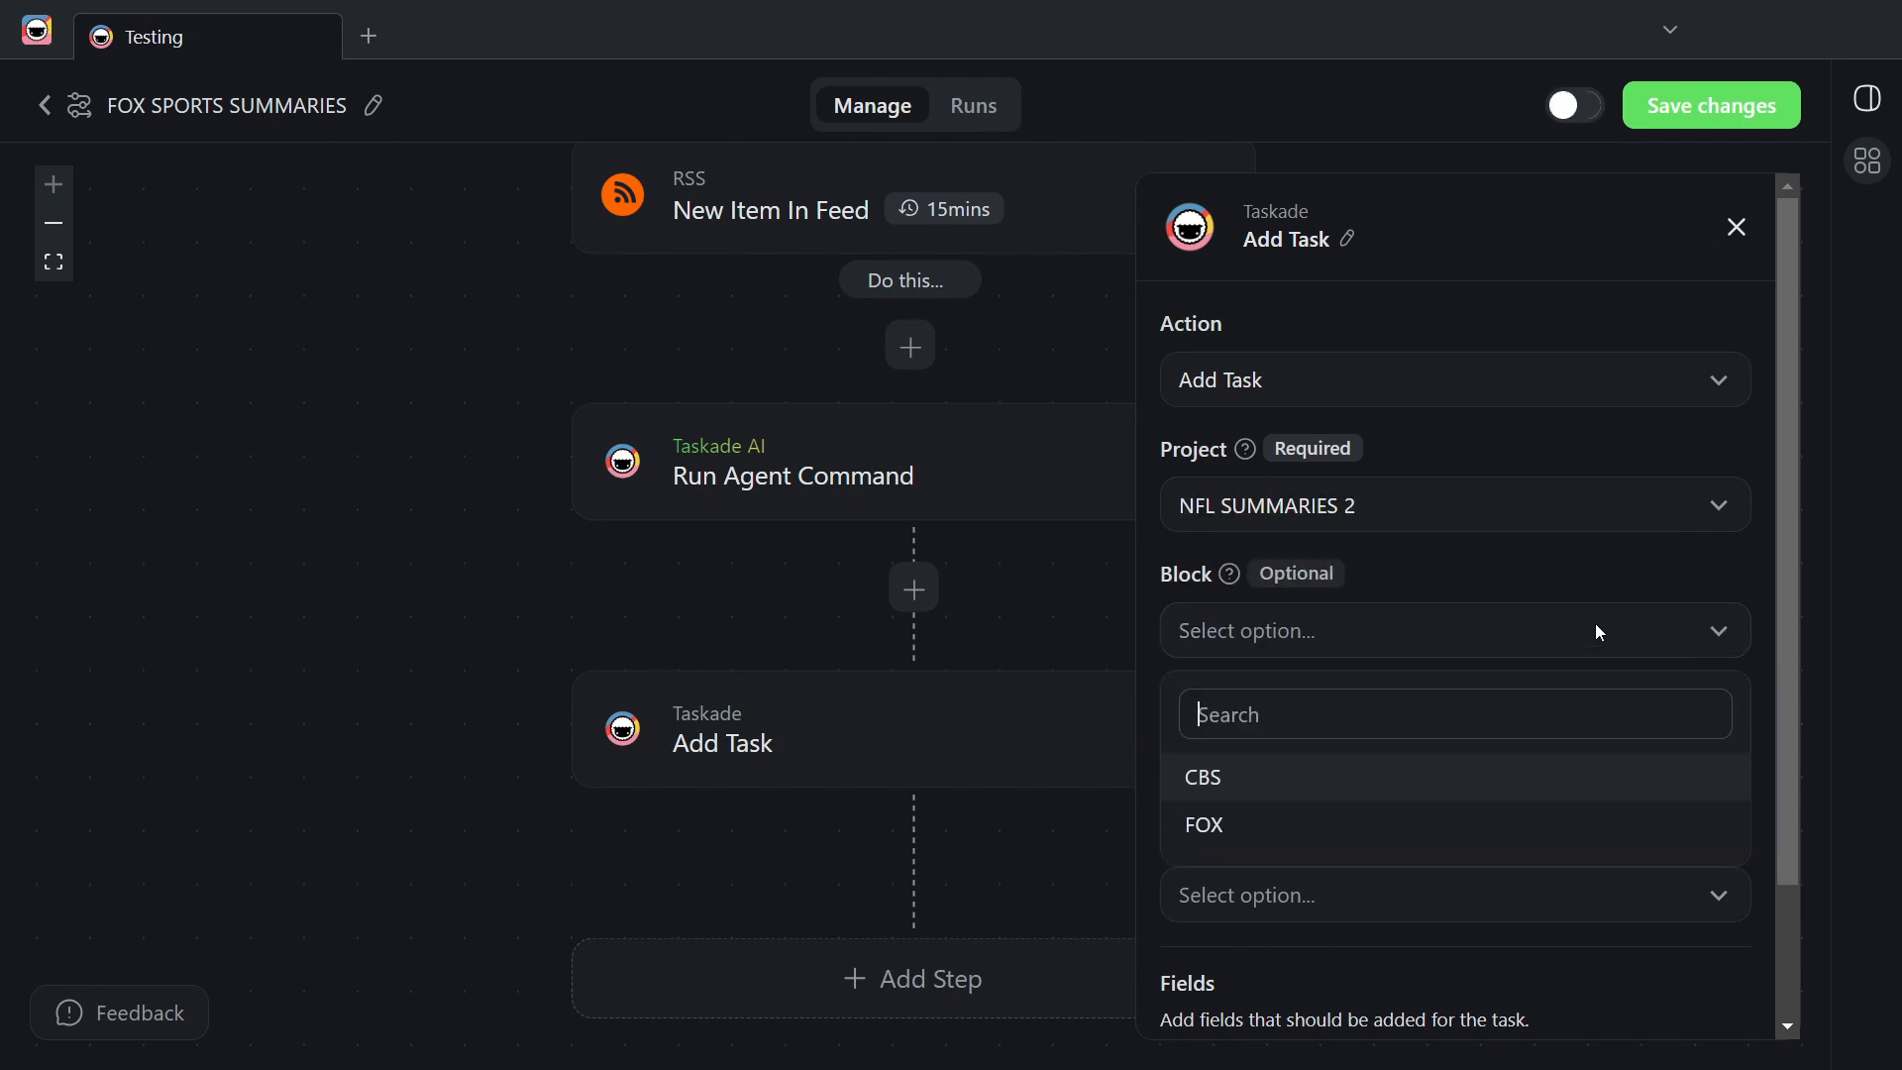
pyautogui.click(1210, 828)
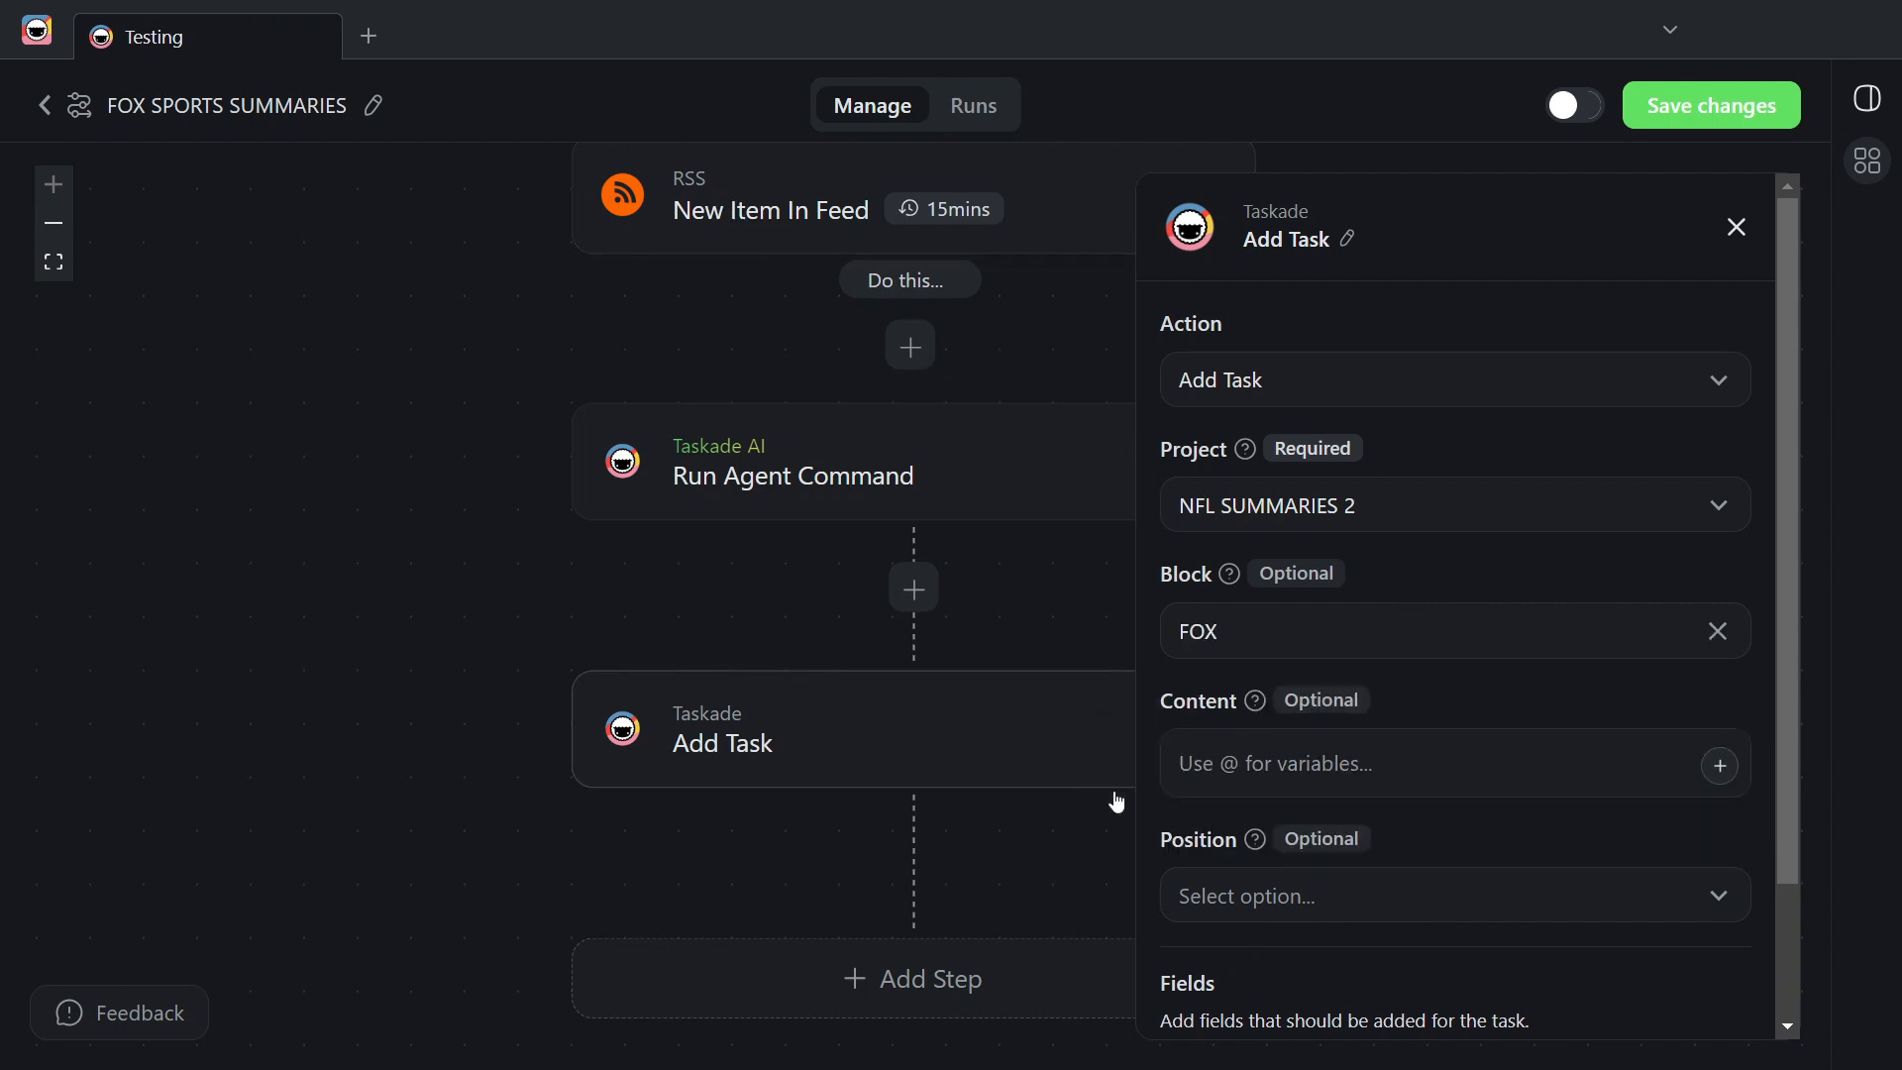
# Step: Compose the task content from the feed's title variable, the text "--- SUMMARY:" and the Agent Command Result variable
pyautogui.scroll(-3, 1371, 721)
pyautogui.click(1298, 595)
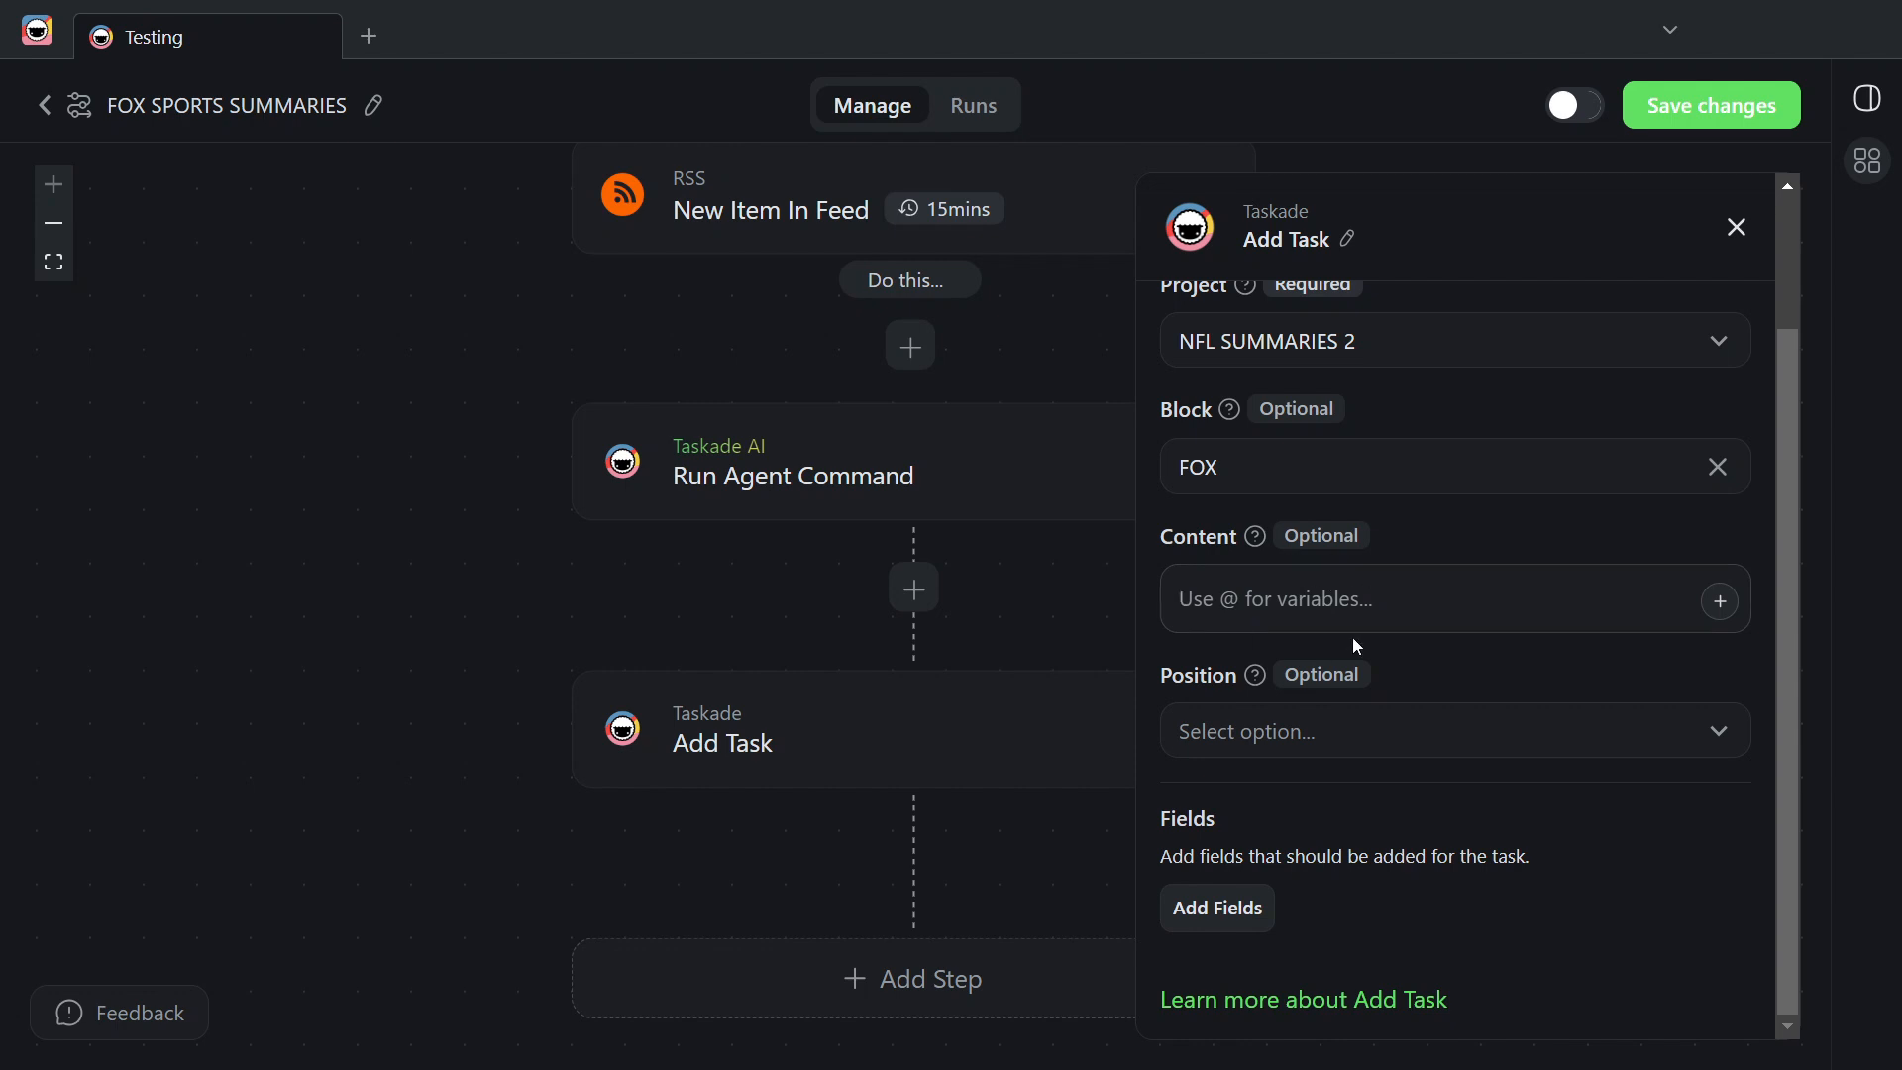
pyautogui.click(1710, 614)
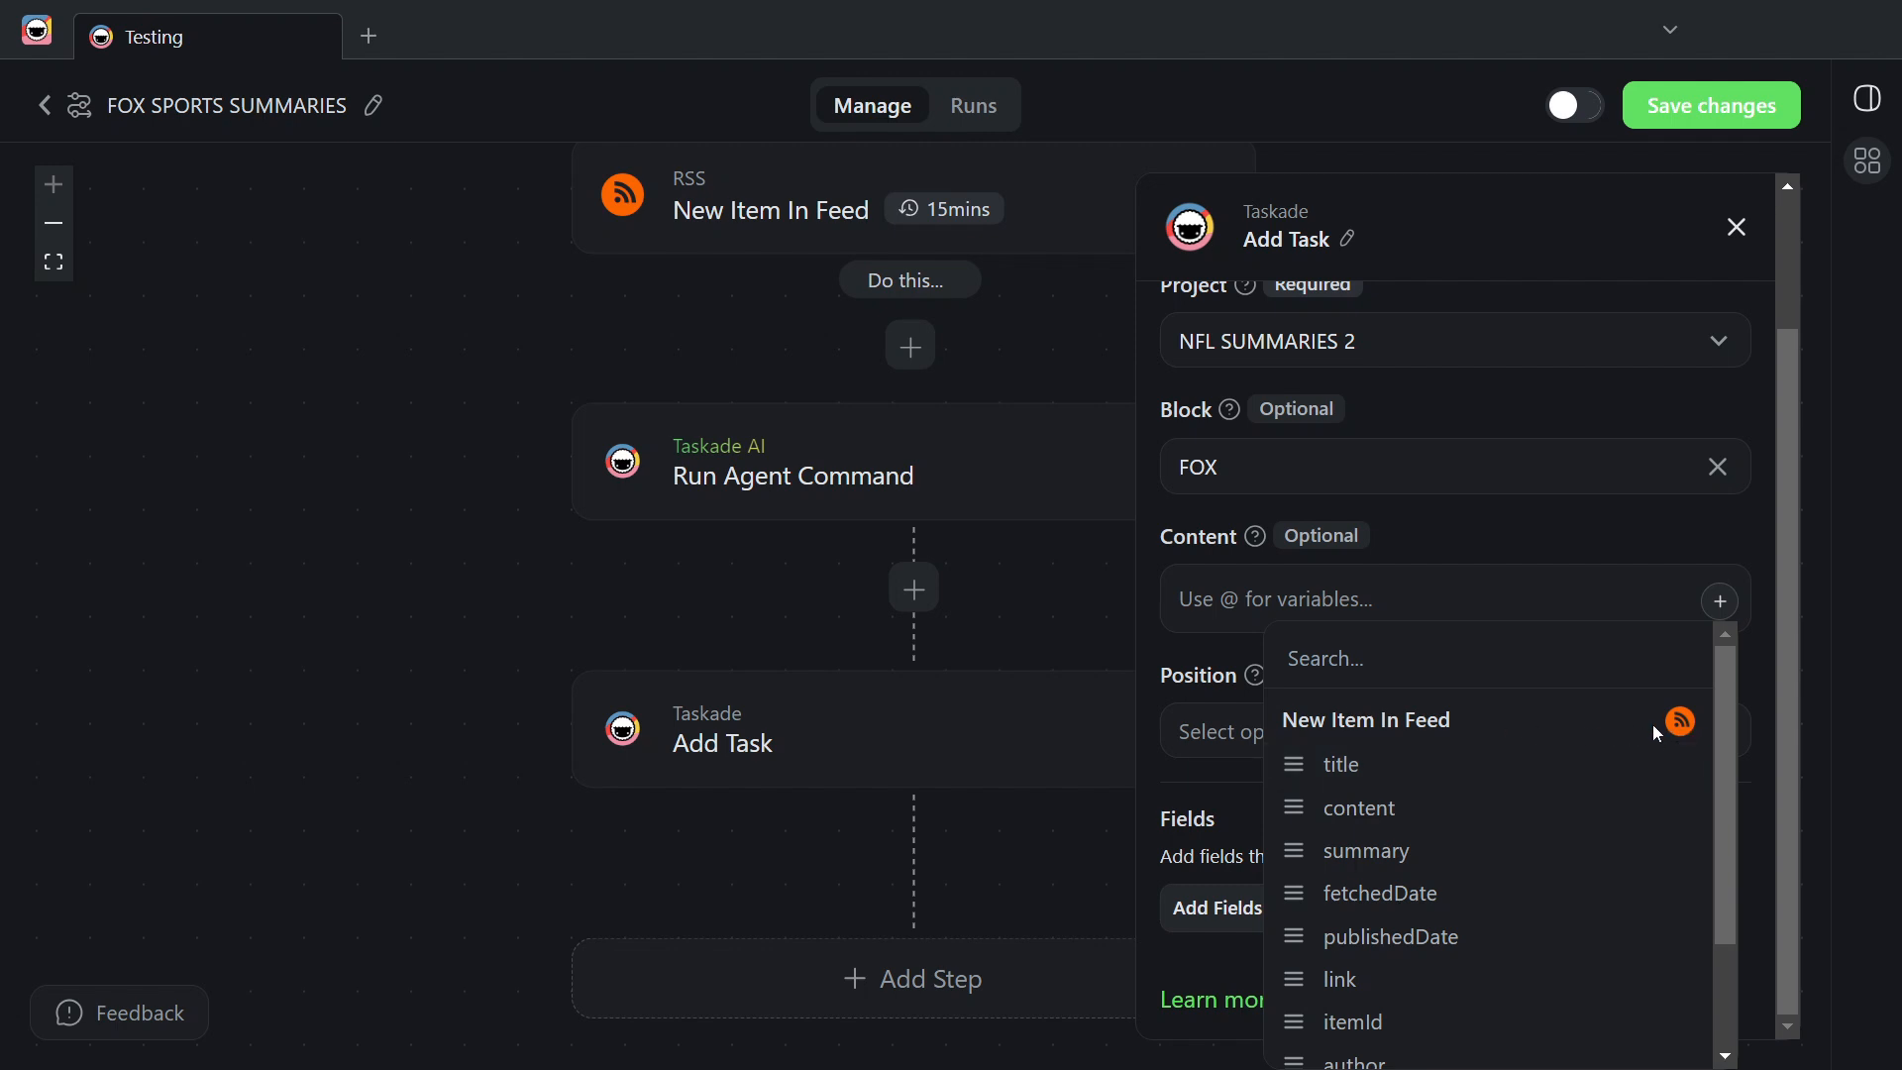
pyautogui.click(1377, 766)
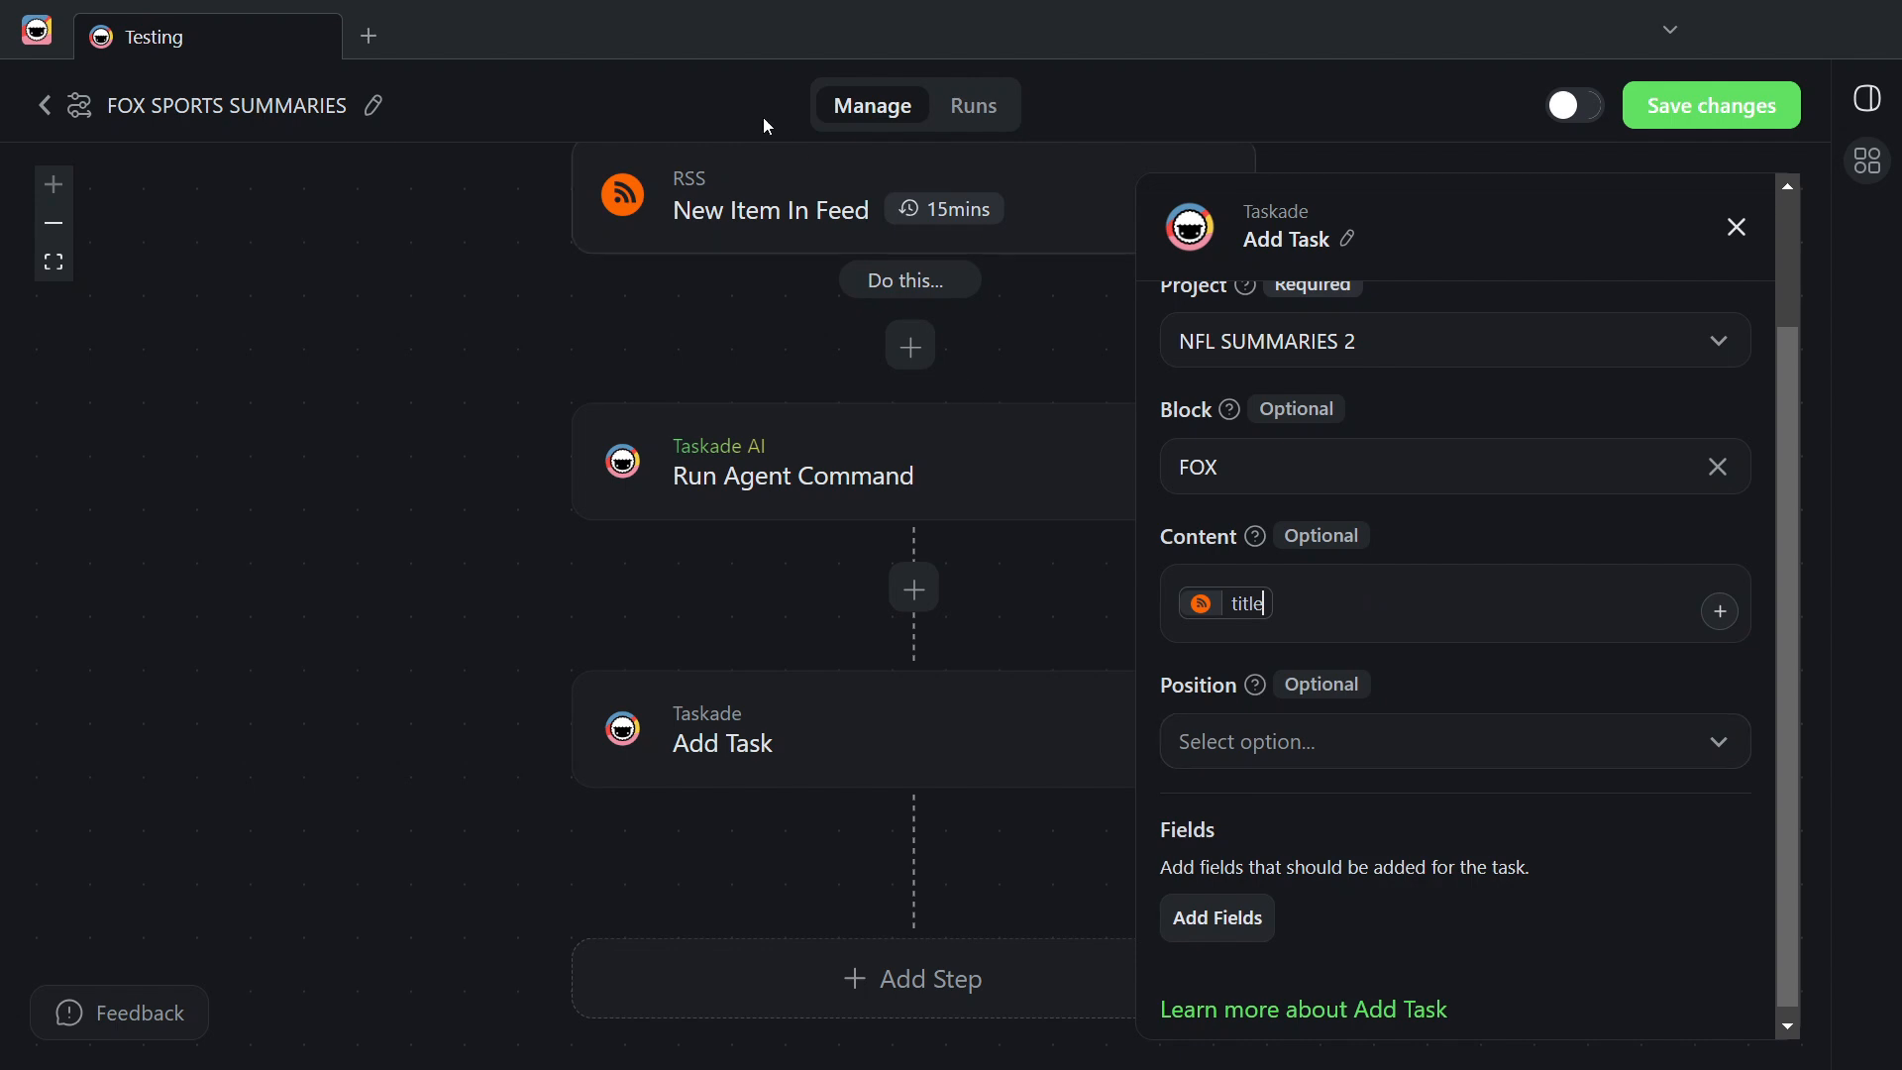
pyautogui.scroll(-1, 1434, 670)
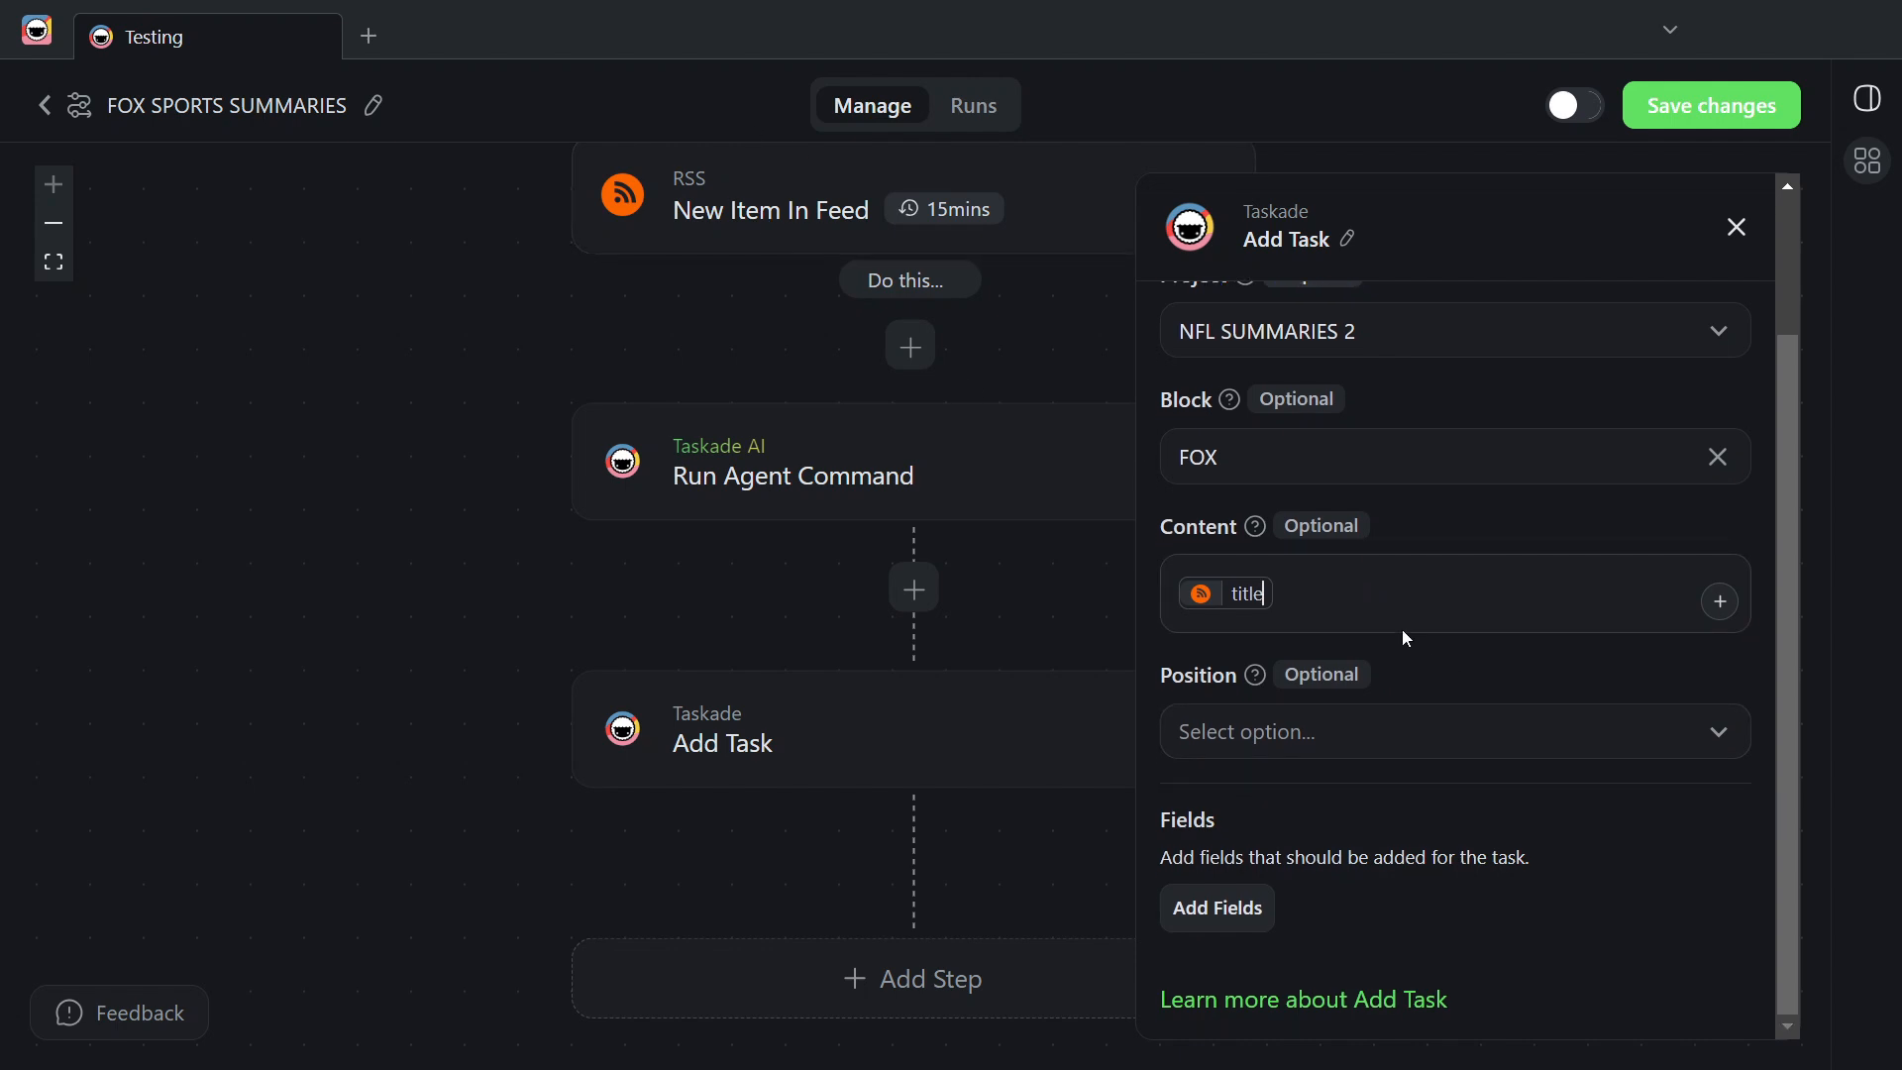
pyautogui.write('--- SUMMARY:')
pyautogui.click(1719, 602)
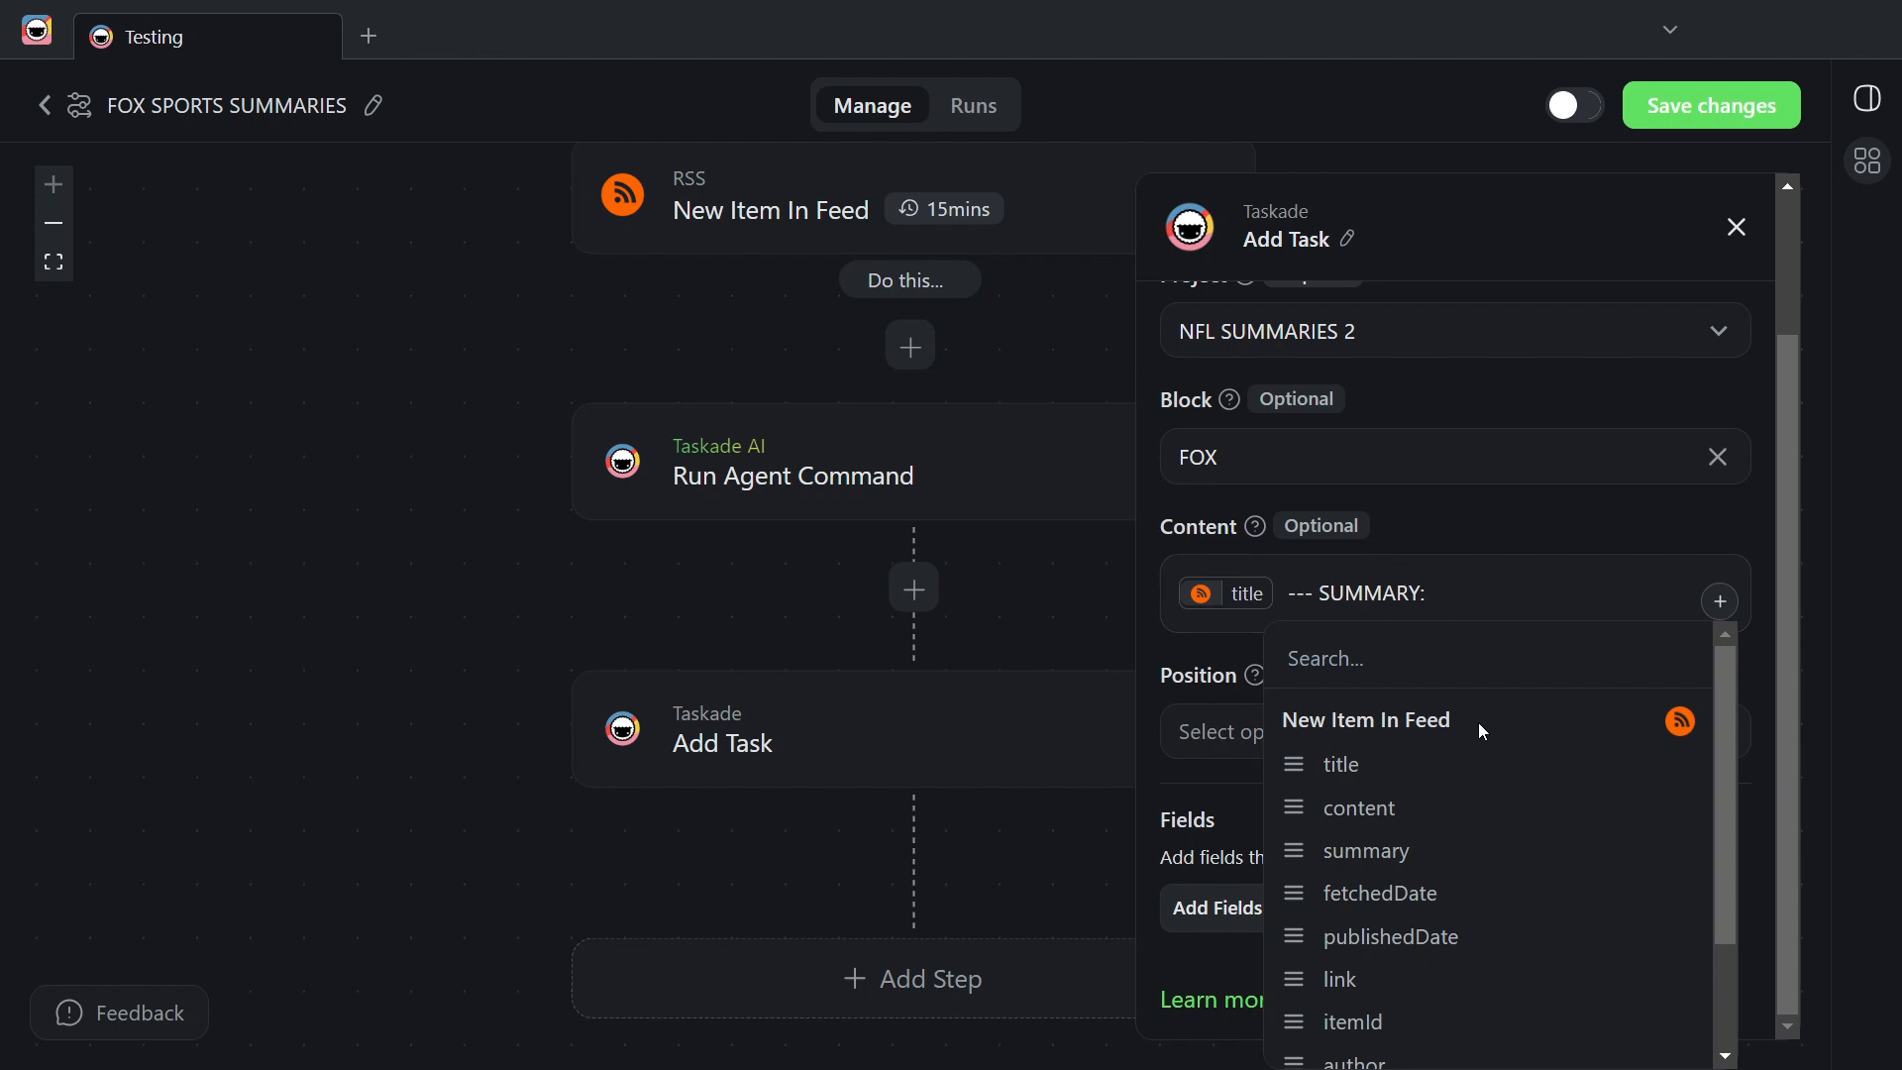
pyautogui.scroll(-2, 1484, 732)
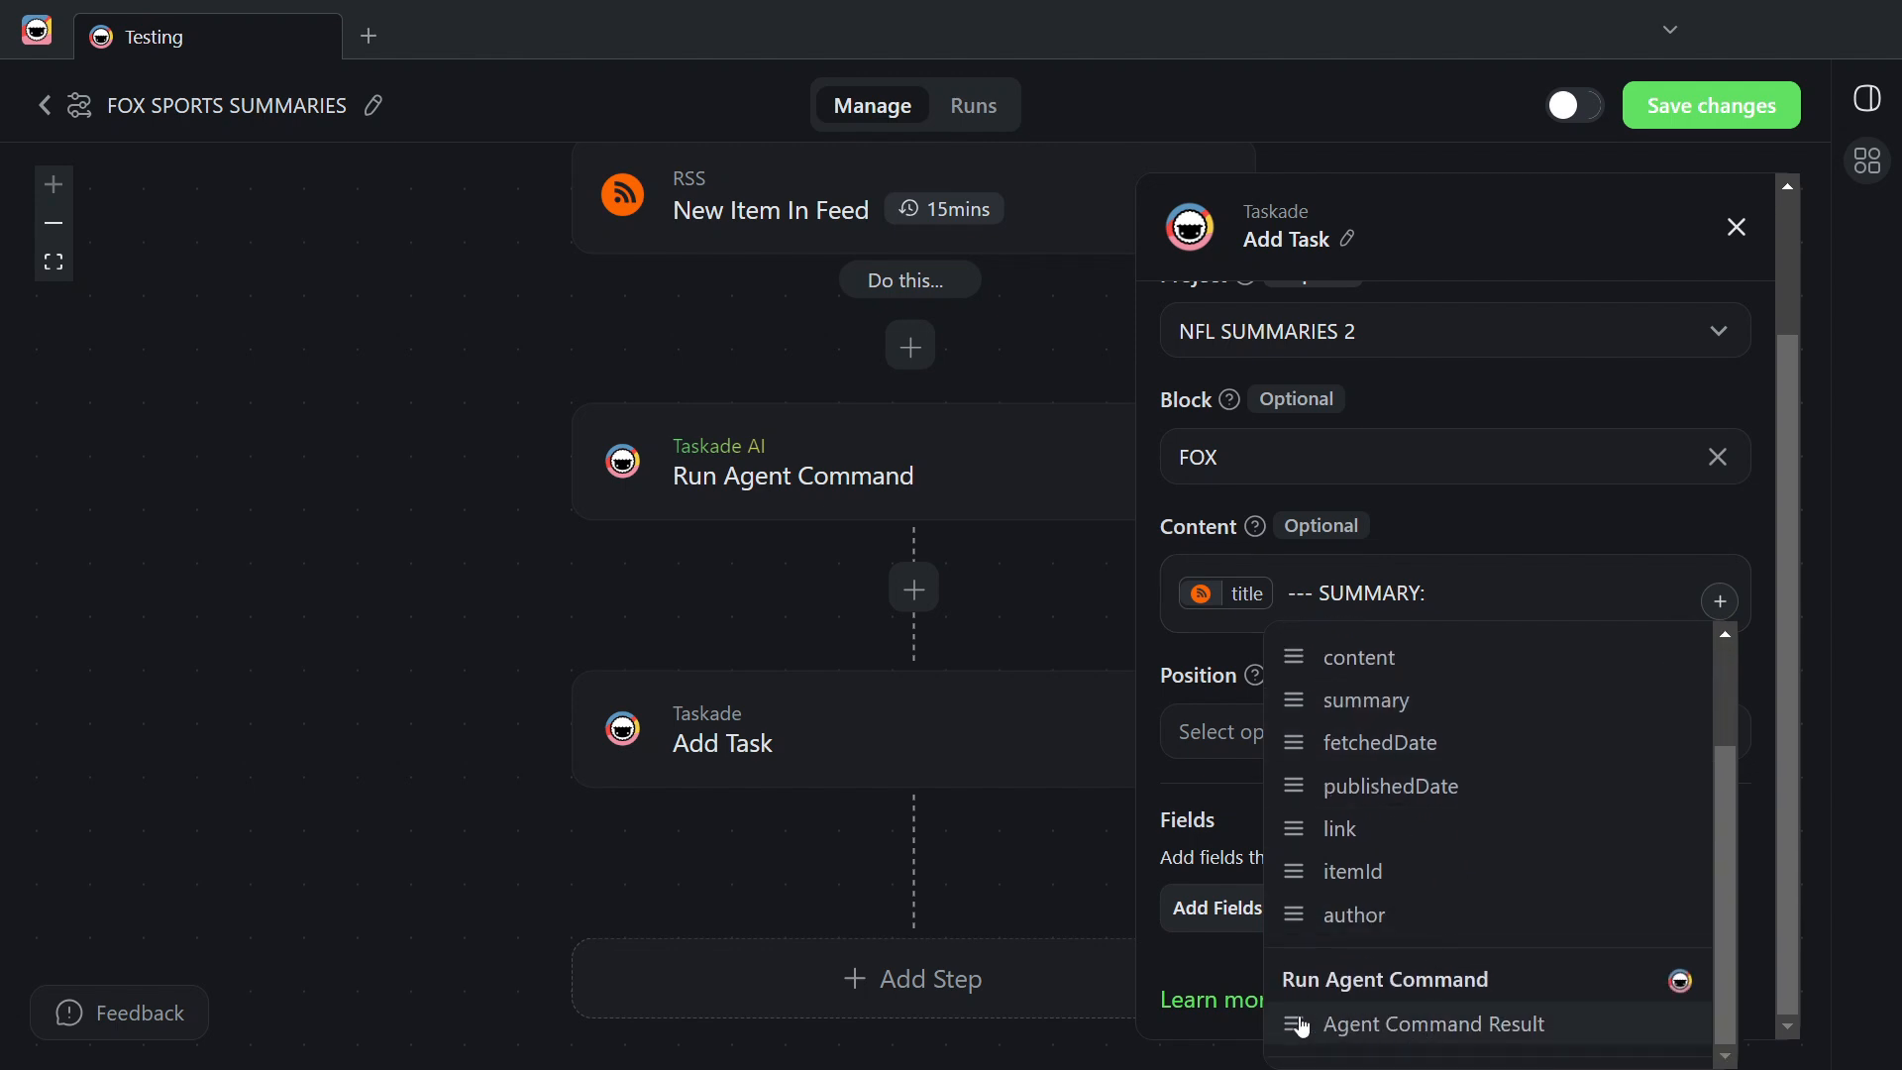
pyautogui.click(1458, 1038)
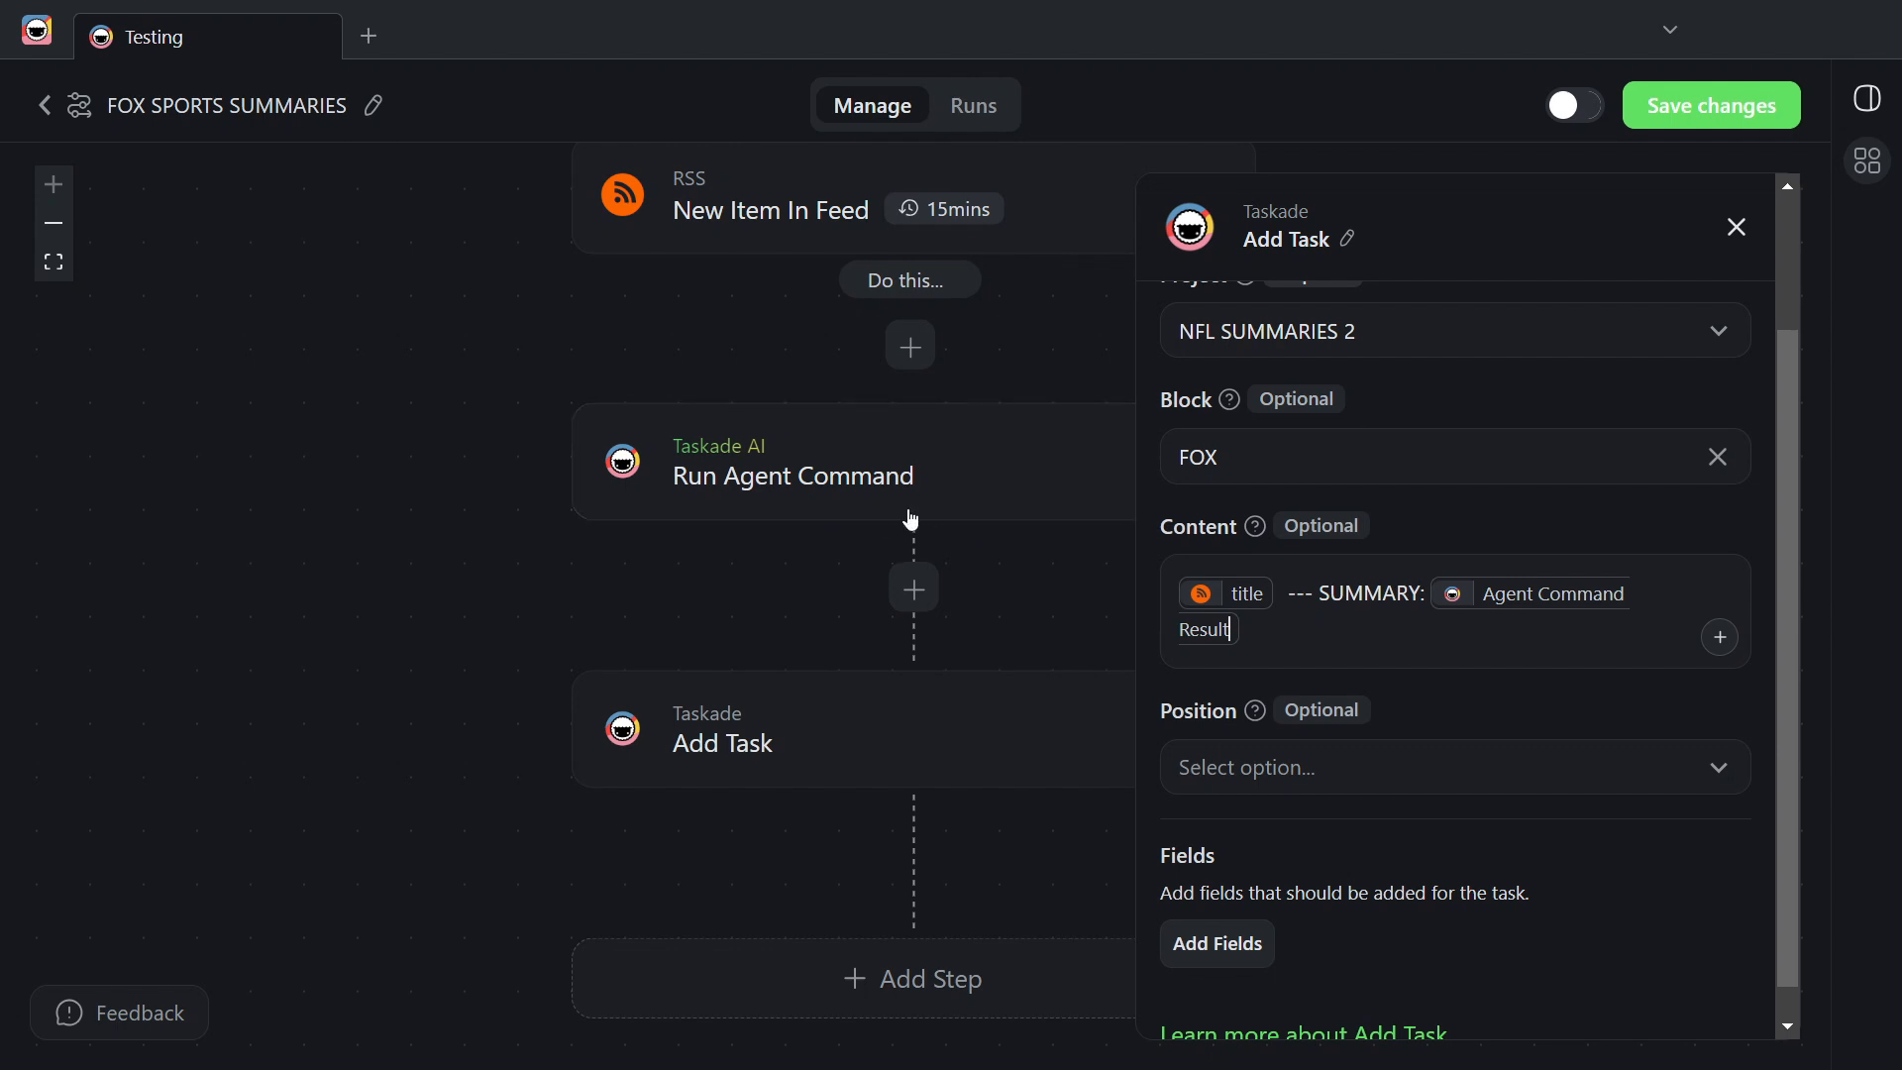
# Step: Set the new task's position to Start
pyautogui.scroll(-1, 1250, 700)
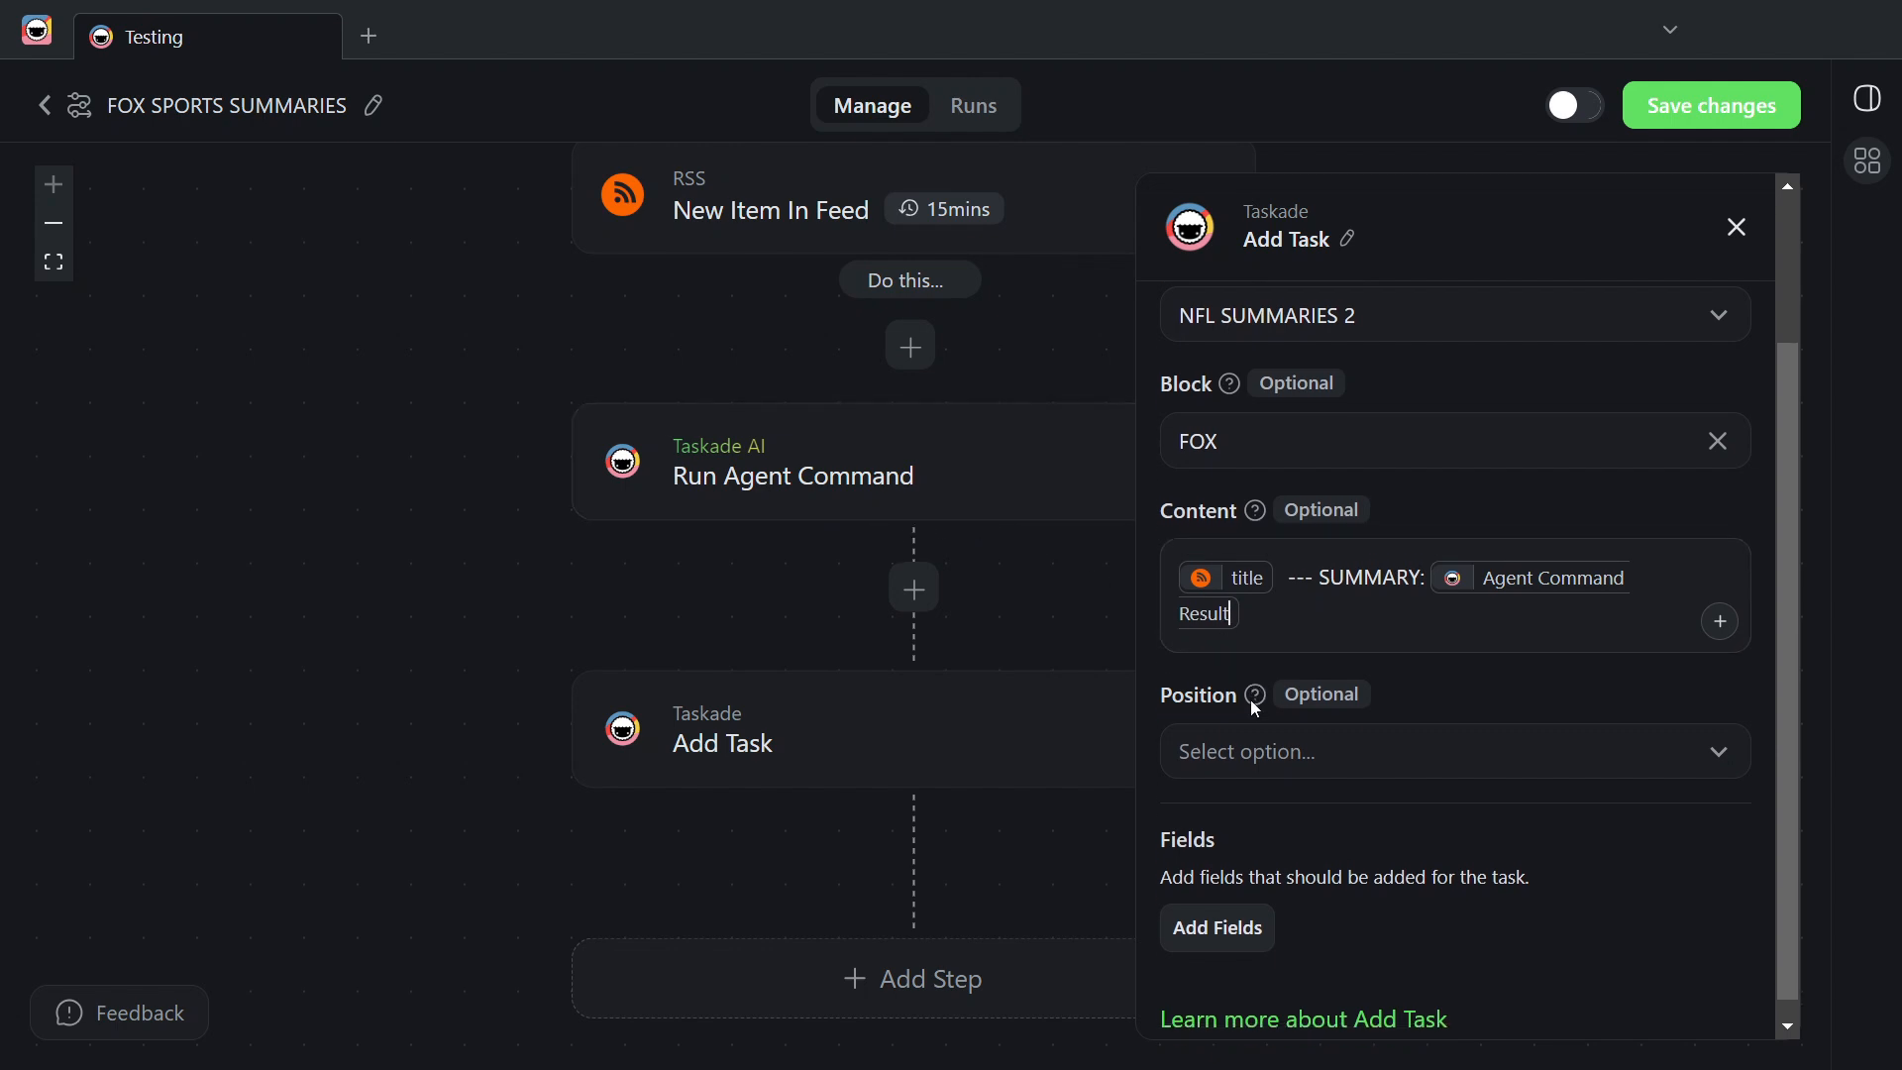
pyautogui.click(1429, 738)
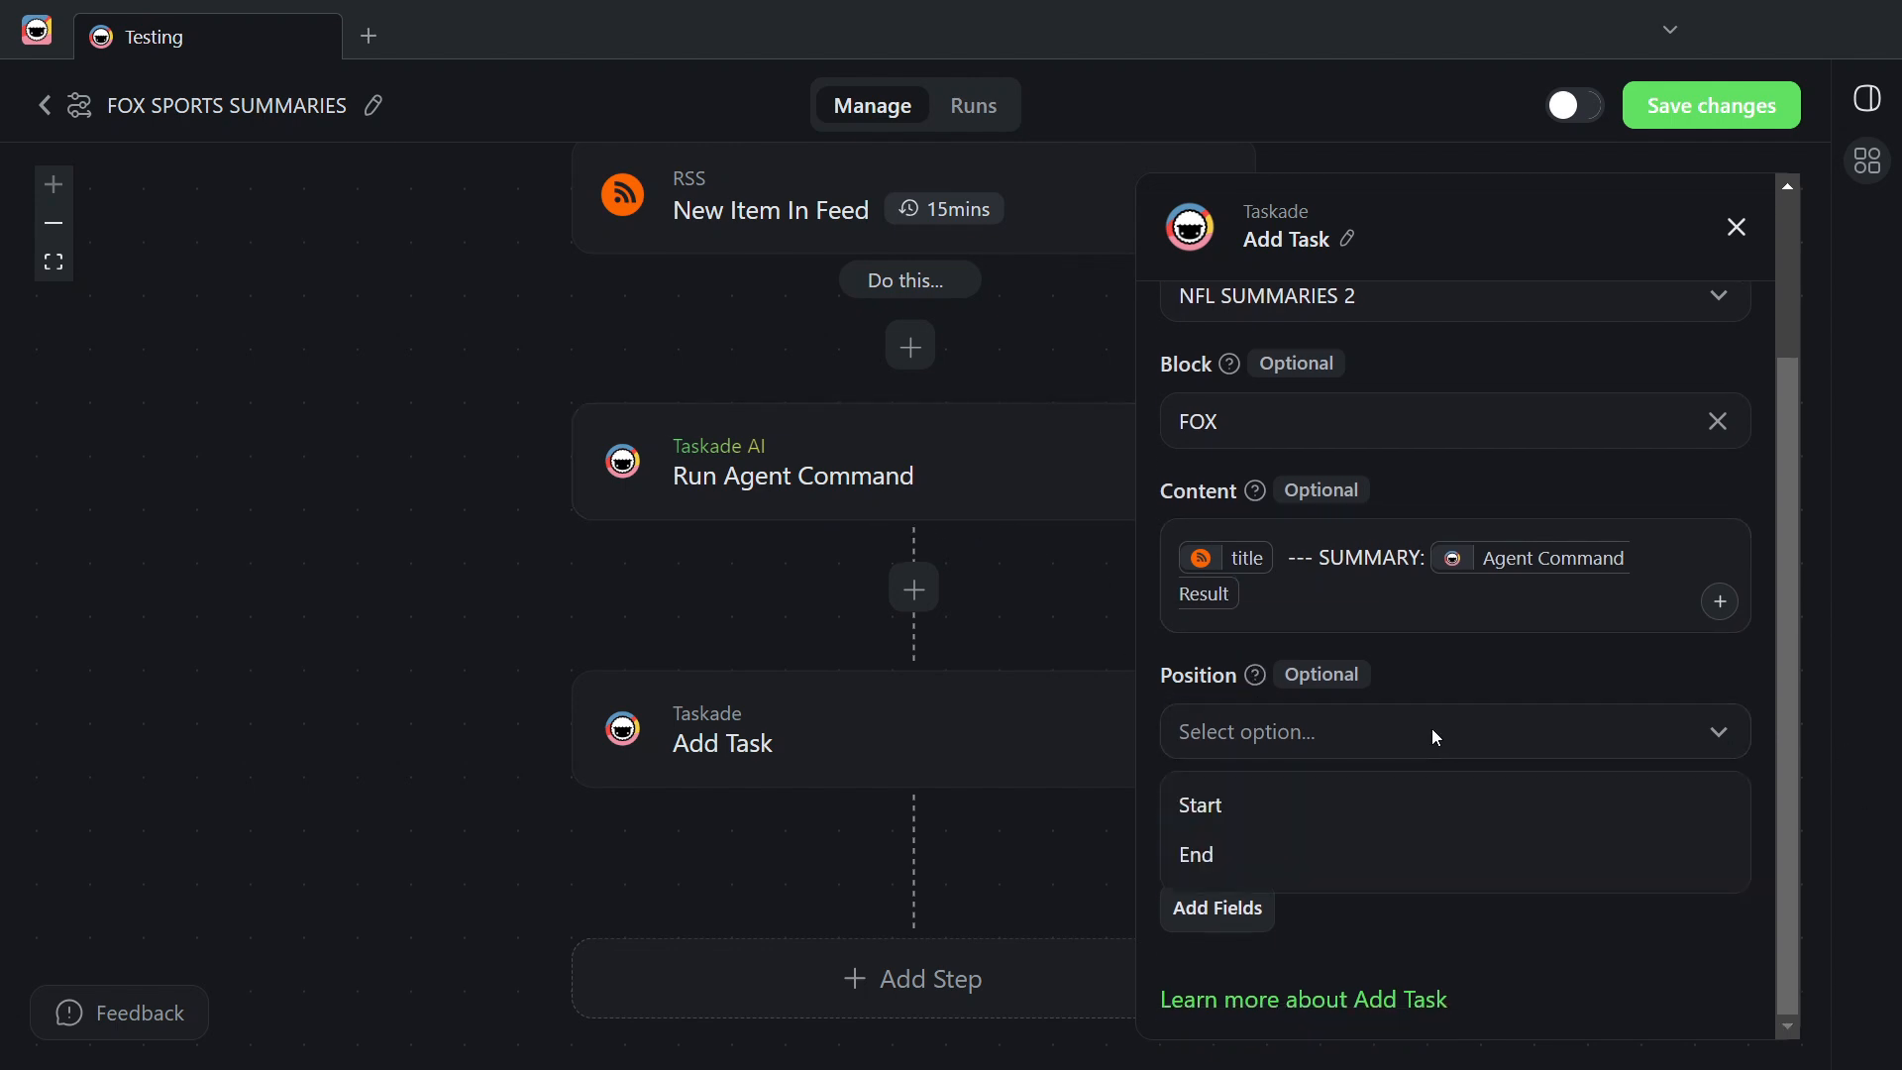
pyautogui.click(1223, 809)
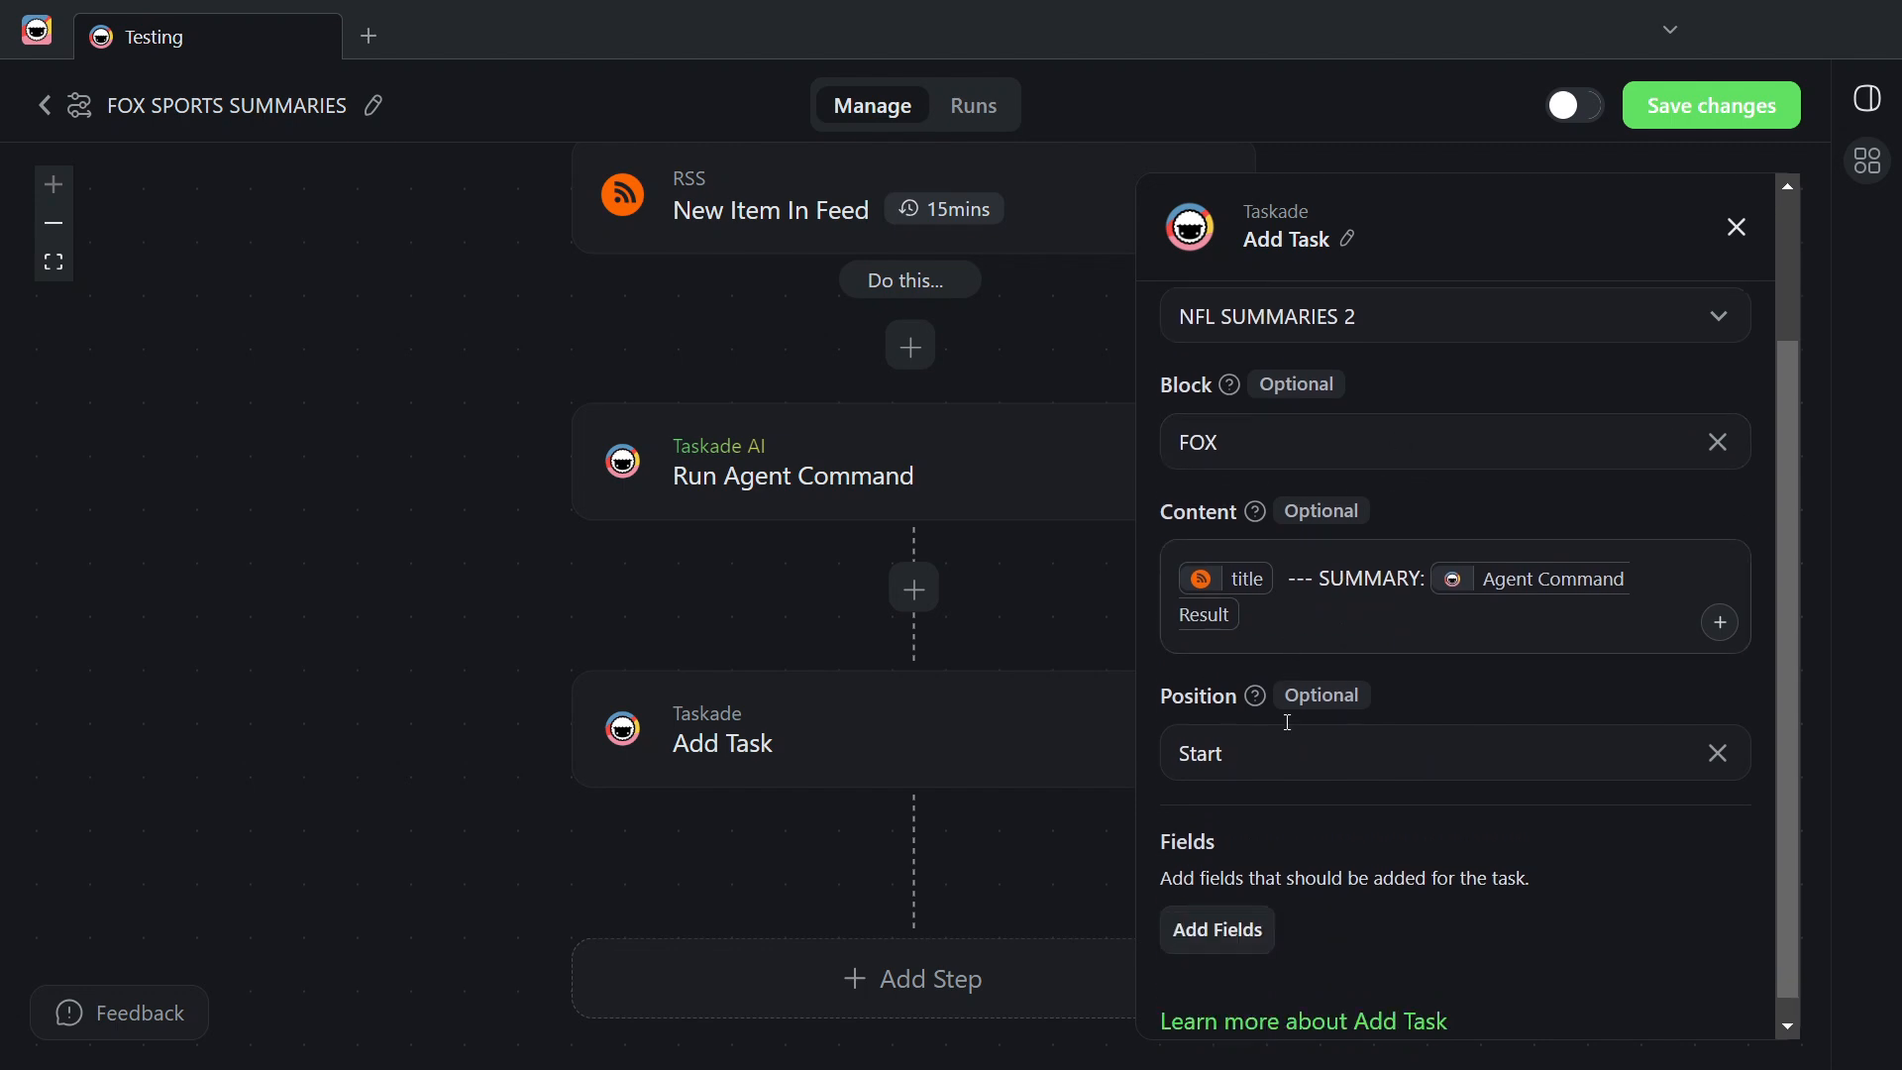
pyautogui.scroll(-1, 1287, 722)
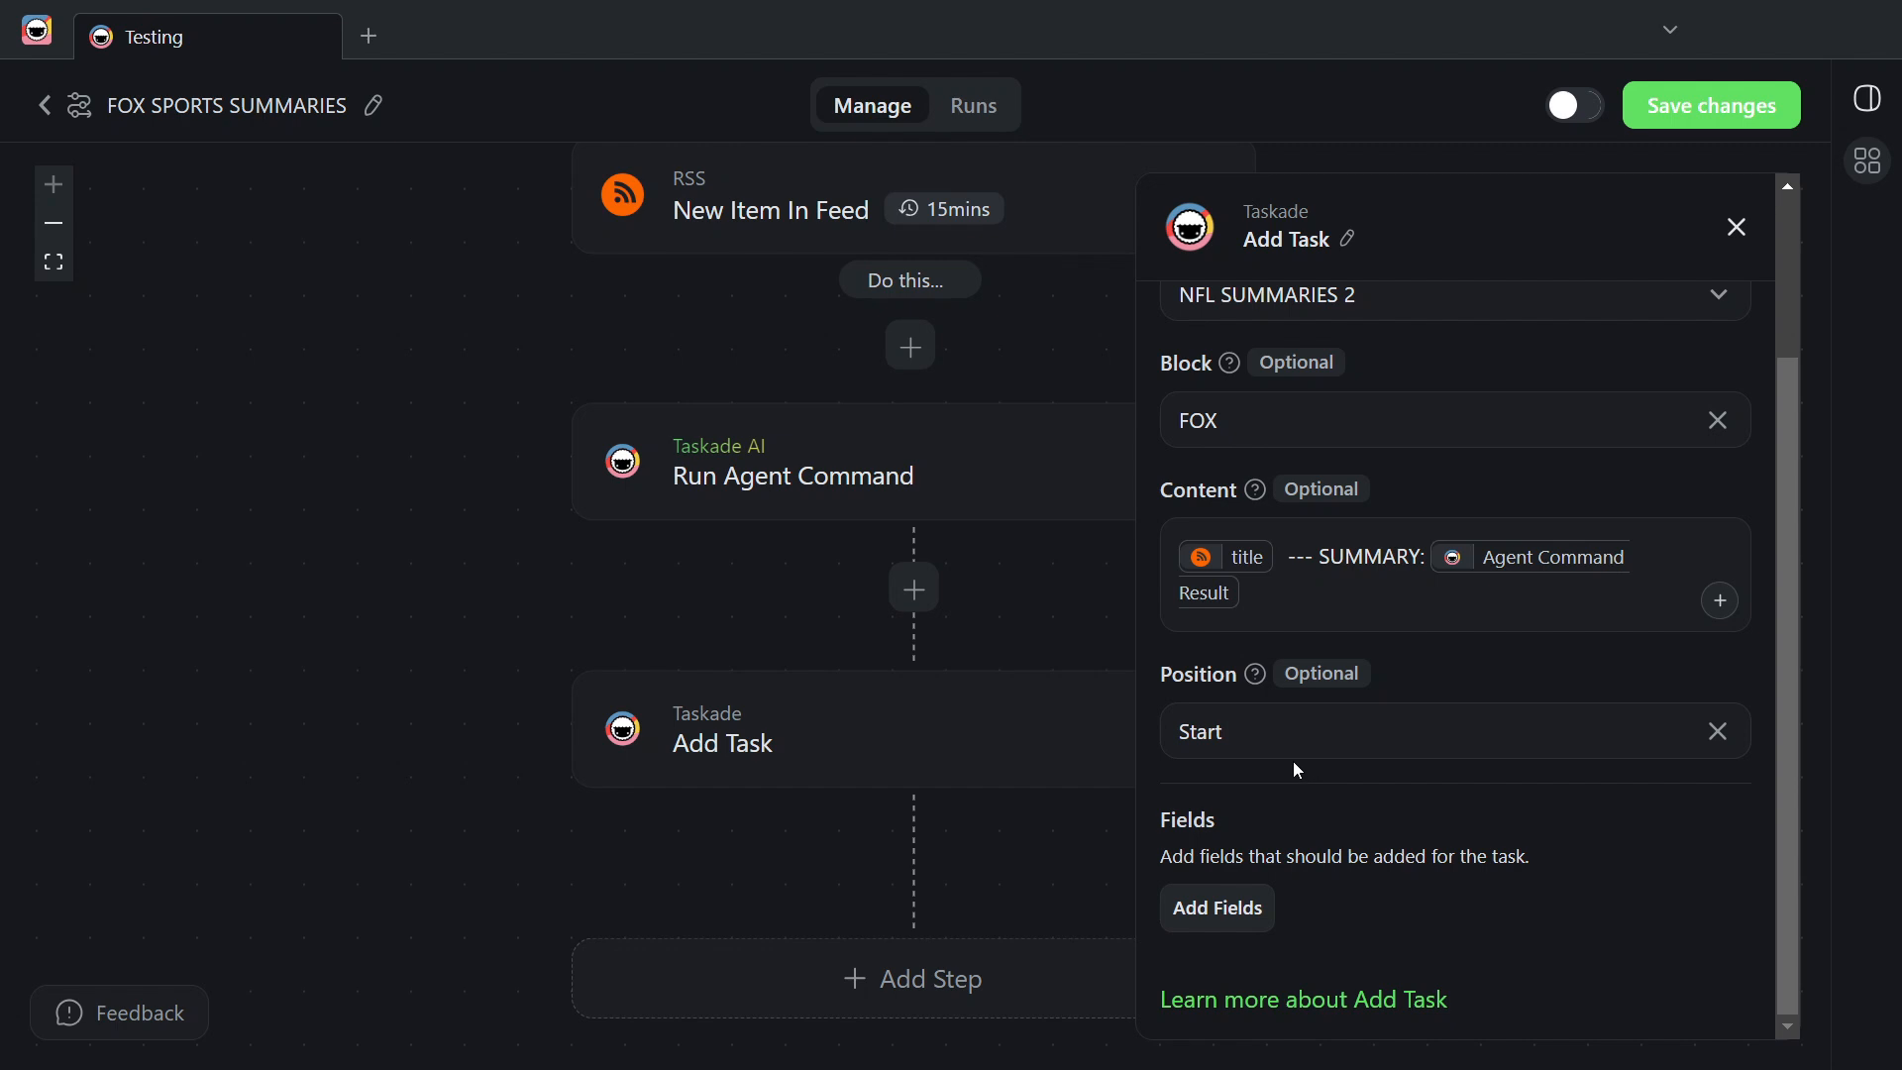
# Step: Check the Add Task settings, save the automation's changes and activate it
pyautogui.scroll(3, 1296, 761)
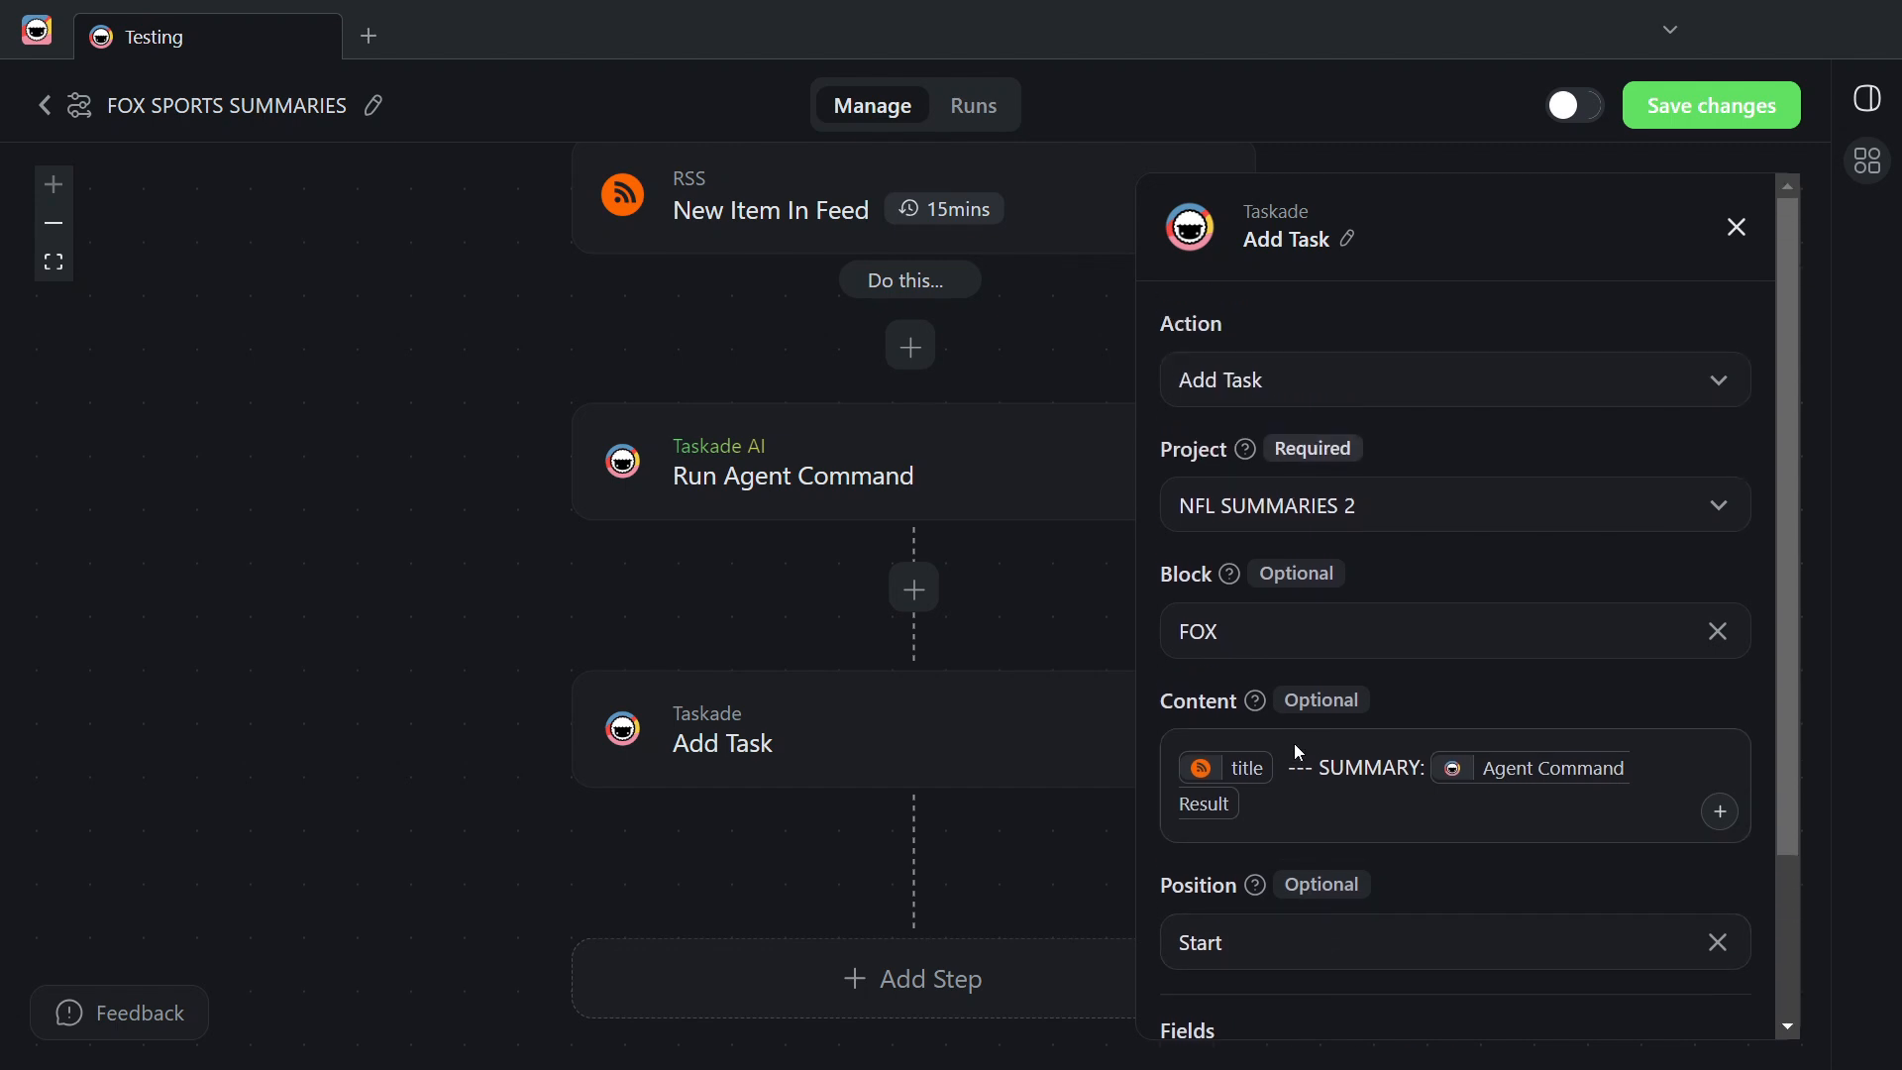
pyautogui.scroll(-3, 1152, 782)
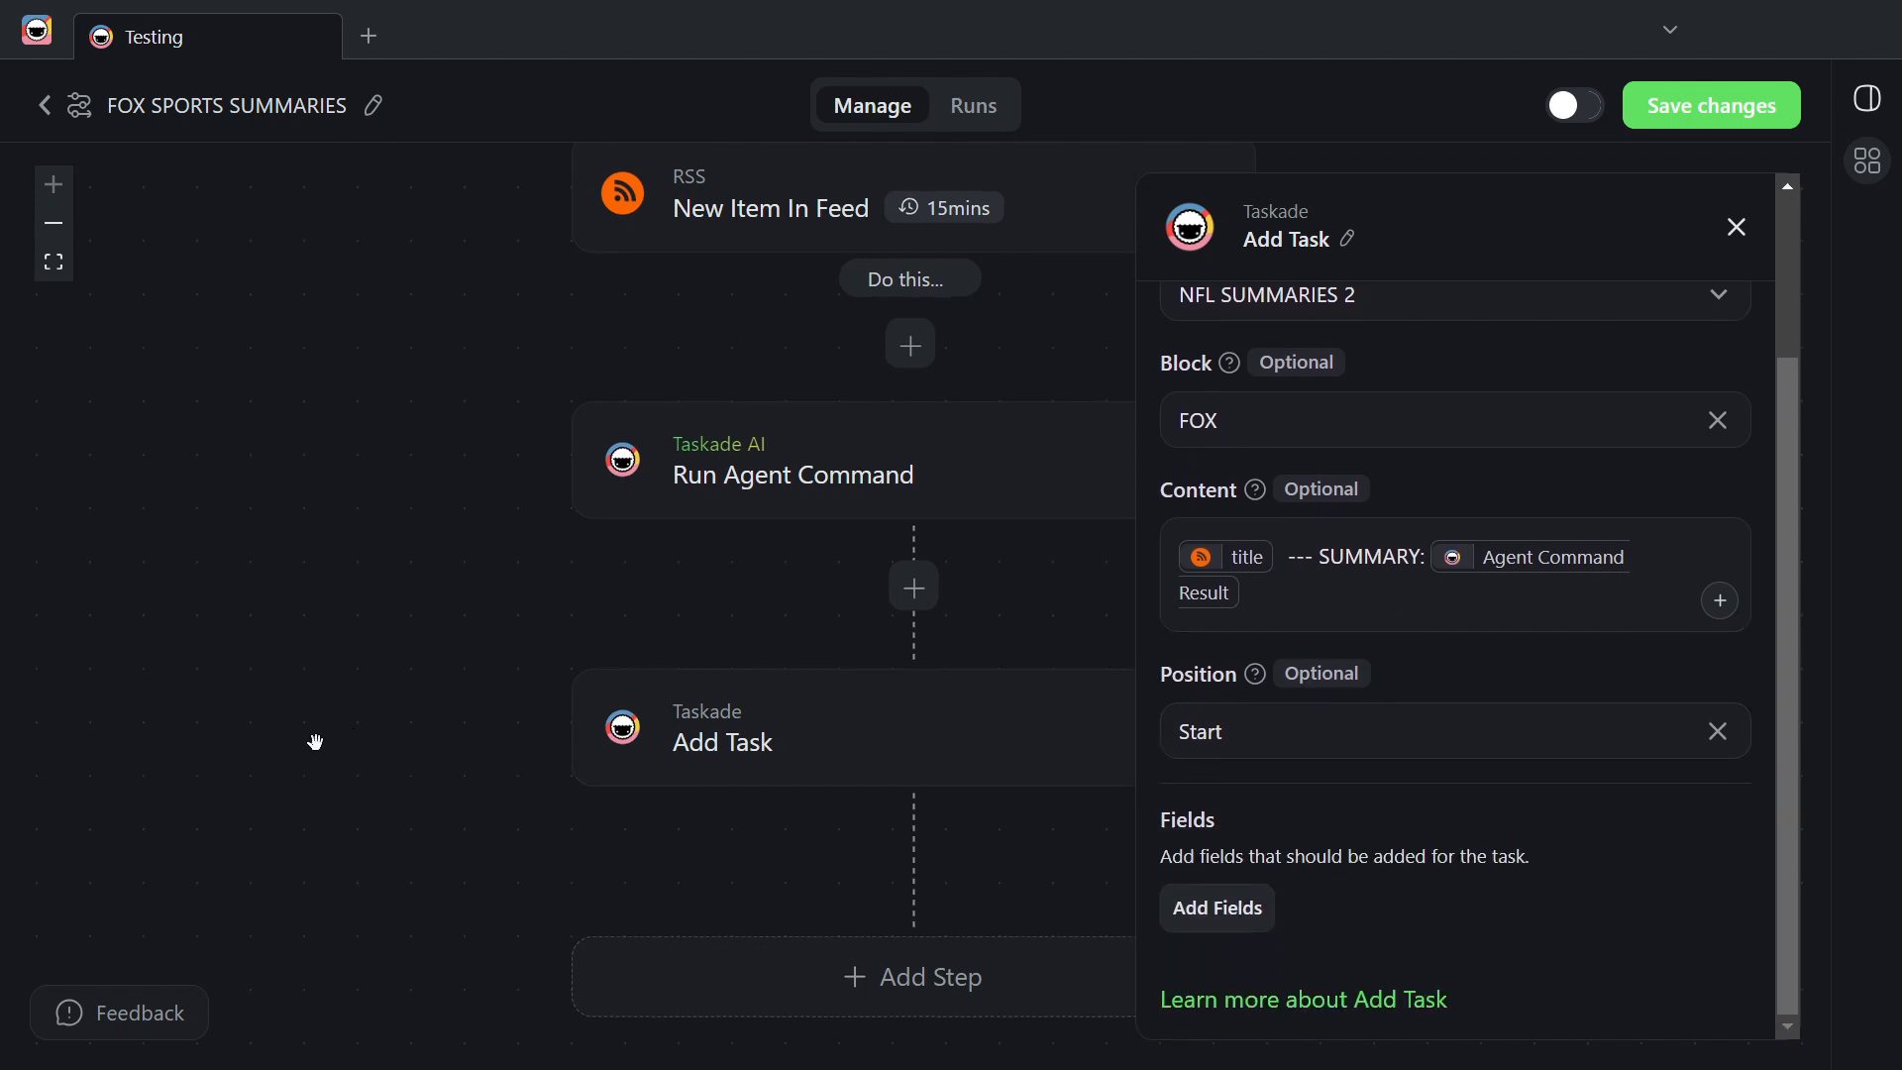
pyautogui.scroll(3, 1256, 796)
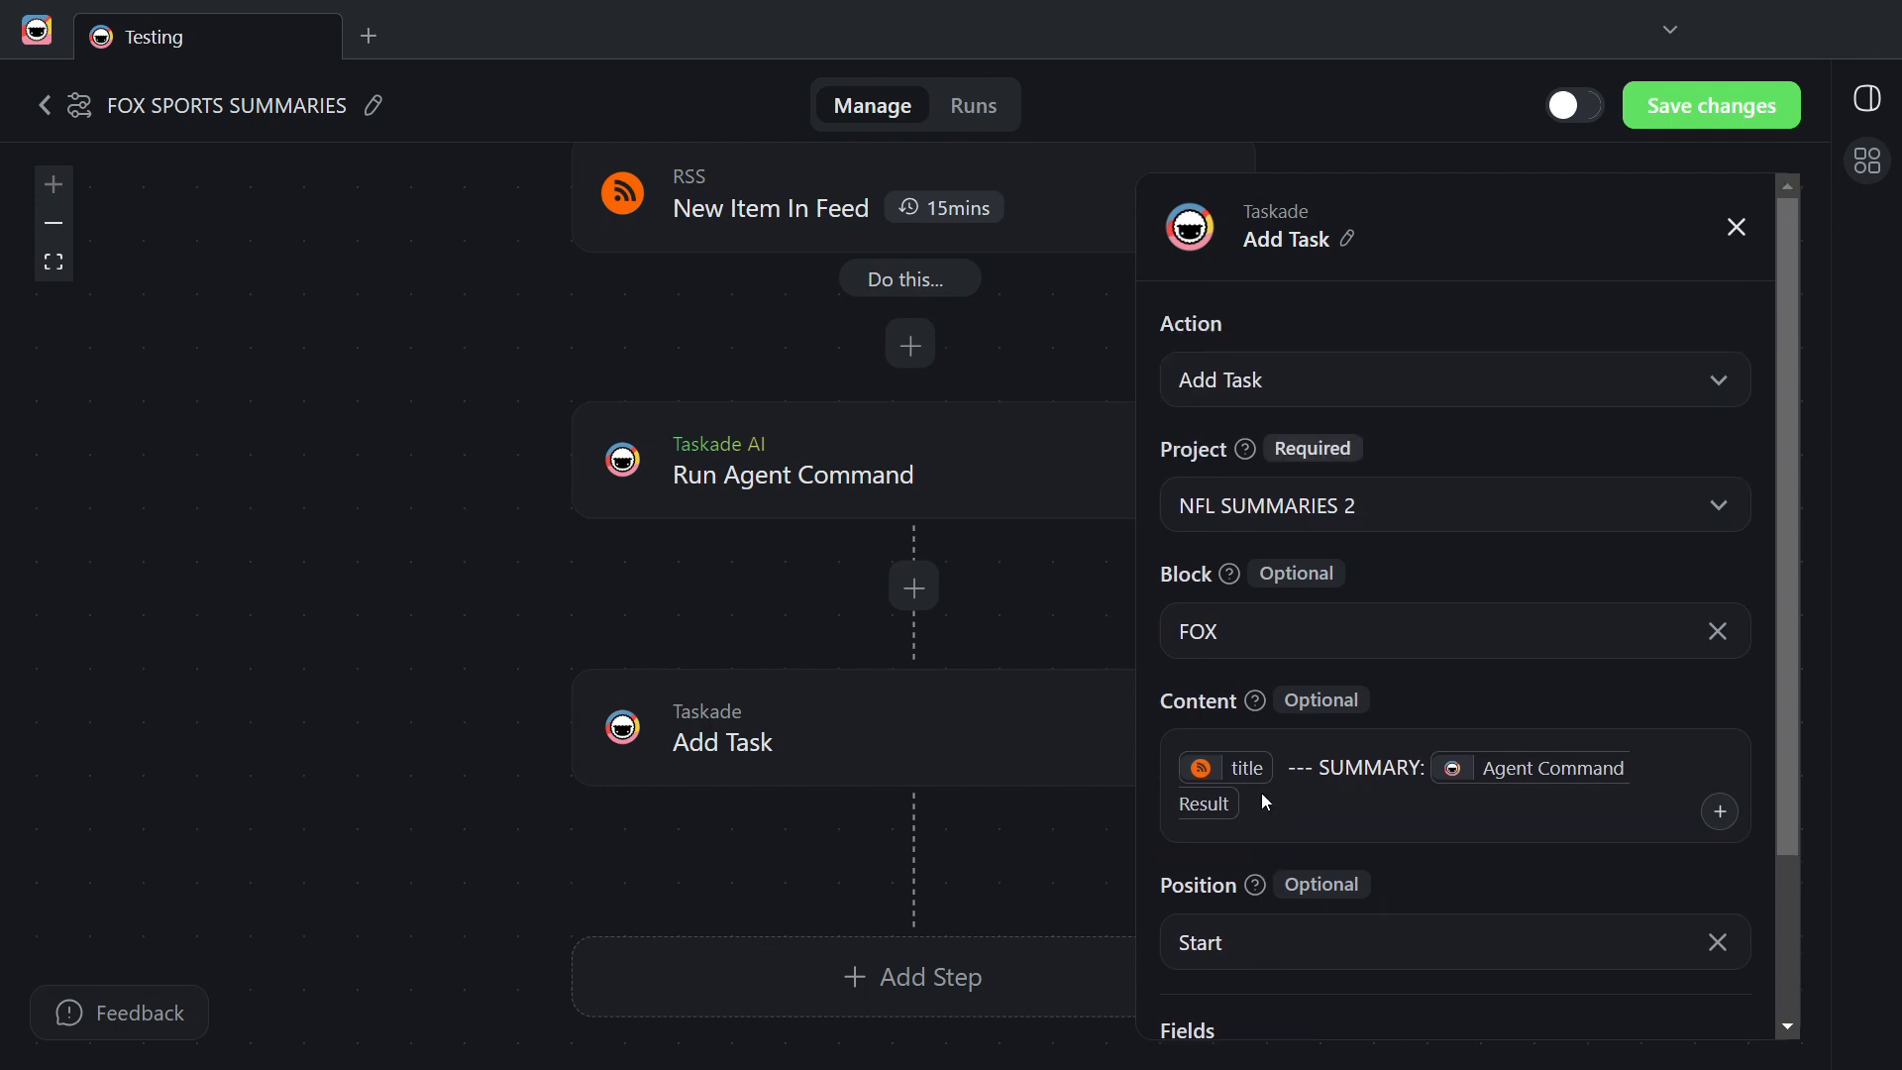
pyautogui.click(1716, 126)
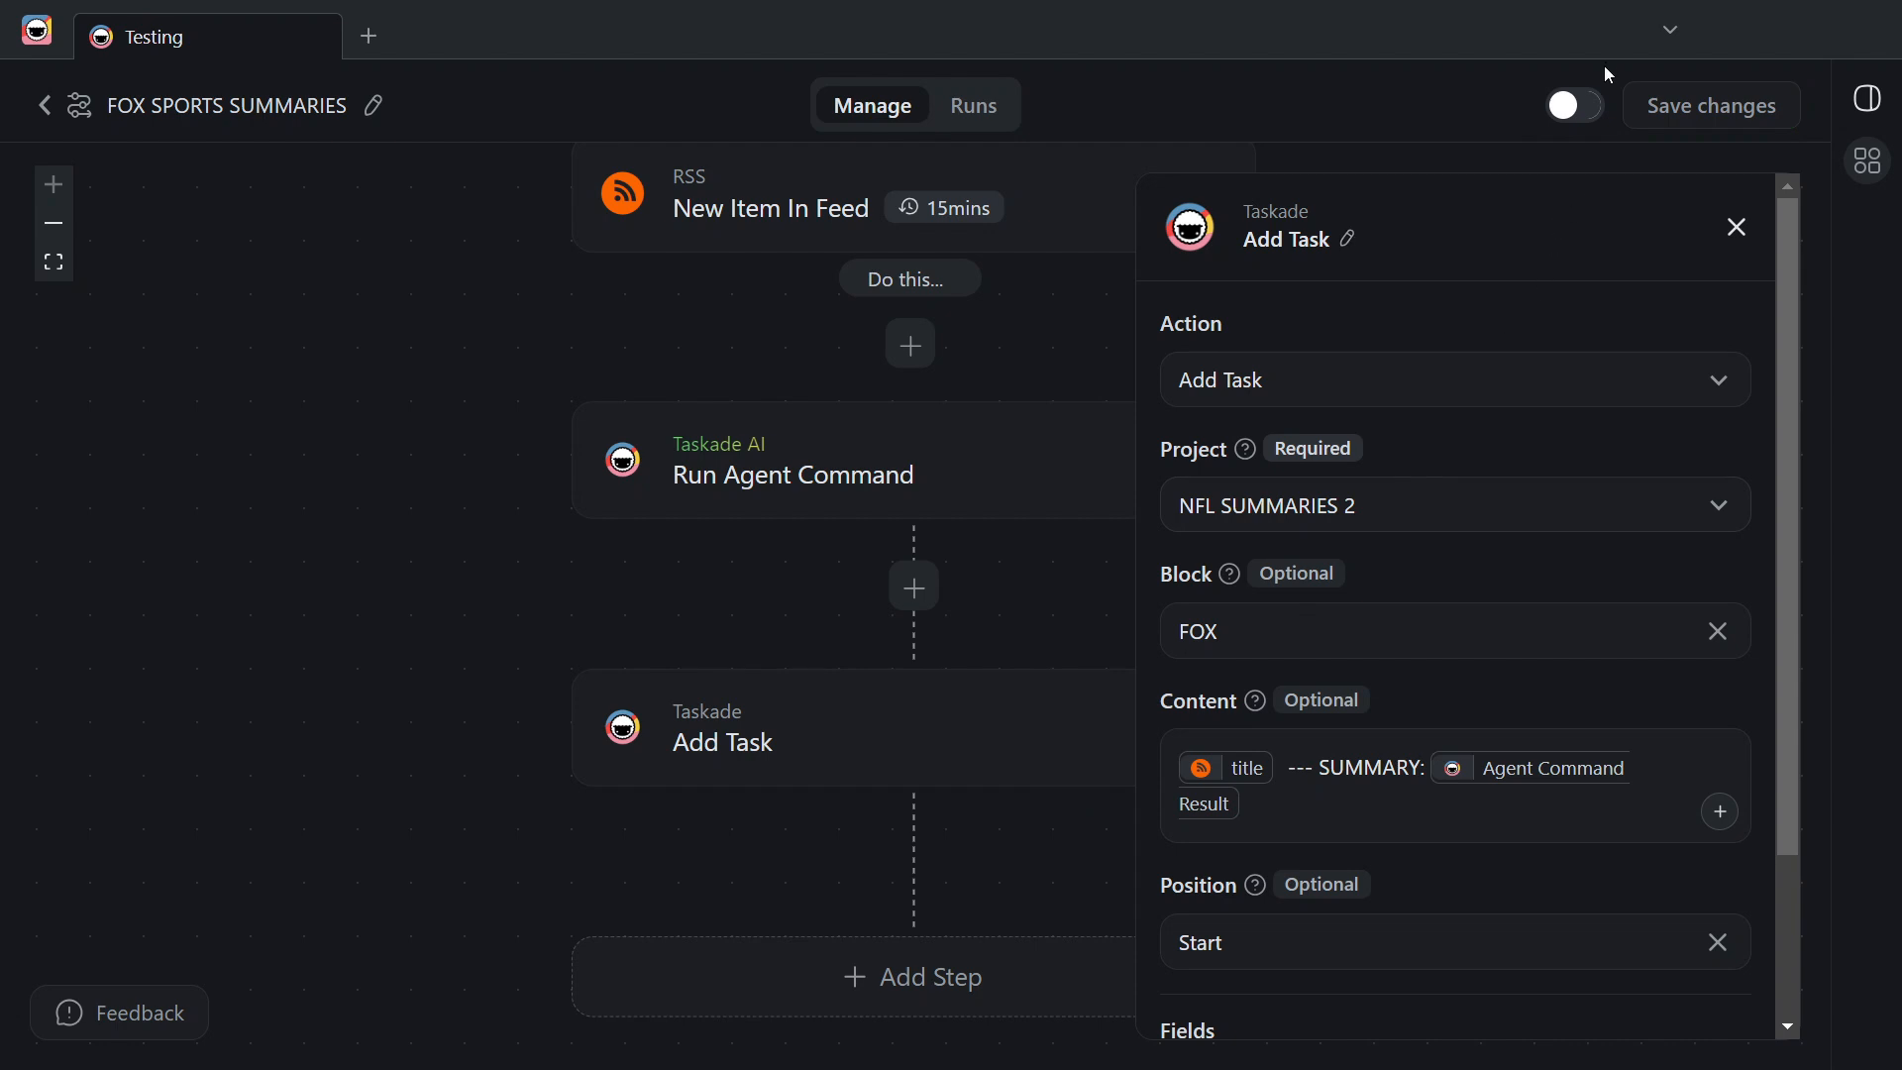
pyautogui.click(1579, 111)
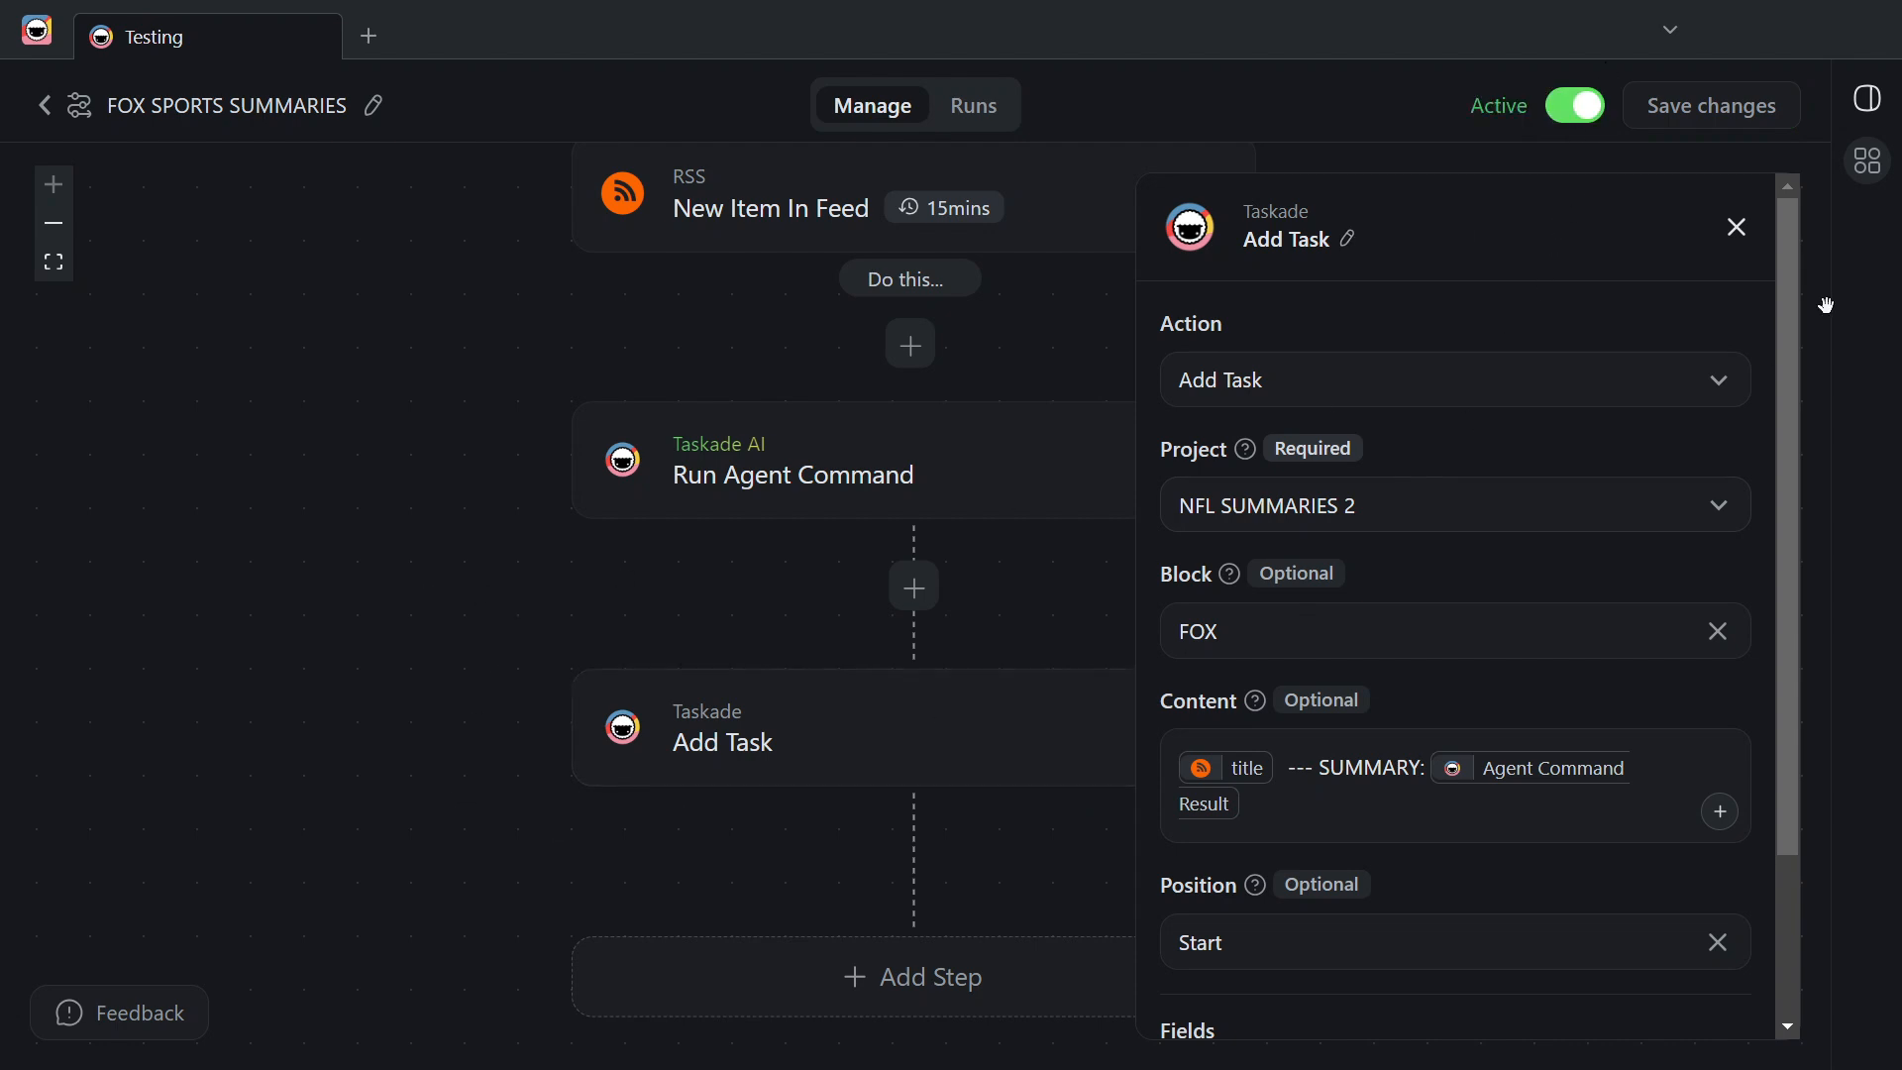
# Step: Leave the automation, open the NFL SUMMARIES 2 project in the Testing folder and hide its AI chat panel
pyautogui.click(1737, 227)
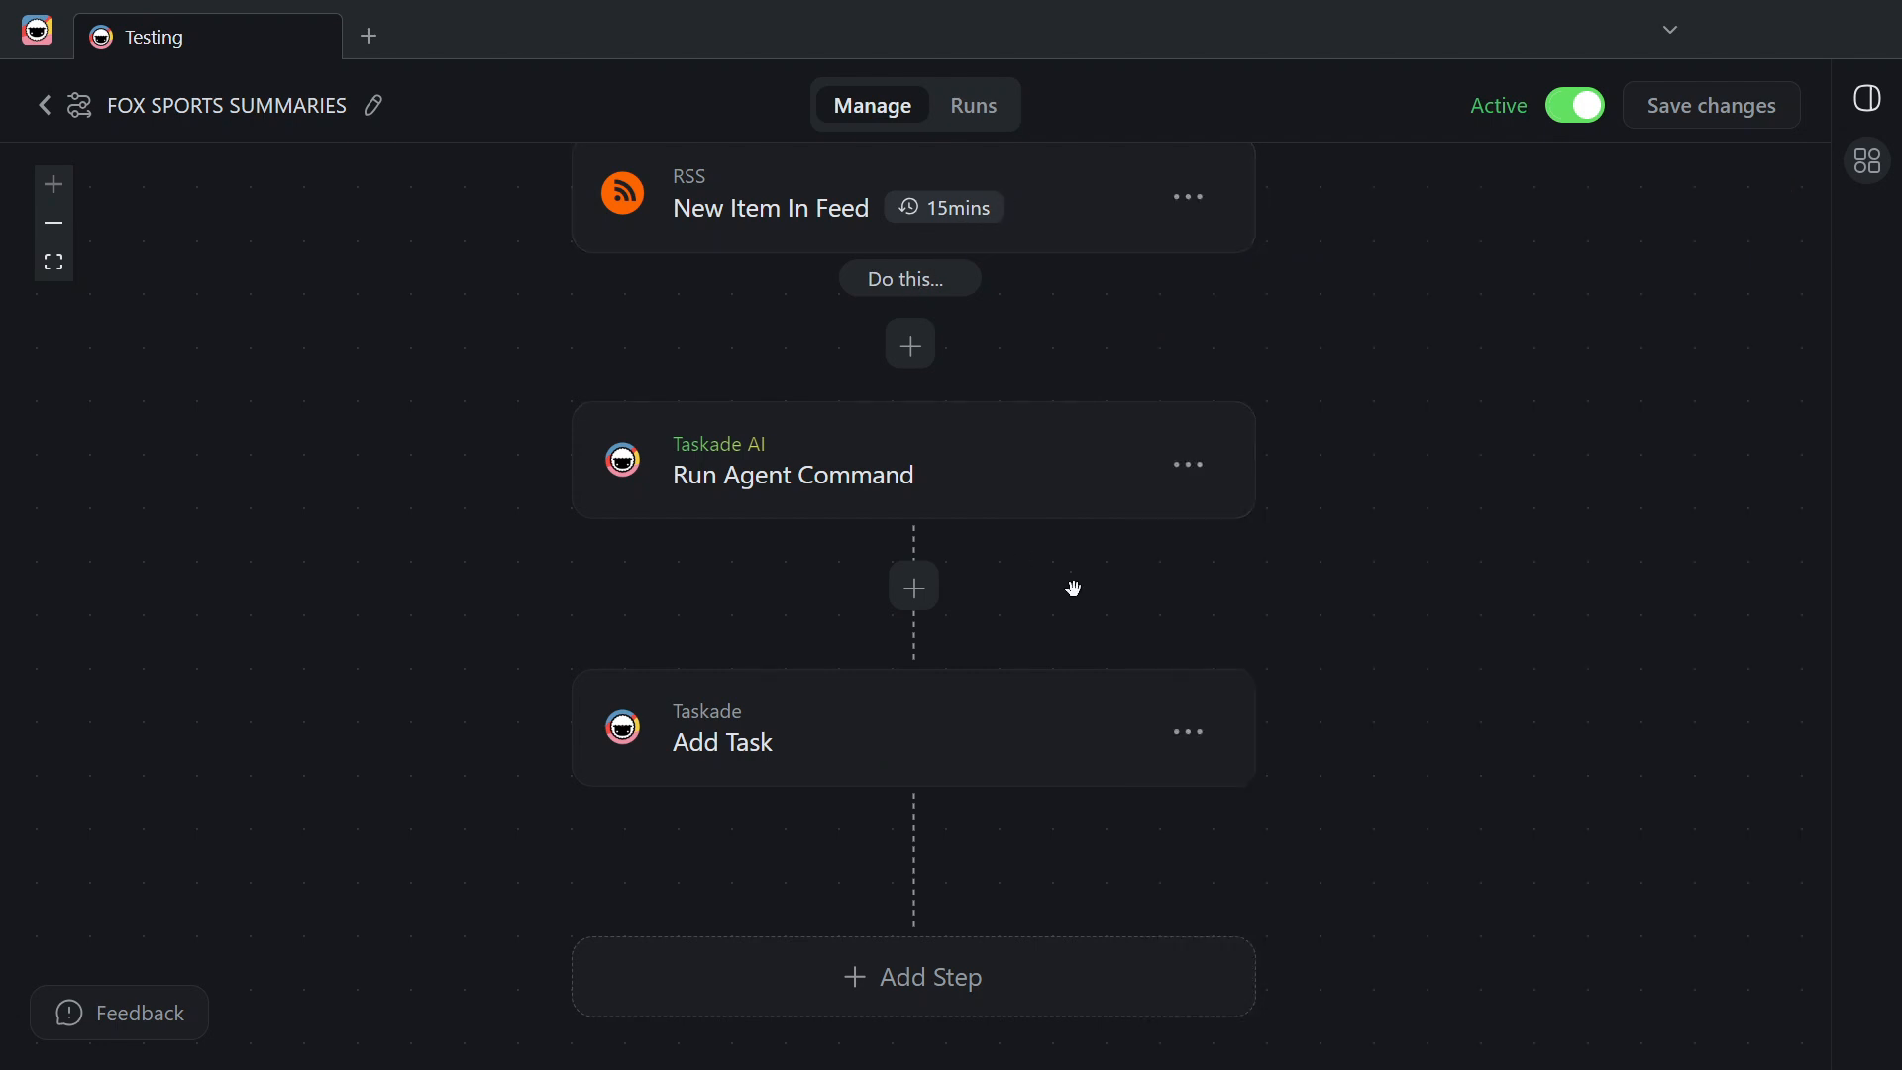
pyautogui.scroll(2, 1075, 591)
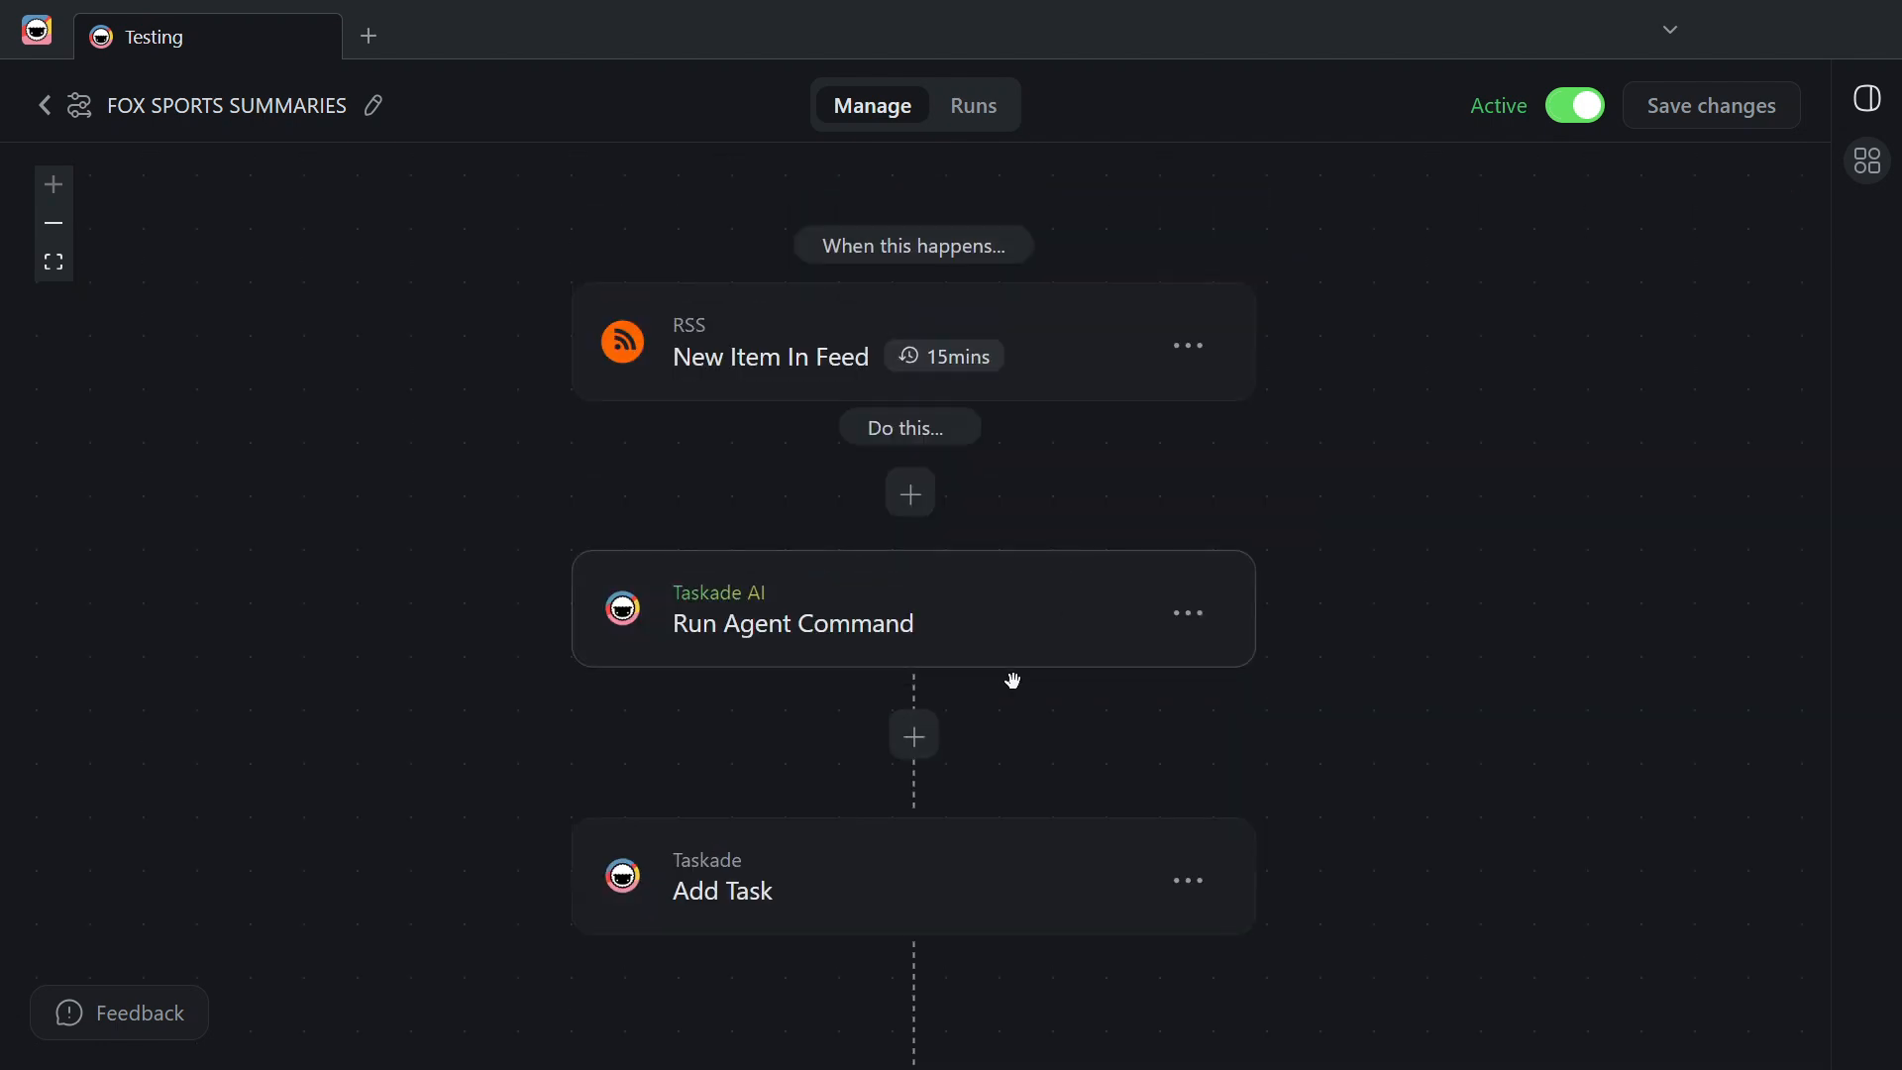
pyautogui.click(44, 105)
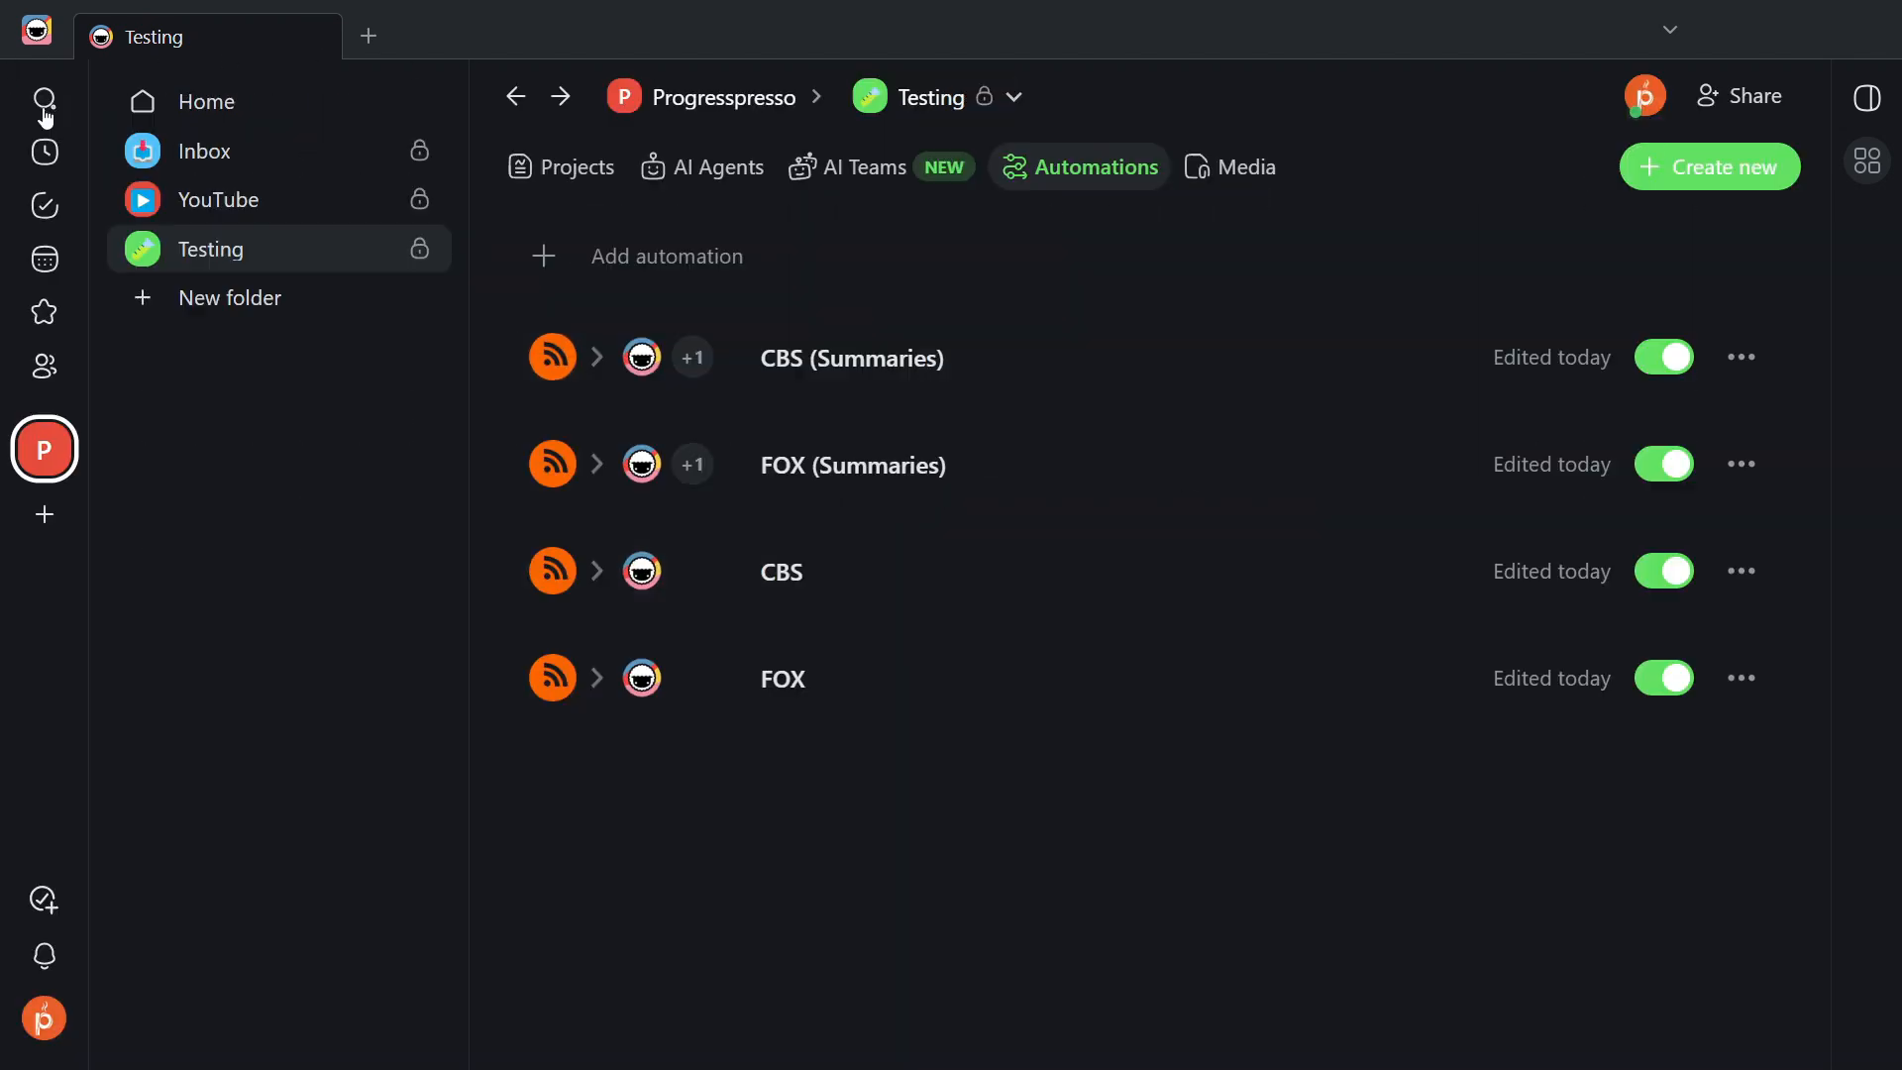
pyautogui.click(577, 179)
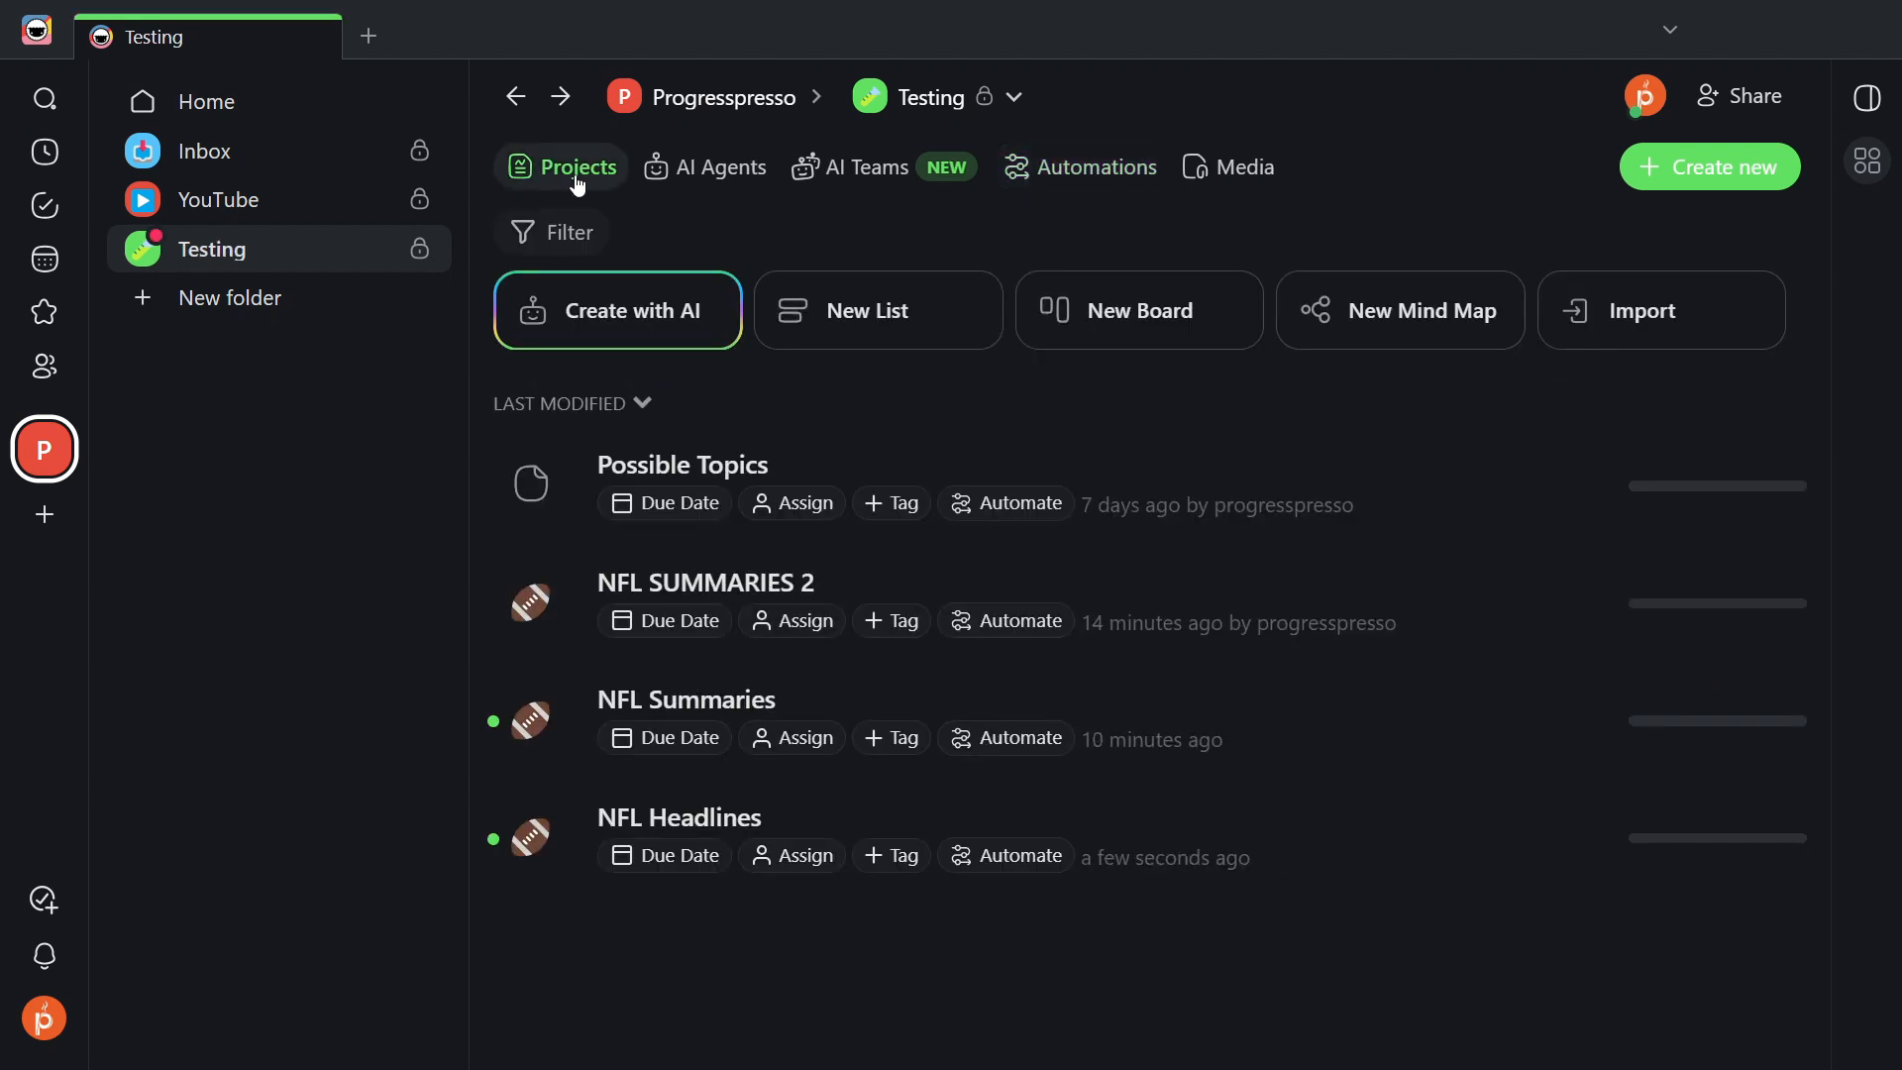
pyautogui.click(893, 589)
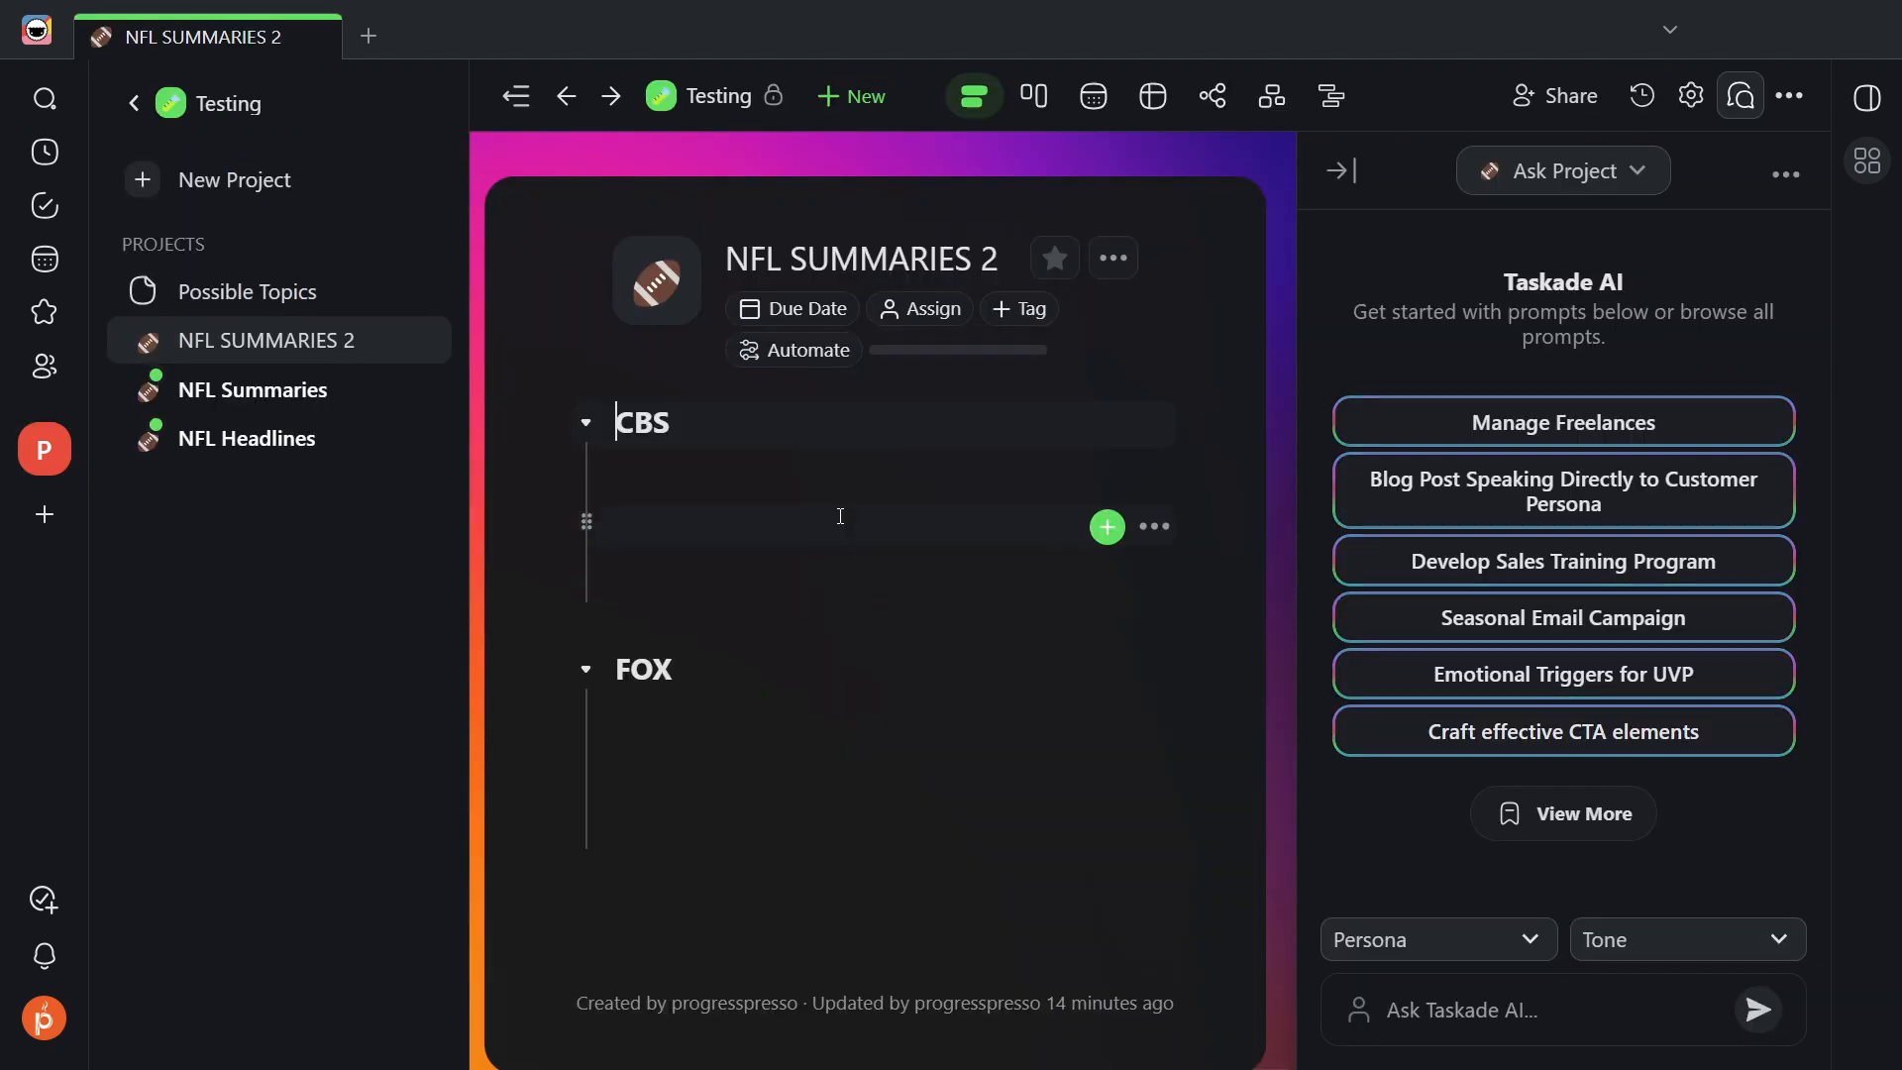
pyautogui.click(679, 721)
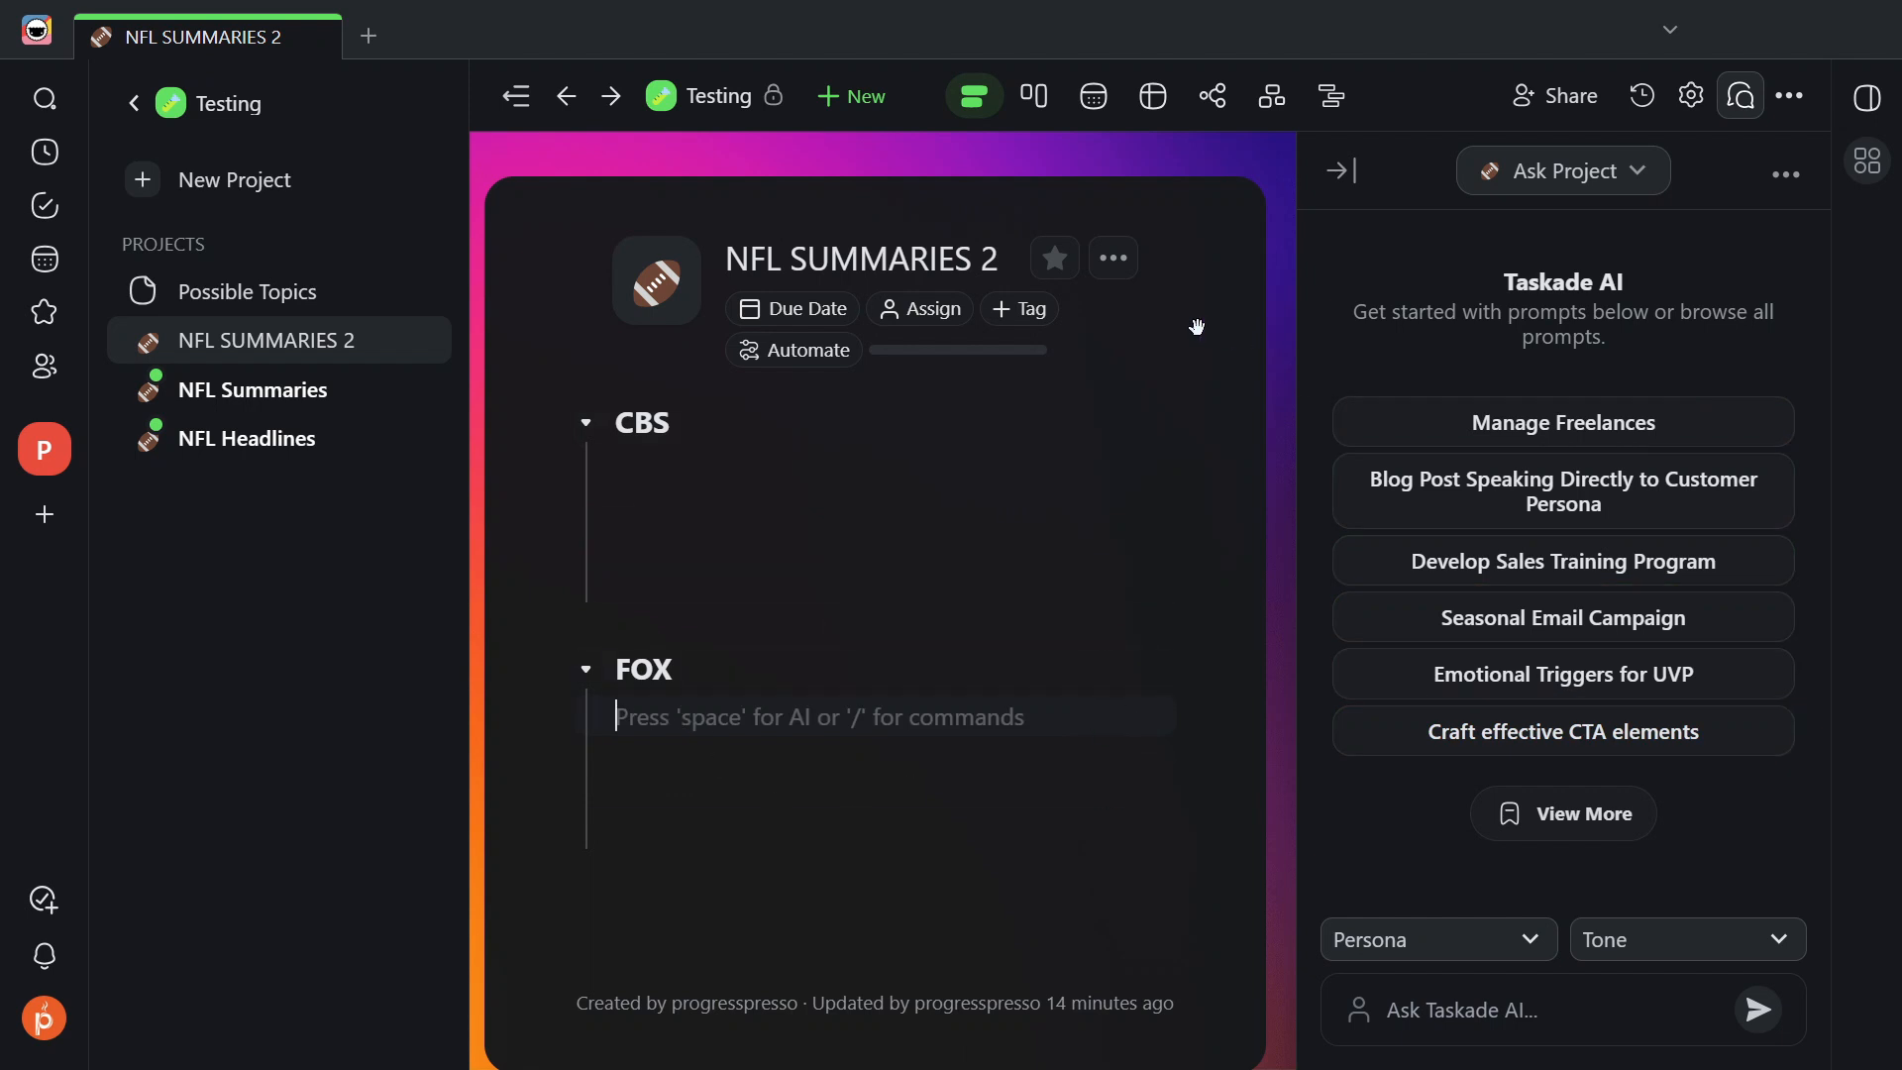
pyautogui.click(1341, 171)
pyautogui.click(650, 694)
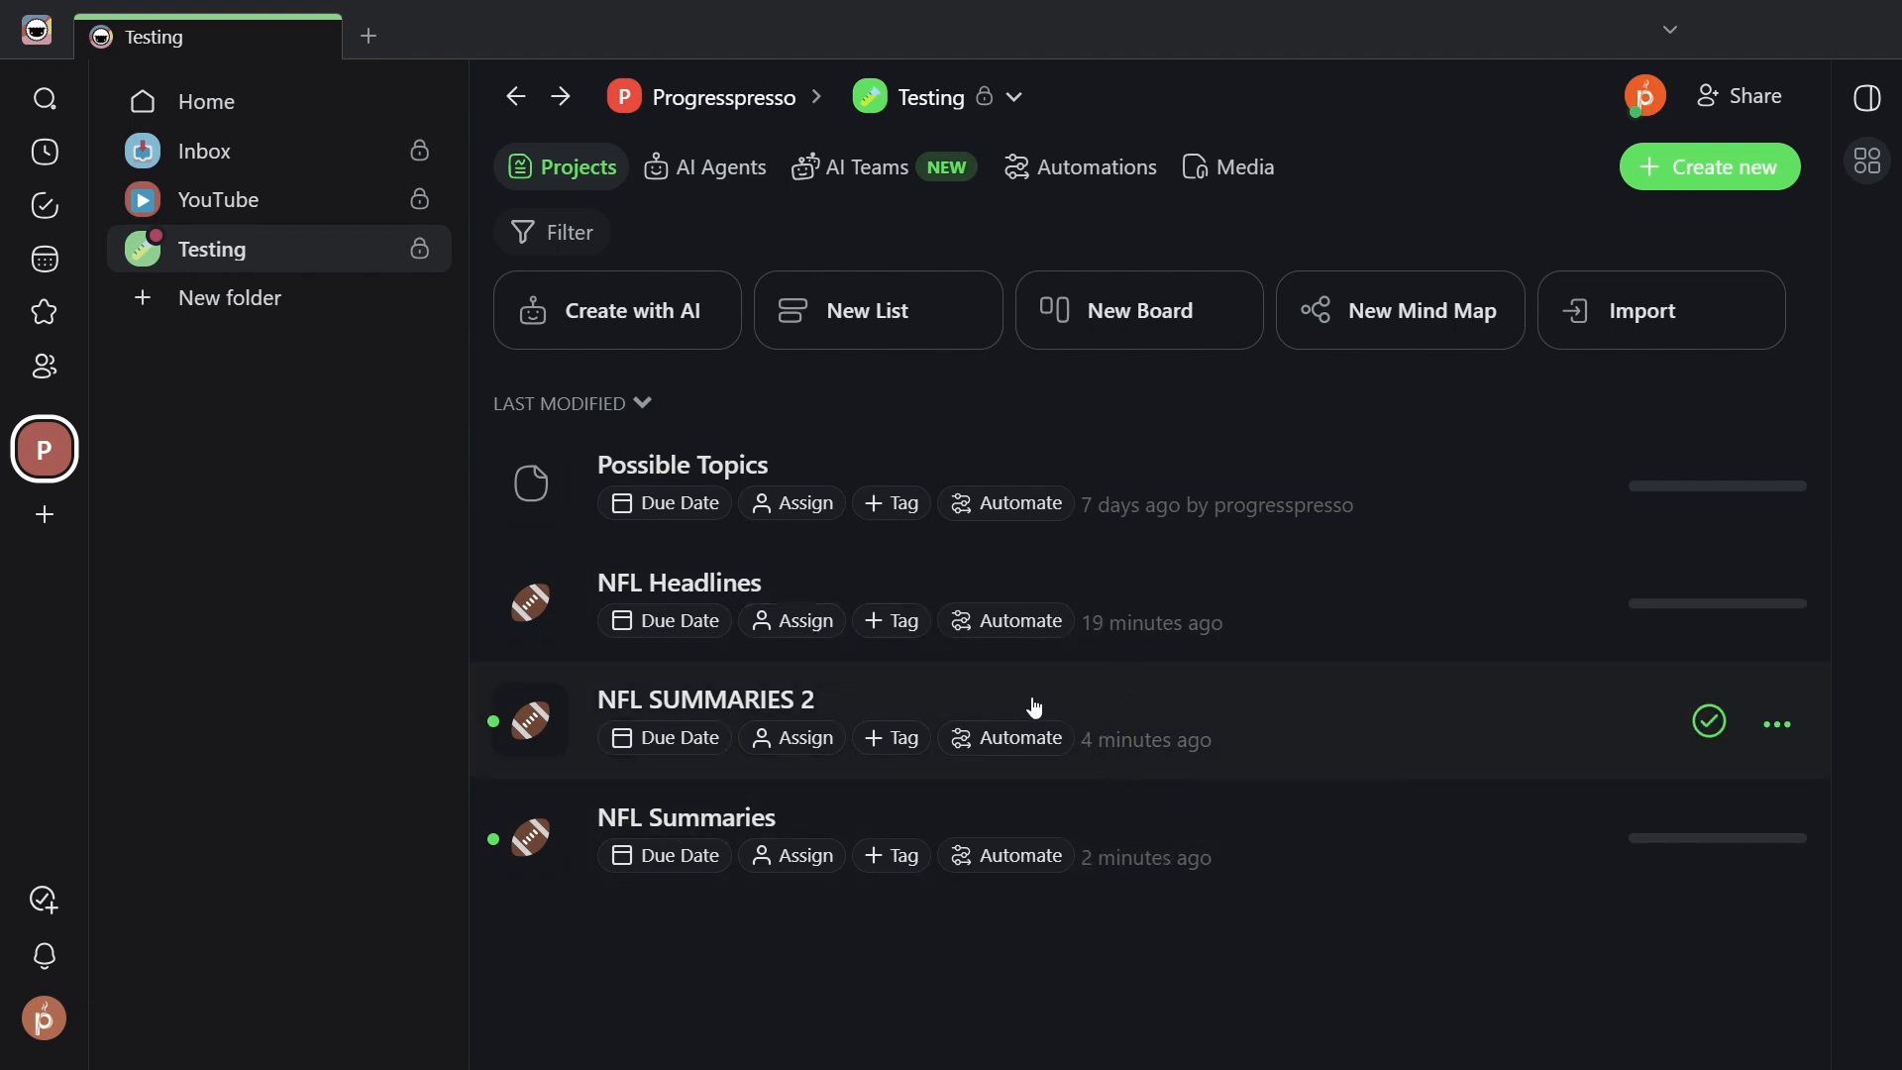
# Step: Open the NFL SUMMARIES 2 project and examine the headline and summary of the task added under FOX
pyautogui.click(1114, 713)
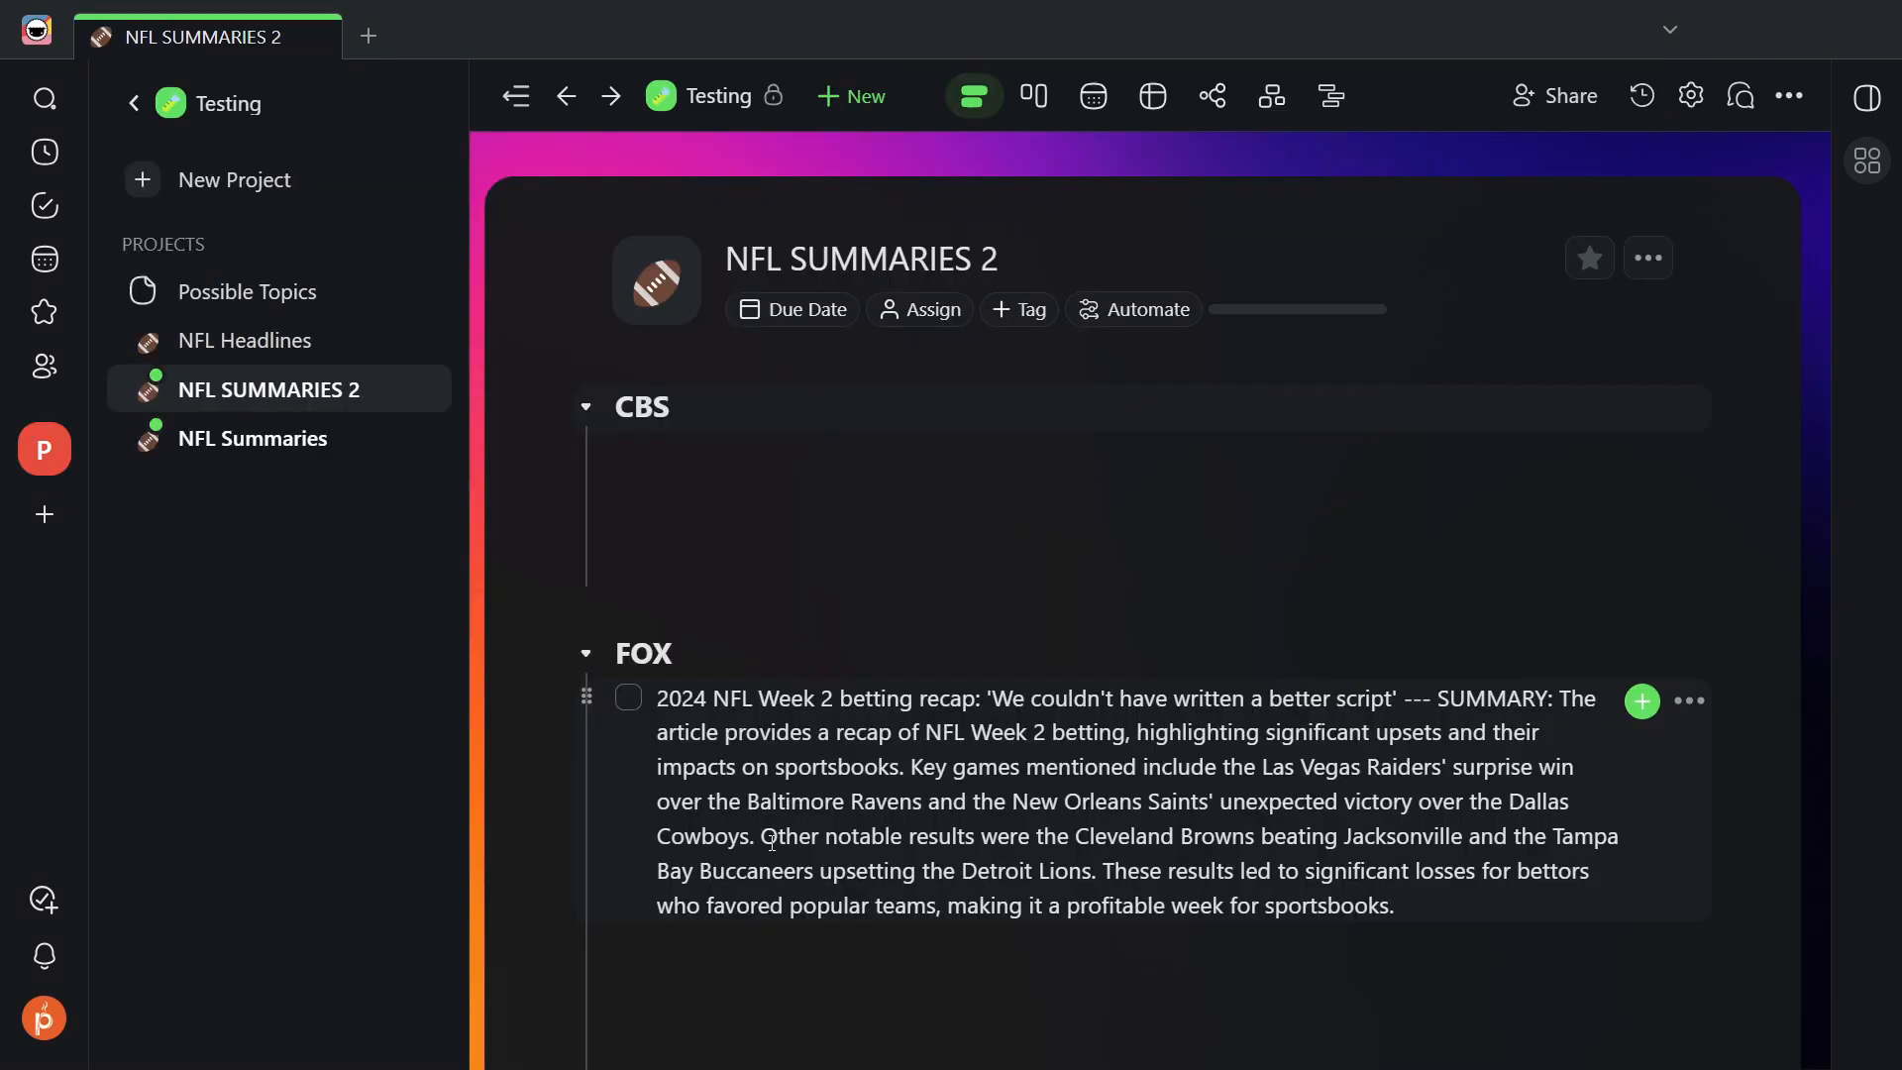
pyautogui.scroll(-2, 882, 585)
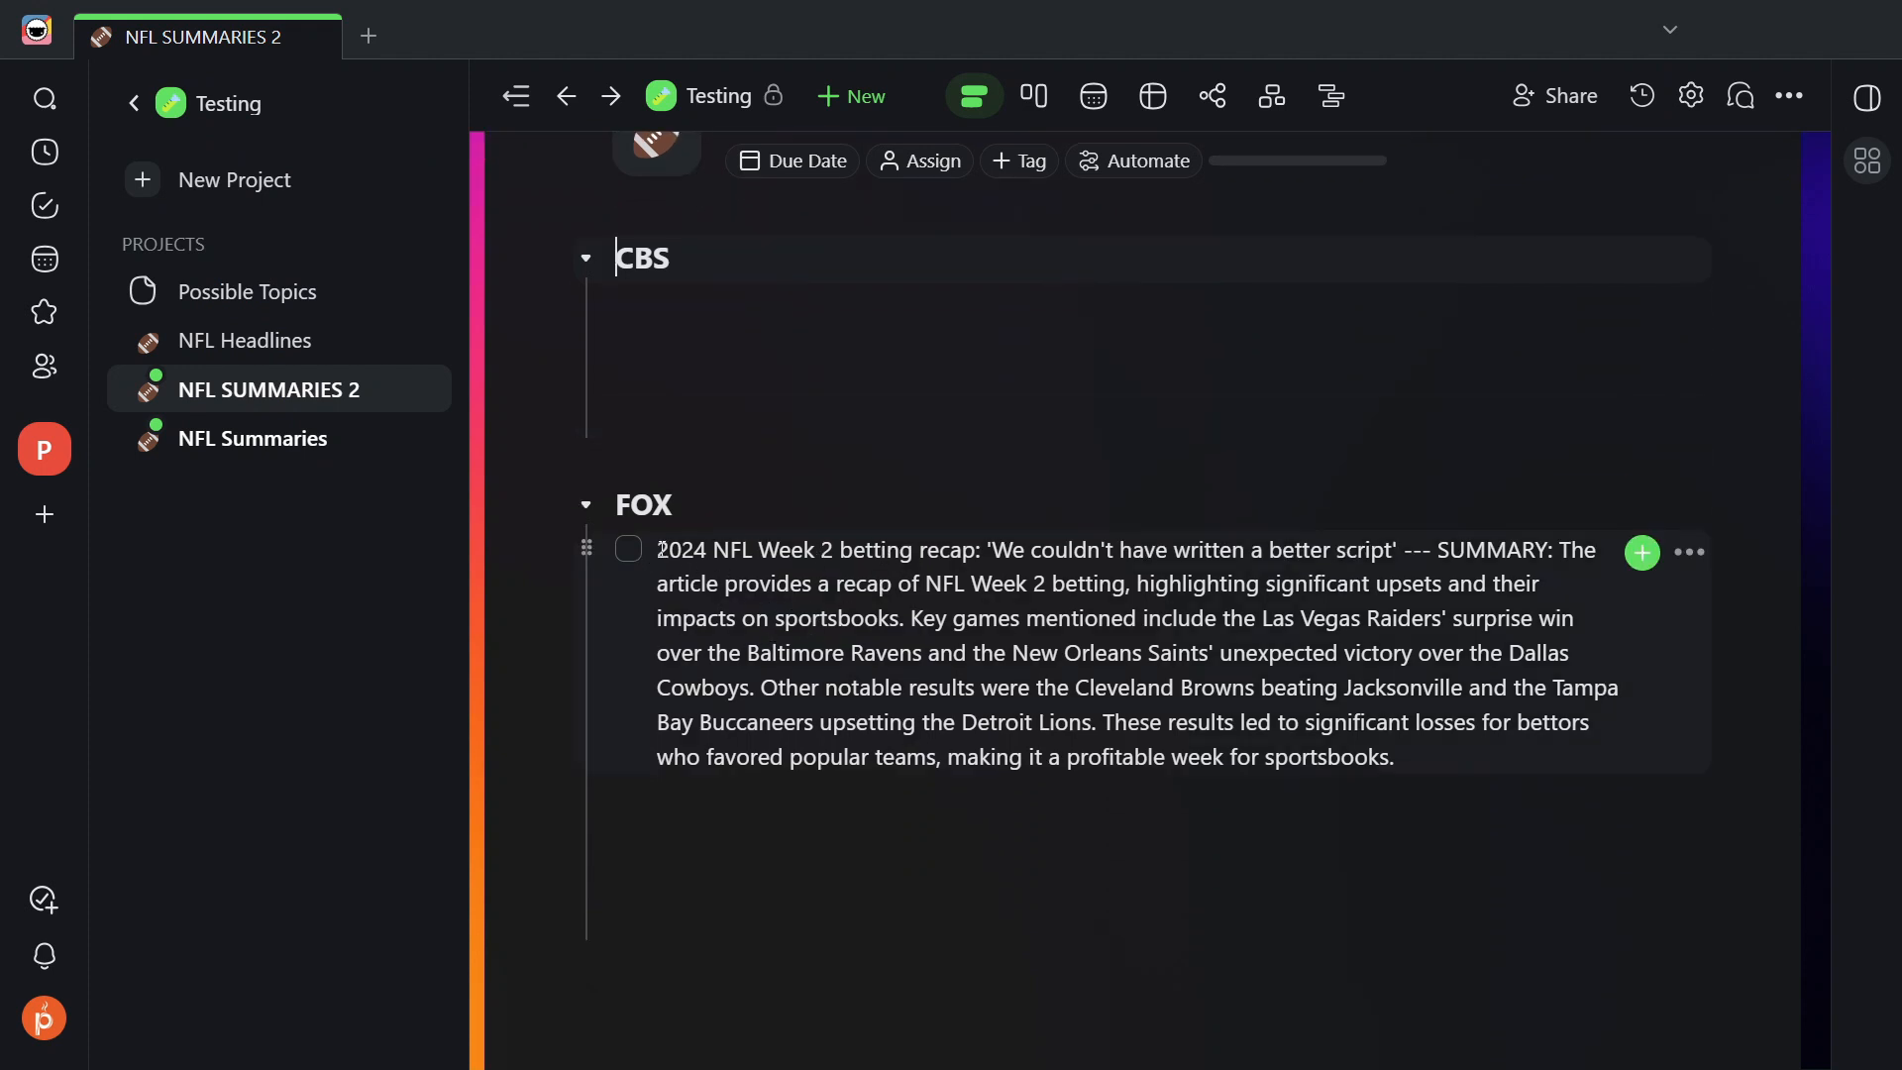
pyautogui.moveTo(661, 549)
pyautogui.mouseDown()
pyautogui.moveTo(803, 554)
pyautogui.moveTo(879, 587)
pyautogui.moveTo(994, 555)
pyautogui.moveTo(1069, 587)
pyautogui.moveTo(1179, 587)
pyautogui.moveTo(1359, 551)
pyautogui.moveTo(663, 548)
pyautogui.mouseUp()
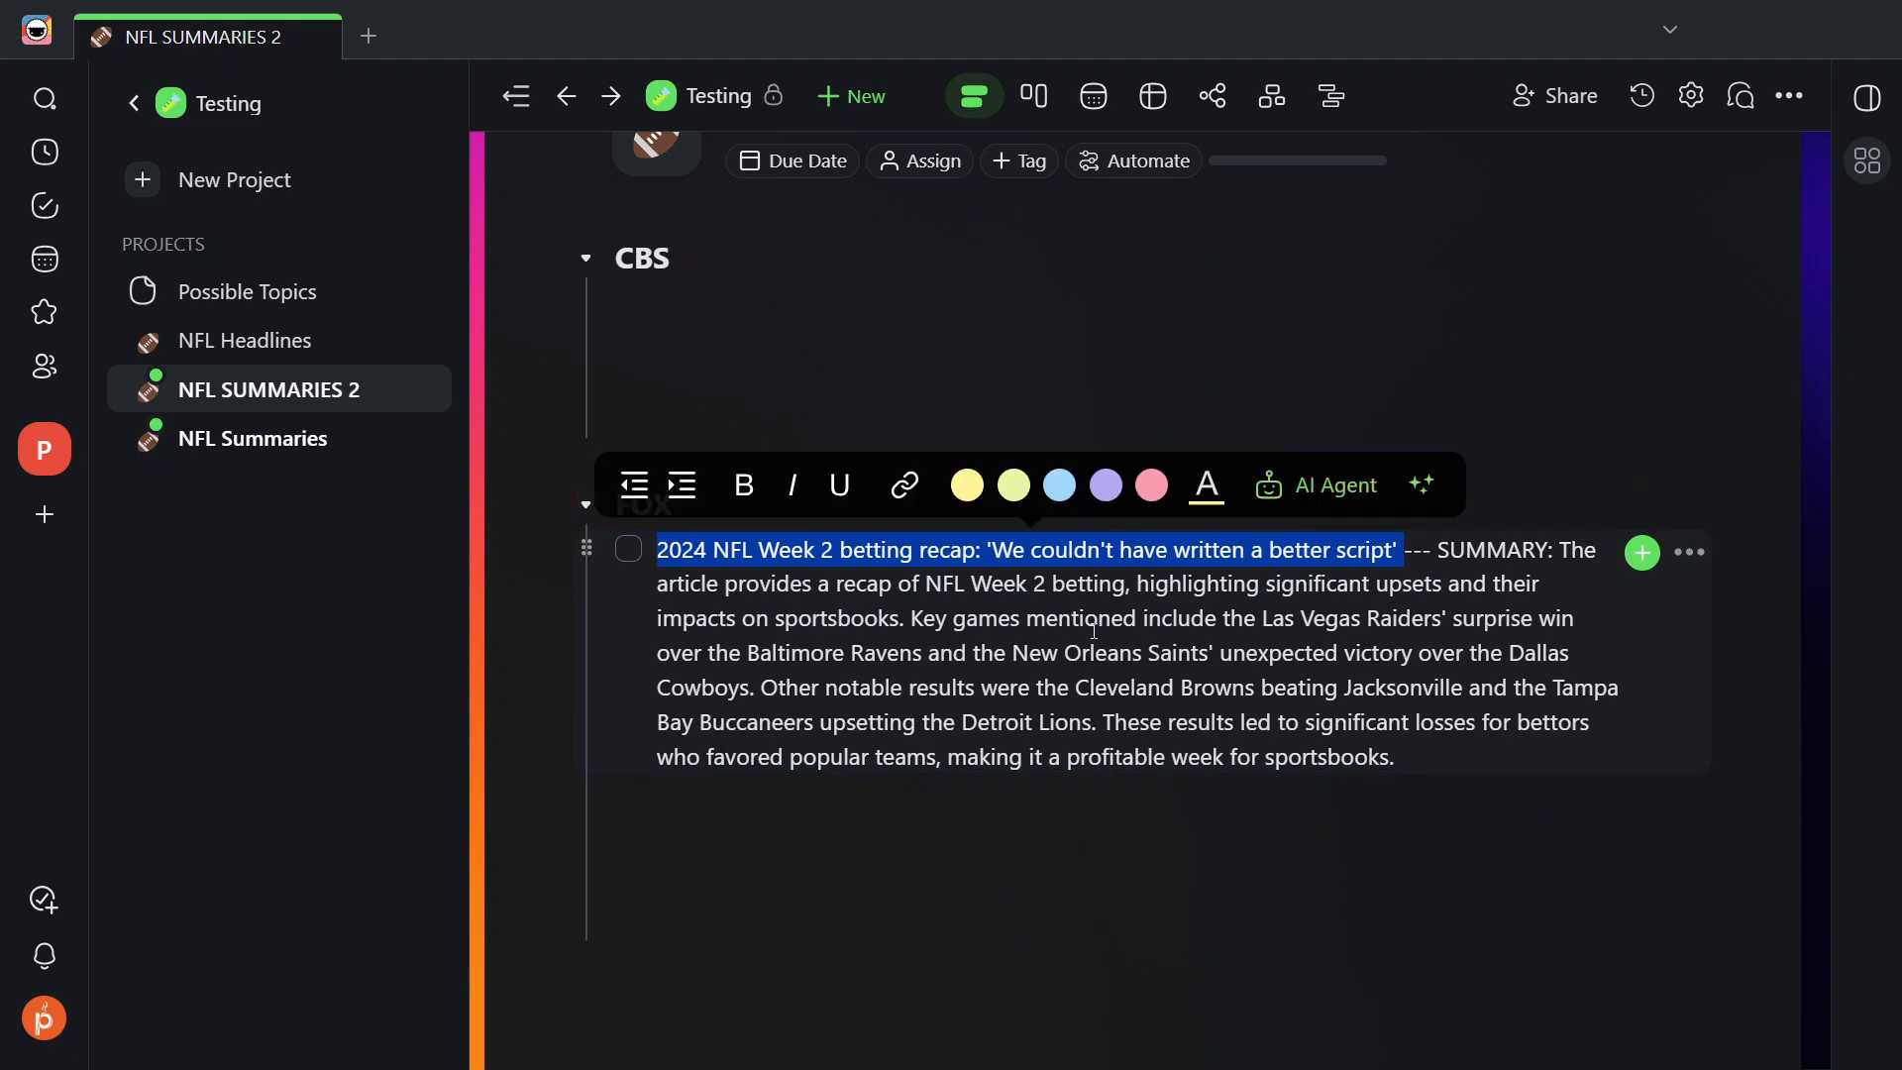
pyautogui.moveTo(1564, 551); pyautogui.dragTo(1414, 749)
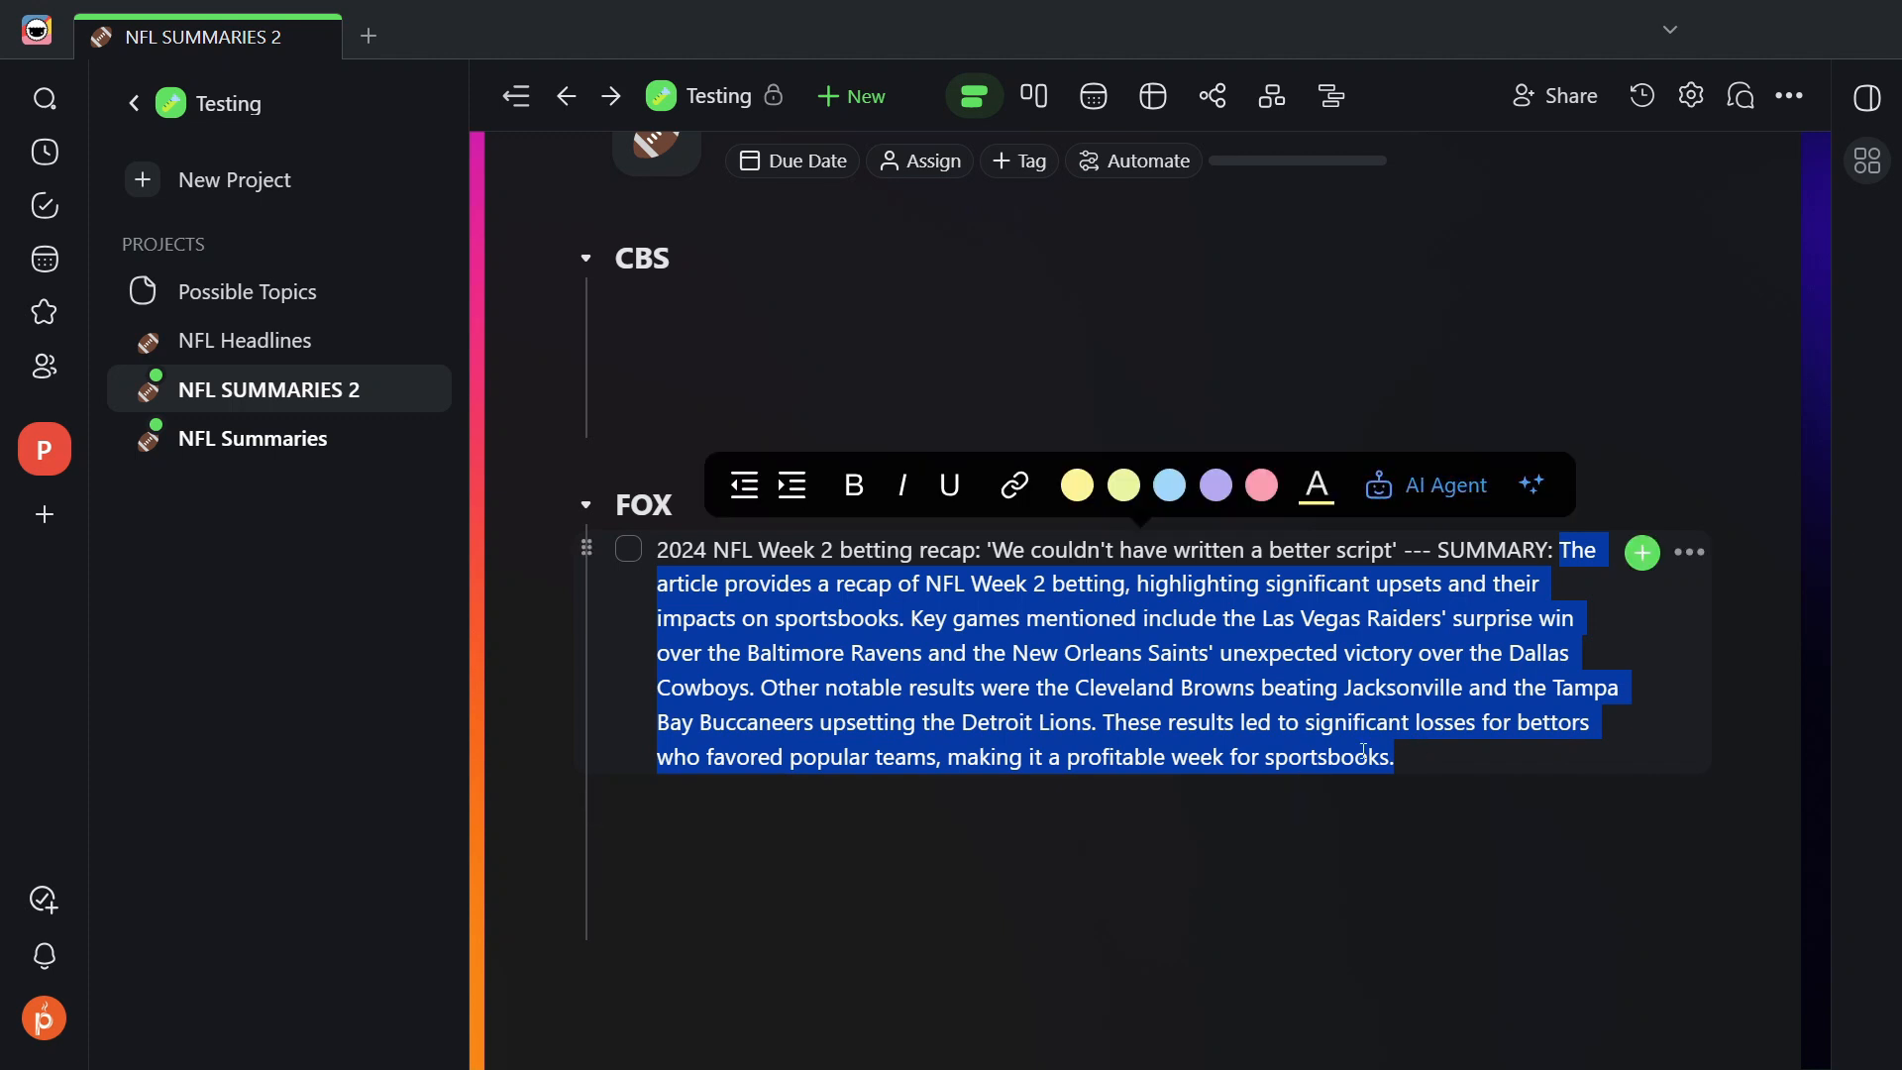
pyautogui.click(1432, 759)
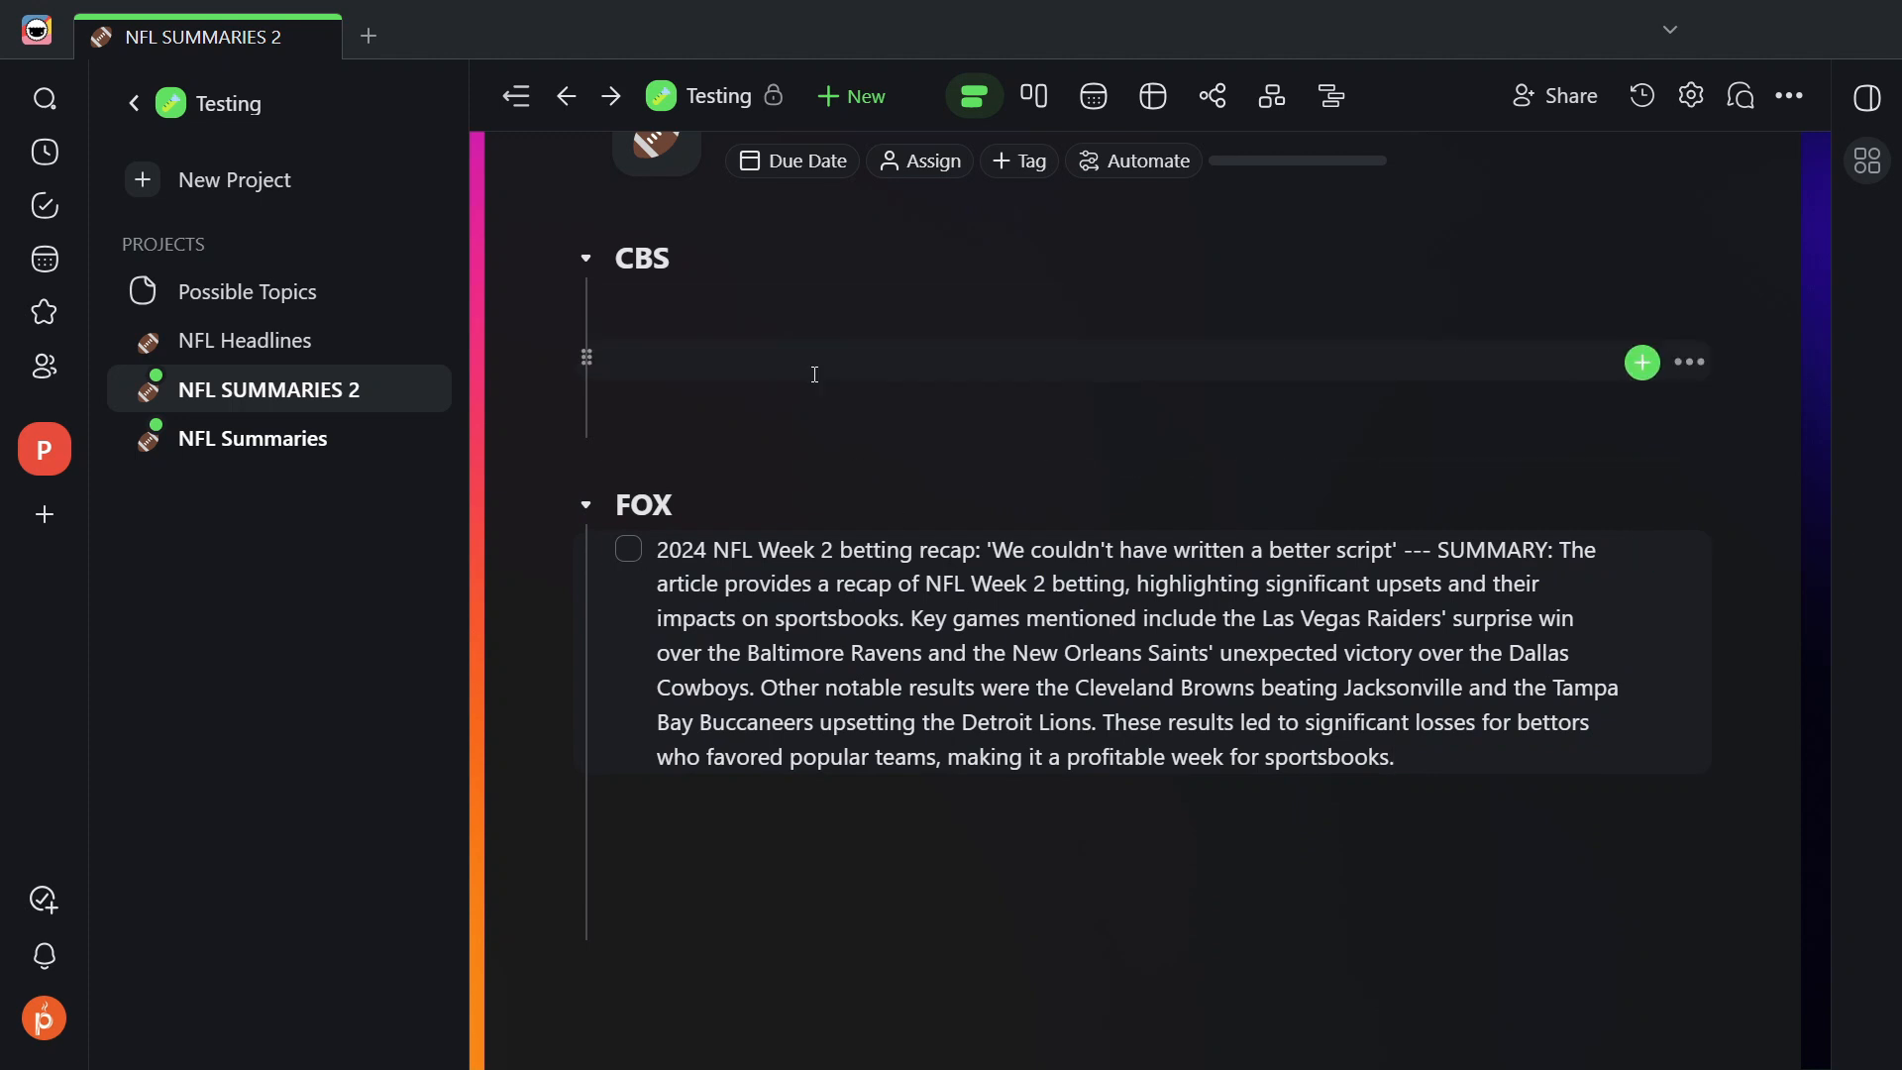
# Step: Go to the Testing folder's automations and duplicate the FOX SPORTS SUMMARIES automation
pyautogui.click(719, 99)
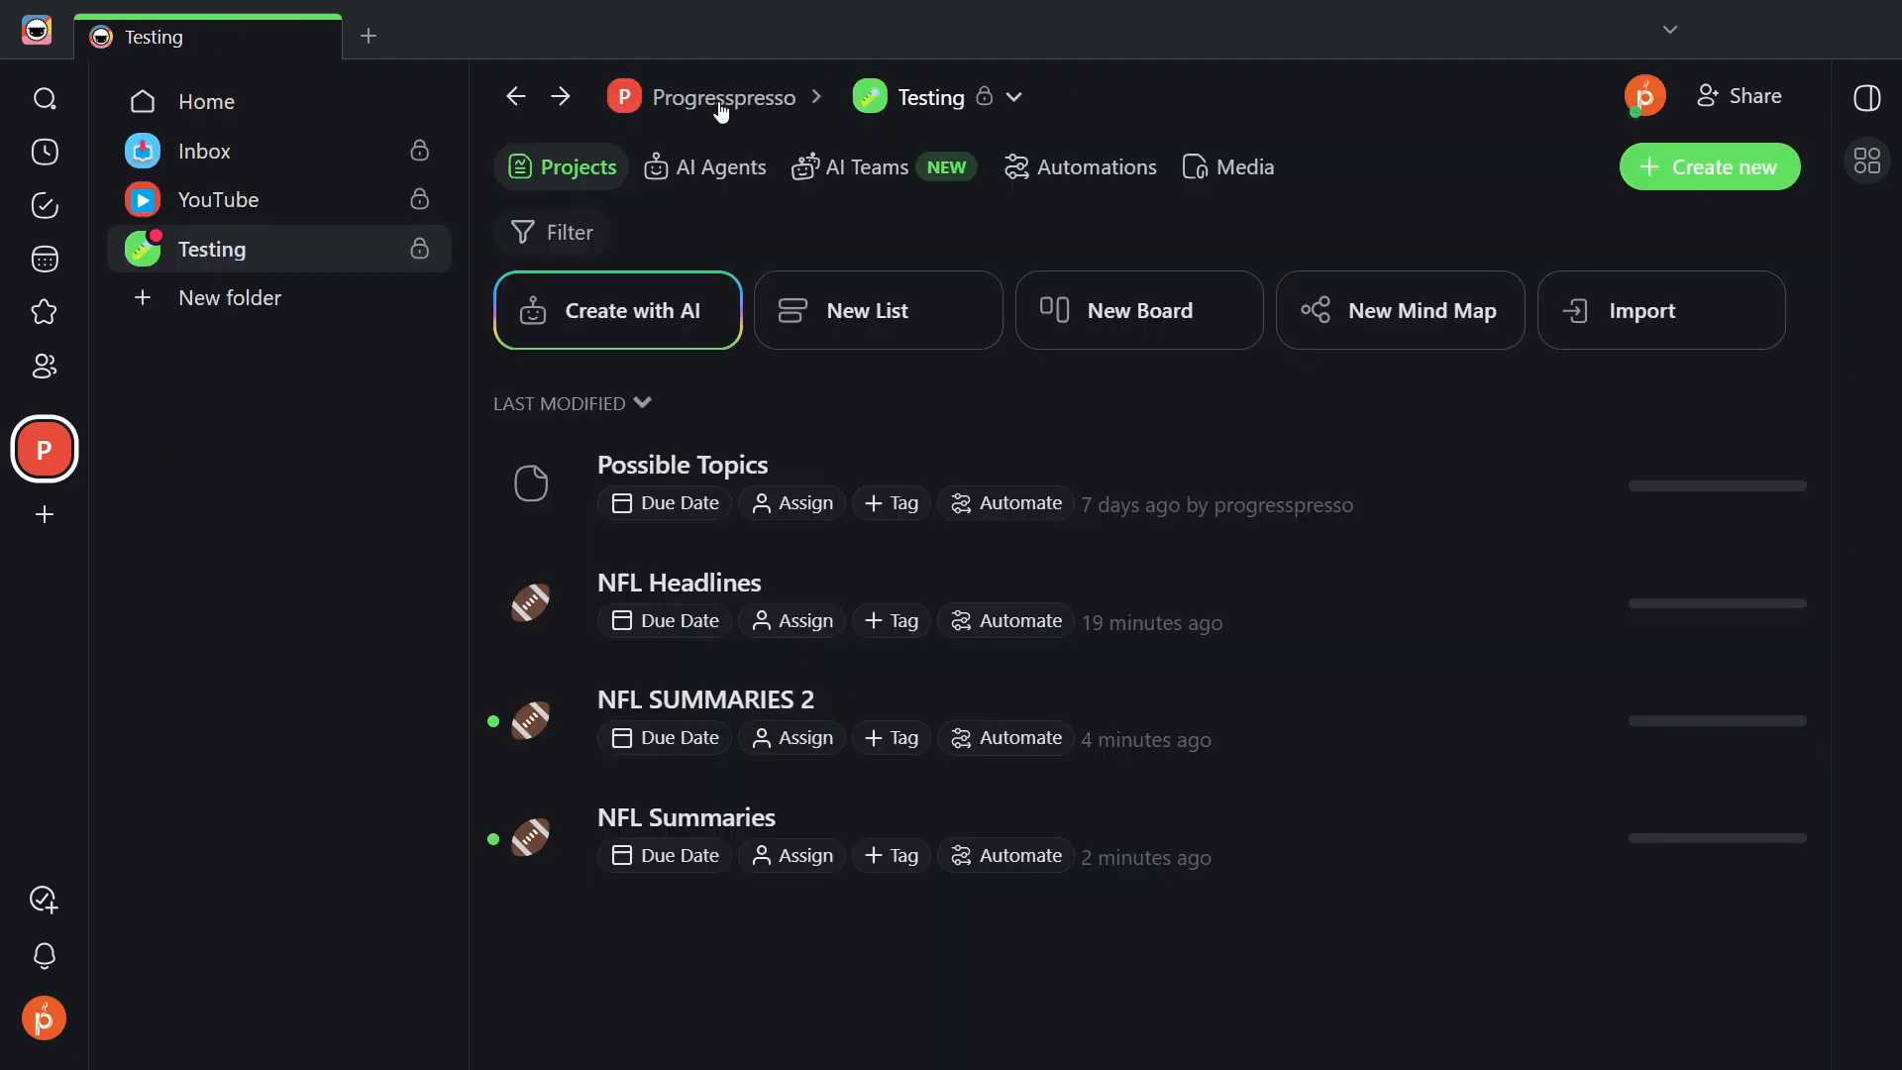
pyautogui.click(1117, 188)
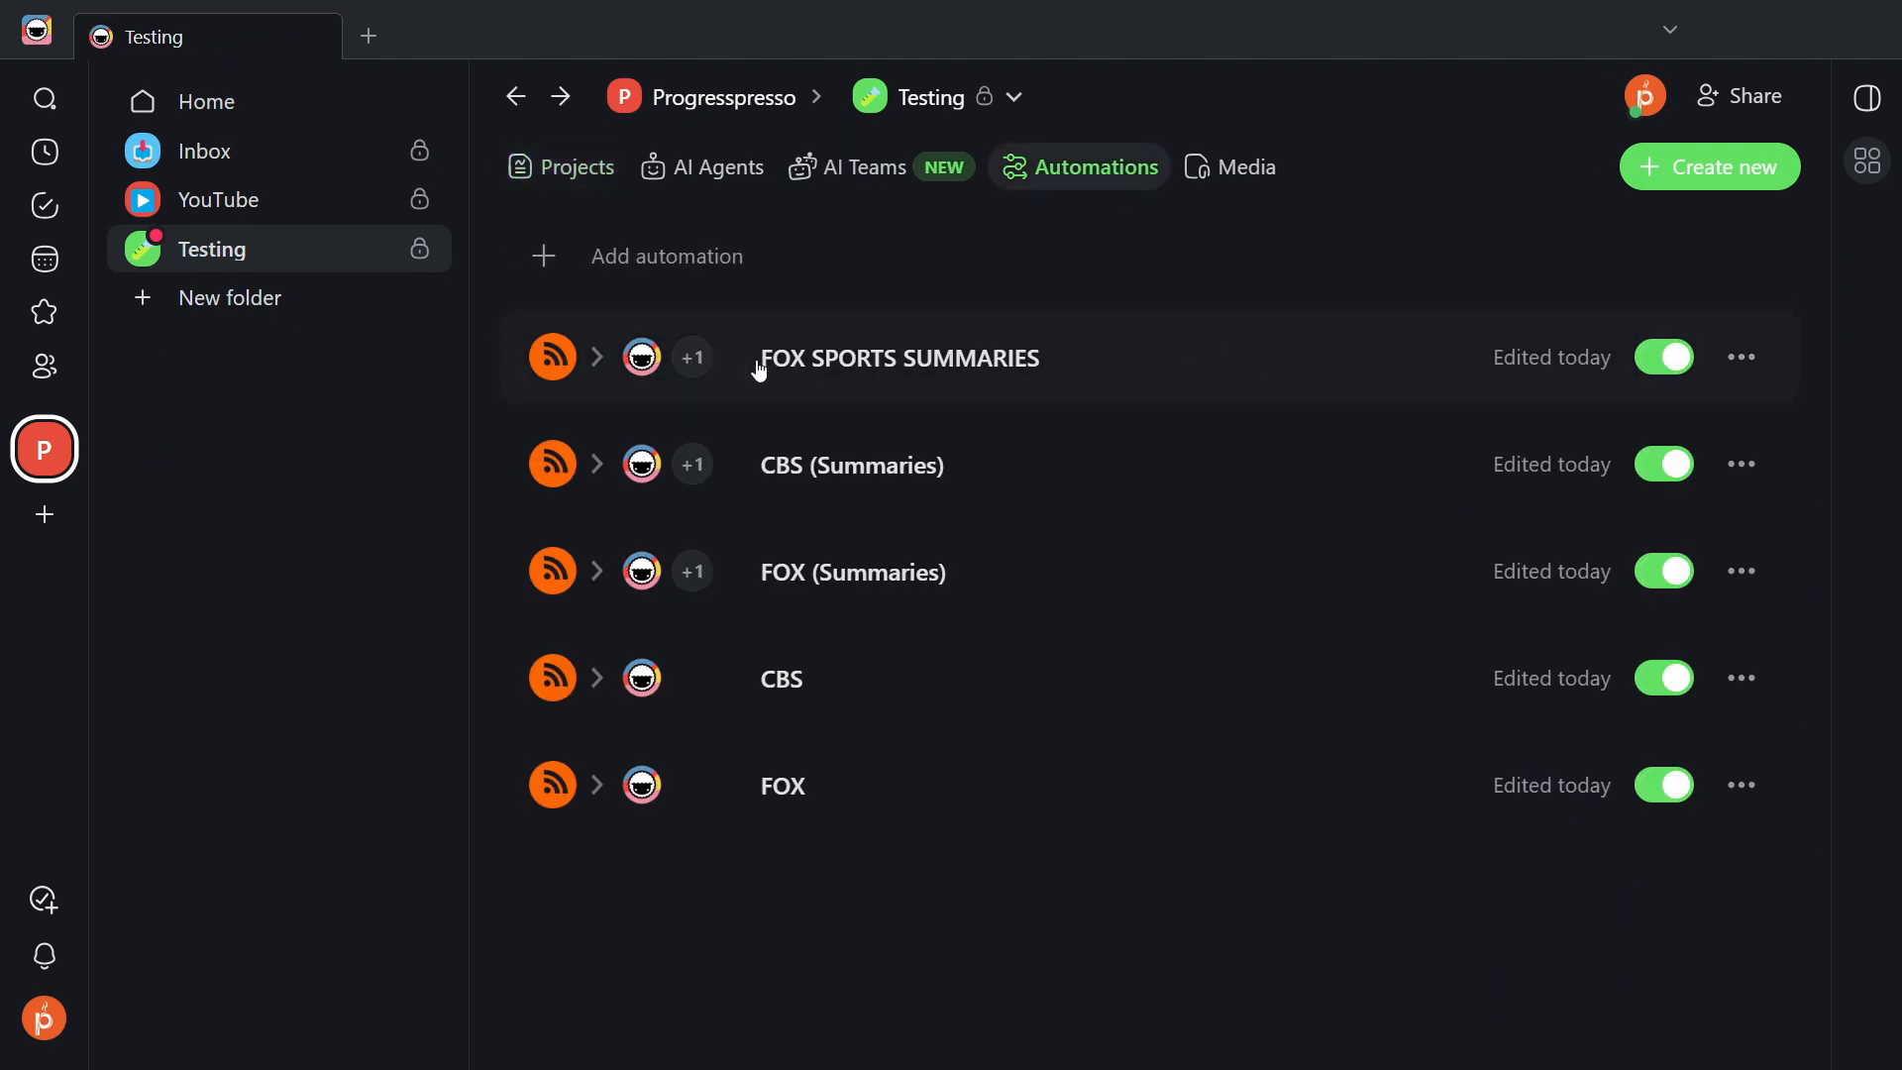
pyautogui.click(1742, 356)
pyautogui.click(1546, 429)
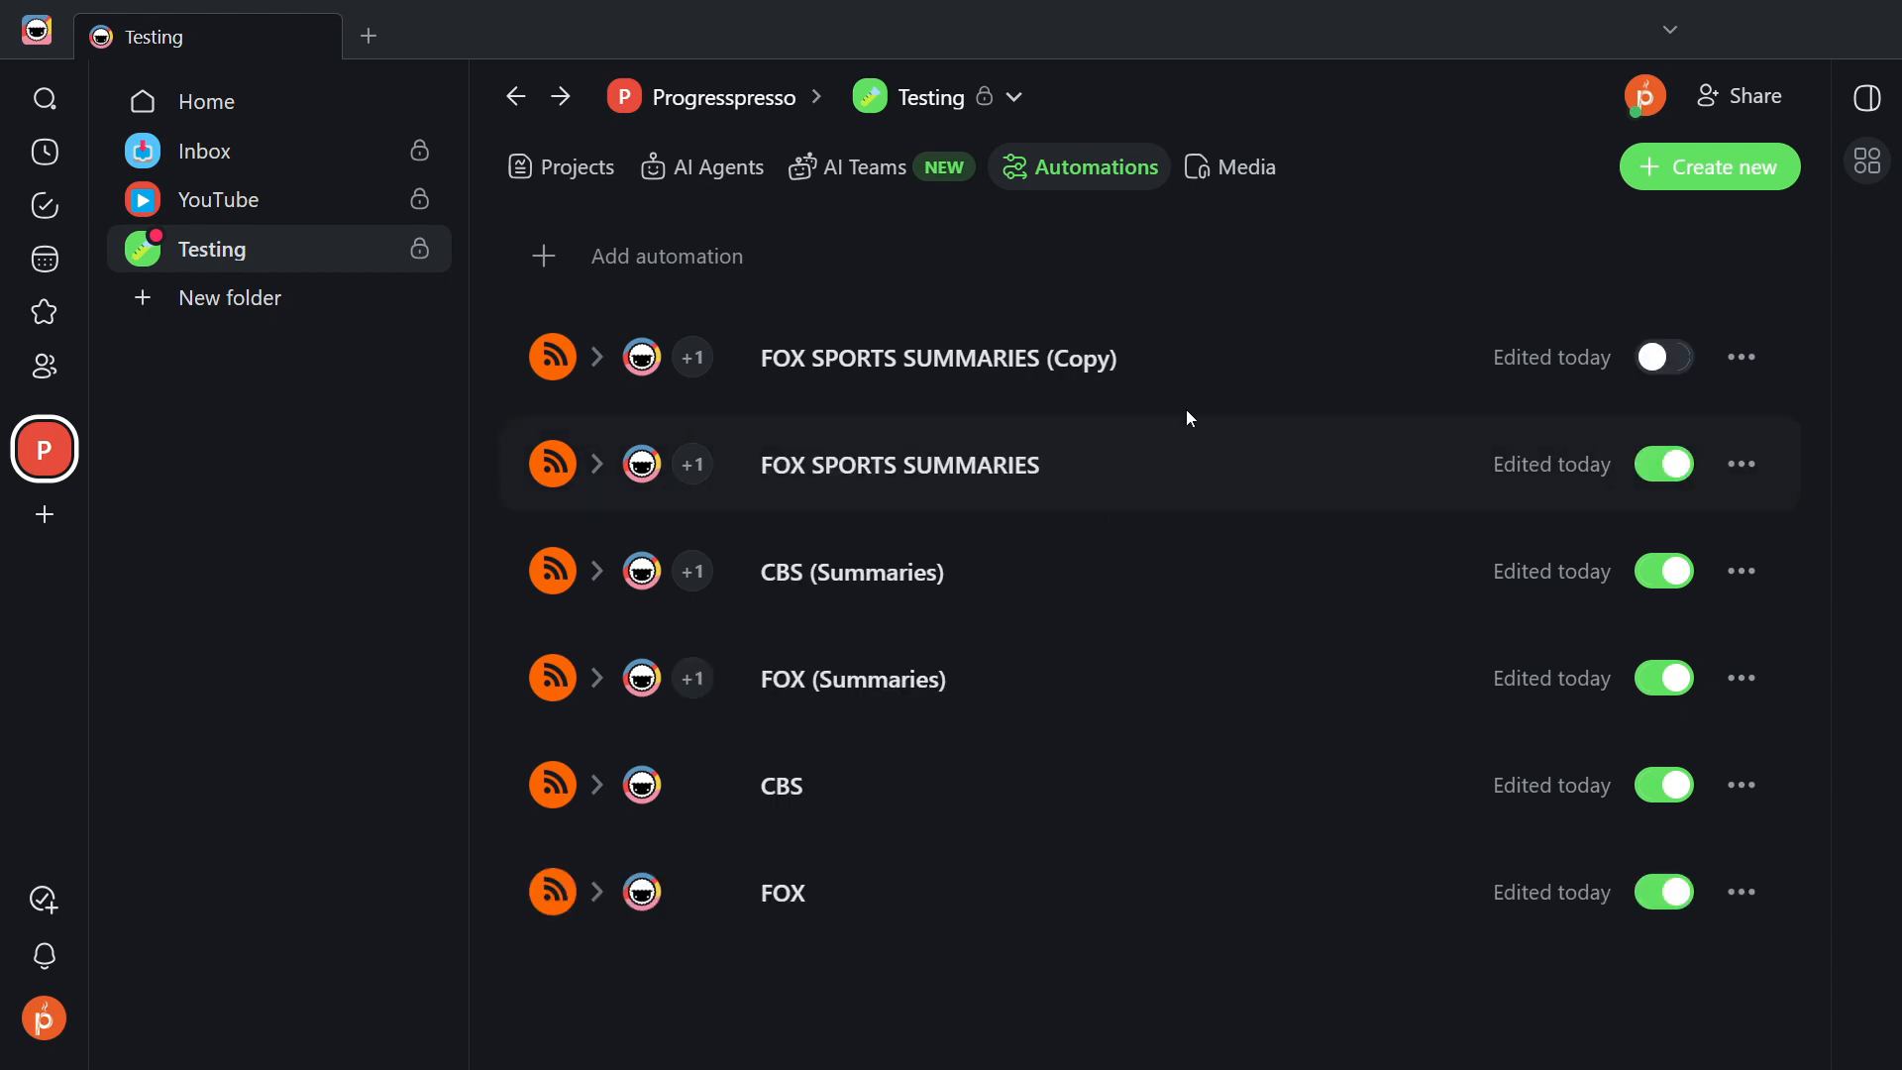
# Step: Open the duplicated automation and rename it as CBS SPORTS SUMMARIES
pyautogui.click(1249, 369)
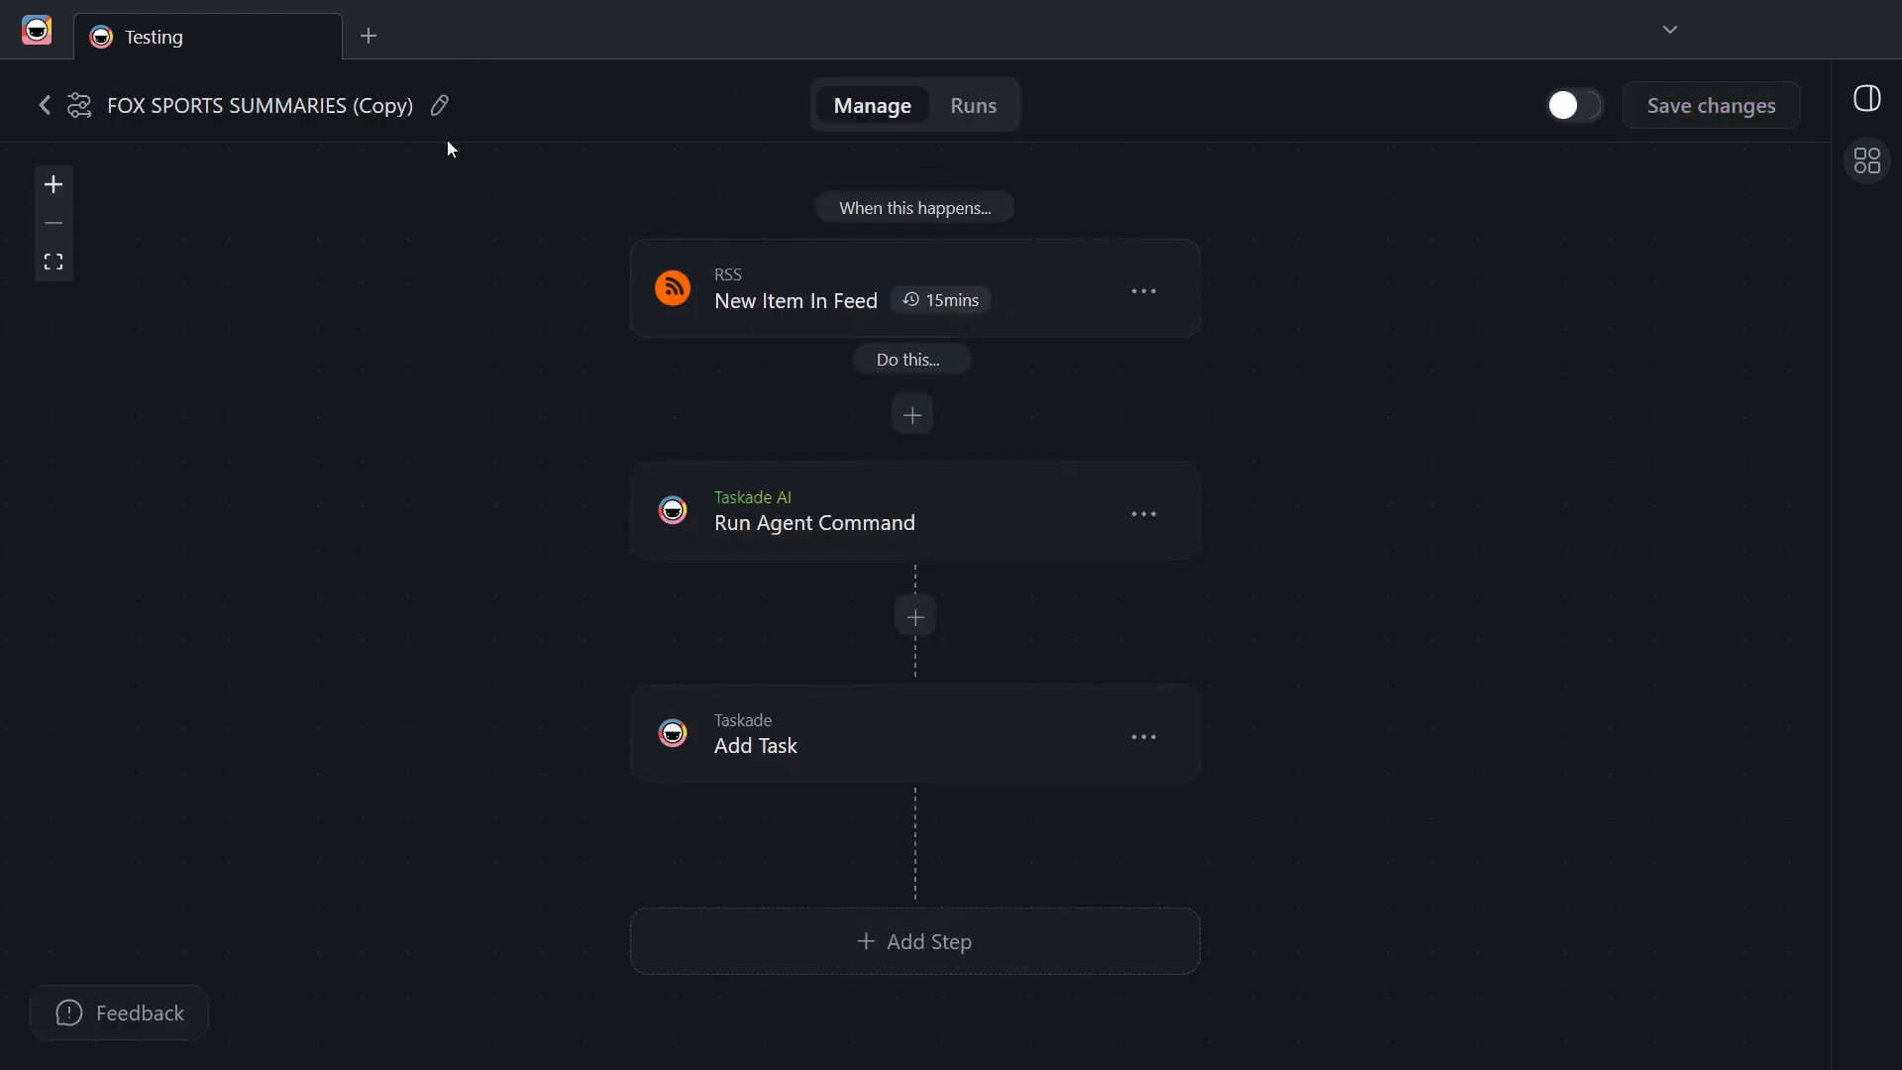
pyautogui.click(442, 109)
pyautogui.moveTo(408, 196); pyautogui.dragTo(344, 195)
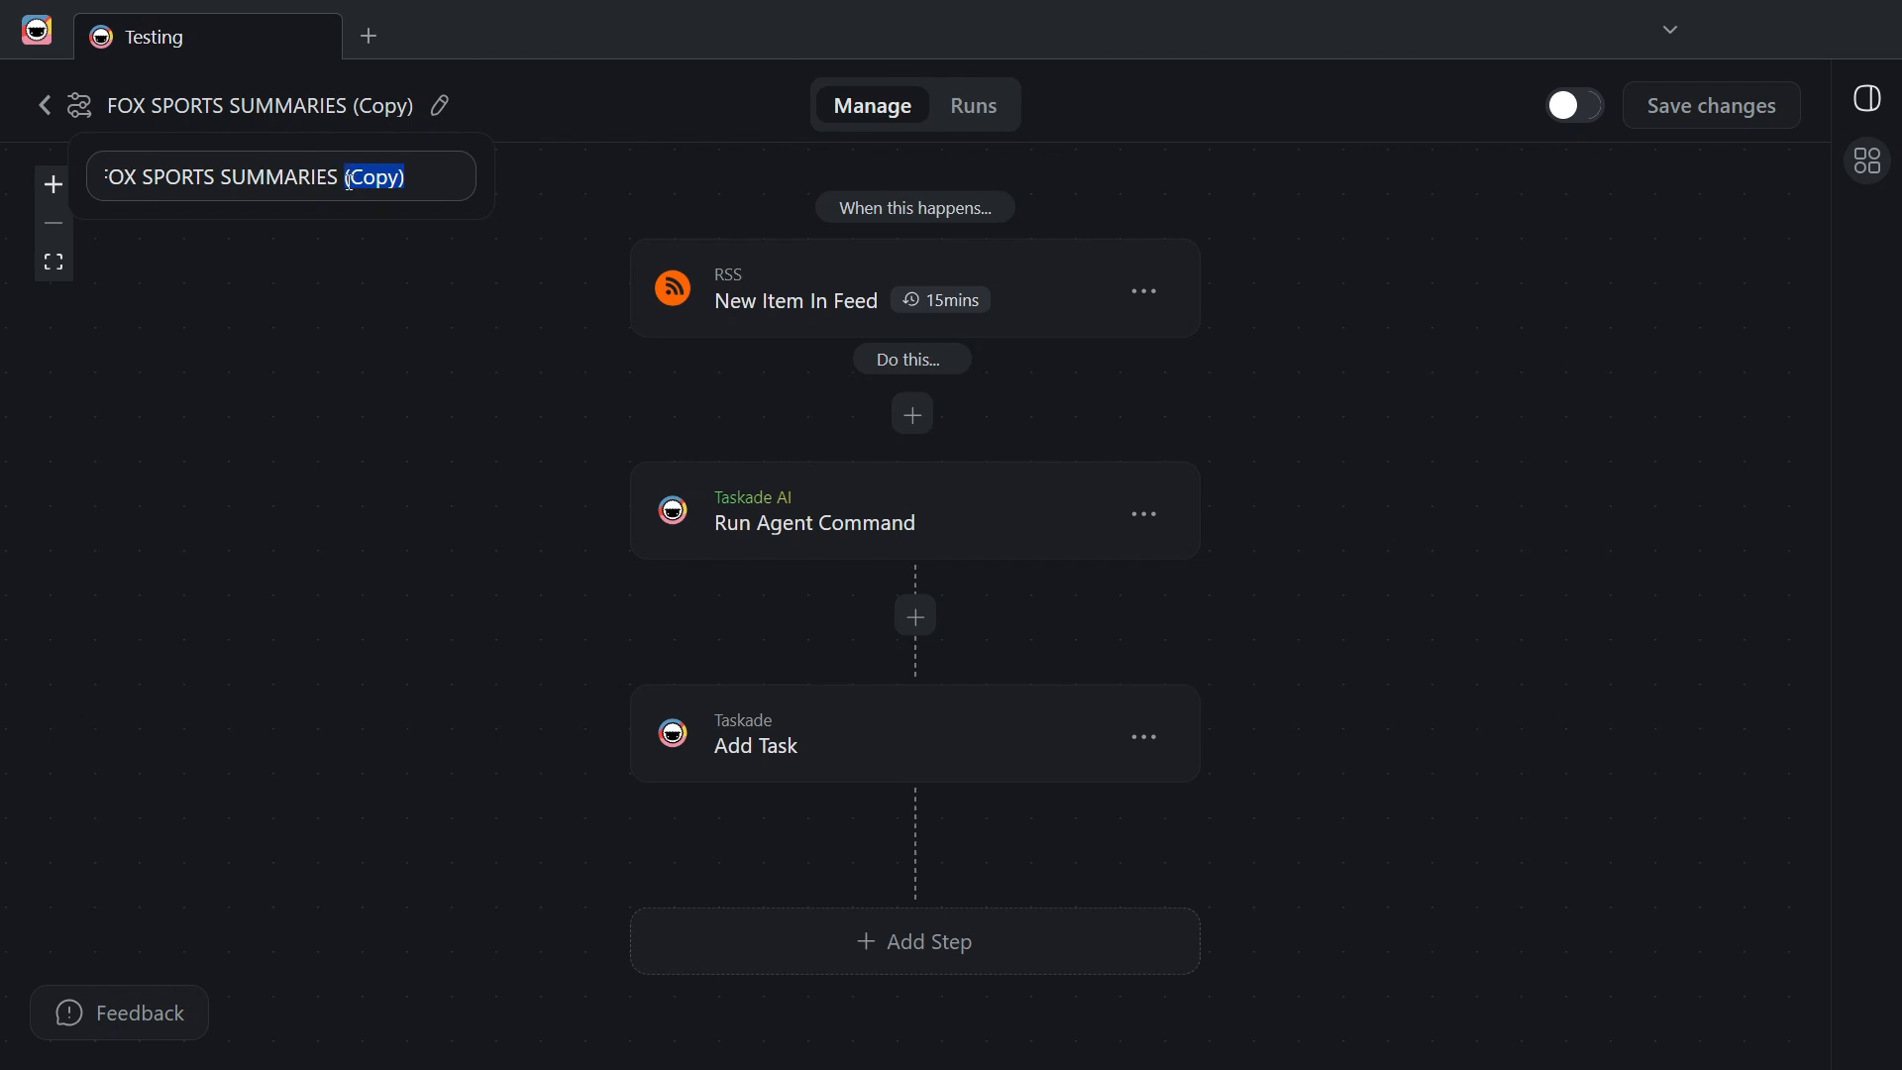
pyautogui.press('BackSpace')
pyautogui.moveTo(166, 195); pyautogui.dragTo(80, 183)
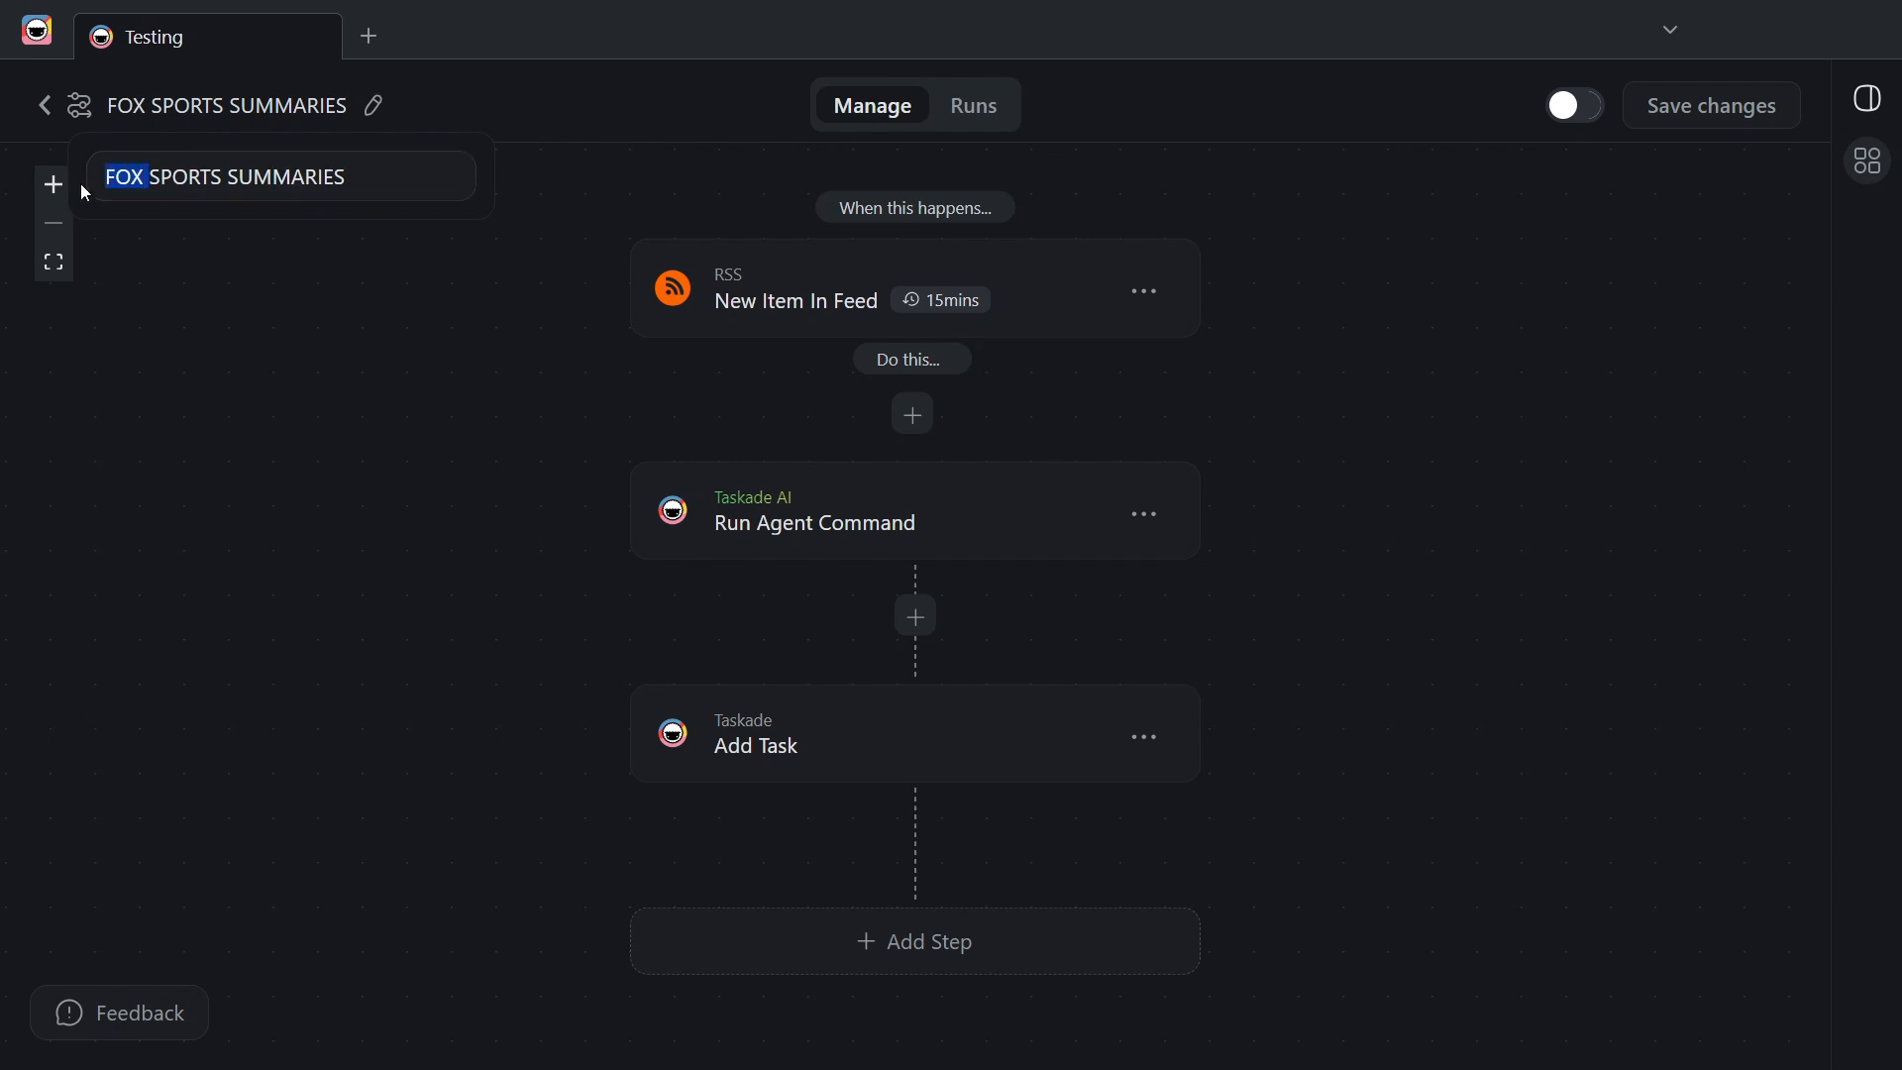
pyautogui.write('CBS')
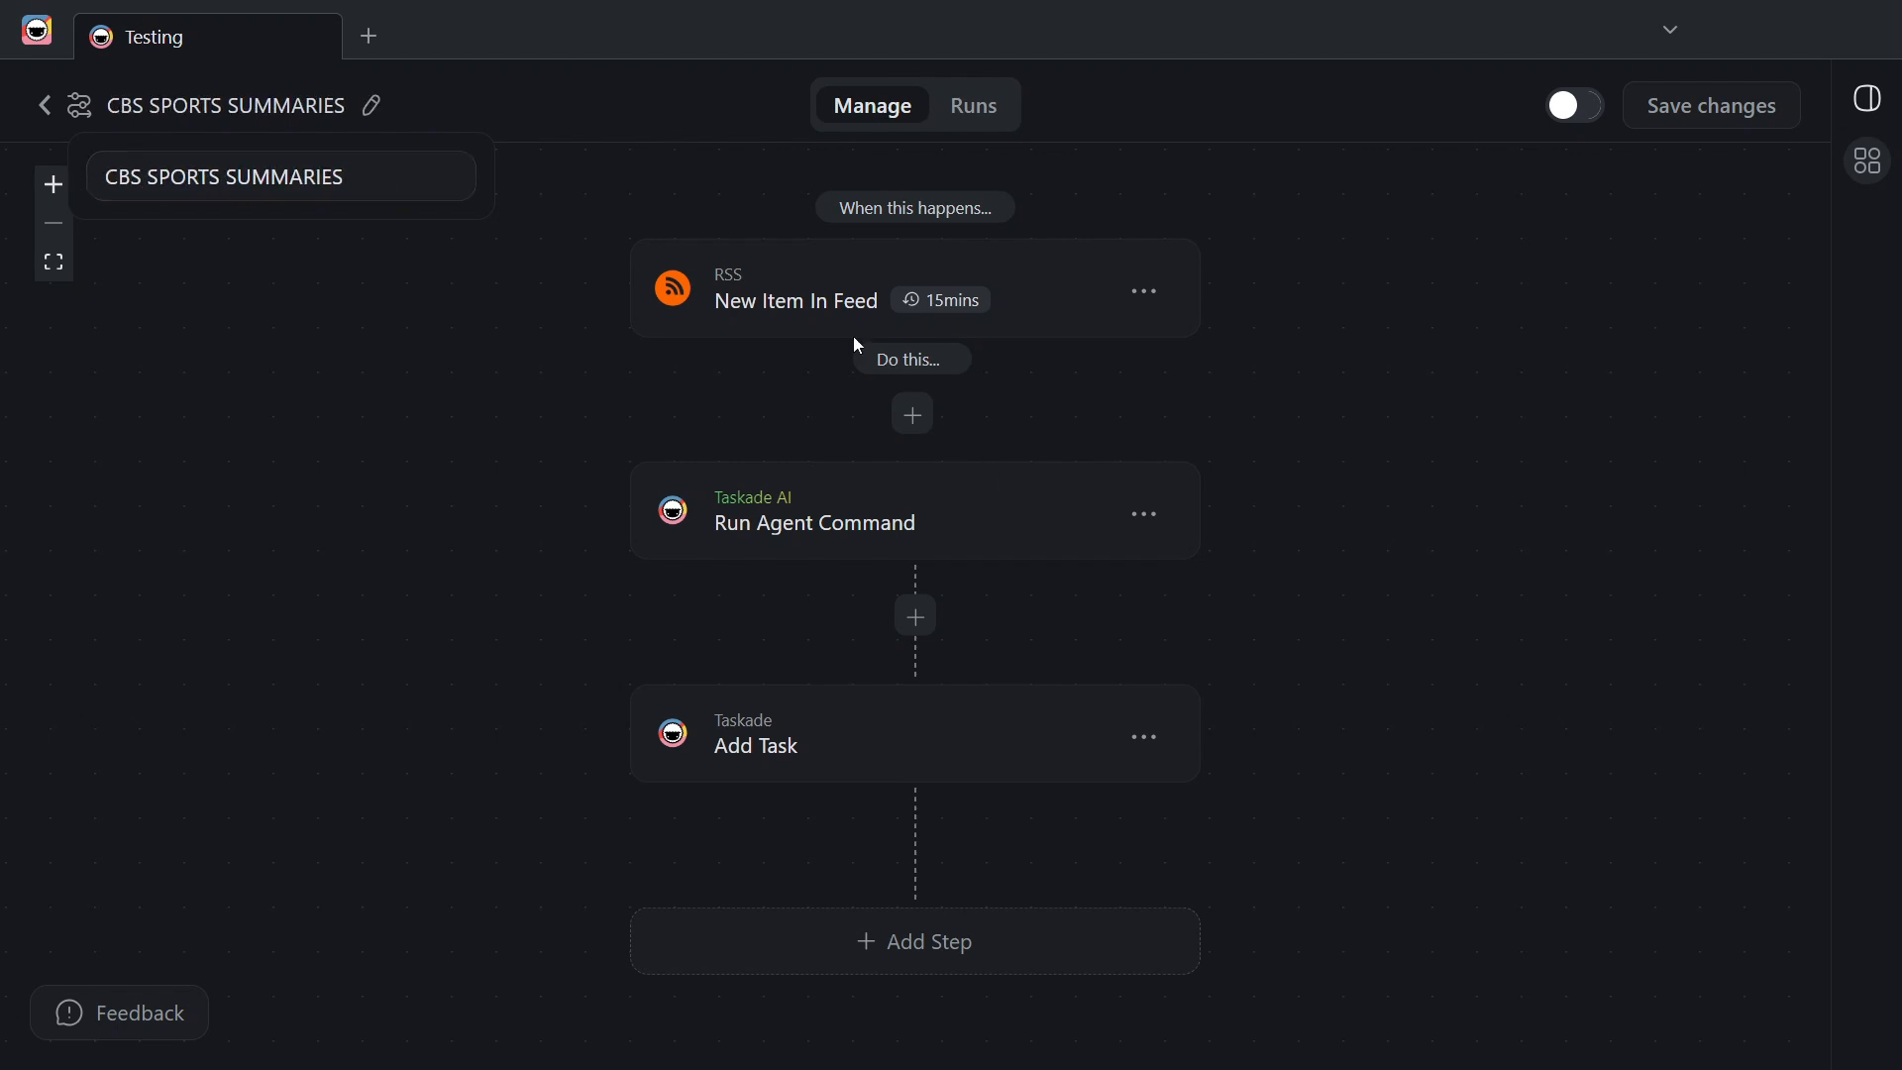
pyautogui.click(778, 307)
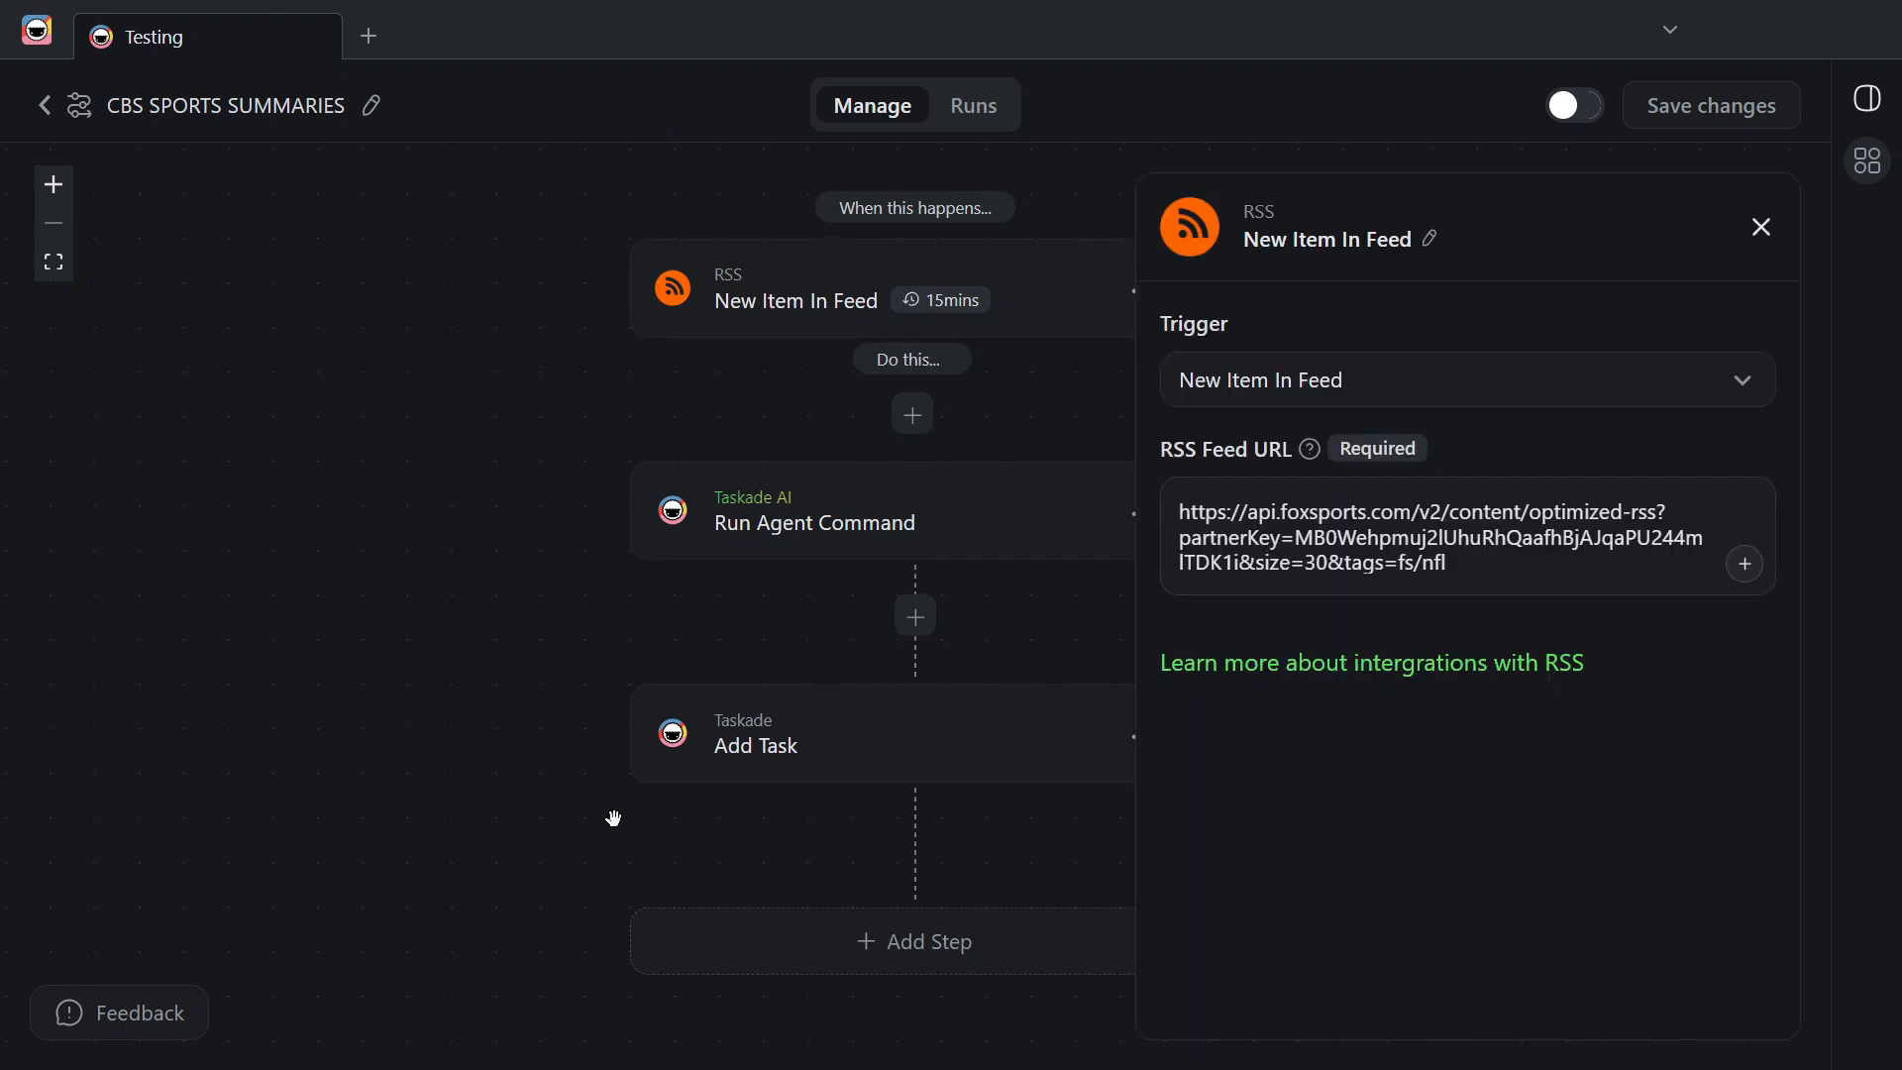
pyautogui.click(1083, 1035)
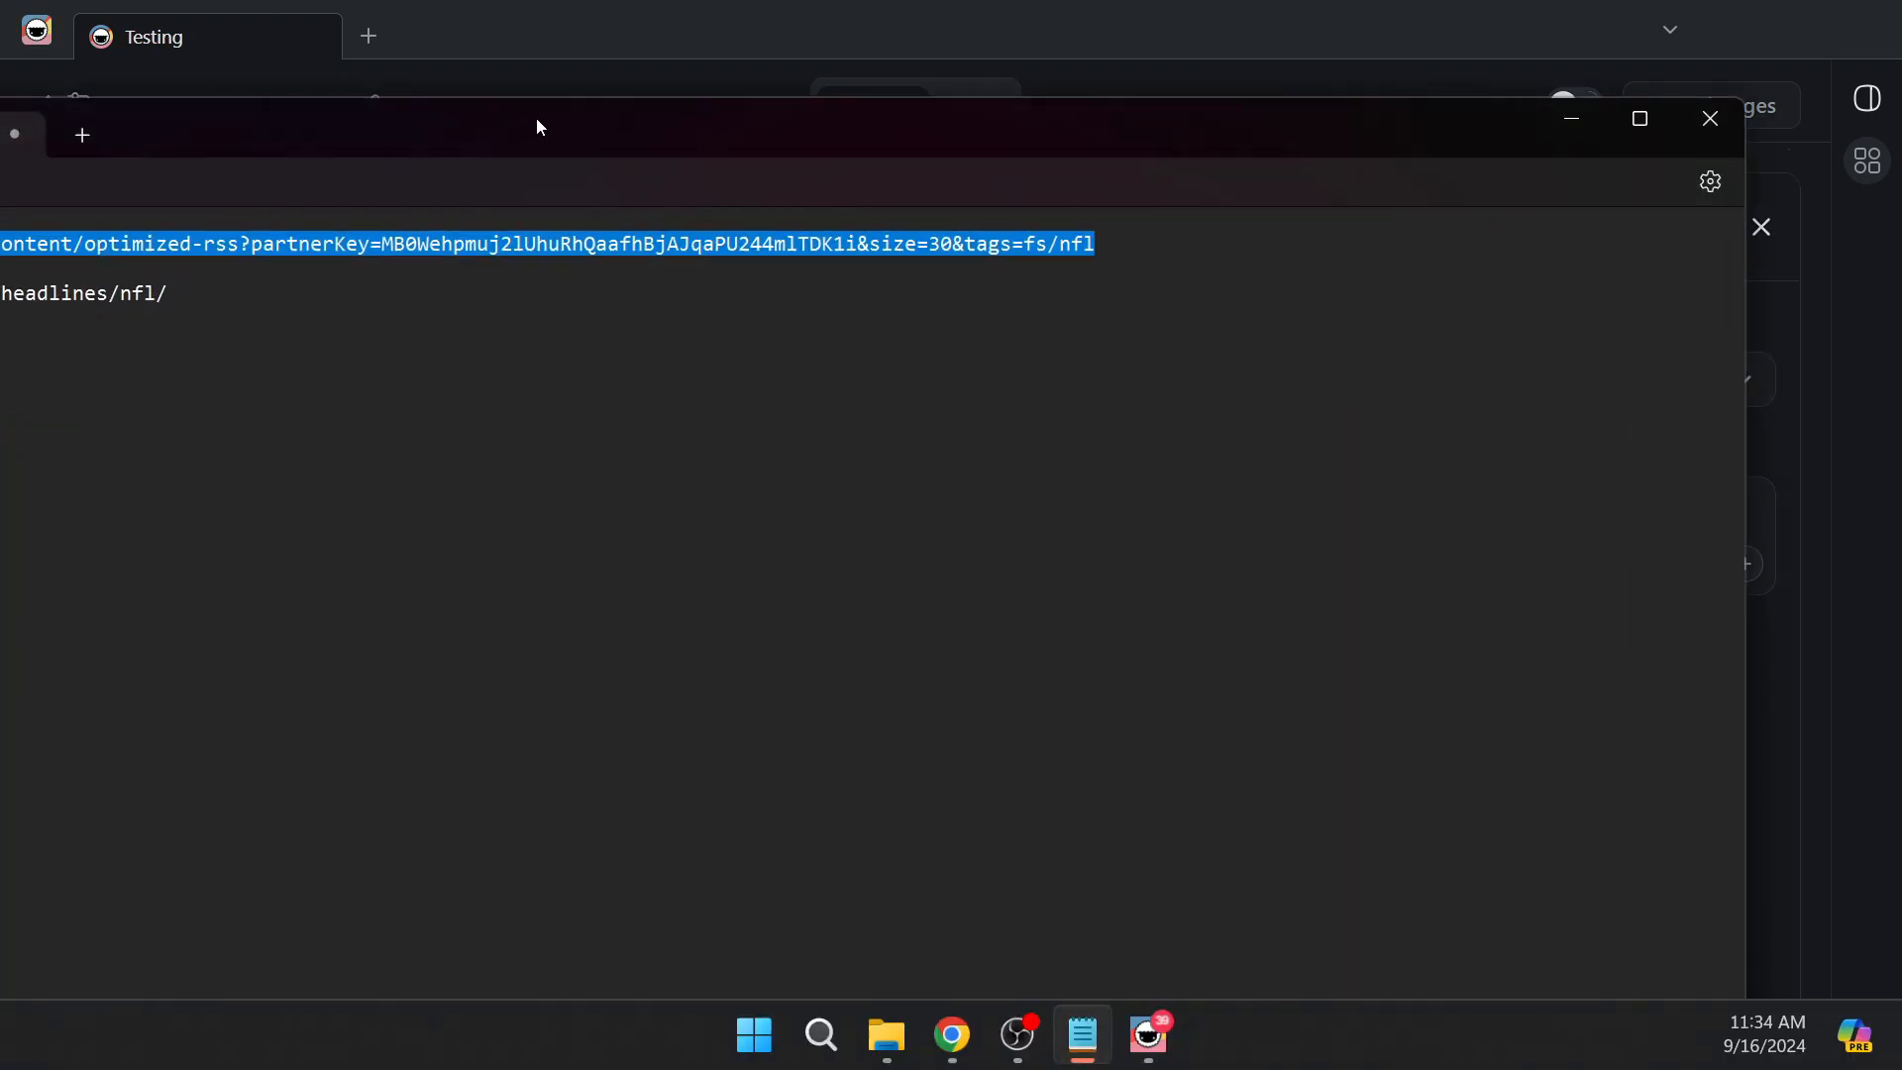
pyautogui.moveTo(535, 133); pyautogui.dragTo(1241, 3)
pyautogui.moveTo(595, 182); pyautogui.dragTo(12, 182)
pyautogui.rightClick(99, 186)
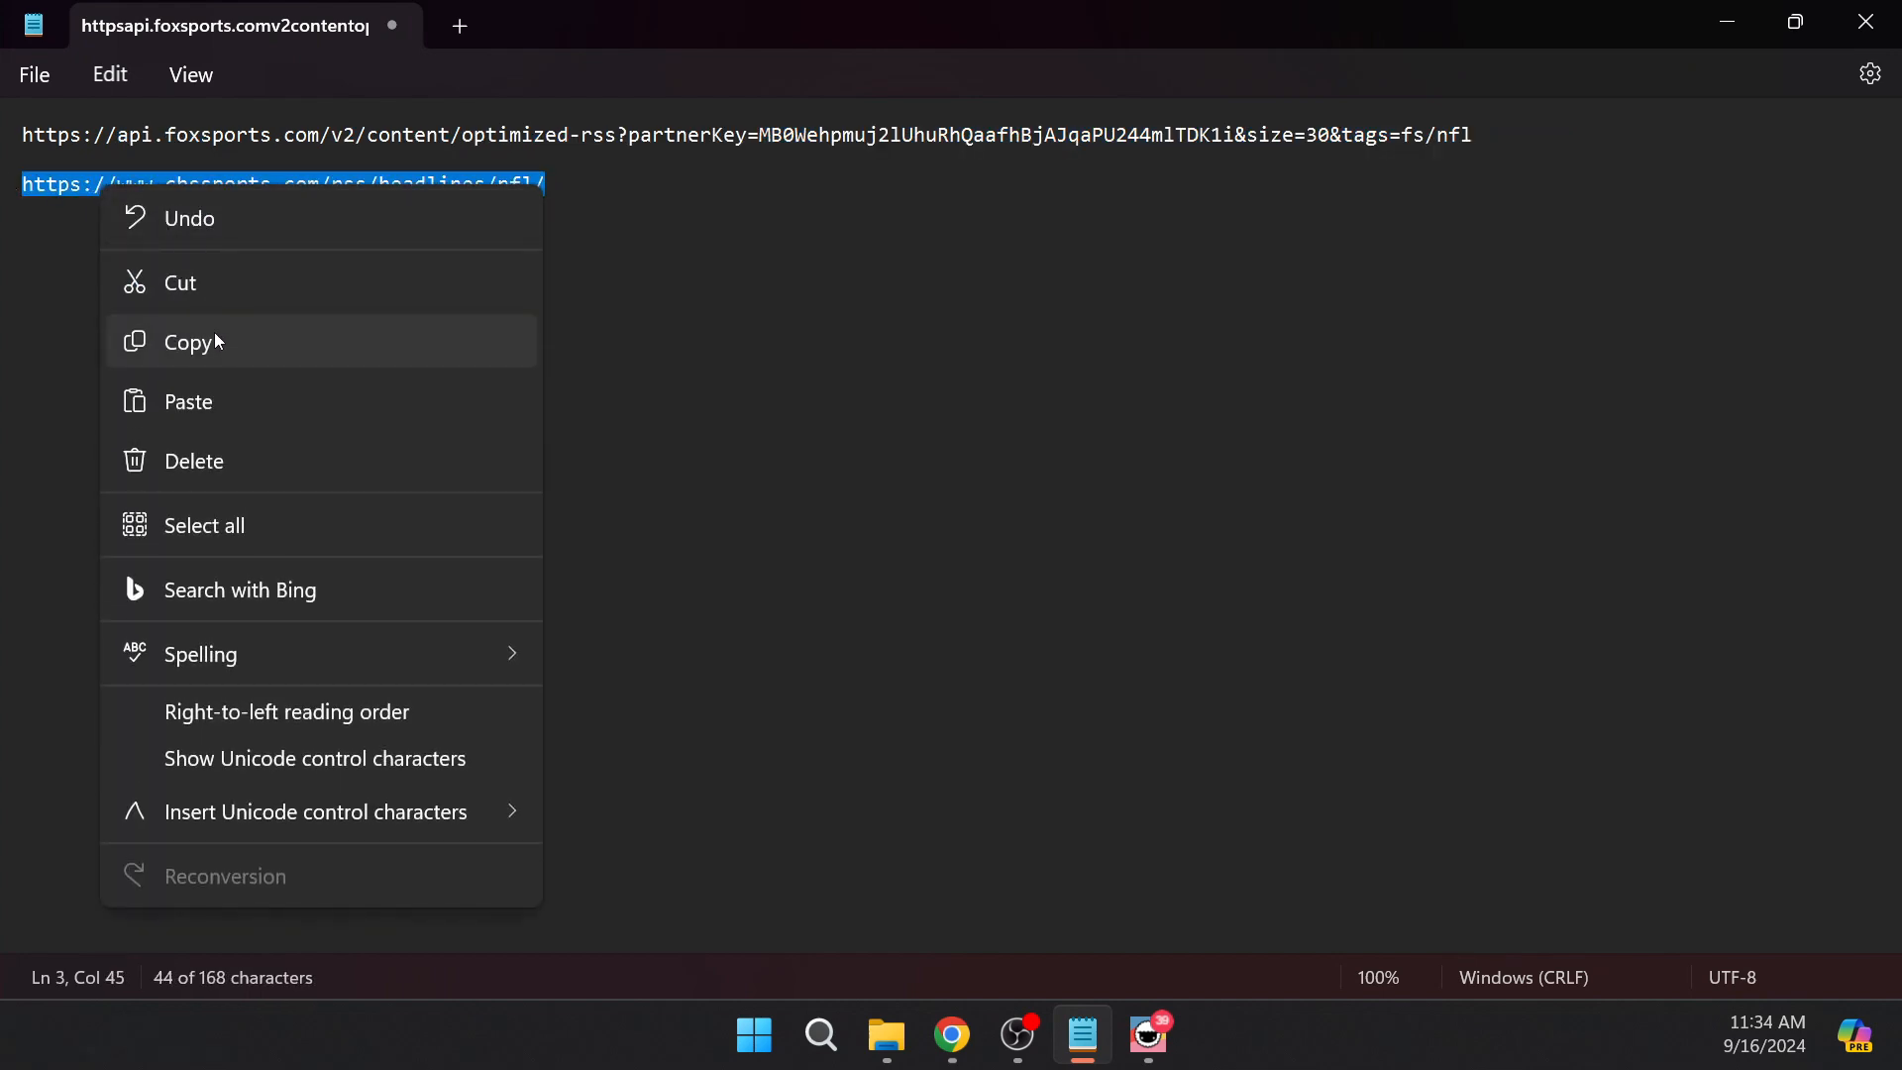
pyautogui.click(214, 336)
pyautogui.click(1727, 21)
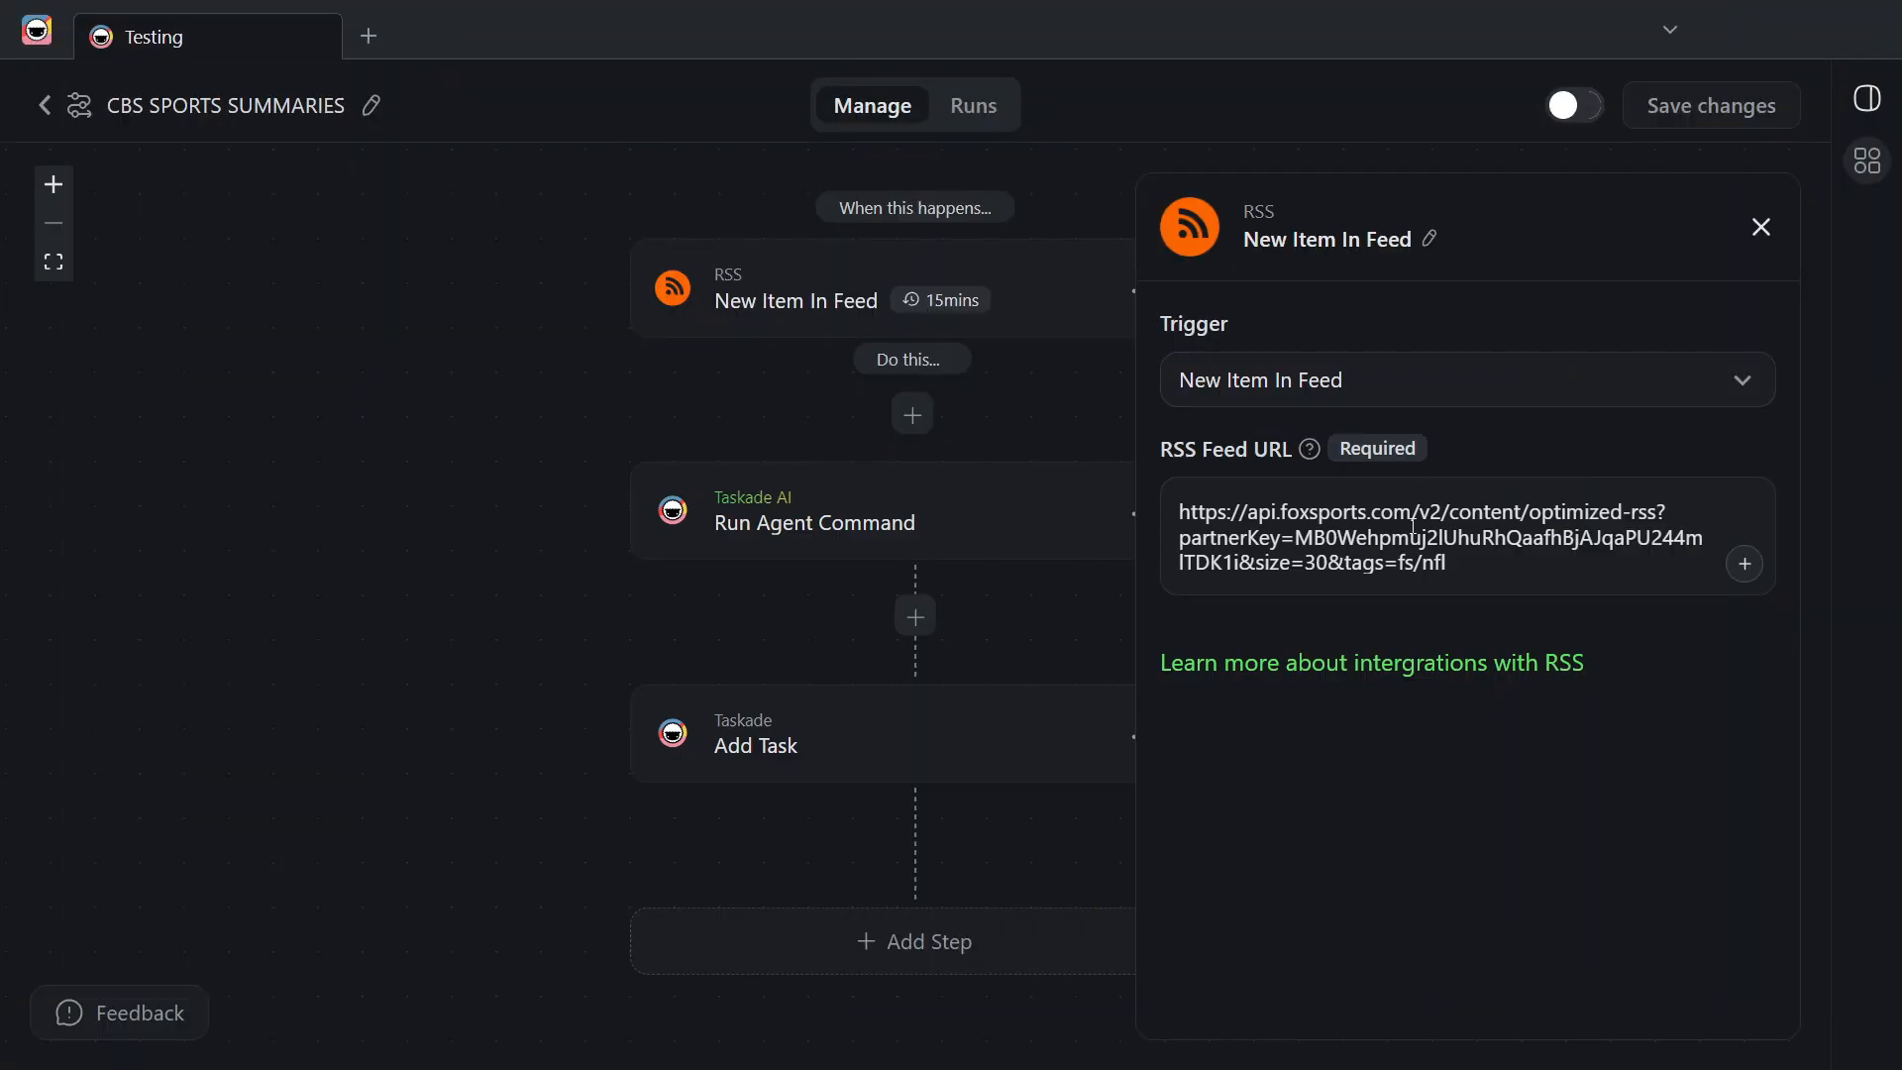
pyautogui.click(1440, 555)
pyautogui.hotkey('ctrl', 'a')
pyautogui.hotkey('ctrl', 'v')
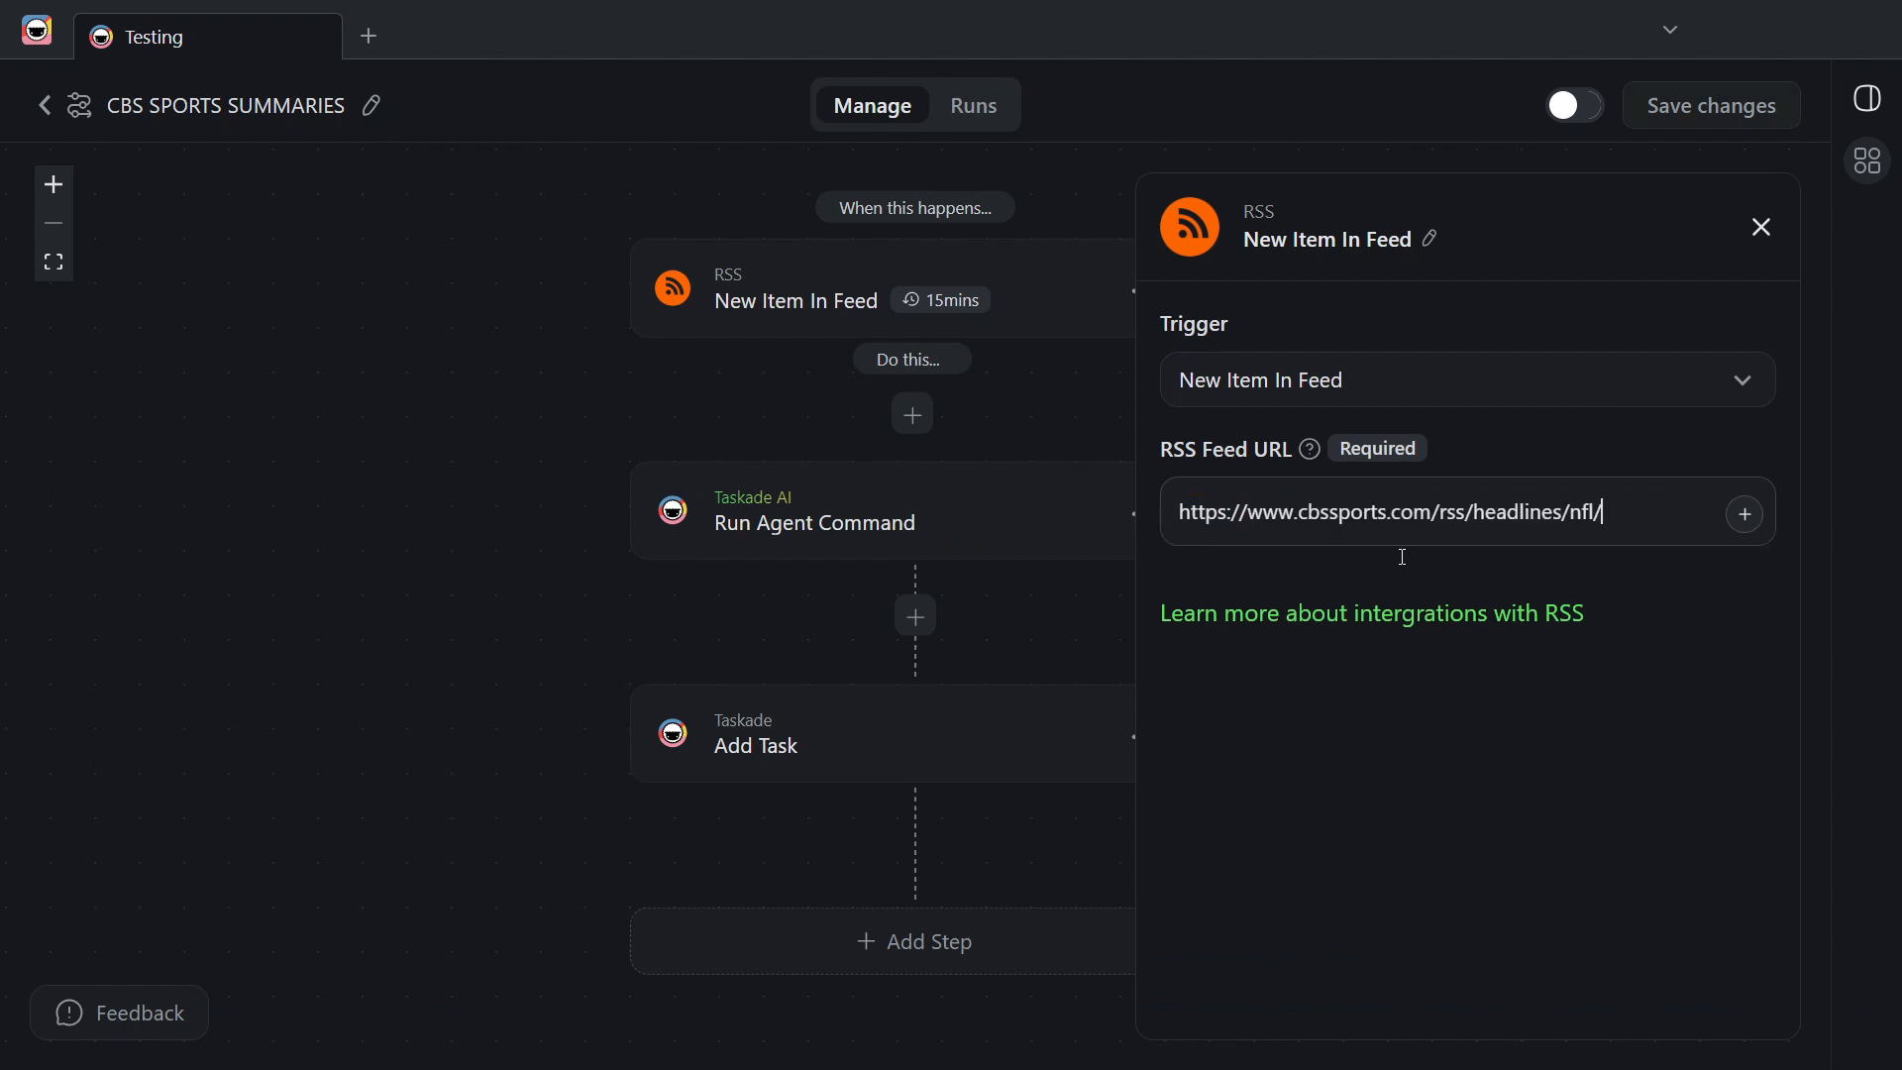
# Step: Save the CBS SPORTS SUMMARIES automation, activate it and return to the automations list
pyautogui.click(1682, 119)
pyautogui.click(1585, 113)
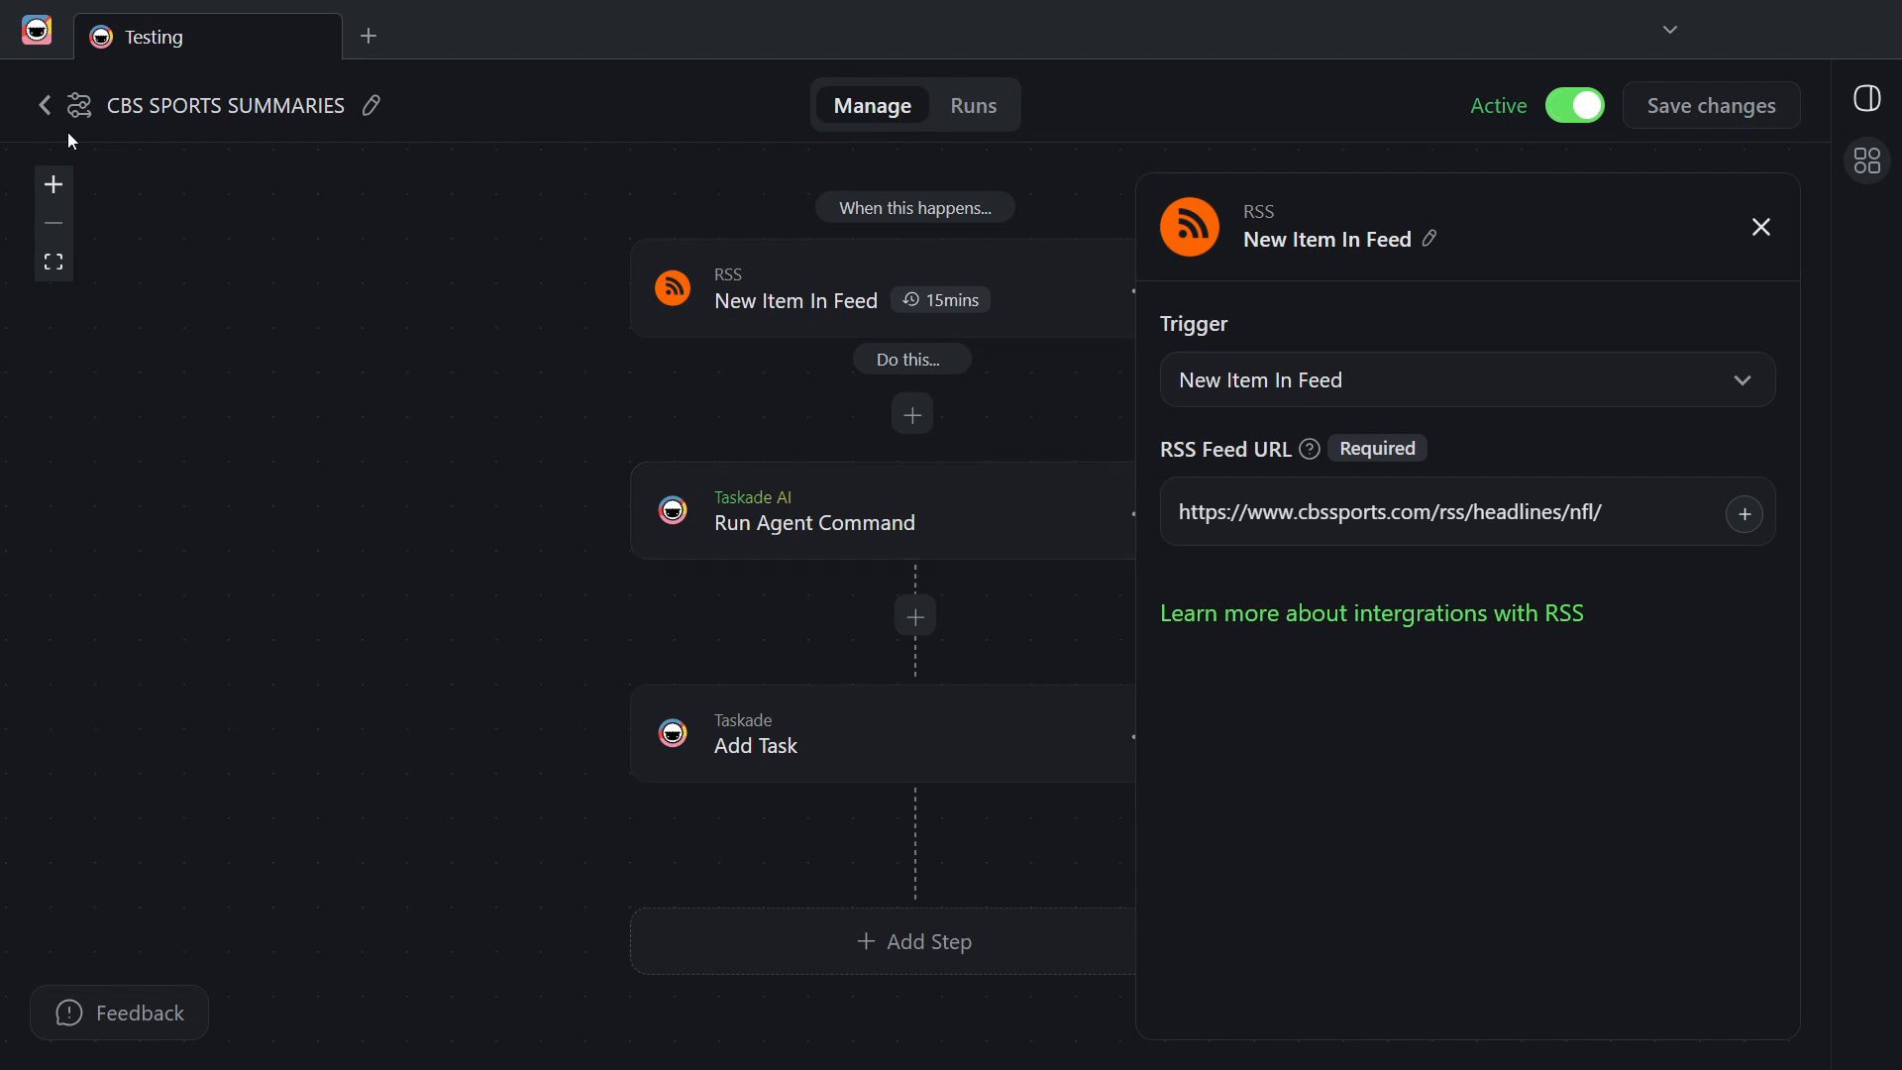
pyautogui.click(44, 116)
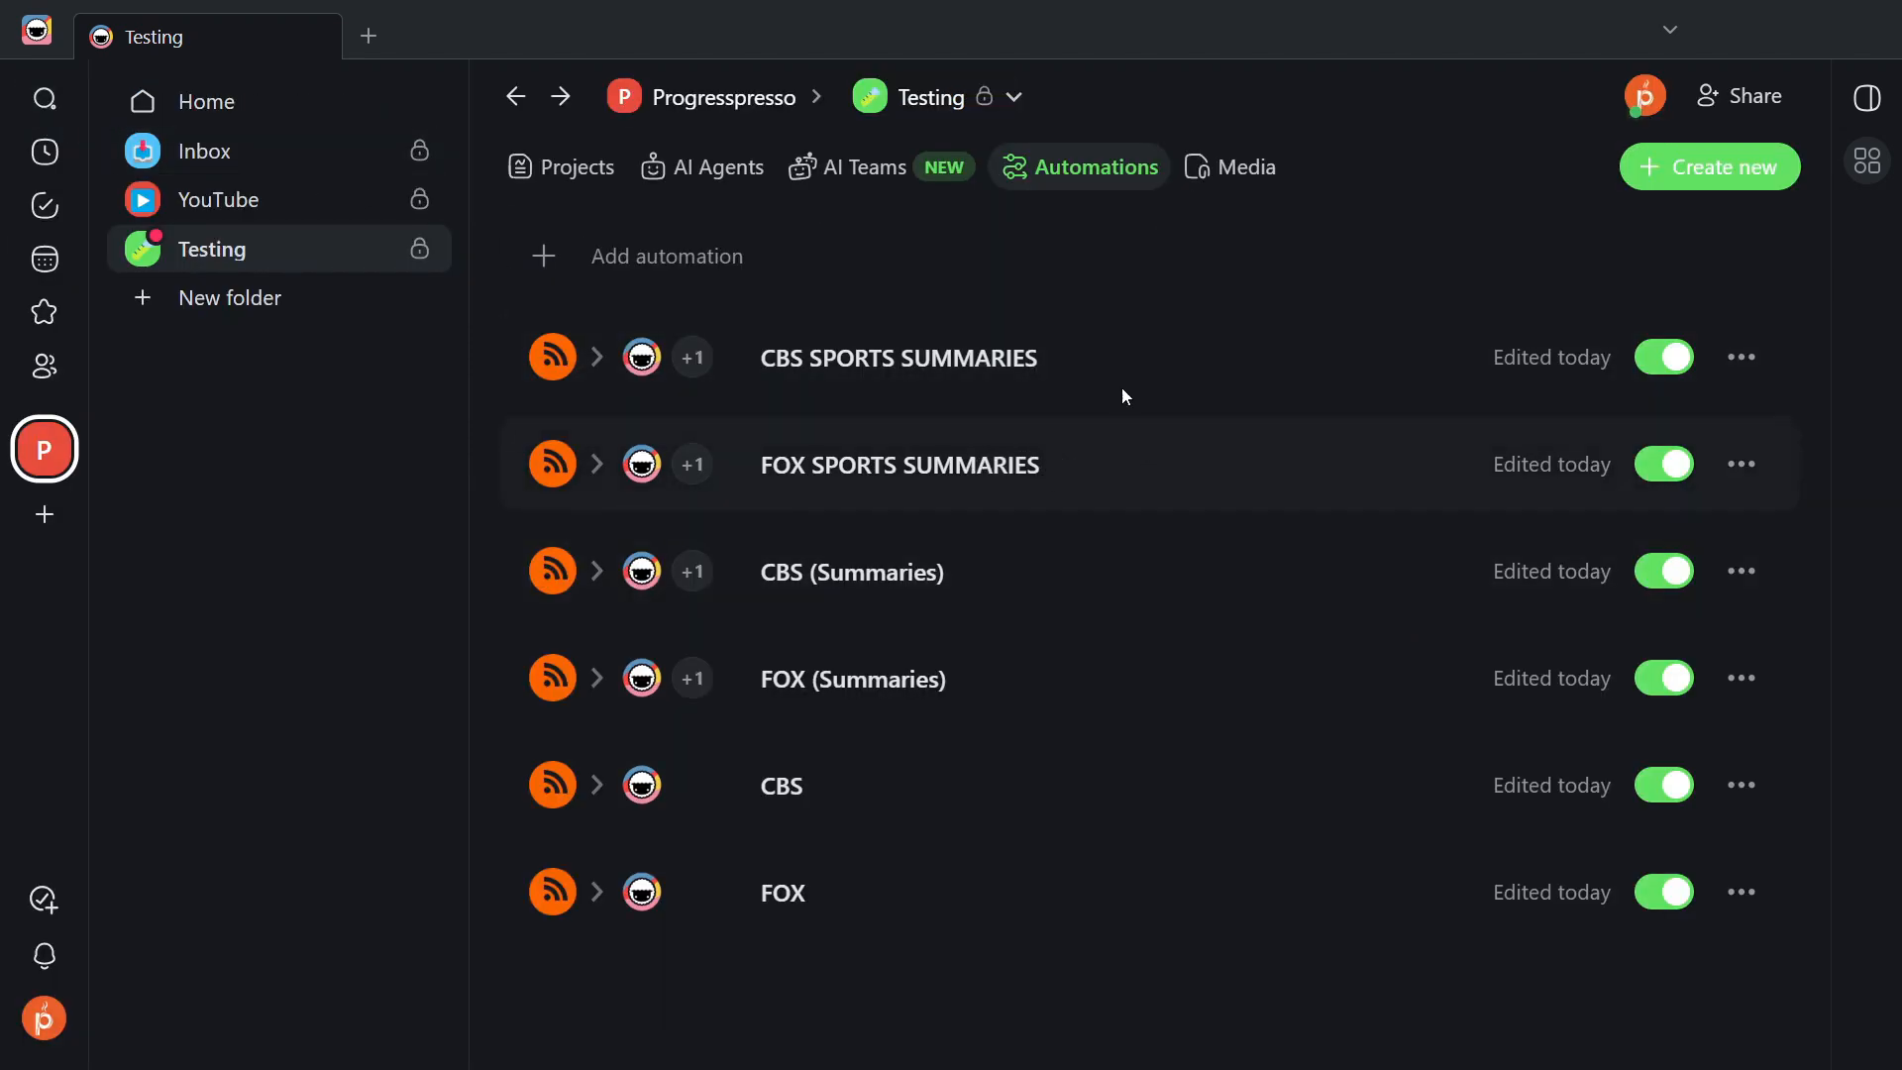
# Step: Examine the content and available variables of the FOX SPORTS SUMMARIES automation's Add Task action, and return to the Testing folder's projects
pyautogui.click(1069, 476)
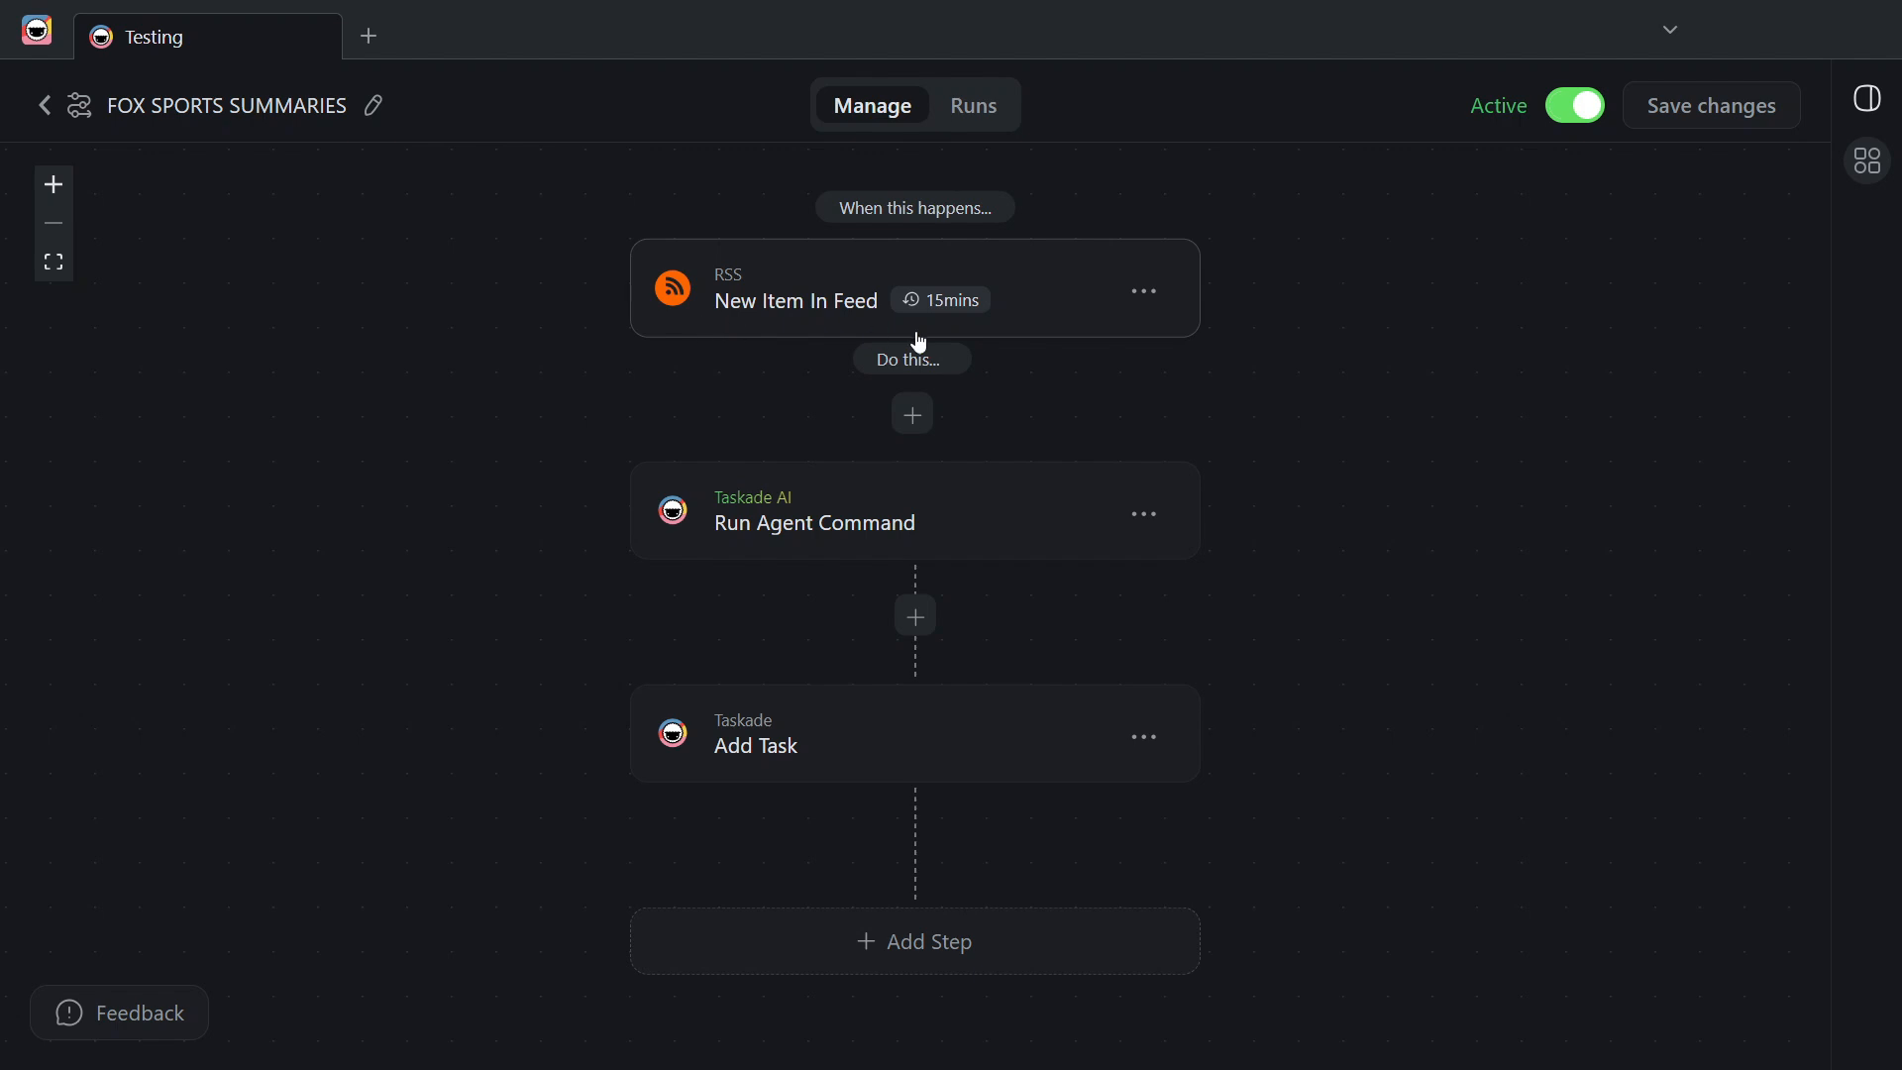
pyautogui.click(802, 747)
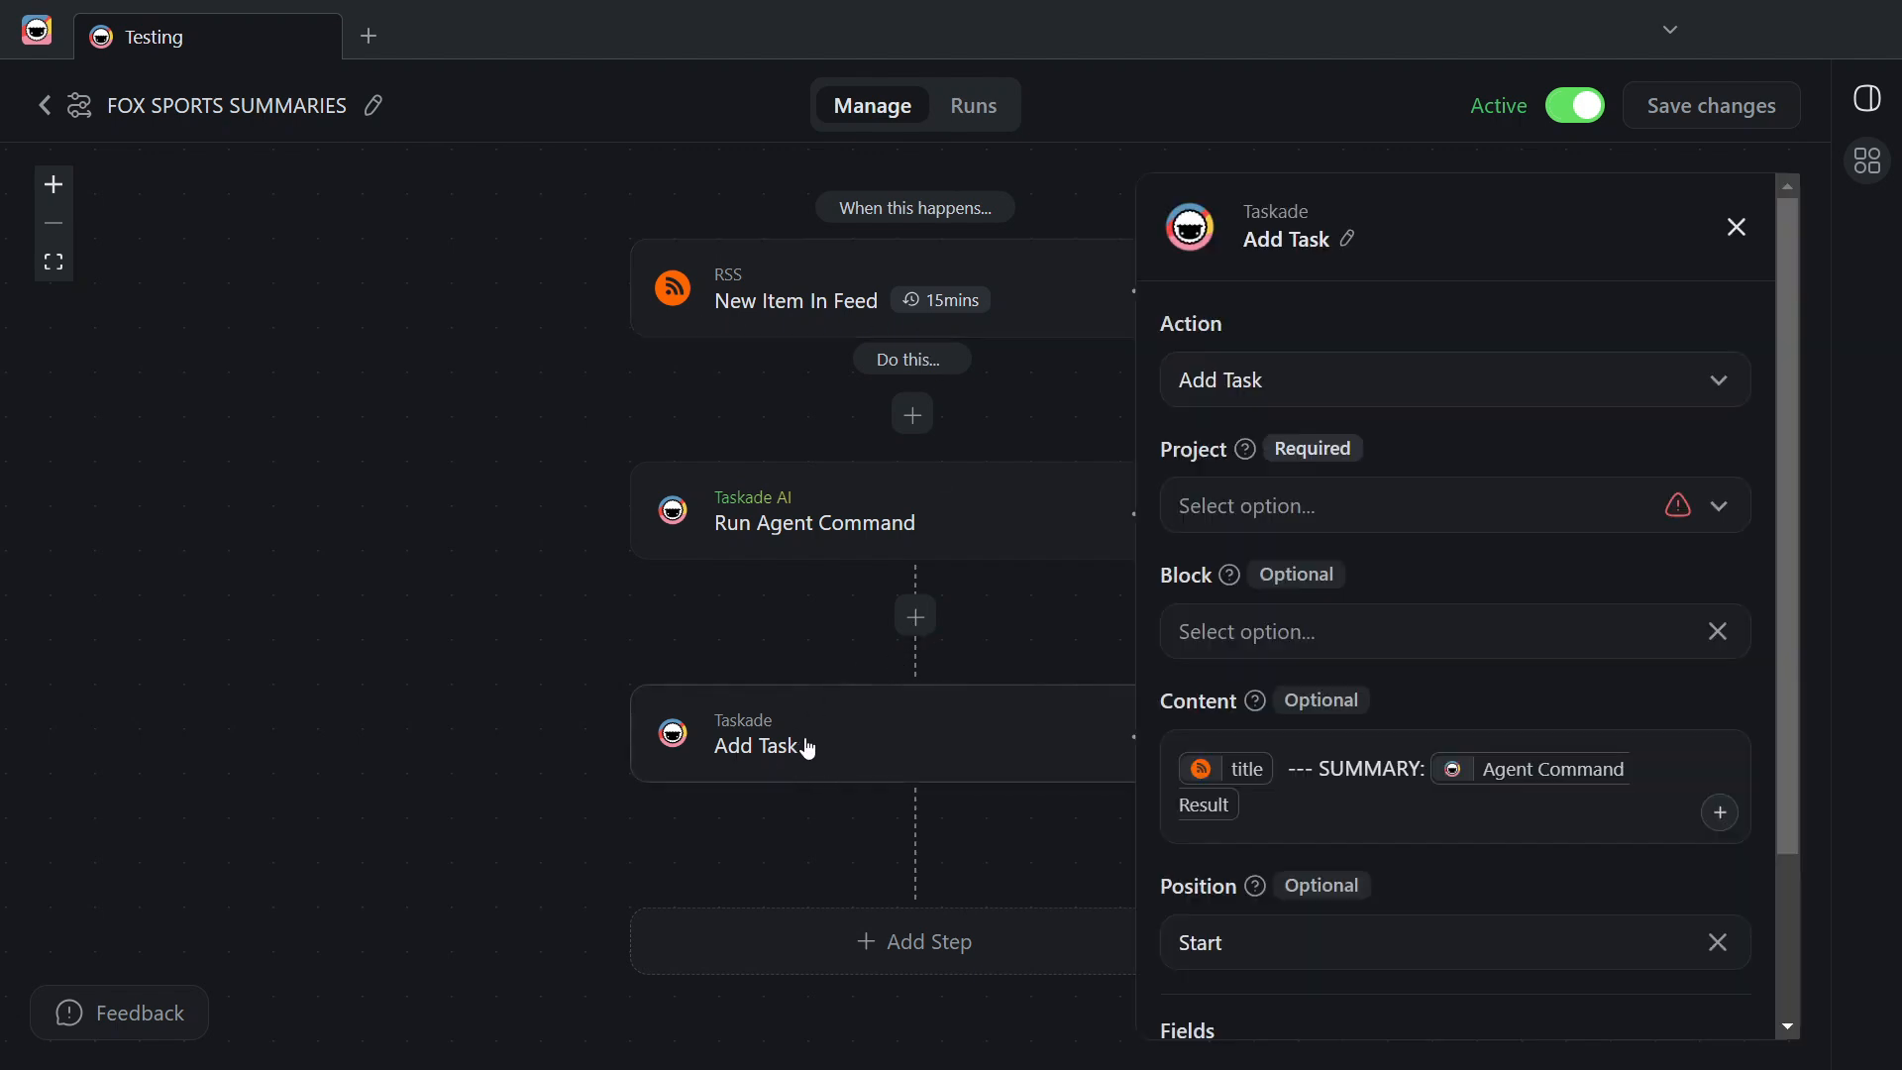
pyautogui.scroll(-3, 1367, 555)
pyautogui.moveTo(1344, 599); pyautogui.dragTo(1294, 560)
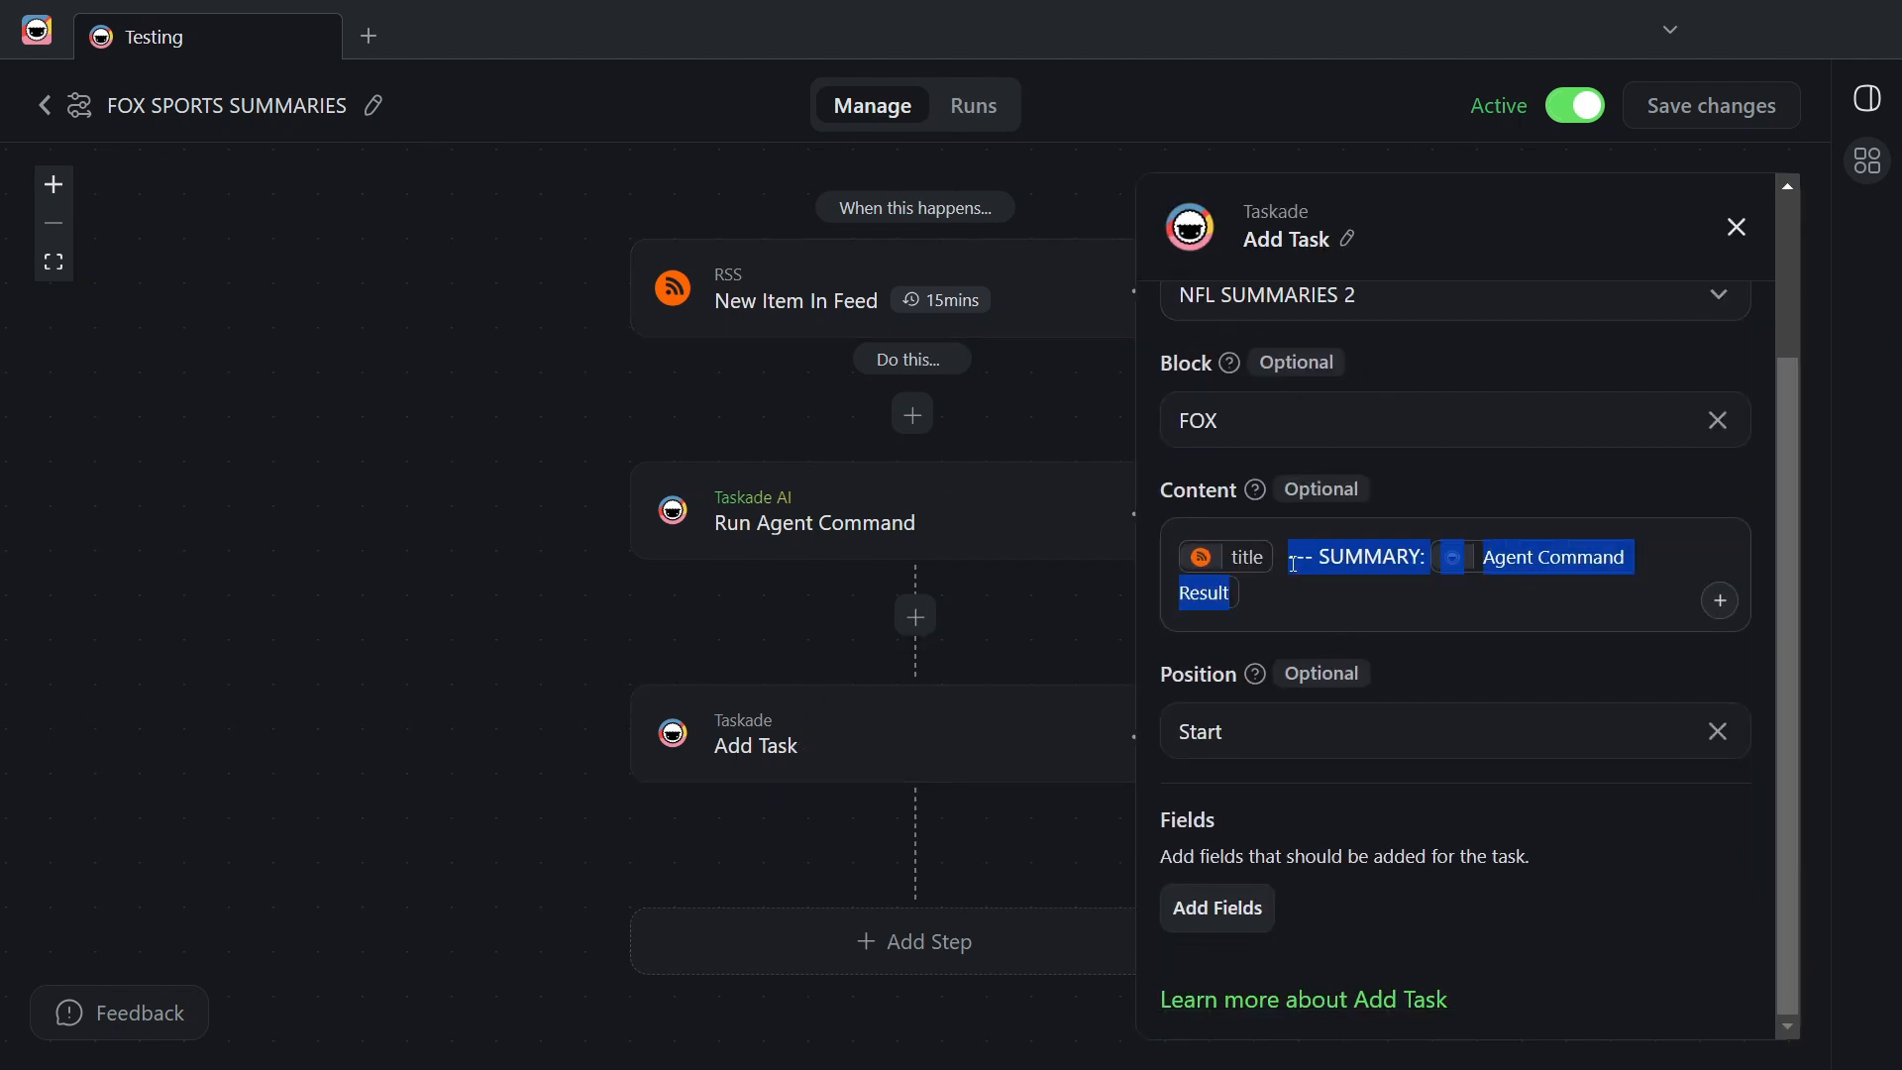
pyautogui.click(1396, 597)
pyautogui.click(1720, 605)
pyautogui.scroll(-2, 1503, 654)
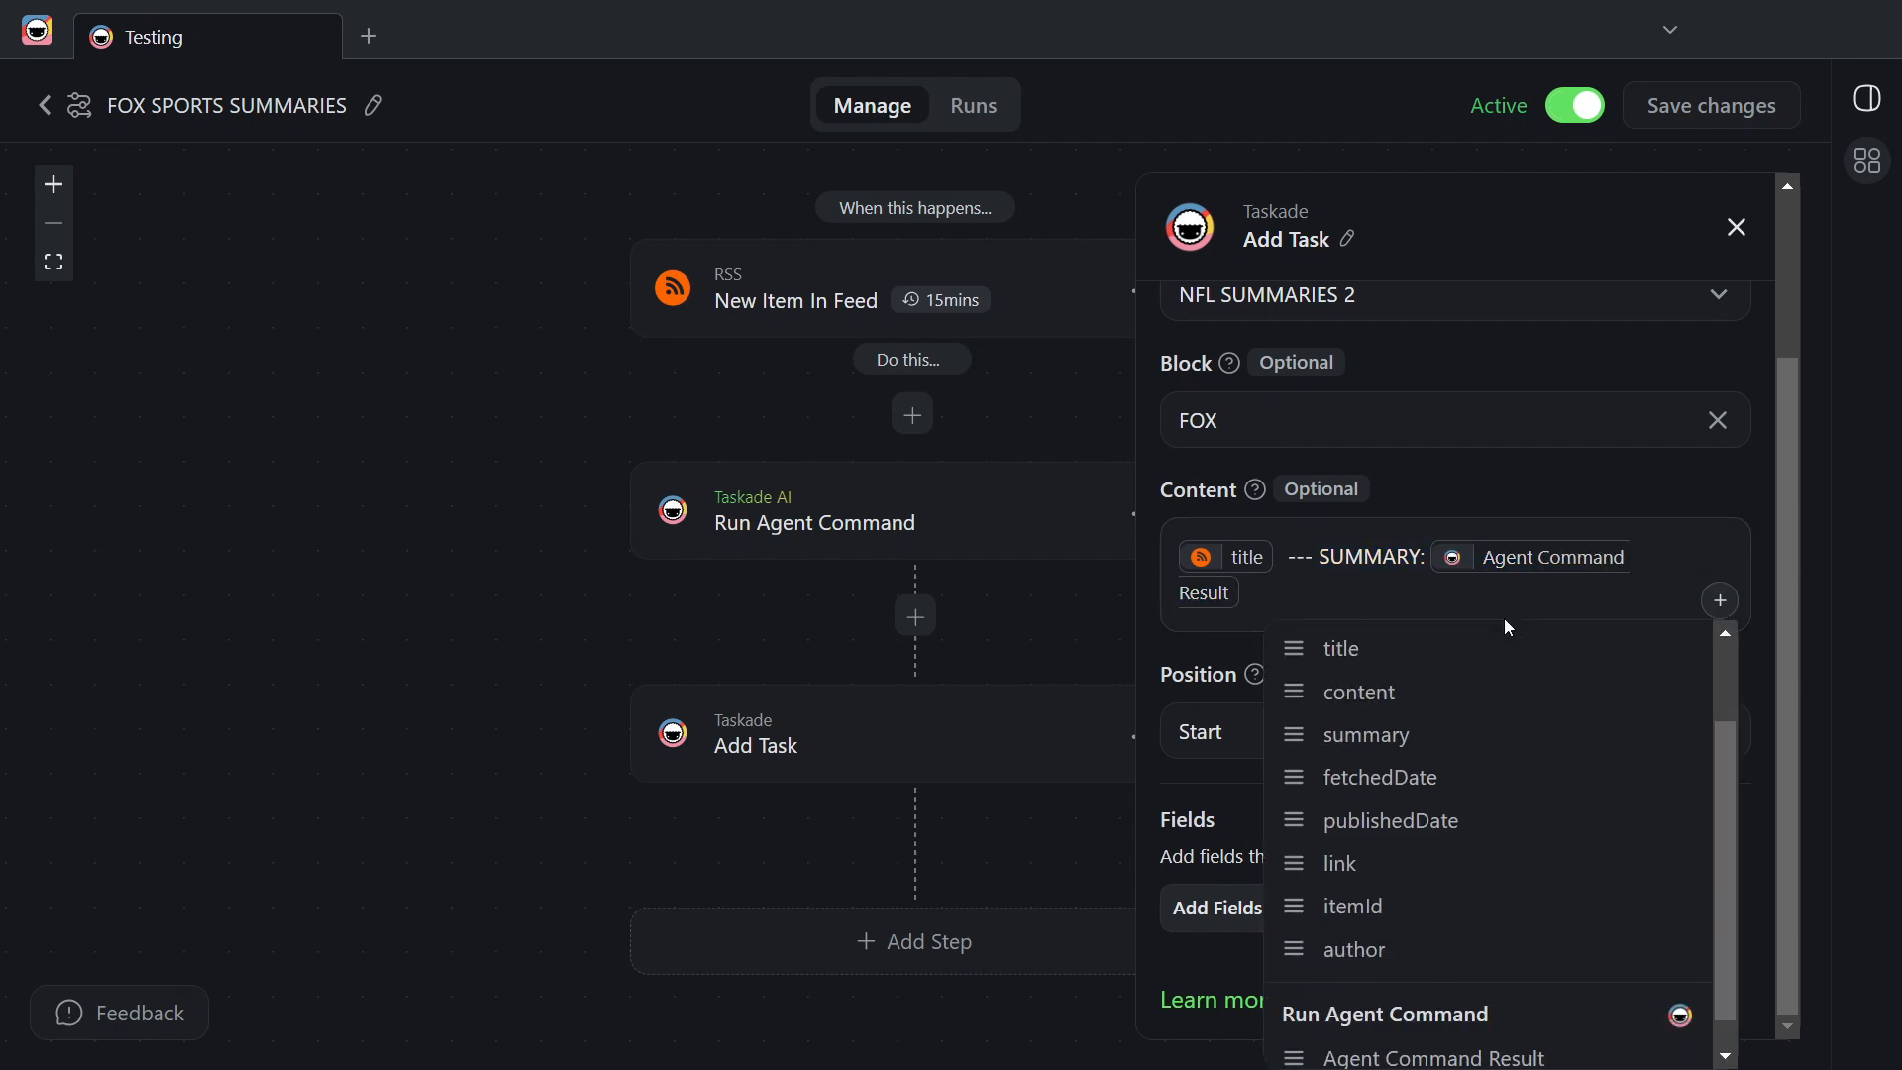
pyautogui.scroll(2, 1380, 649)
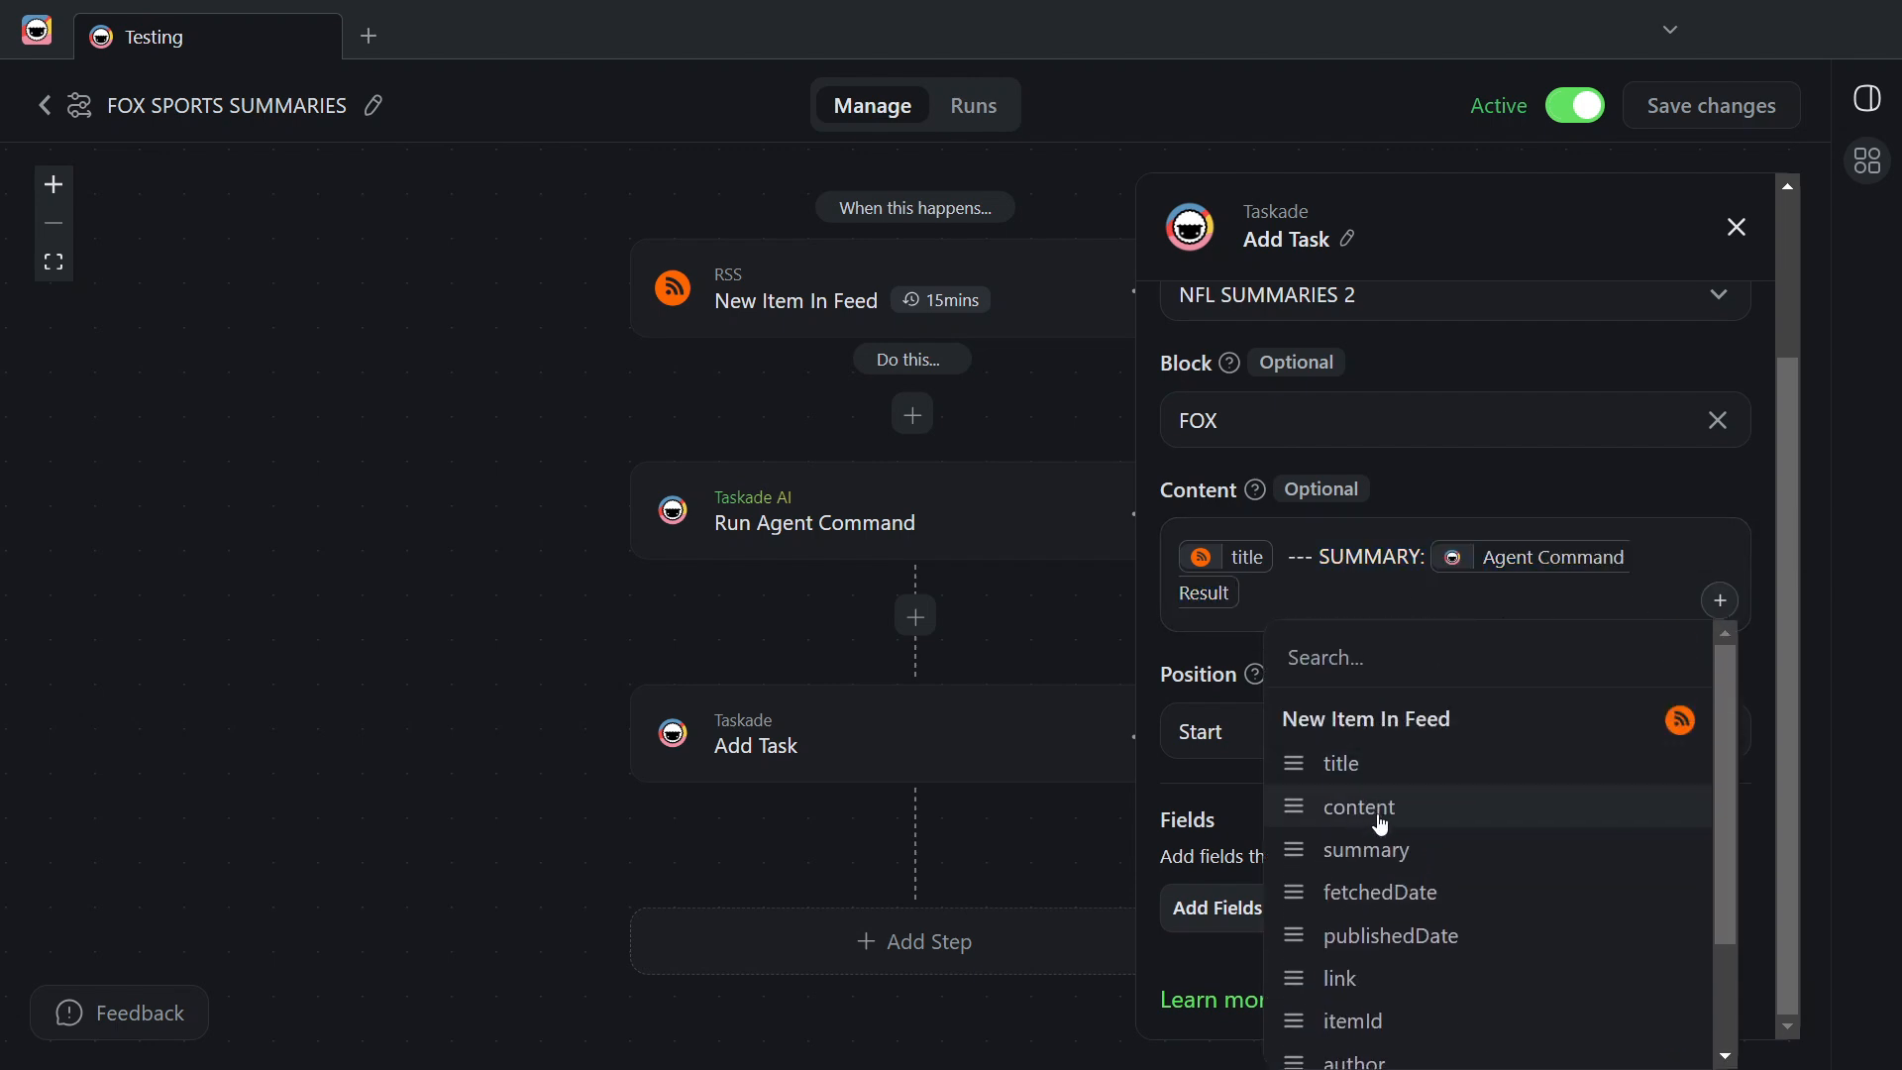
pyautogui.scroll(-2, 1499, 847)
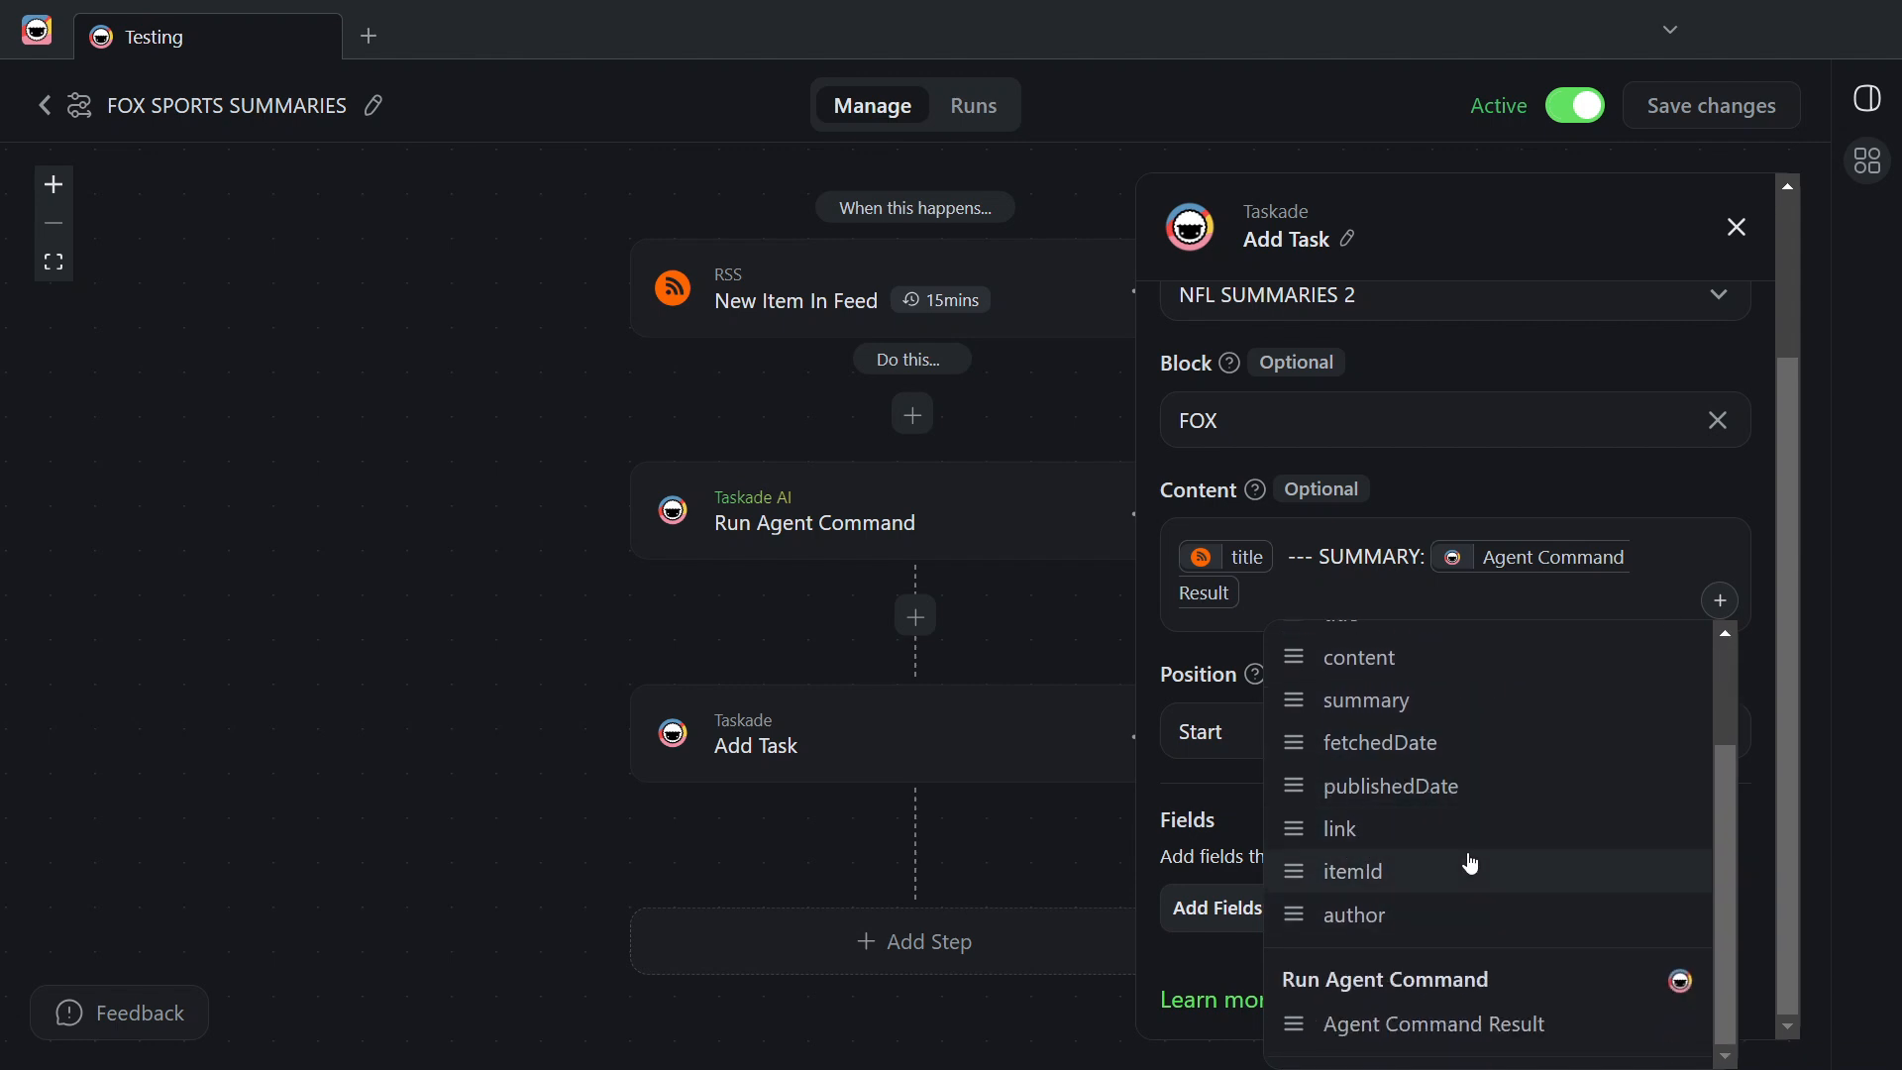
pyautogui.scroll(3, 1437, 793)
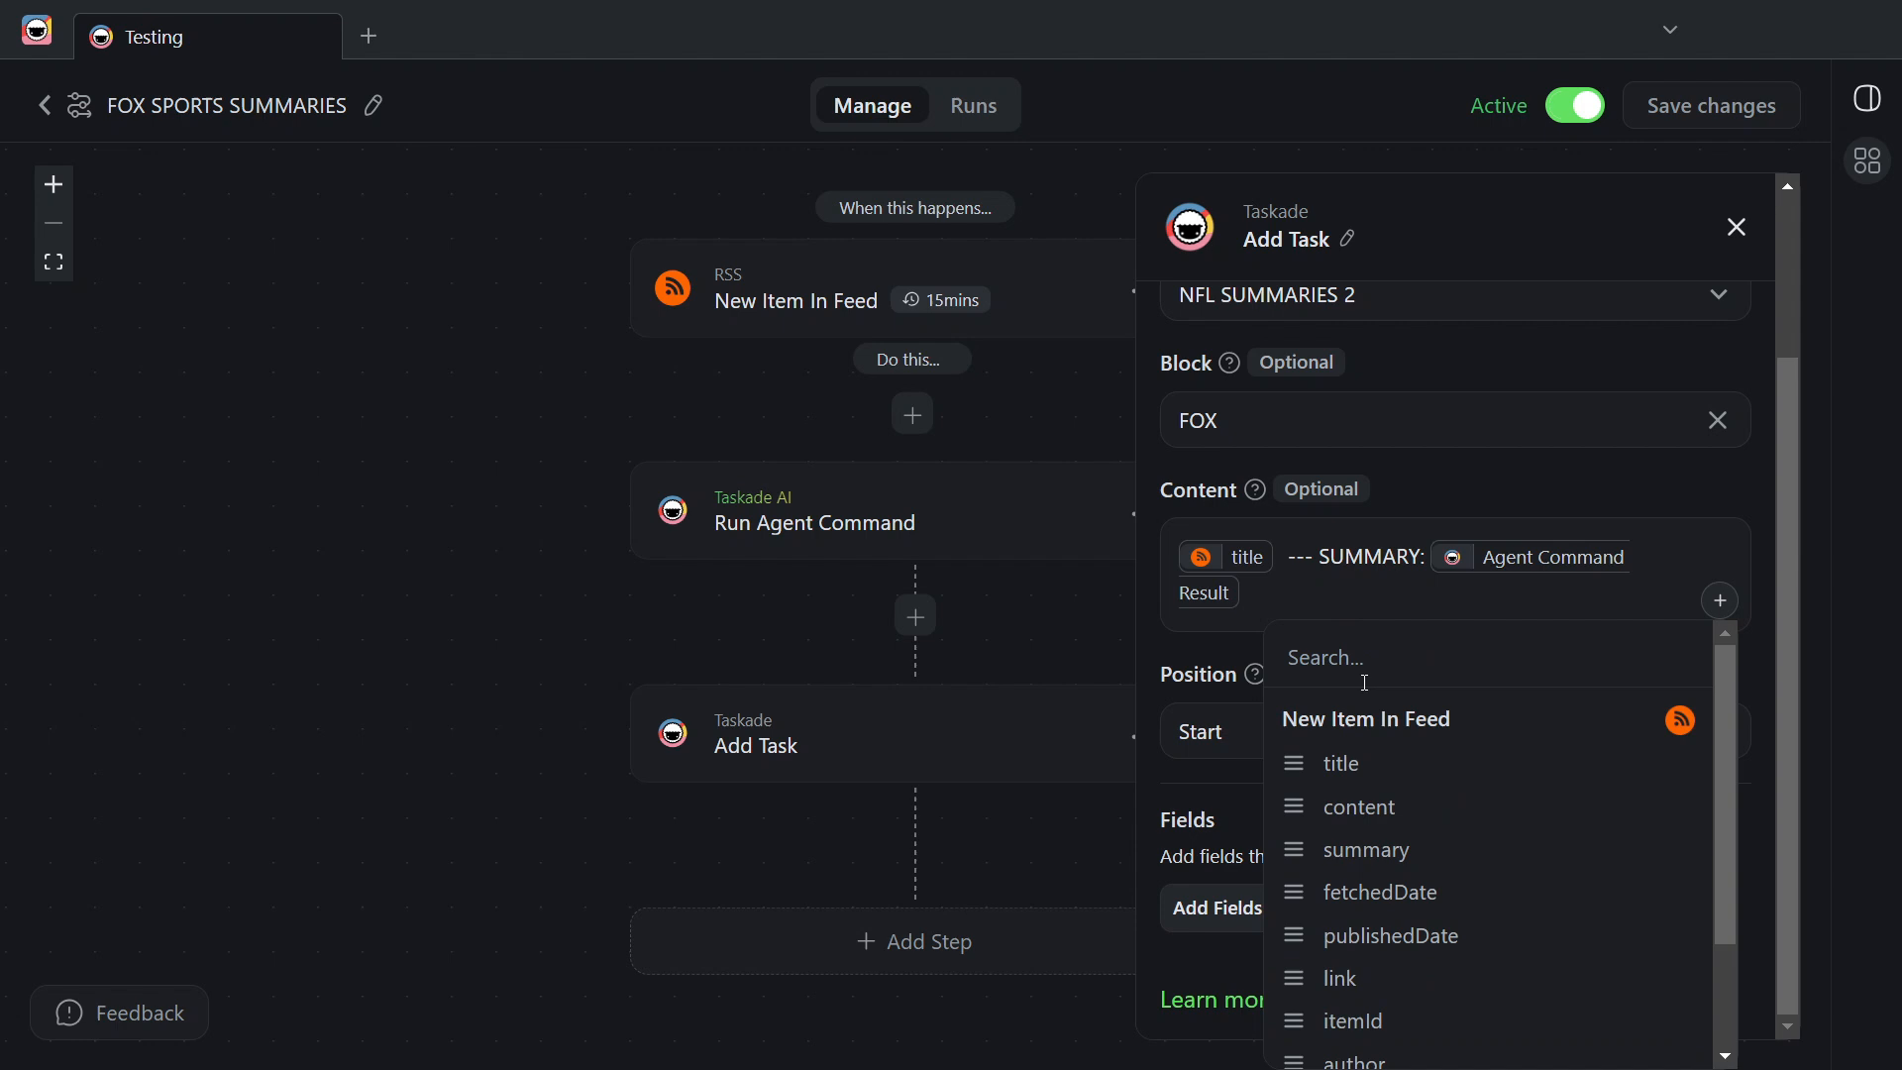
pyautogui.click(1228, 637)
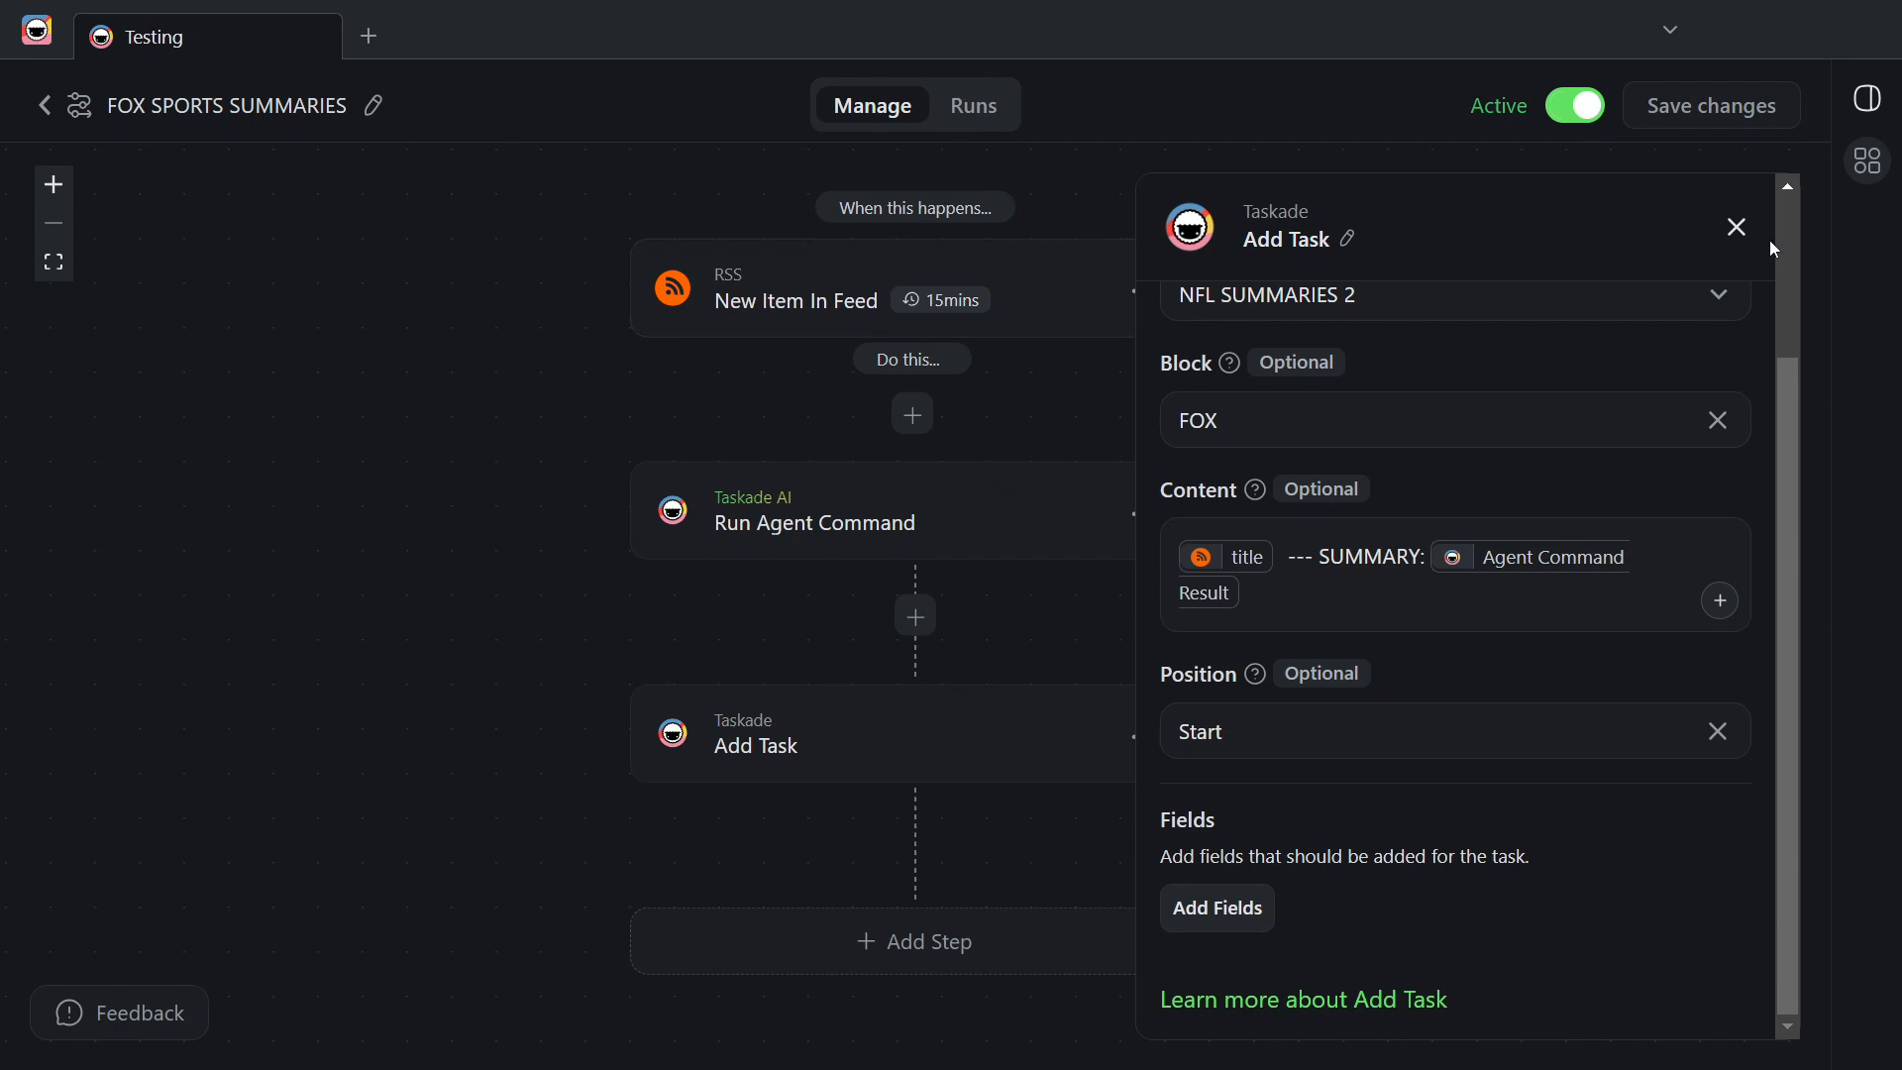
pyautogui.click(1737, 227)
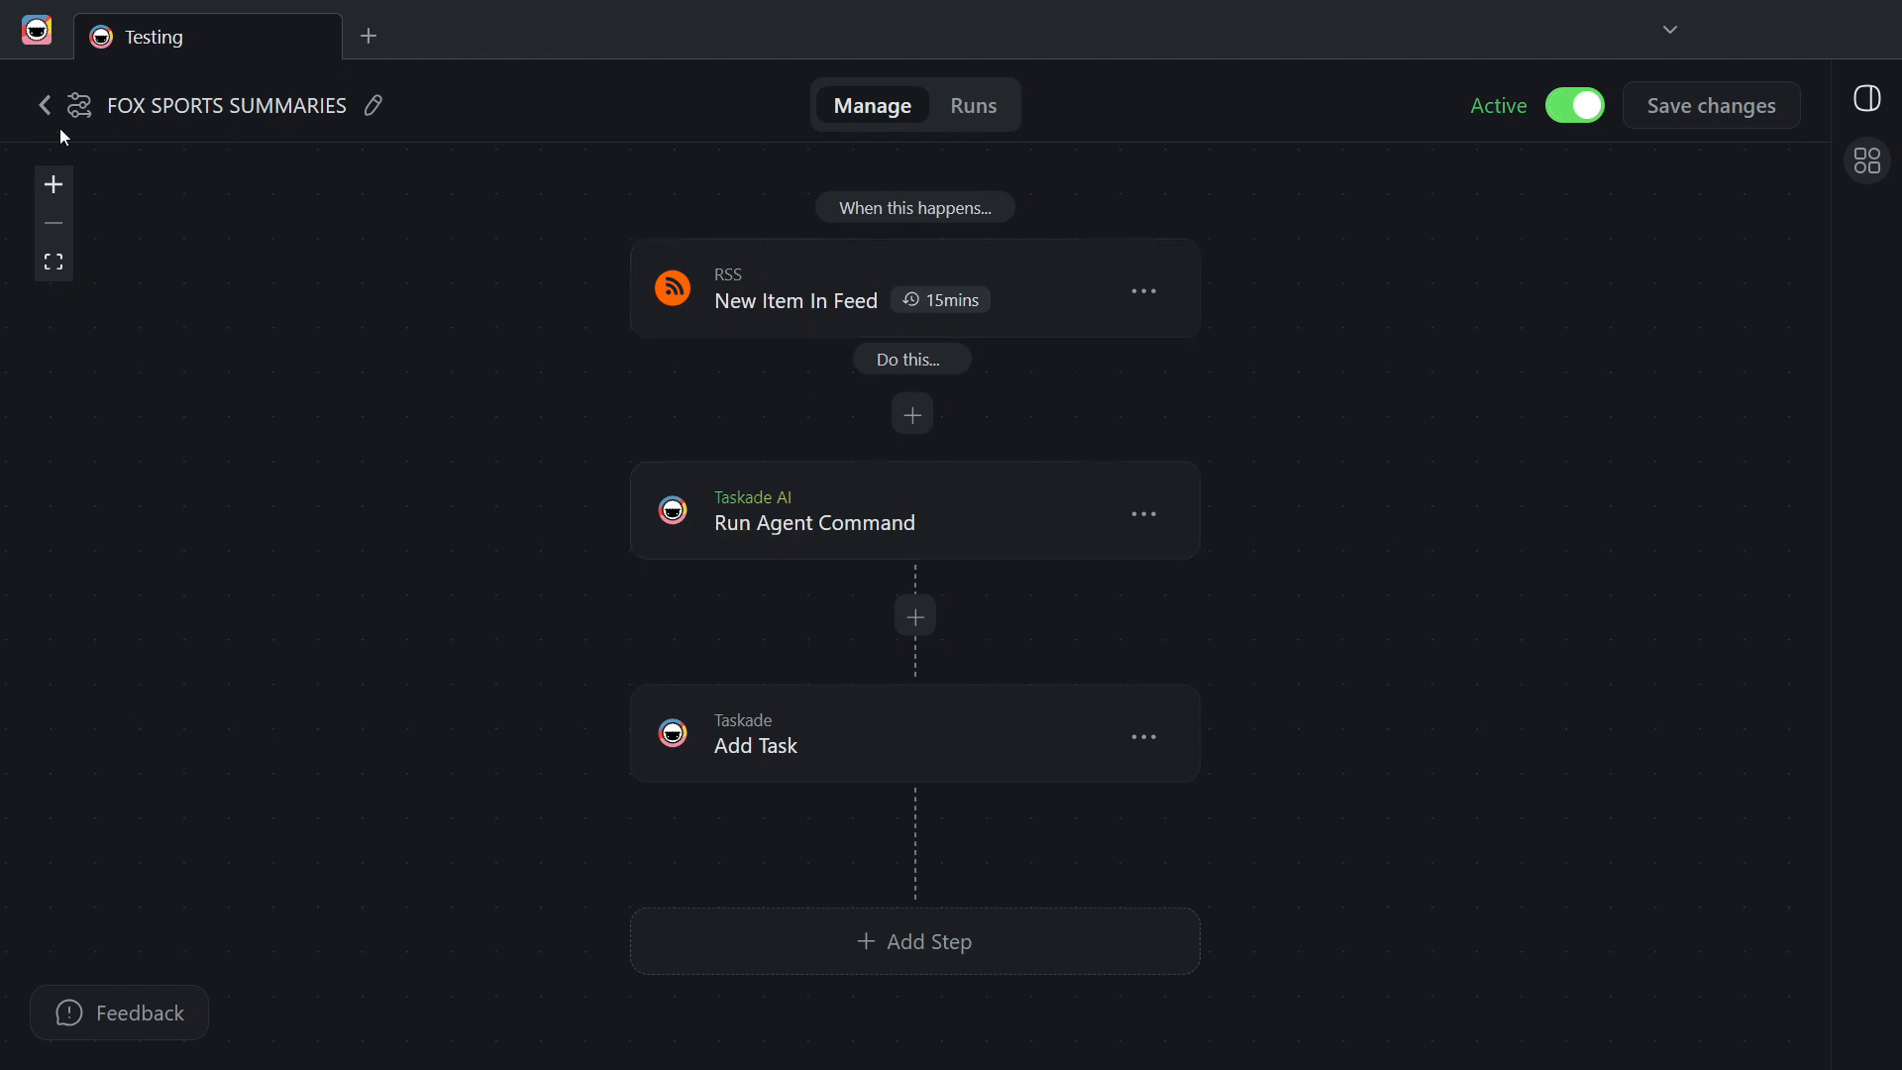
pyautogui.click(45, 106)
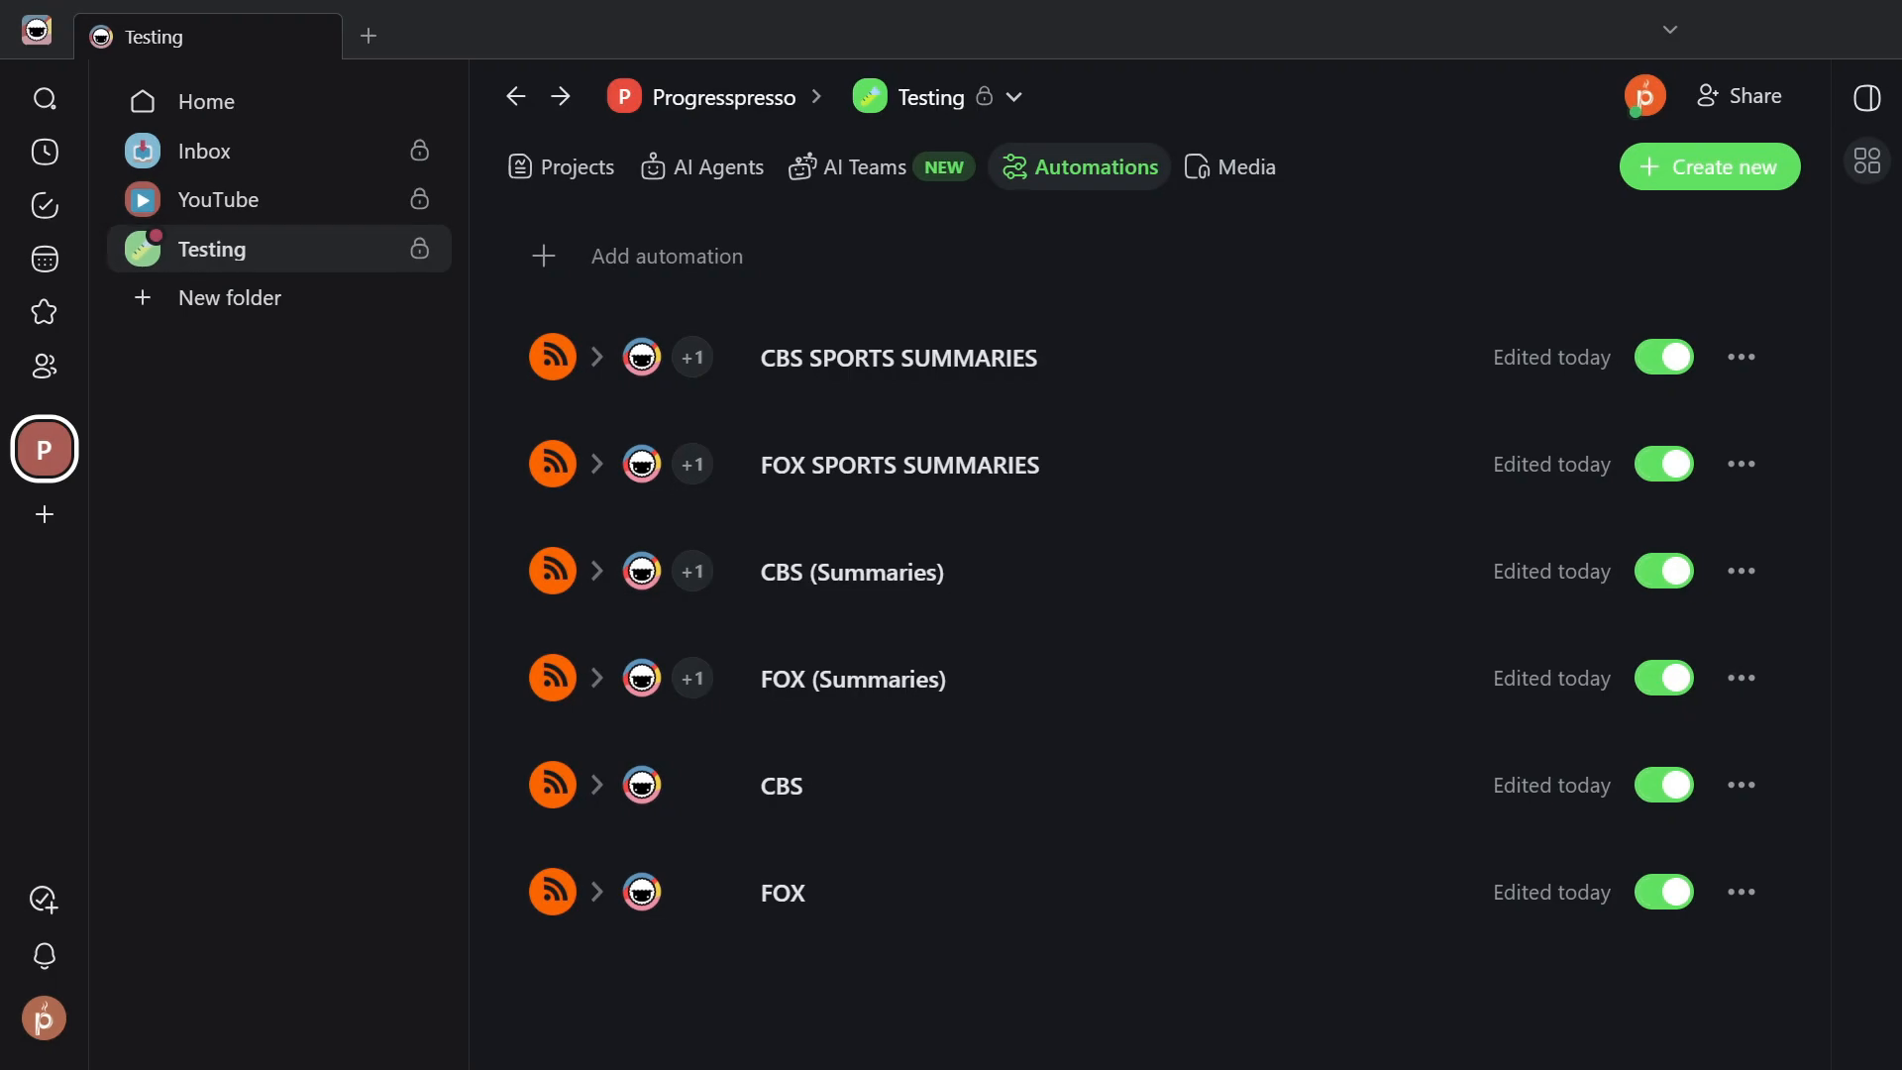
pyautogui.click(575, 180)
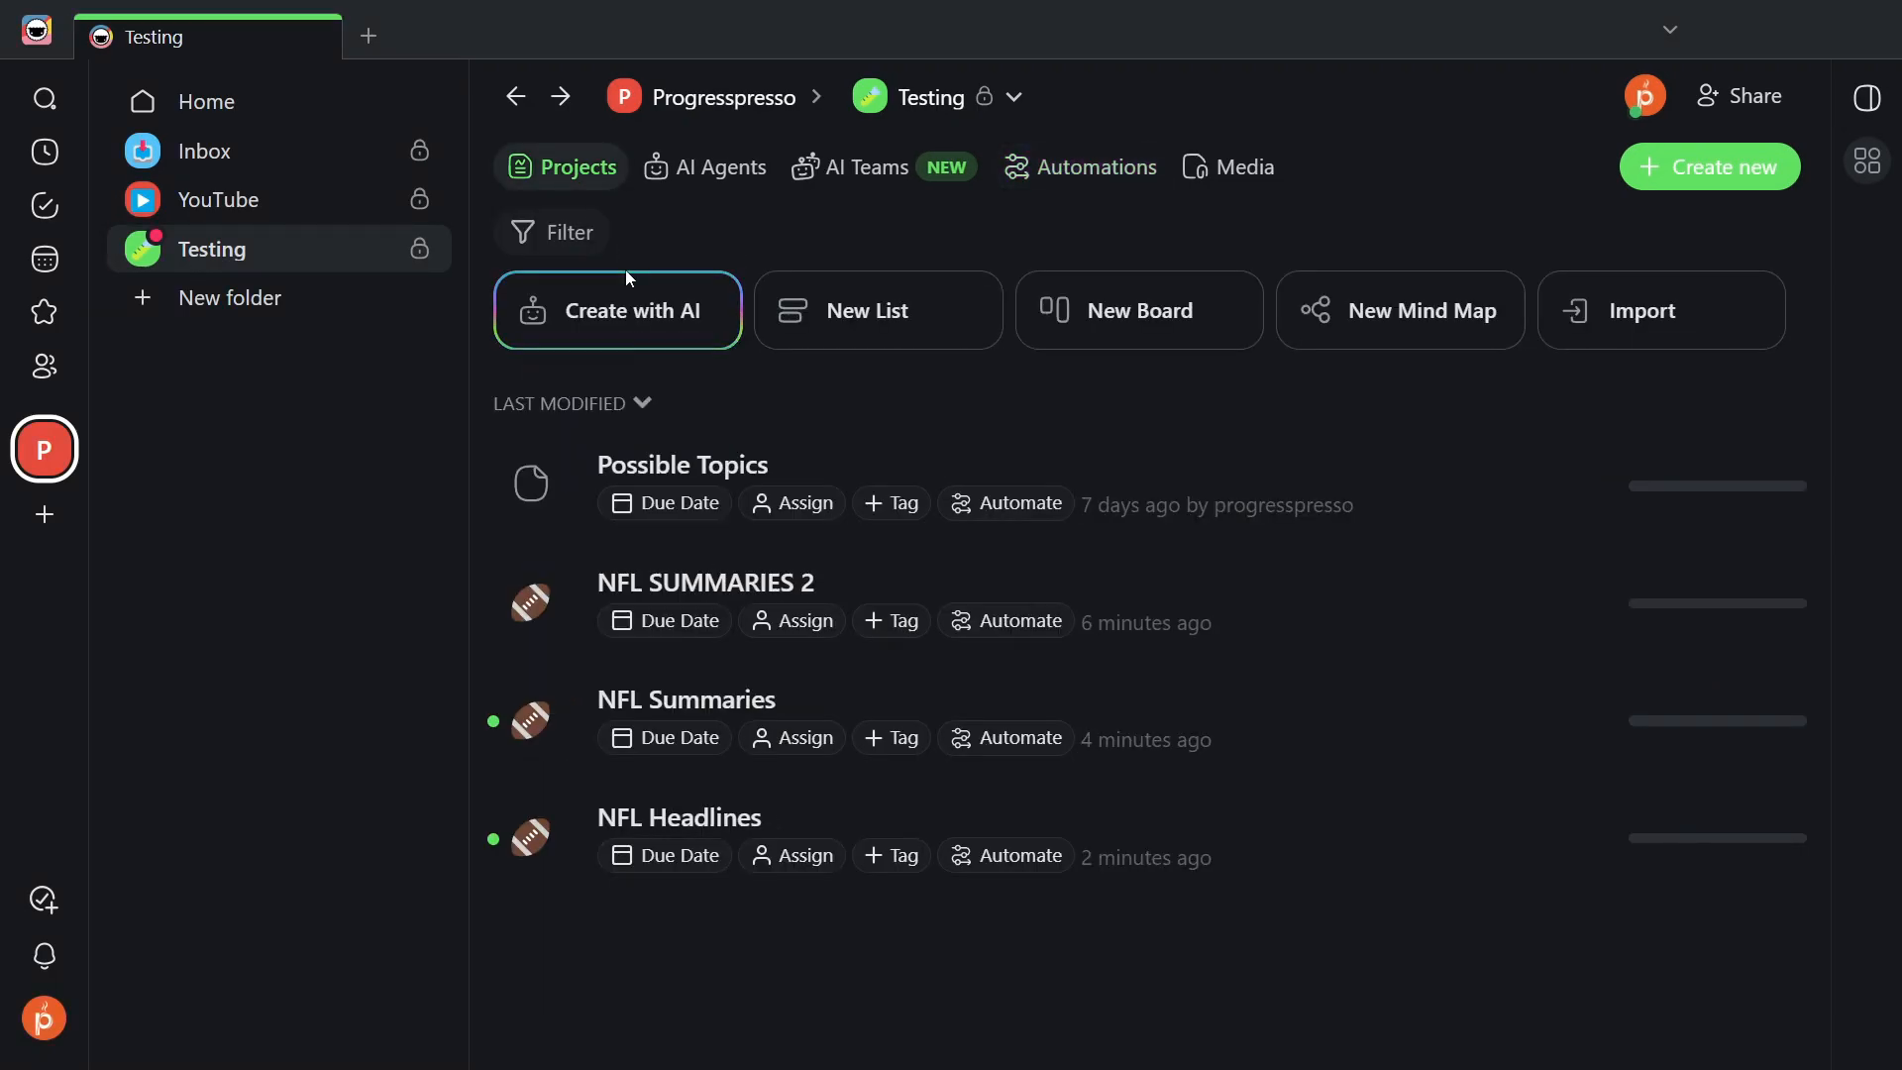